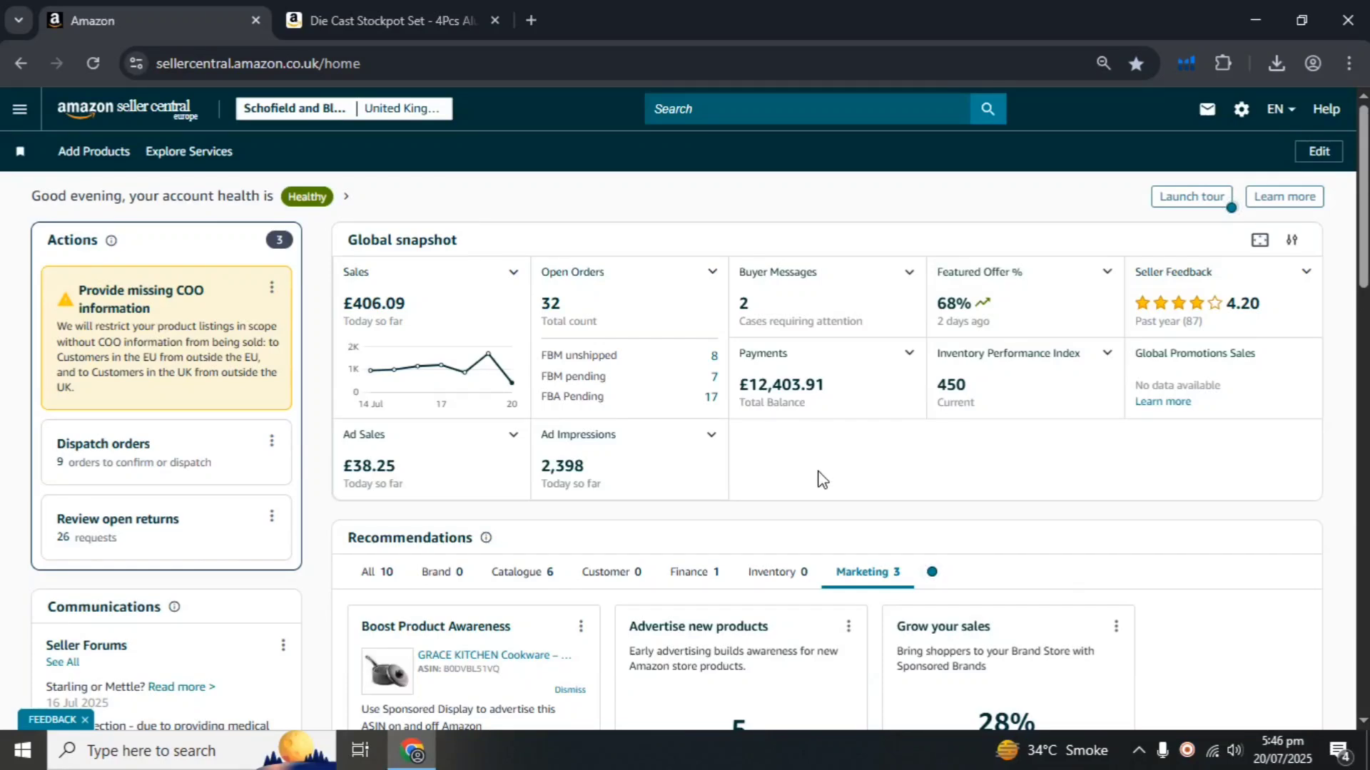
- Go to Catalogue > Add Products via Upload from the seller navigation menu
{"action": "left_click", "coordinate": [20, 111]}
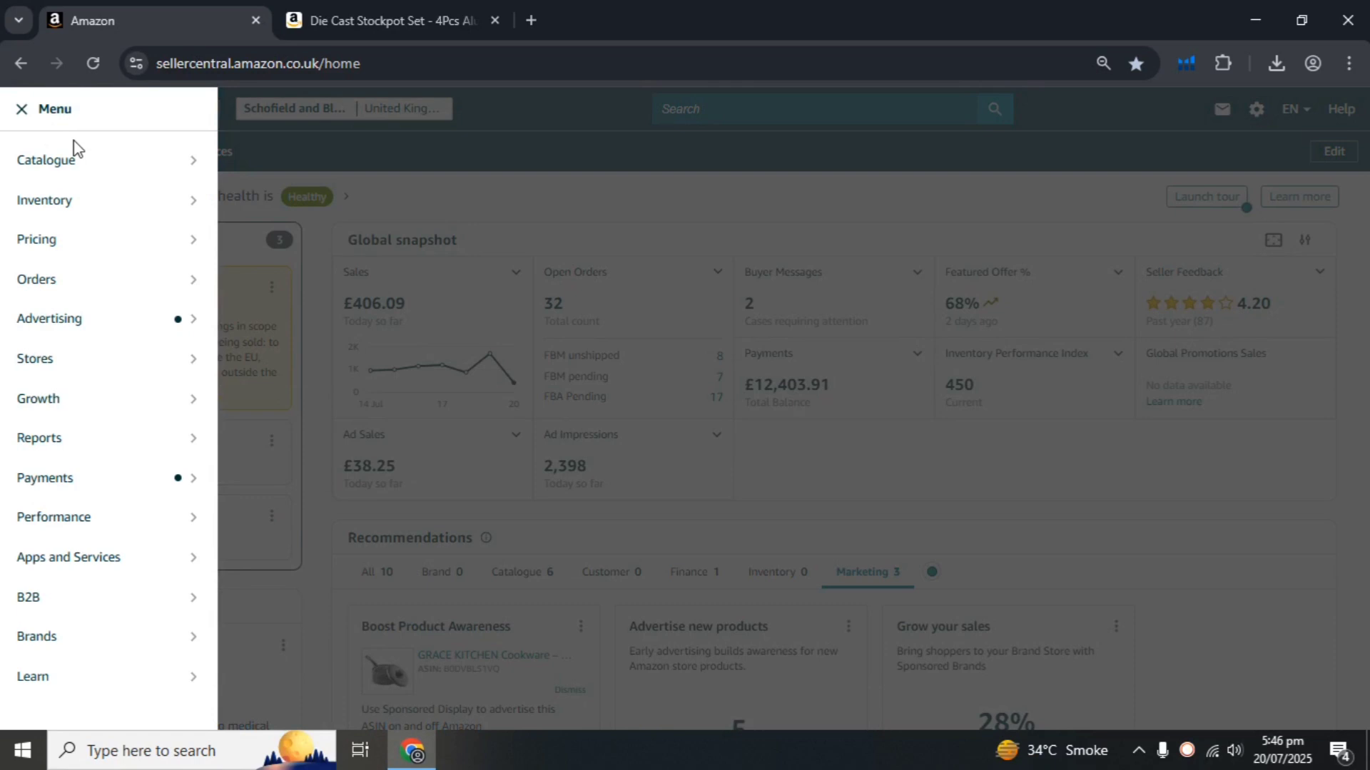
{"action": "mouse_move", "coordinate": [129, 170]}
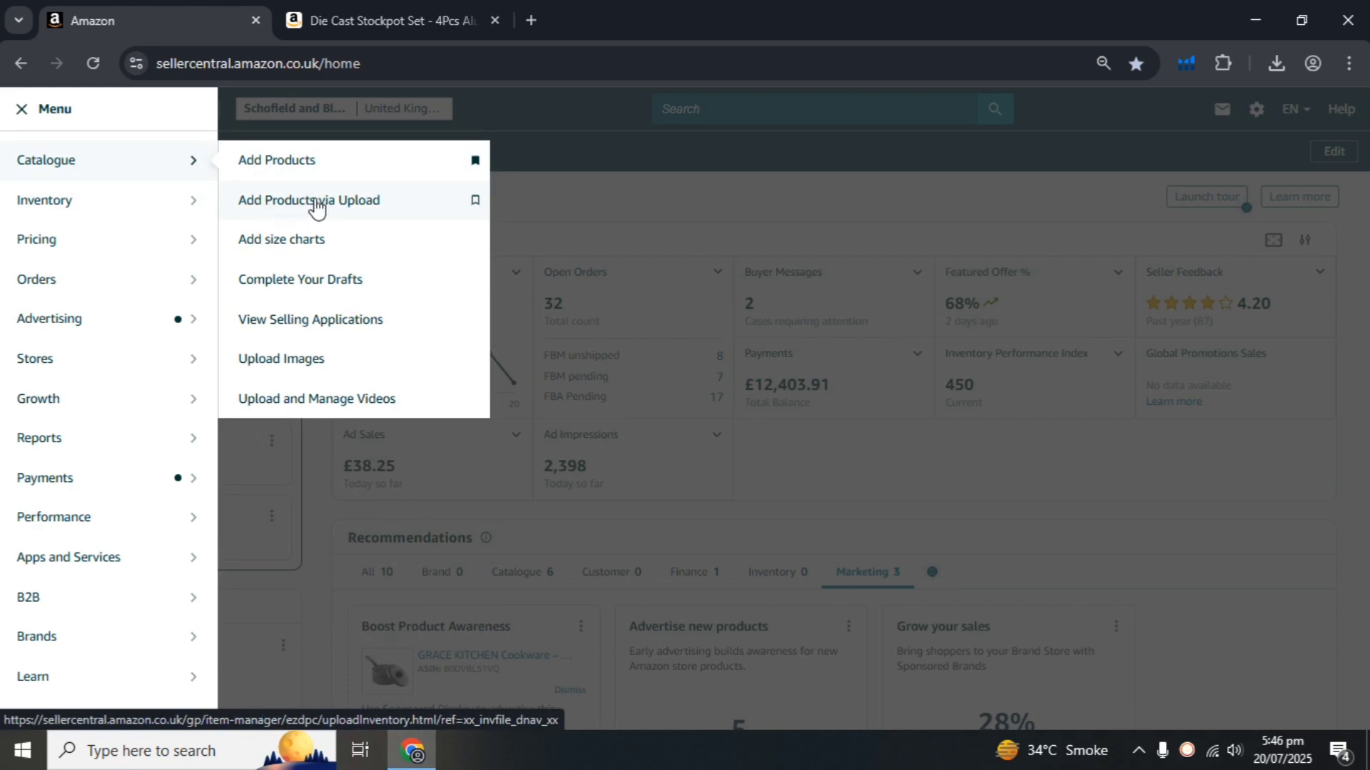
{"action": "left_click", "coordinate": [316, 206]}
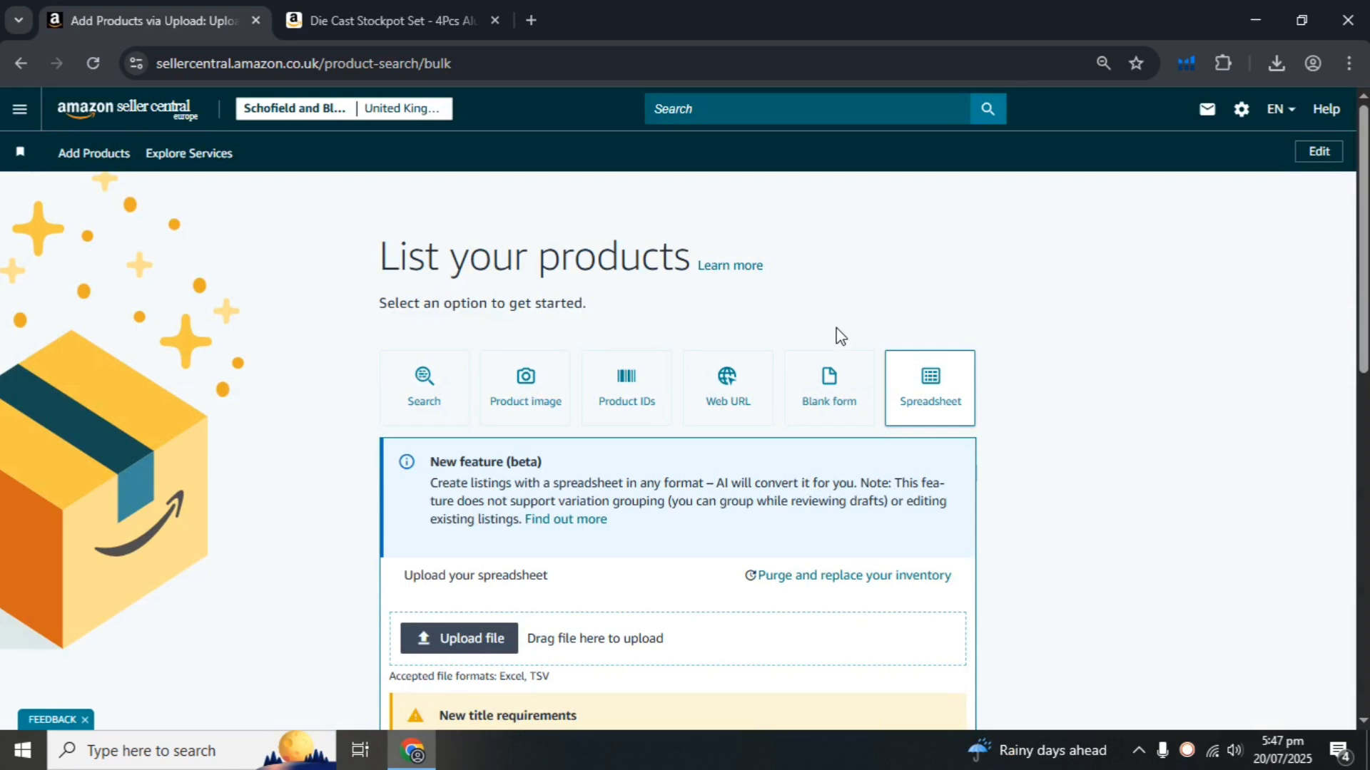
- Open the Download blank template options further down the upload page
{"action": "scroll", "coordinate": [841, 335], "scroll_direction": "down", "scroll_amount": 4}
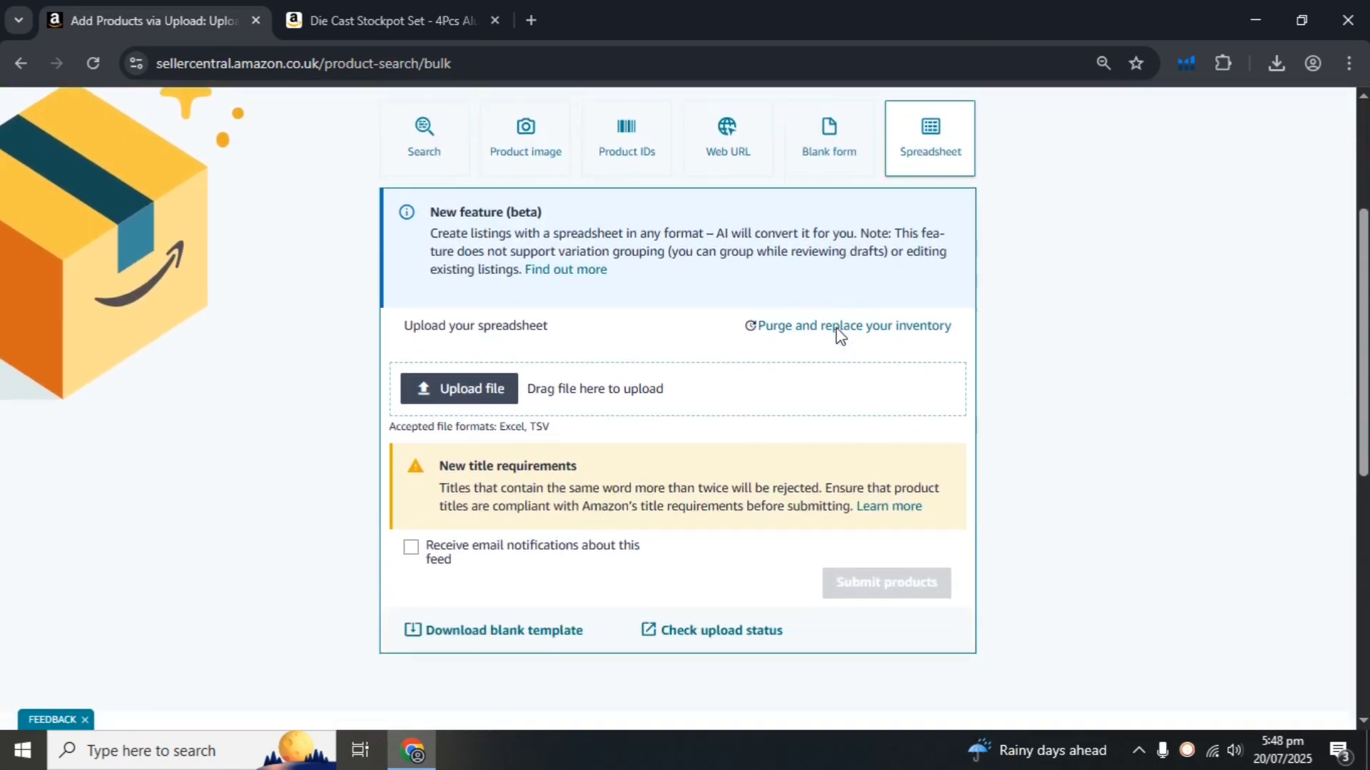
{"action": "scroll", "coordinate": [840, 335], "scroll_direction": "down", "scroll_amount": 1}
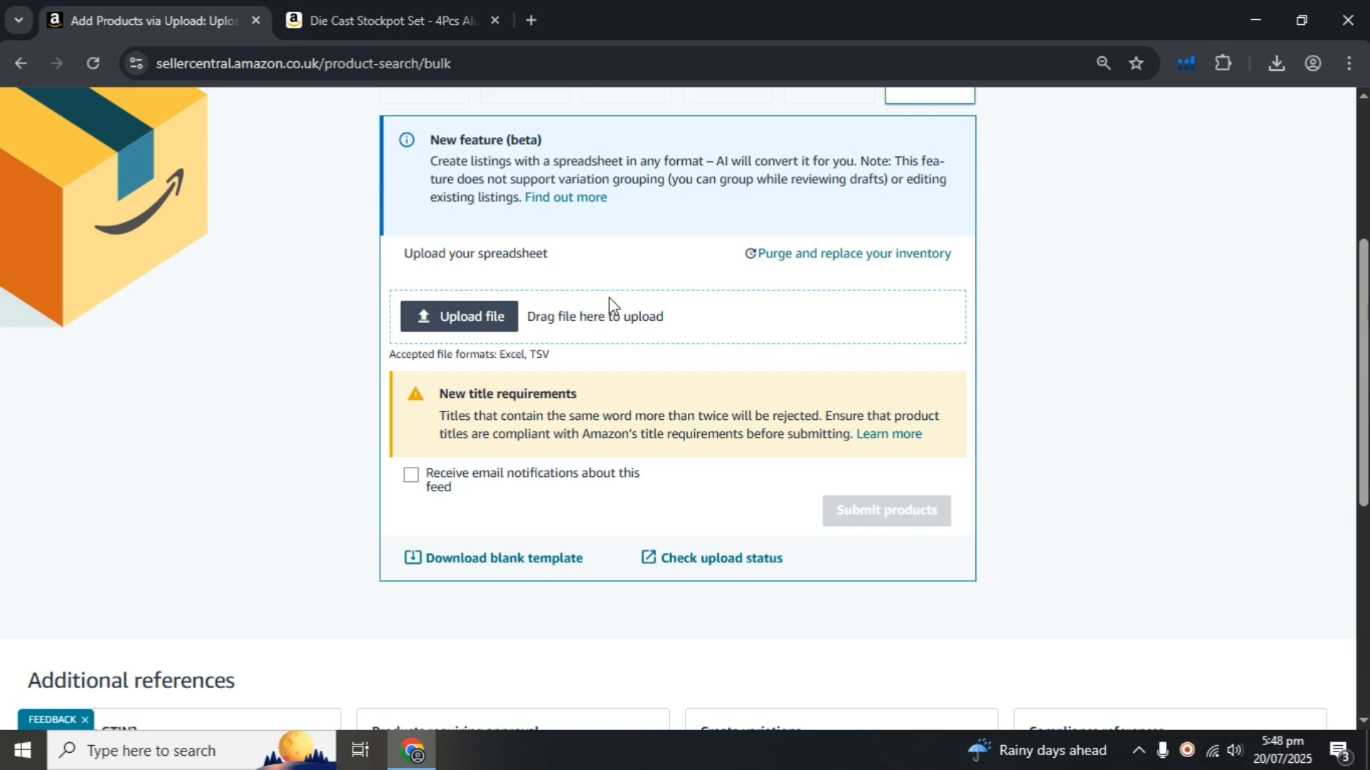
{"action": "left_click", "coordinate": [512, 565]}
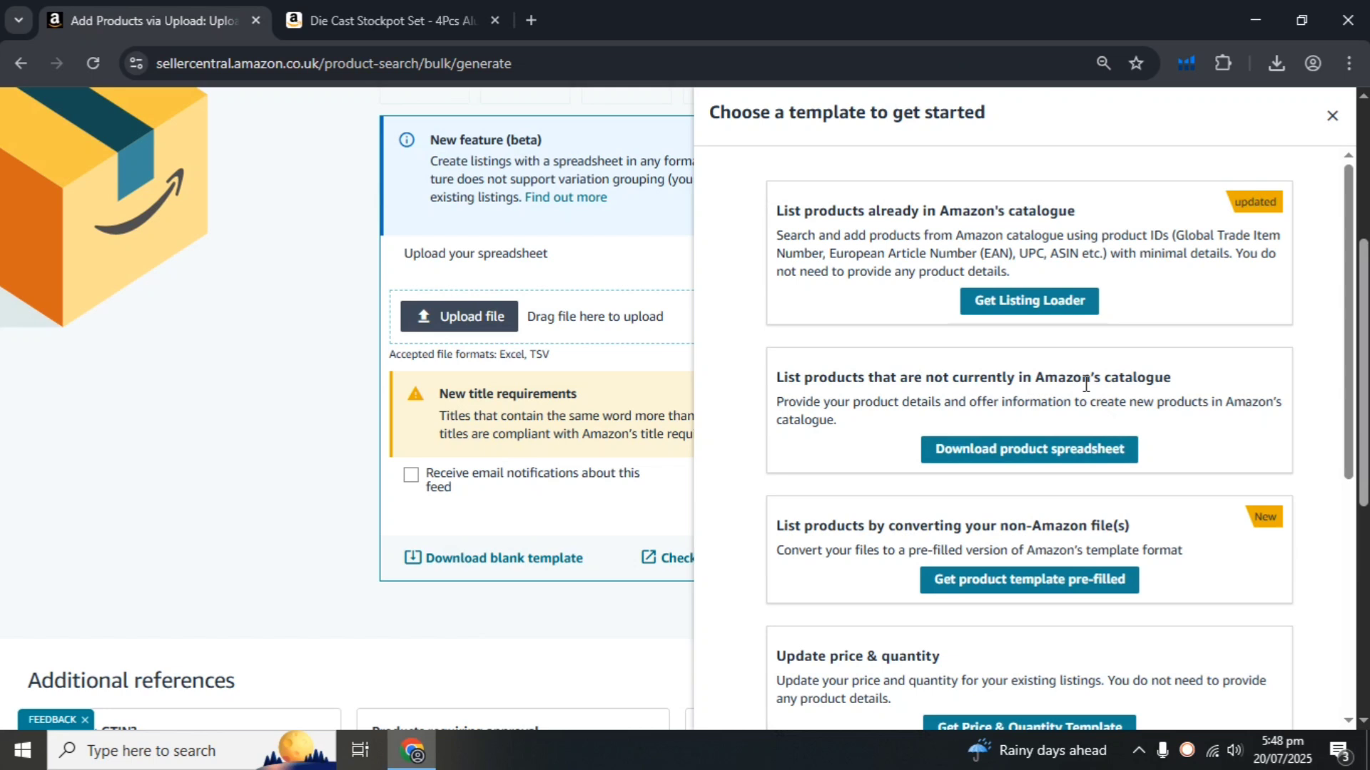
- Choose Download product spreadsheet and search for the 'Stock Pot' product type
{"action": "left_click", "coordinate": [1015, 458]}
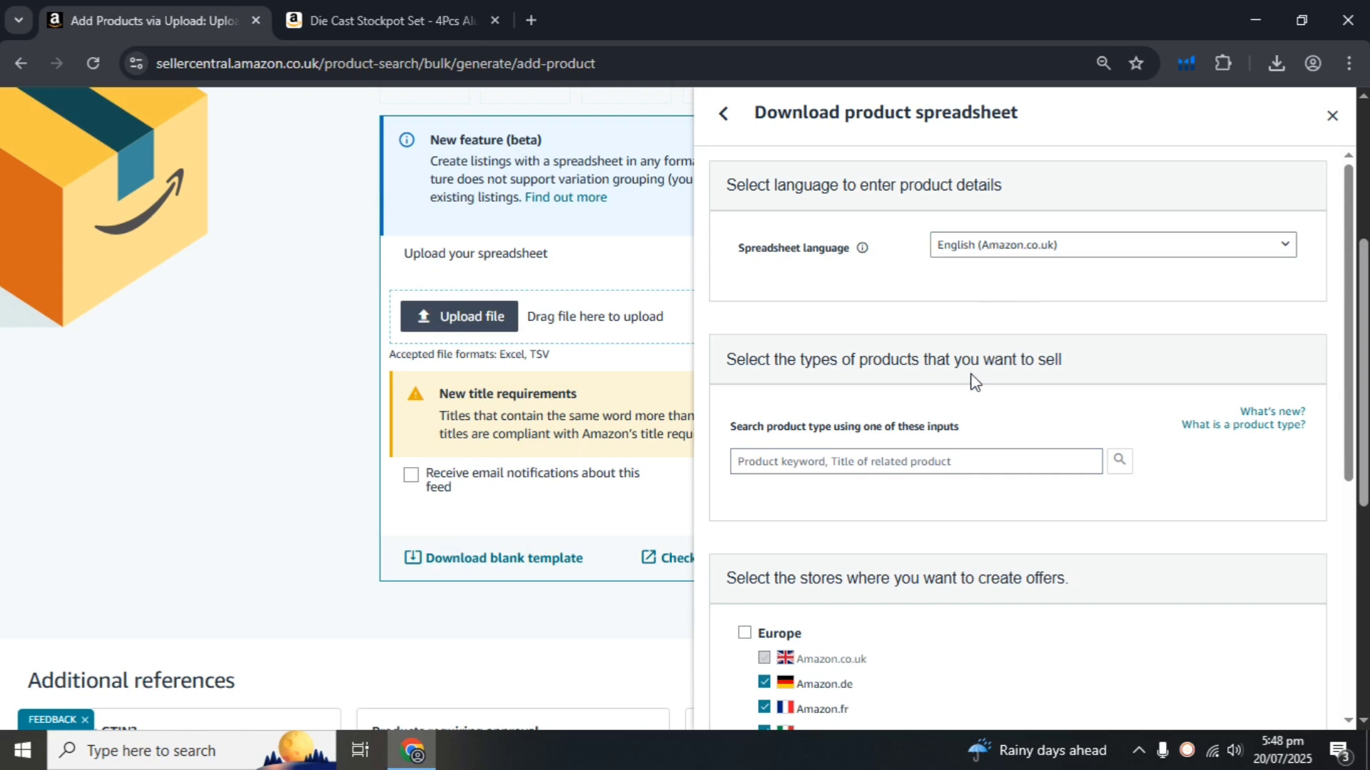
{"action": "left_click", "coordinate": [769, 462]}
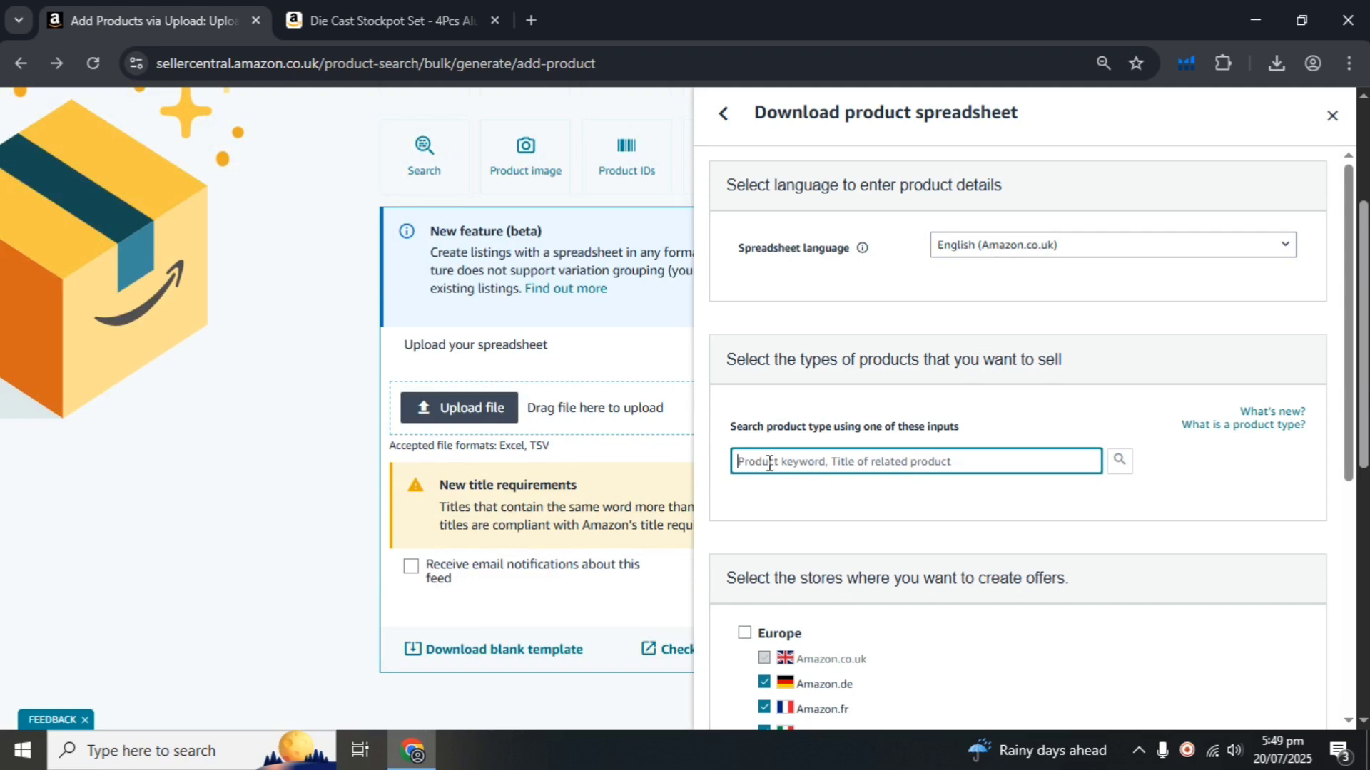
{"action": "type", "text": "Stock"}
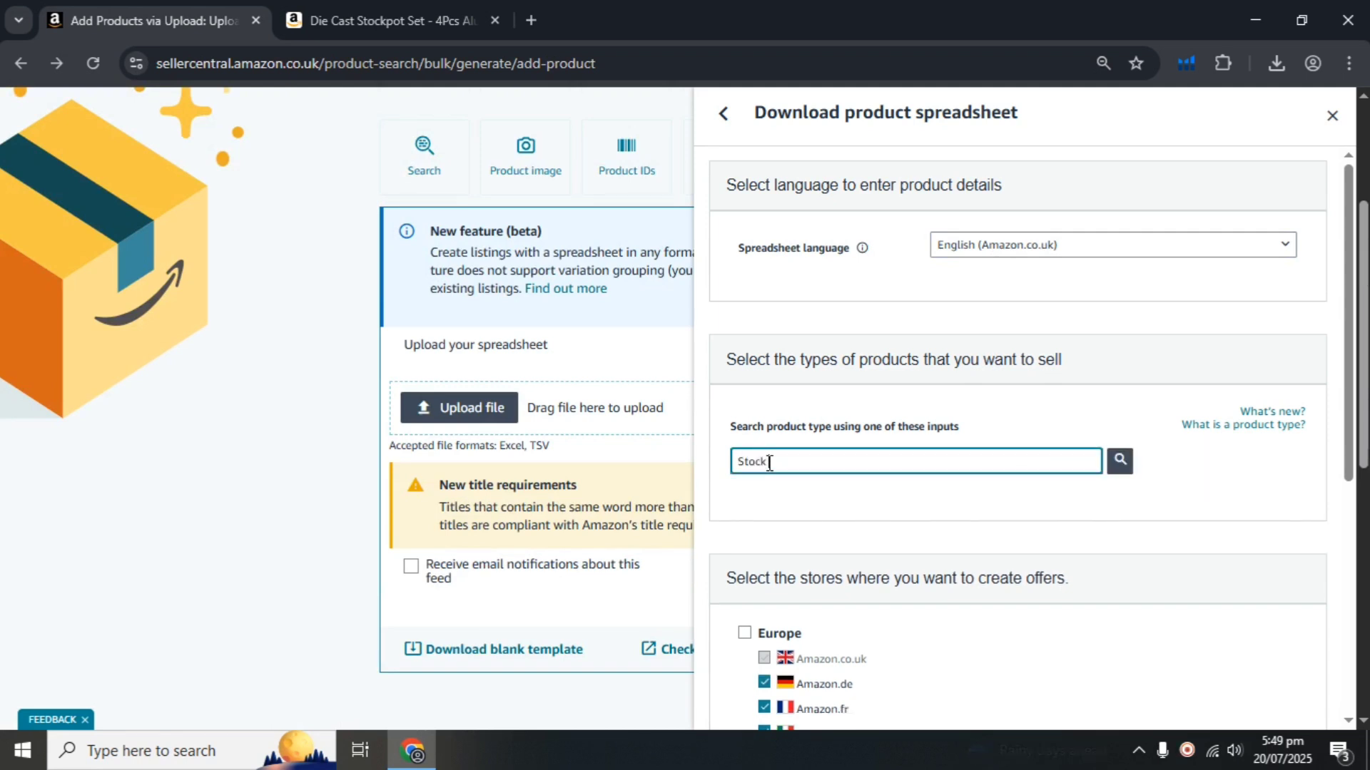
{"action": "type", "text": " Pot"}
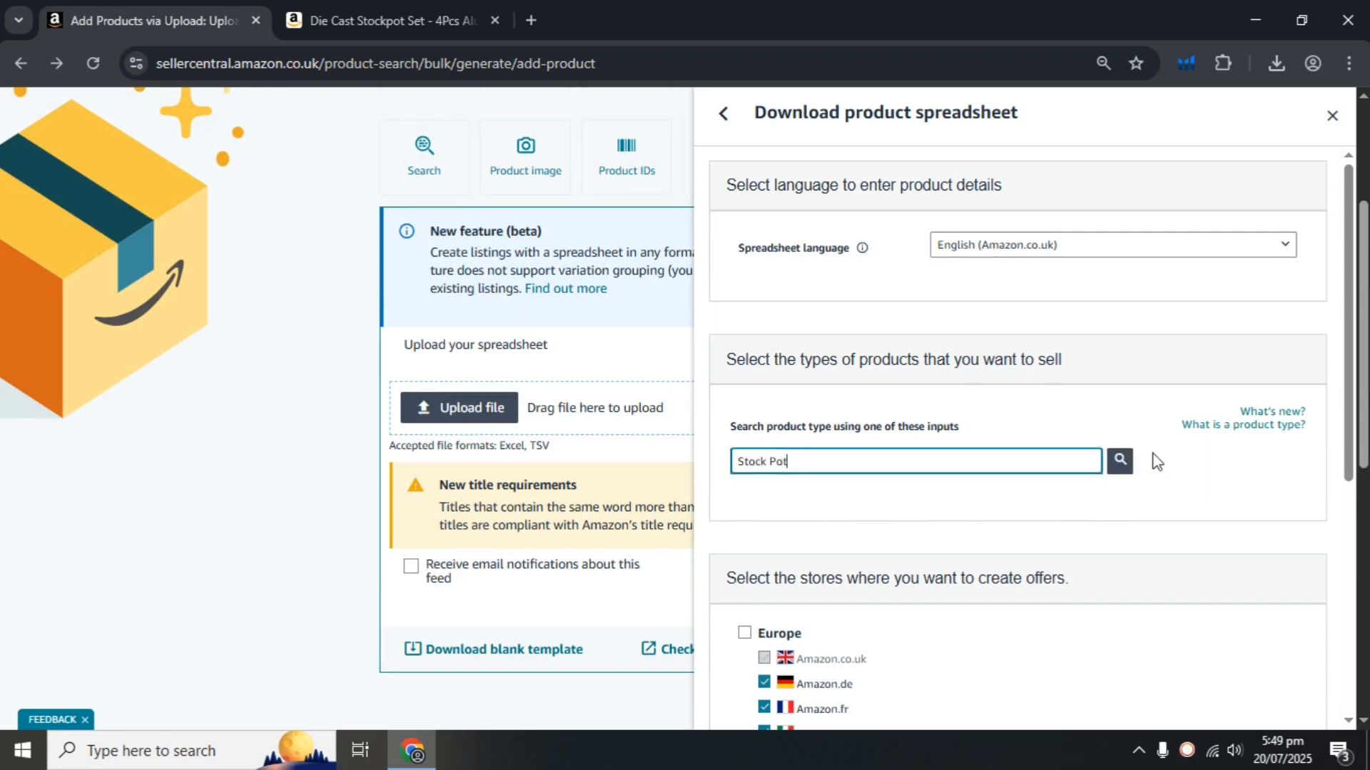
{"action": "left_click", "coordinate": [1119, 460]}
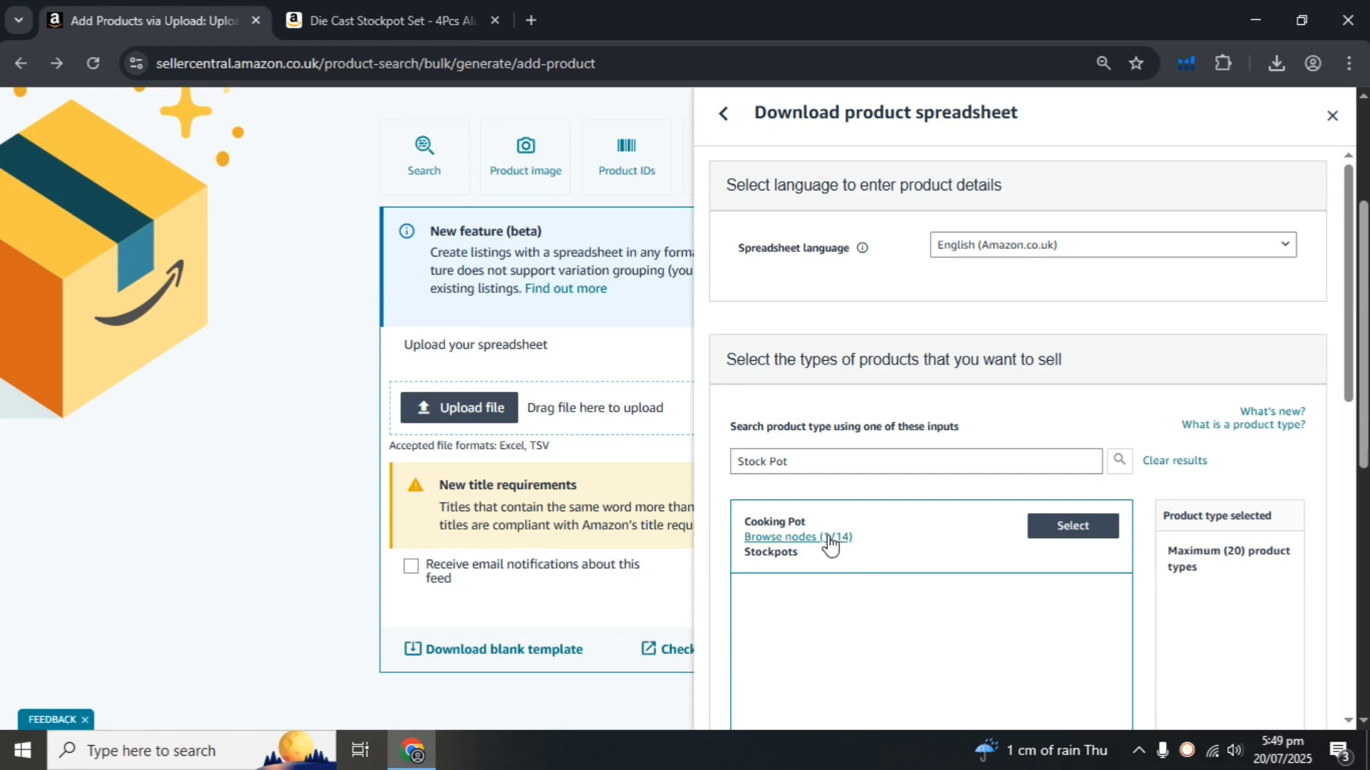
- Keep Stockpots as the browse node (1/14) and select Cooking Pot as the product type
{"action": "left_click", "coordinate": [830, 539]}
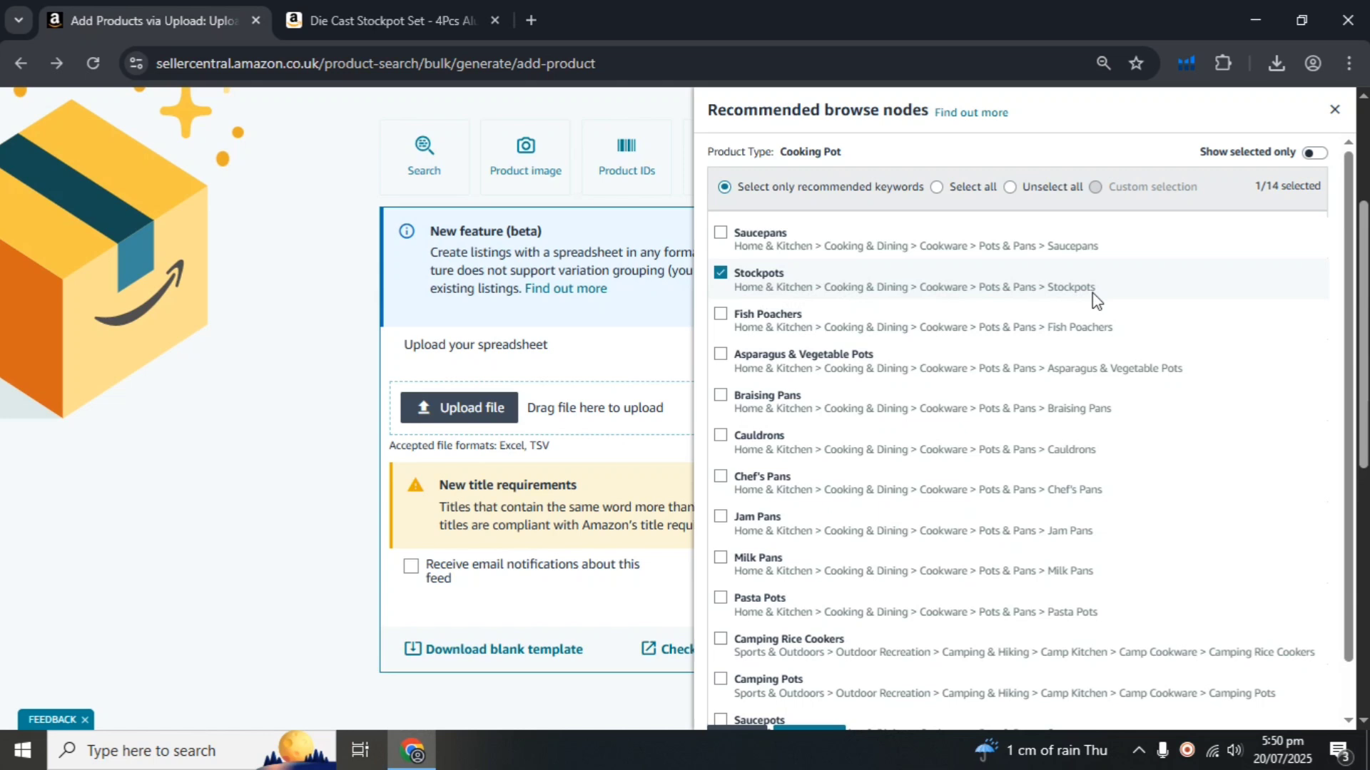
{"action": "scroll", "coordinate": [1048, 298], "scroll_direction": "down", "scroll_amount": 1}
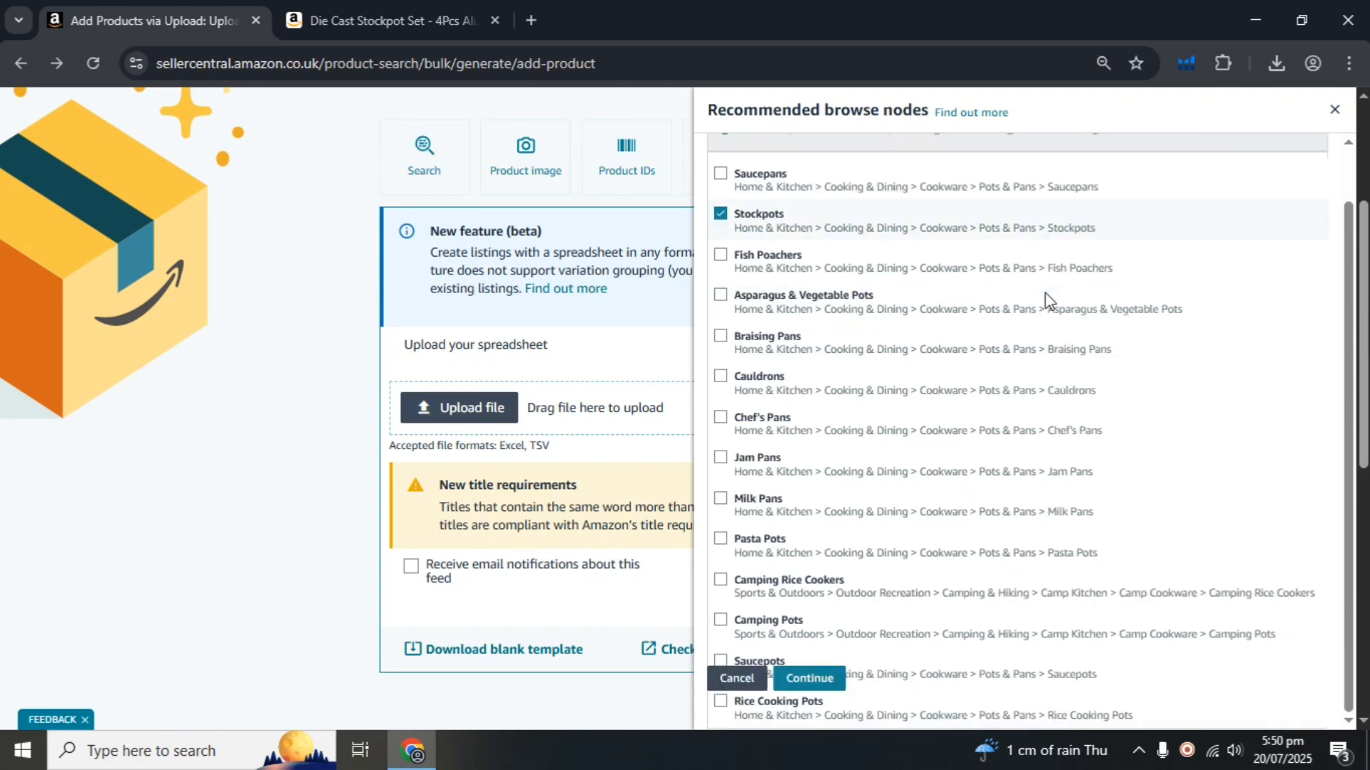
{"action": "left_click", "coordinate": [818, 691]}
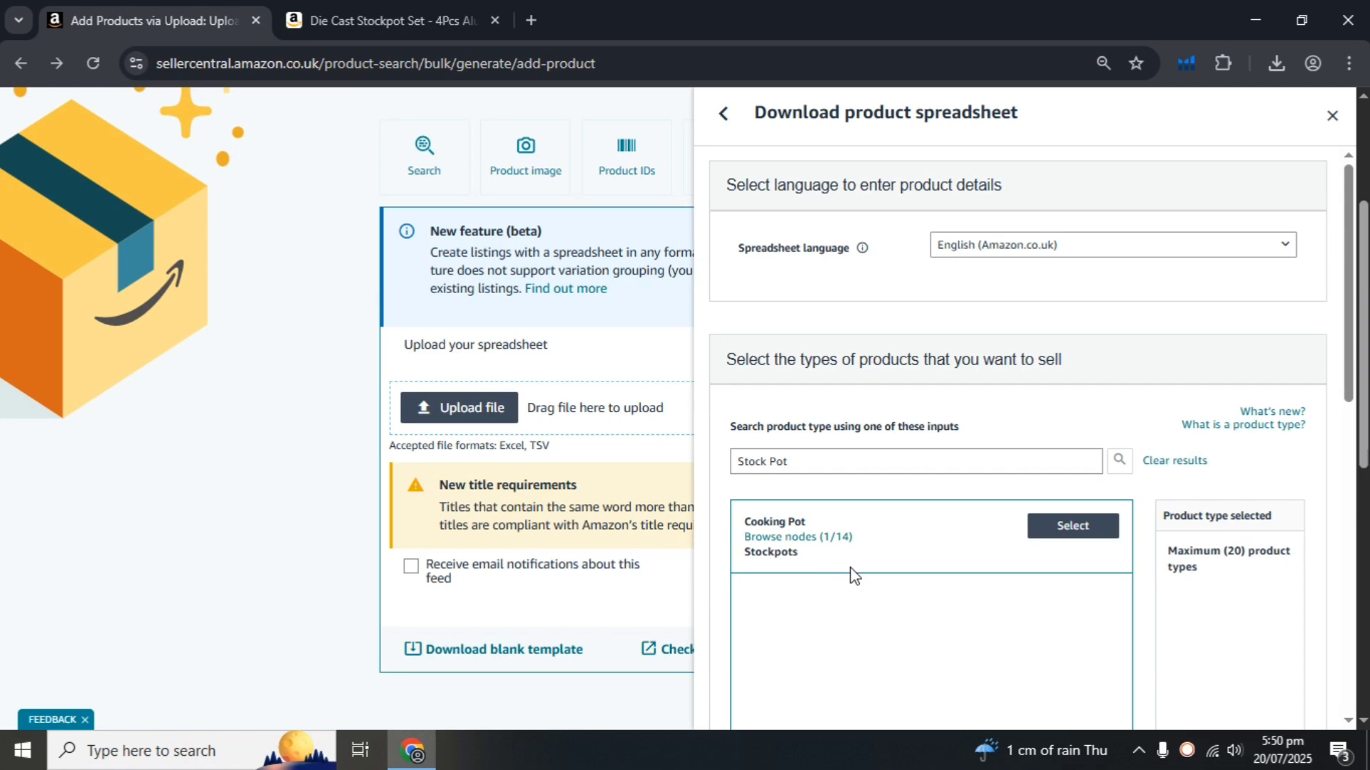
{"action": "scroll", "coordinate": [859, 580], "scroll_direction": "down", "scroll_amount": 3}
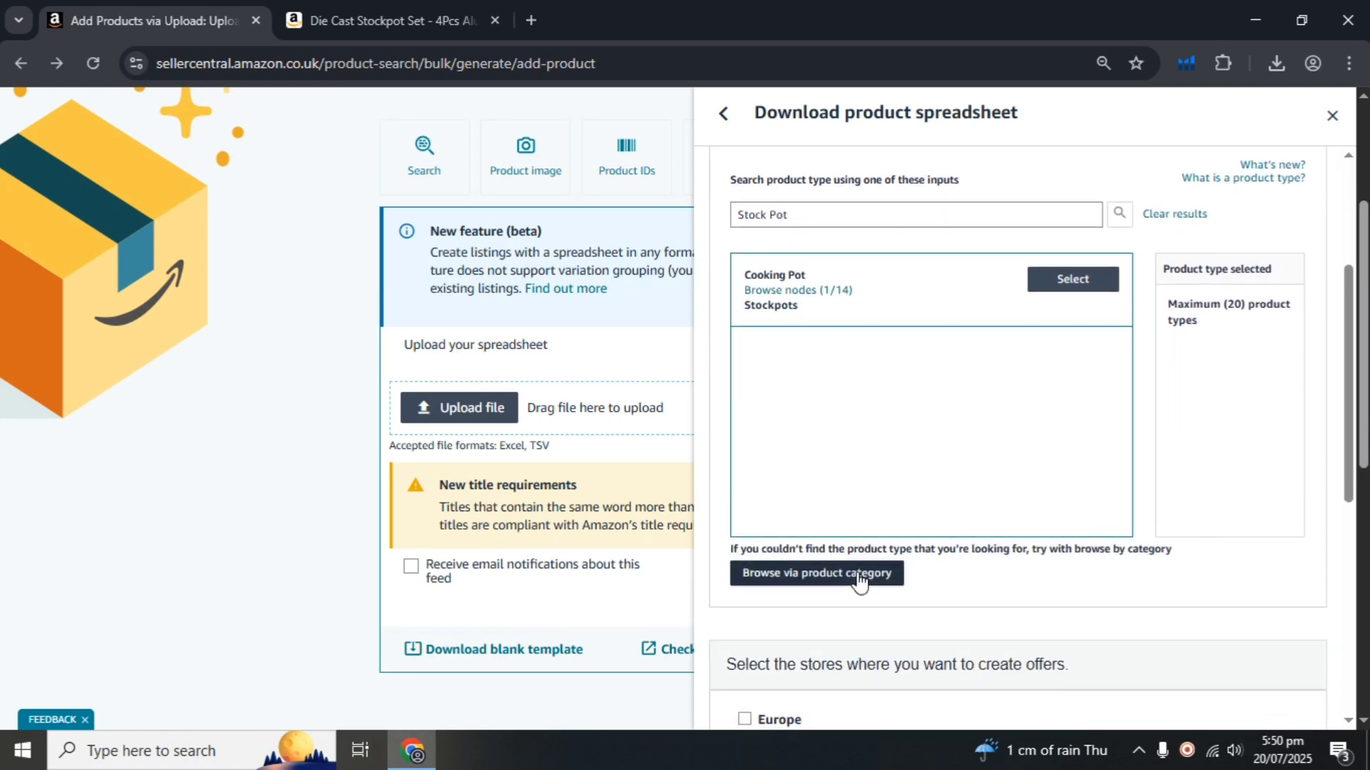
{"action": "scroll", "coordinate": [859, 580], "scroll_direction": "down", "scroll_amount": 1}
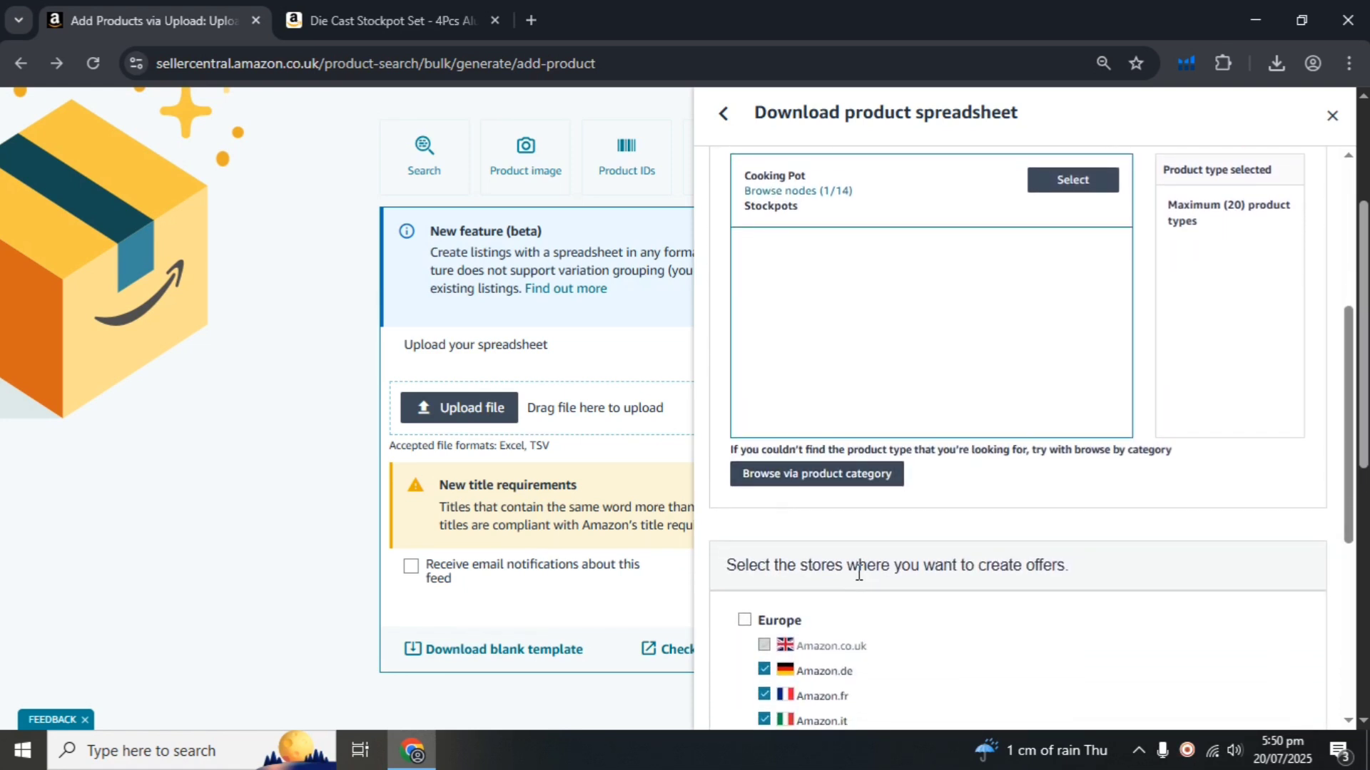
{"action": "scroll", "coordinate": [856, 569], "scroll_direction": "down", "scroll_amount": 1}
{"action": "scroll", "coordinate": [856, 569], "scroll_direction": "up", "scroll_amount": 1}
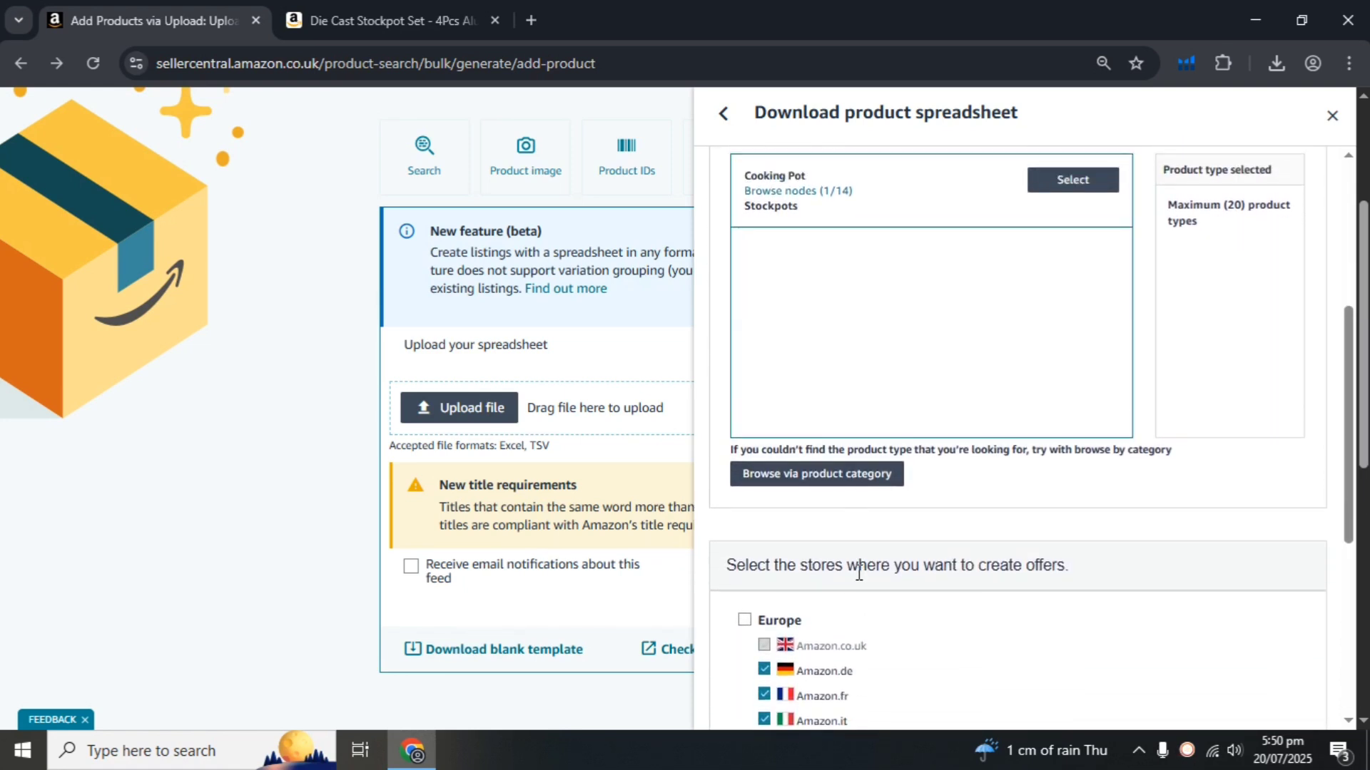
{"action": "left_click", "coordinate": [1090, 193]}
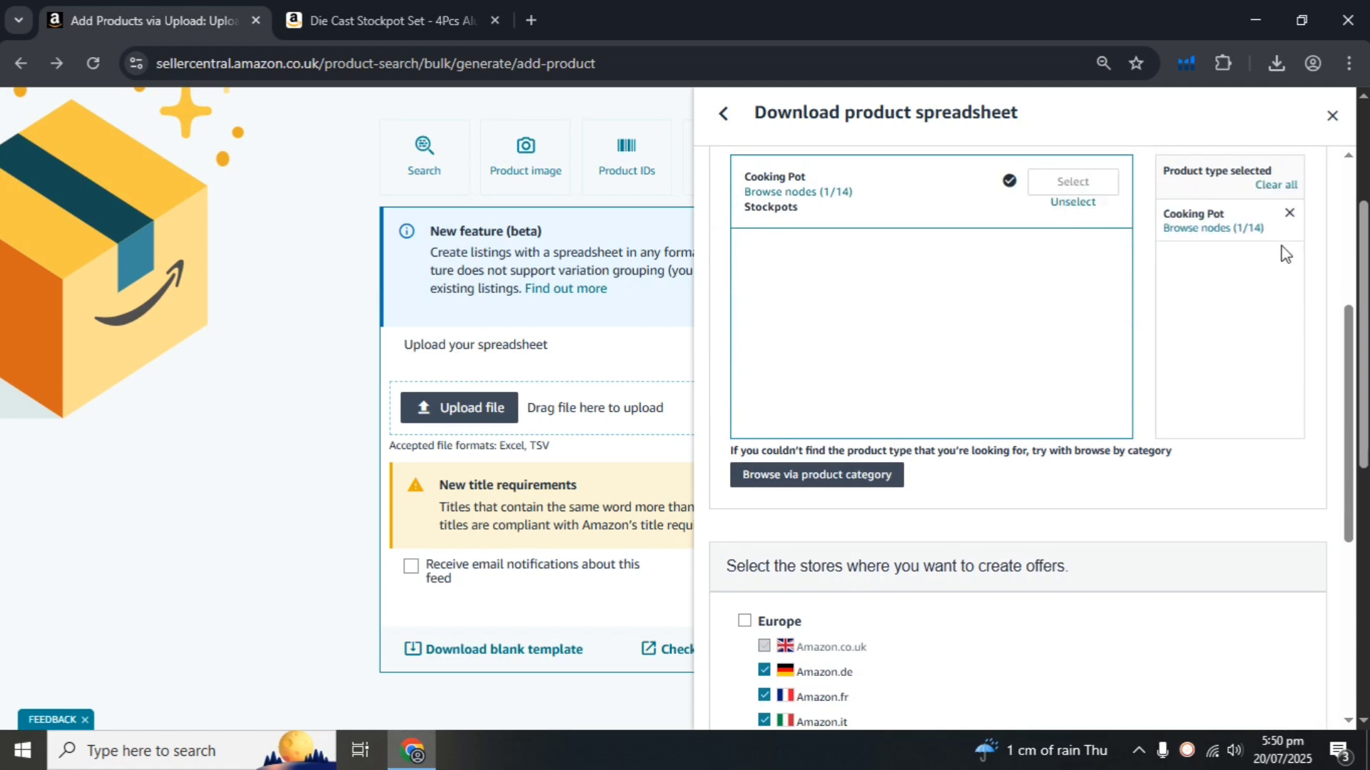
- Untick Amazon.ie, .com.be, .nl, .es, .it, .fr and .de, leaving only Amazon.co.uk
{"action": "scroll", "coordinate": [1277, 265], "scroll_direction": "down", "scroll_amount": 5}
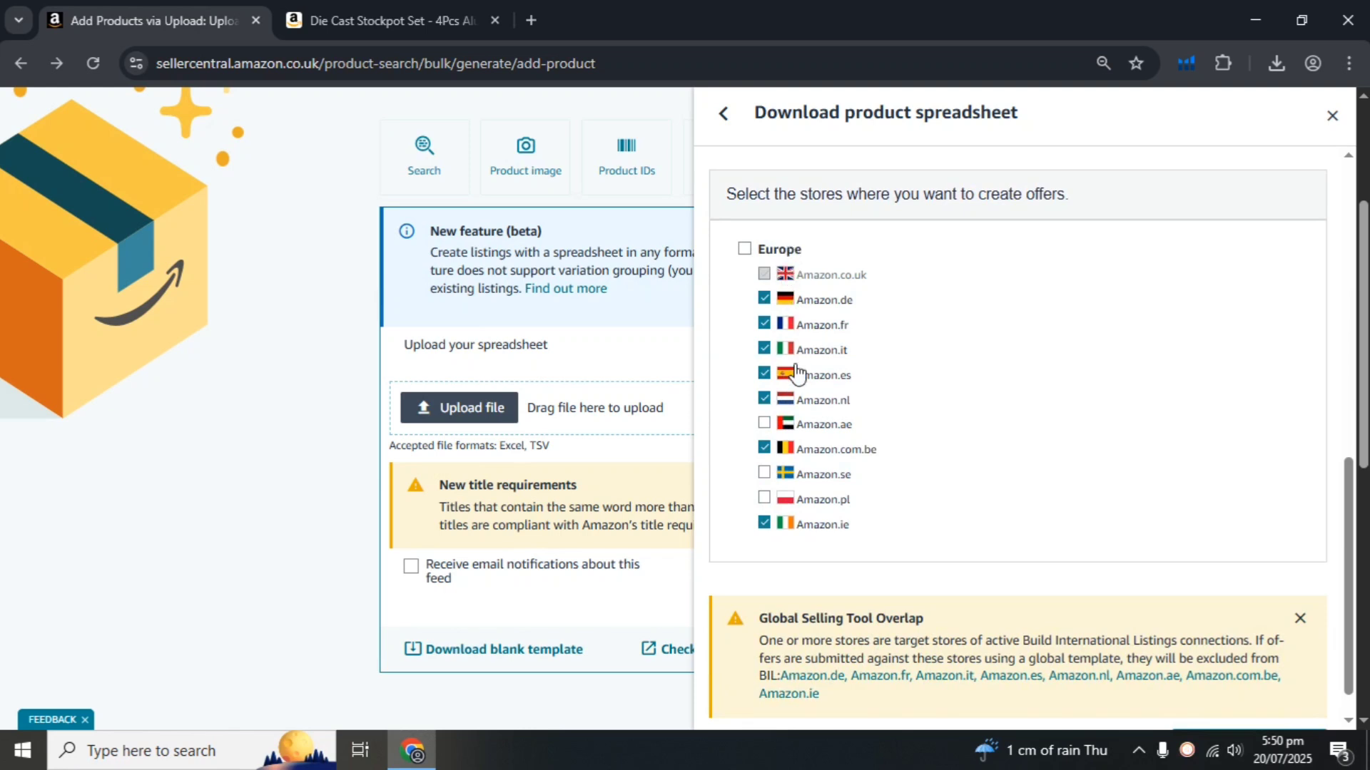
{"action": "left_click", "coordinate": [765, 525]}
{"action": "left_click", "coordinate": [765, 448]}
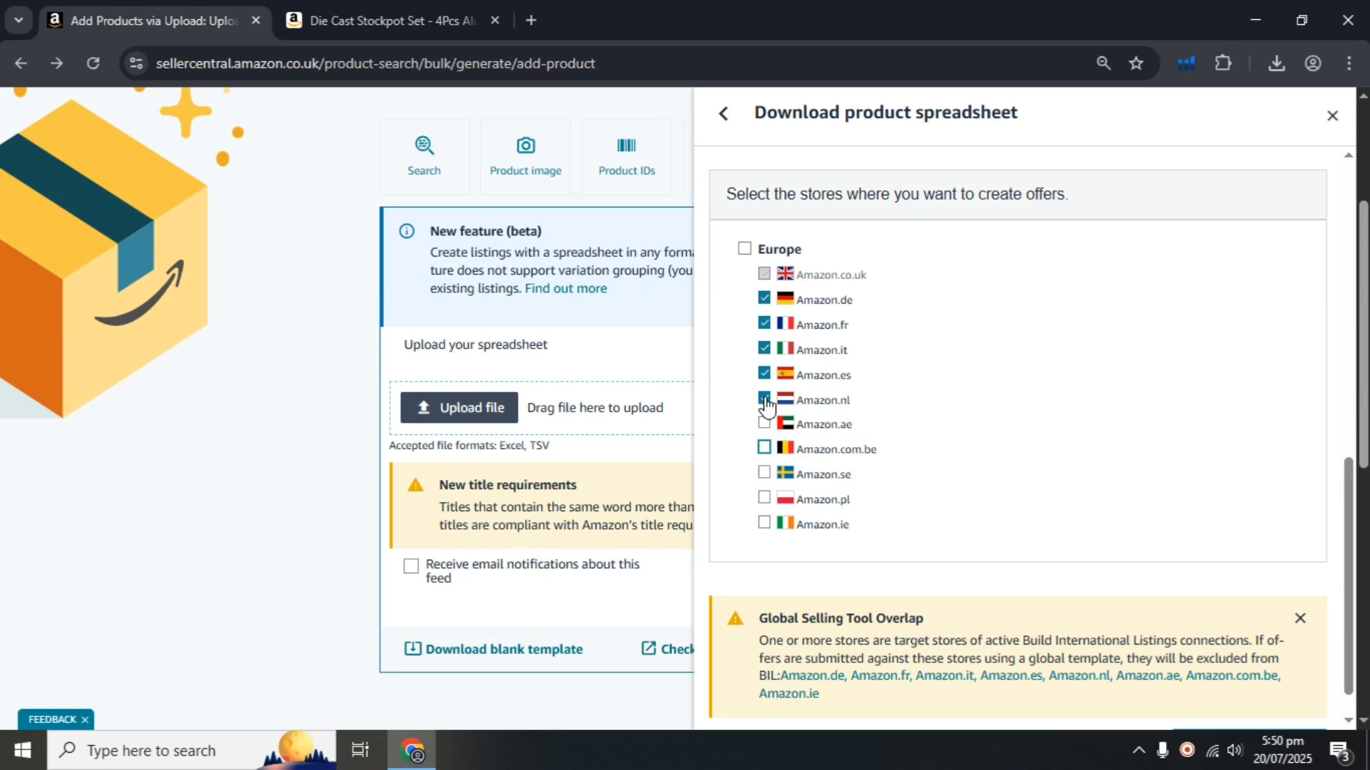
{"action": "left_click", "coordinate": [765, 399]}
{"action": "left_click", "coordinate": [765, 374]}
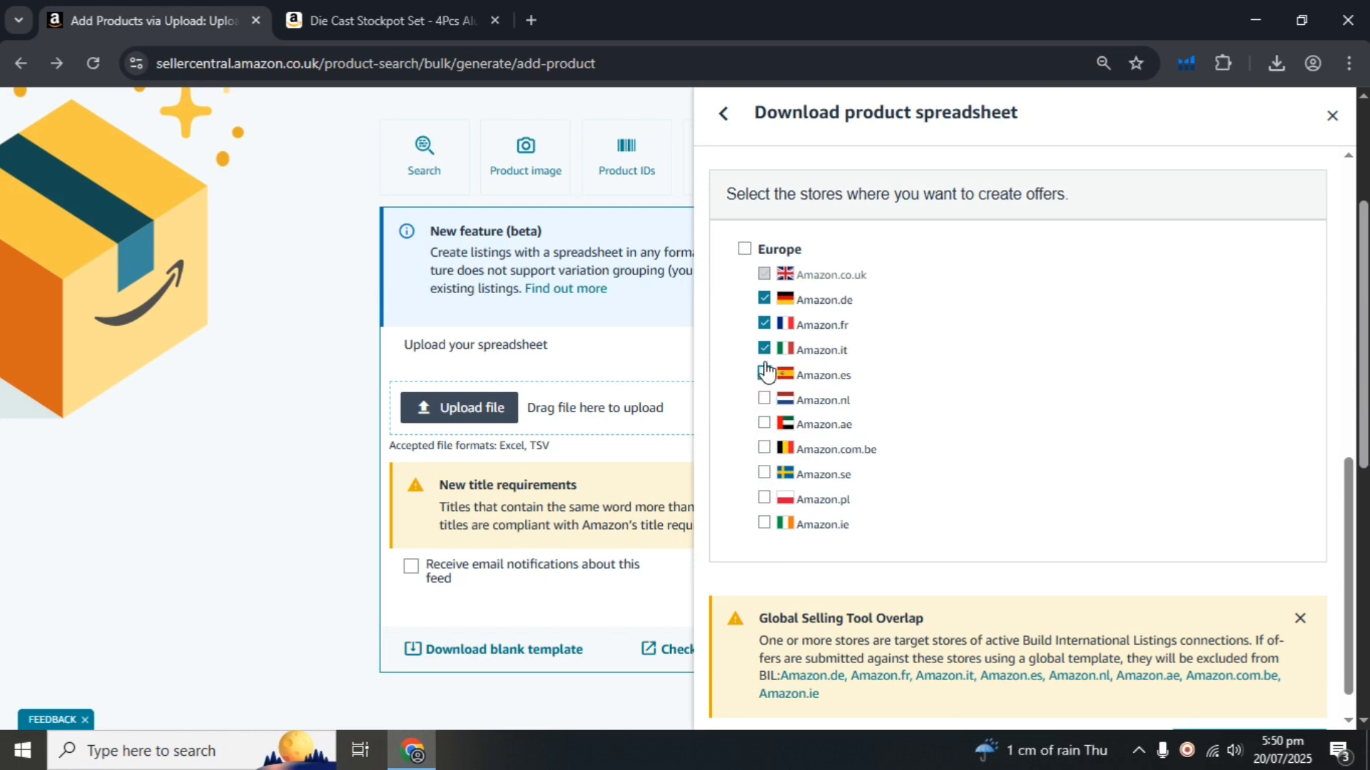
{"action": "left_click", "coordinate": [765, 349]}
{"action": "left_click", "coordinate": [765, 323]}
{"action": "left_click", "coordinate": [765, 299]}
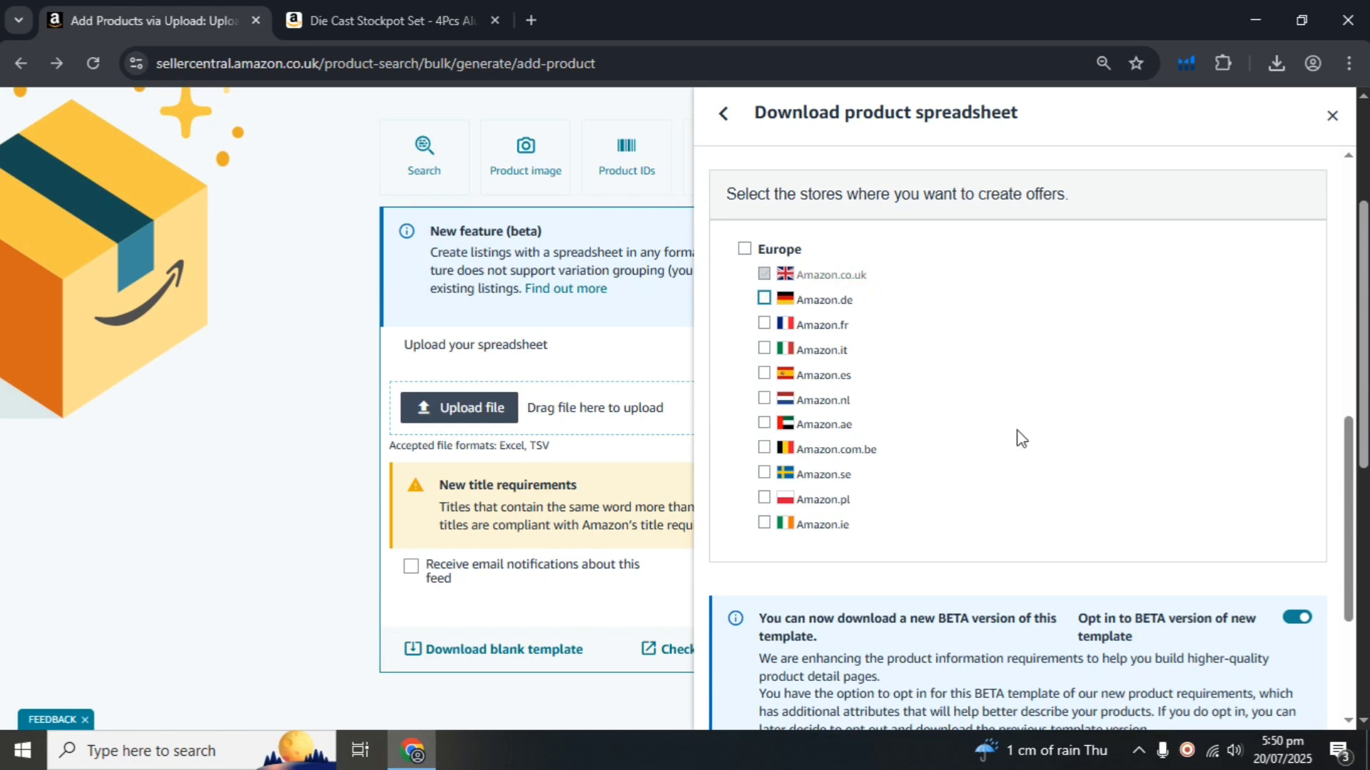
{"action": "scroll", "coordinate": [1018, 437], "scroll_direction": "down", "scroll_amount": 4}
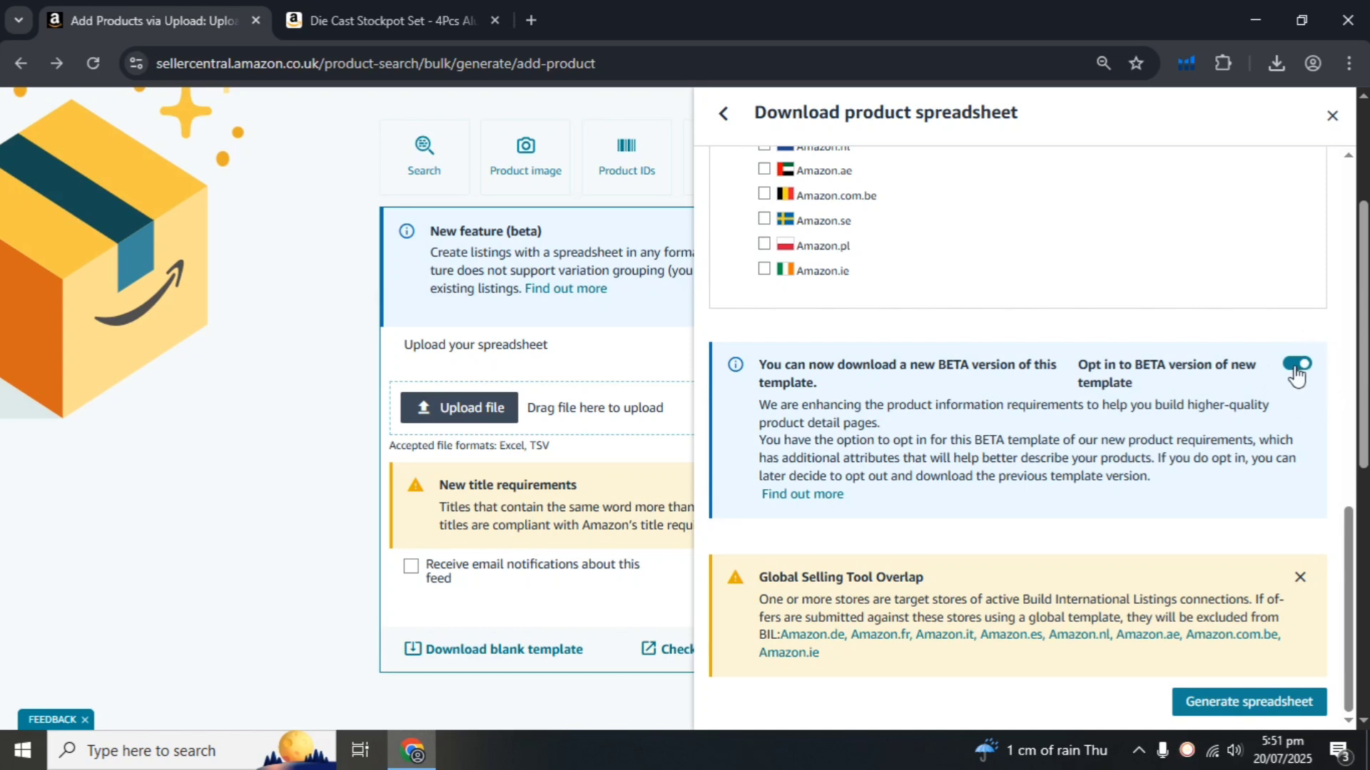
- Opt out of the BETA template, then generate and open COOKING_POT.xlsm
{"action": "left_click", "coordinate": [1294, 365]}
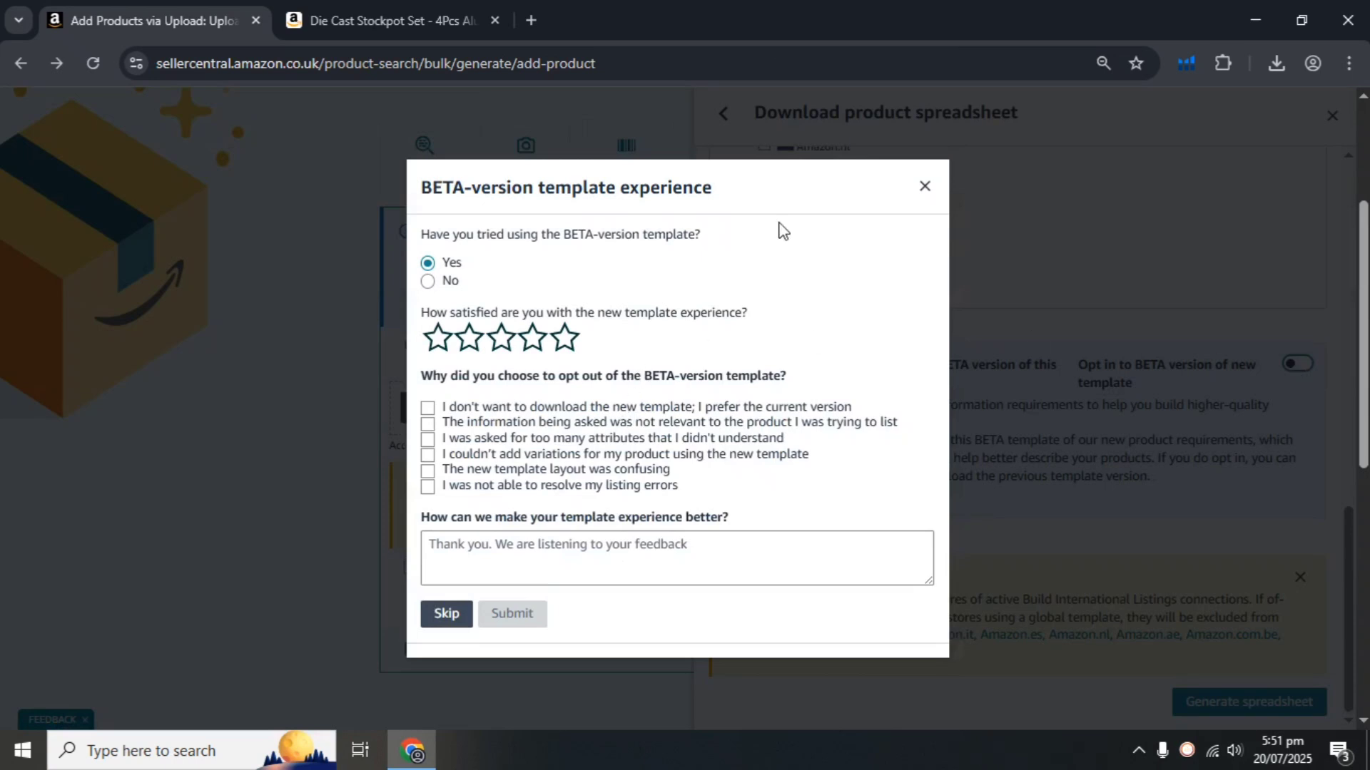
{"action": "left_click", "coordinate": [448, 615]}
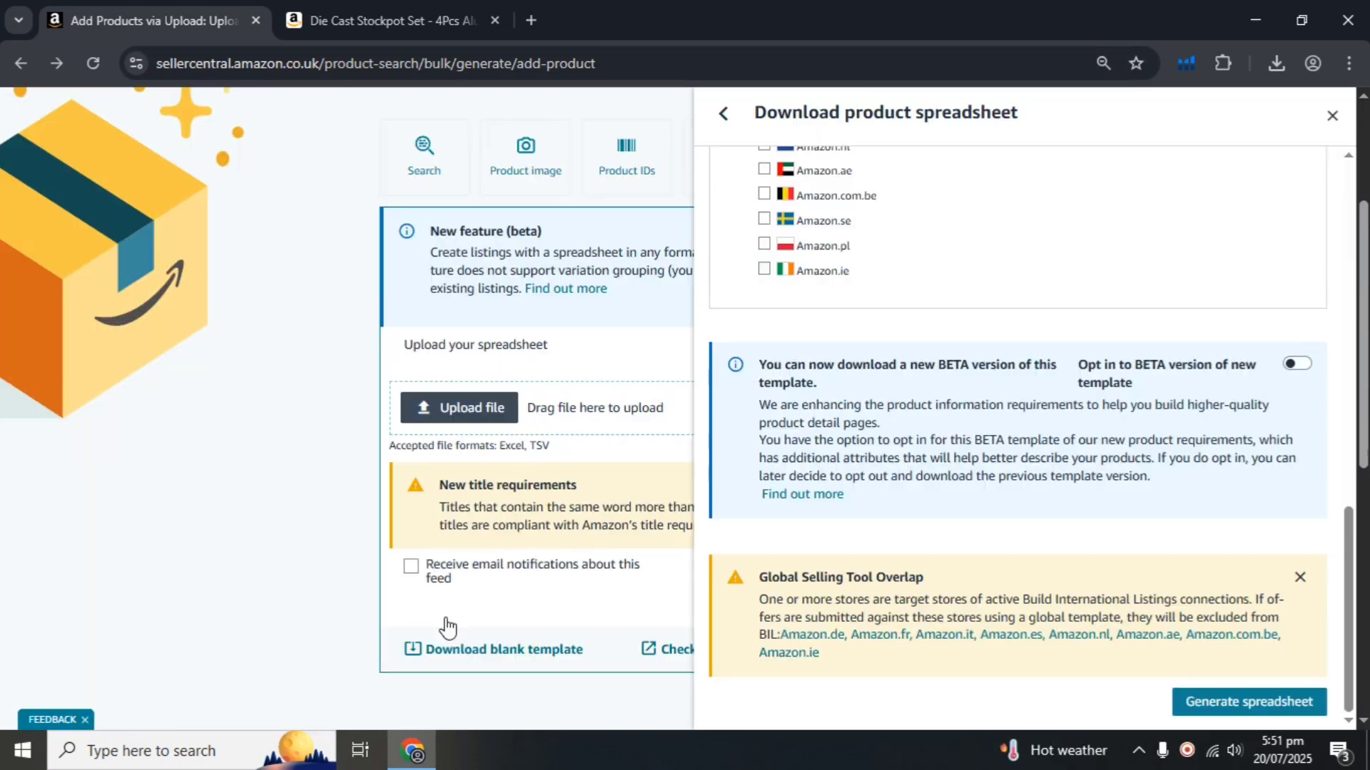
{"action": "scroll", "coordinate": [994, 578], "scroll_direction": "down", "scroll_amount": 2}
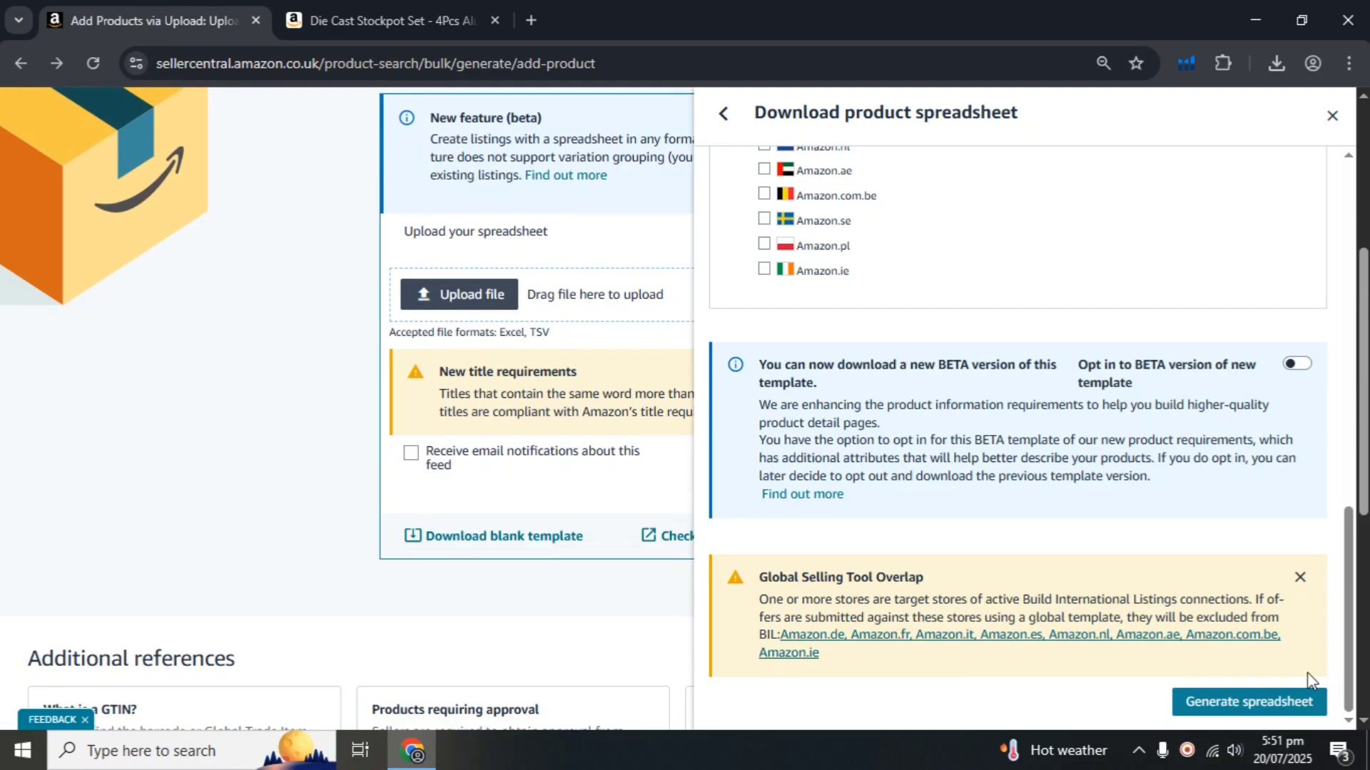
{"action": "left_click", "coordinate": [1264, 705]}
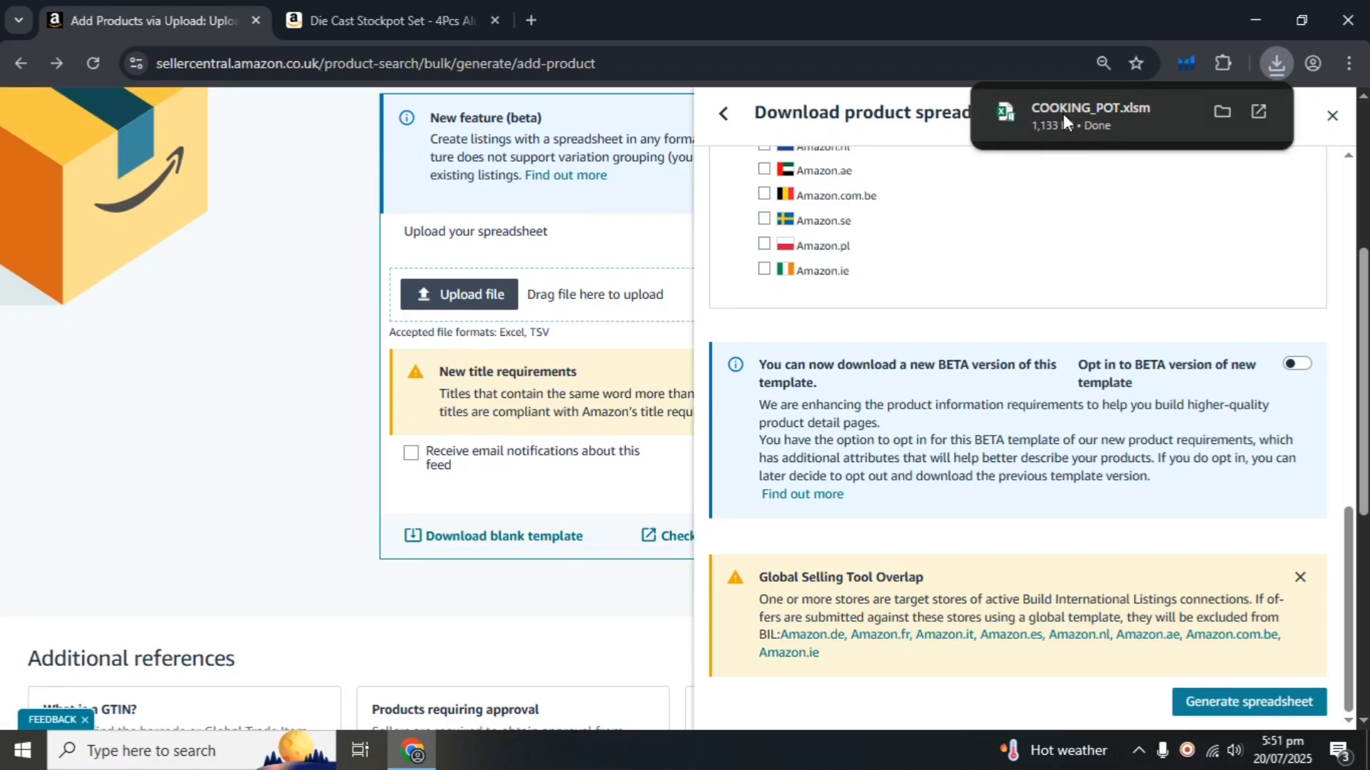
{"action": "left_click", "coordinate": [1063, 113]}
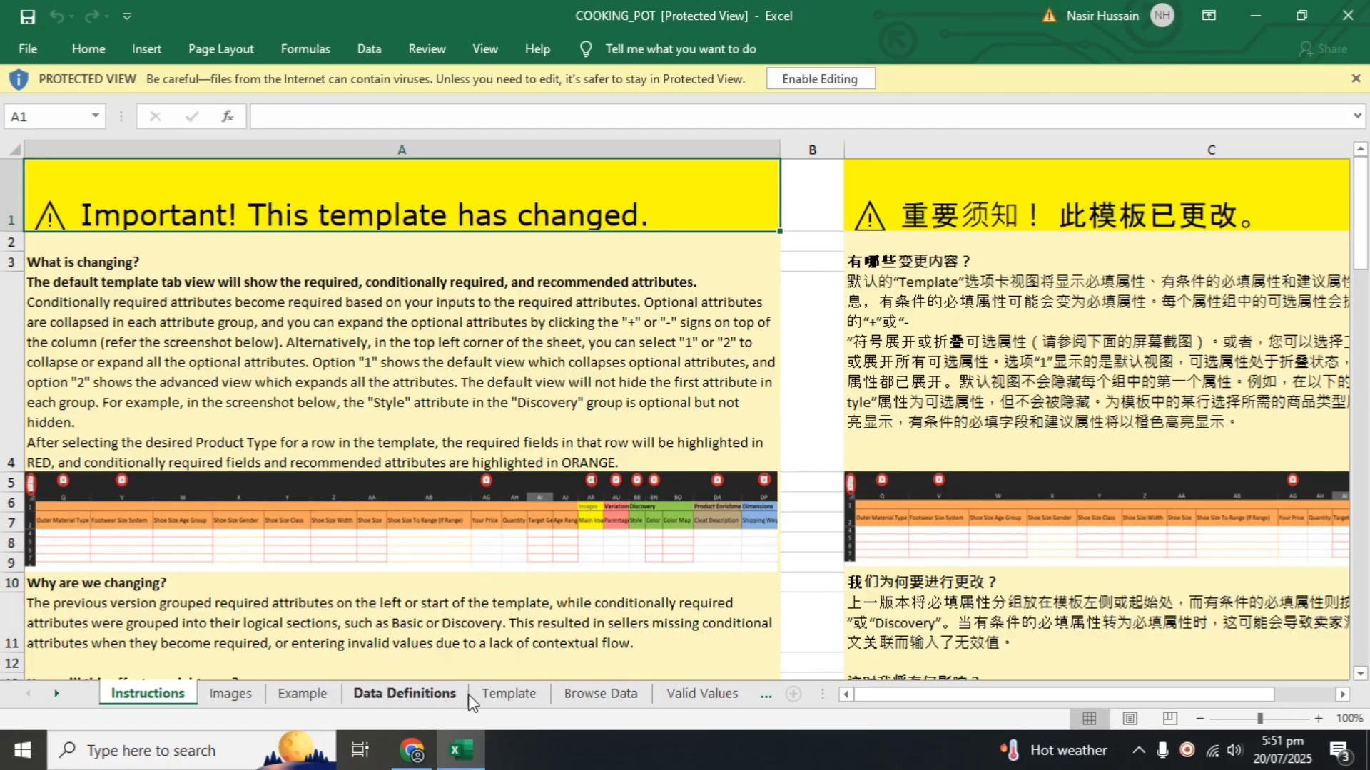
- Switch to the Template sheet of COOKING_POT and enable editing
{"action": "left_click", "coordinate": [508, 693]}
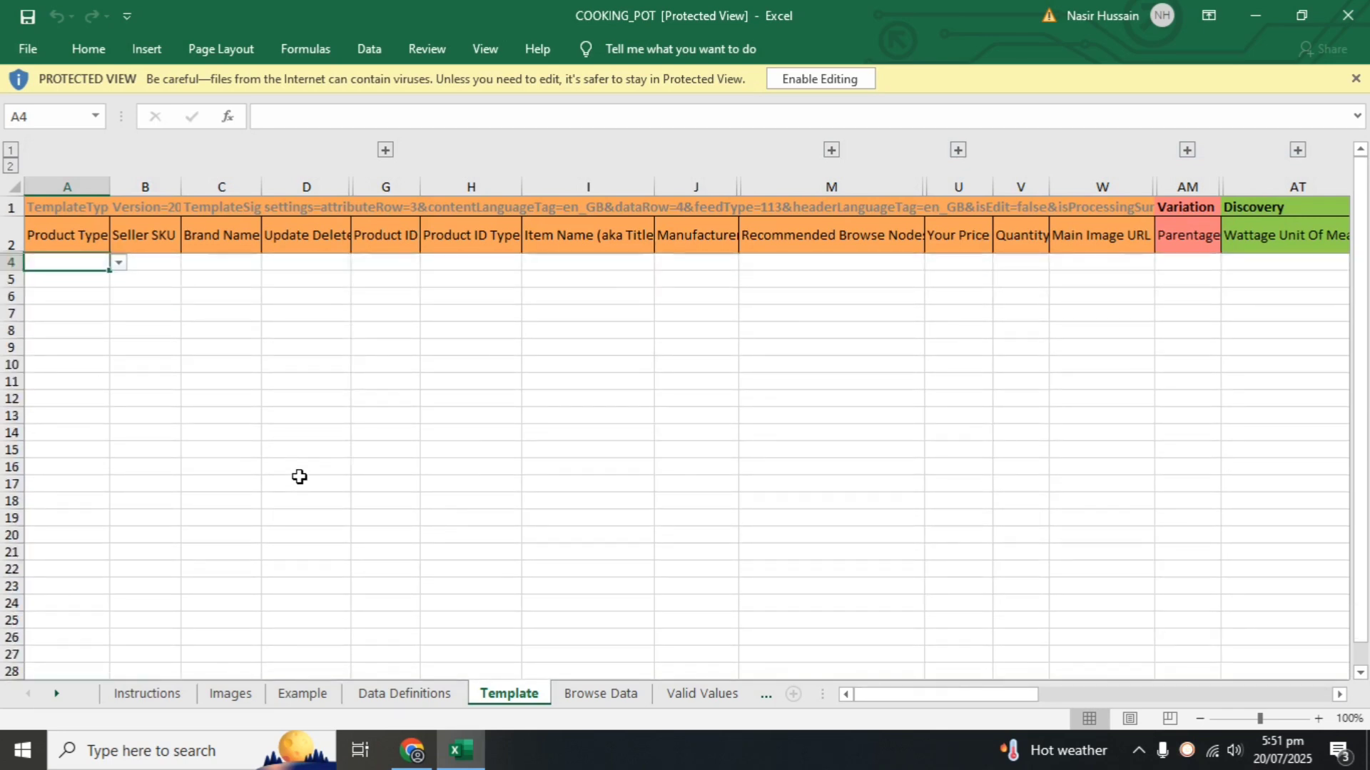
{"action": "left_click", "coordinate": [839, 80]}
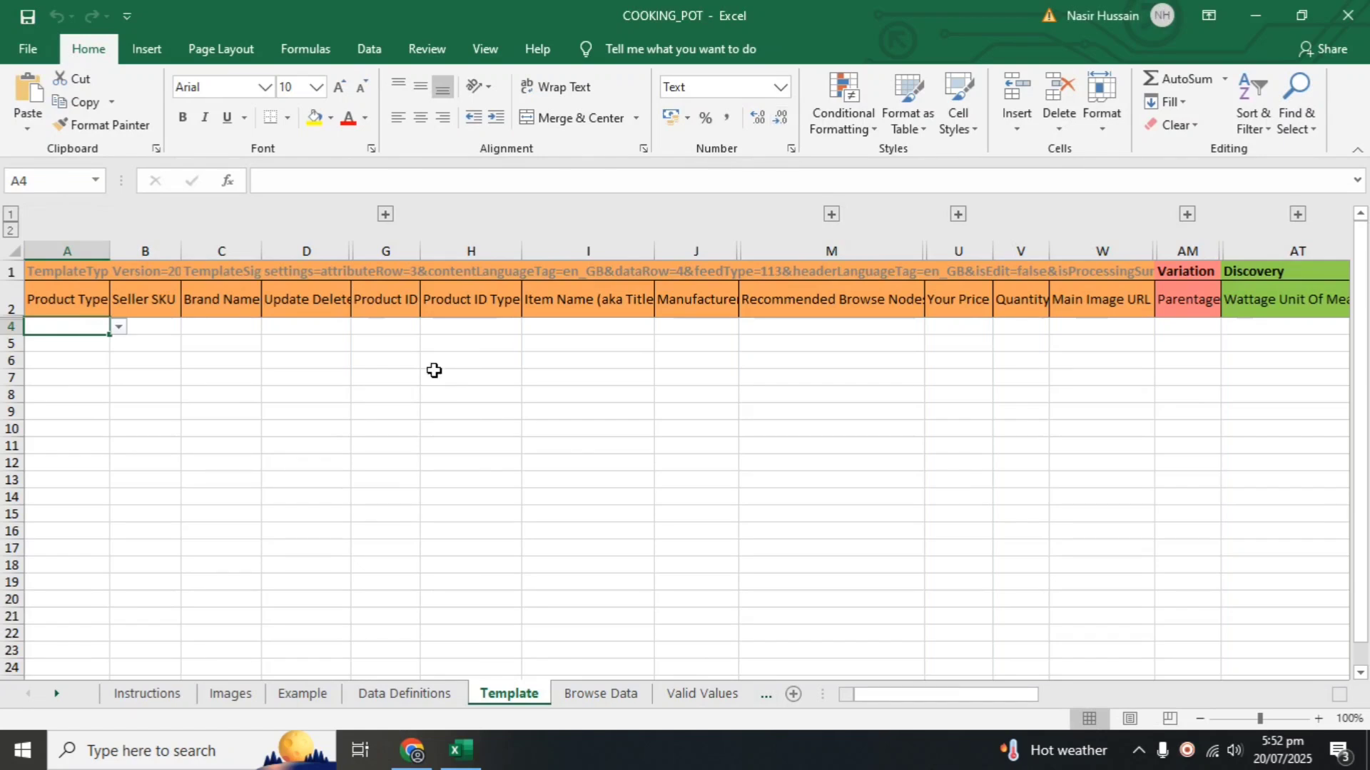
- Pick cookingpot from the Product Type dropdown in each cell A4 through A8
{"action": "left_click", "coordinate": [119, 328]}
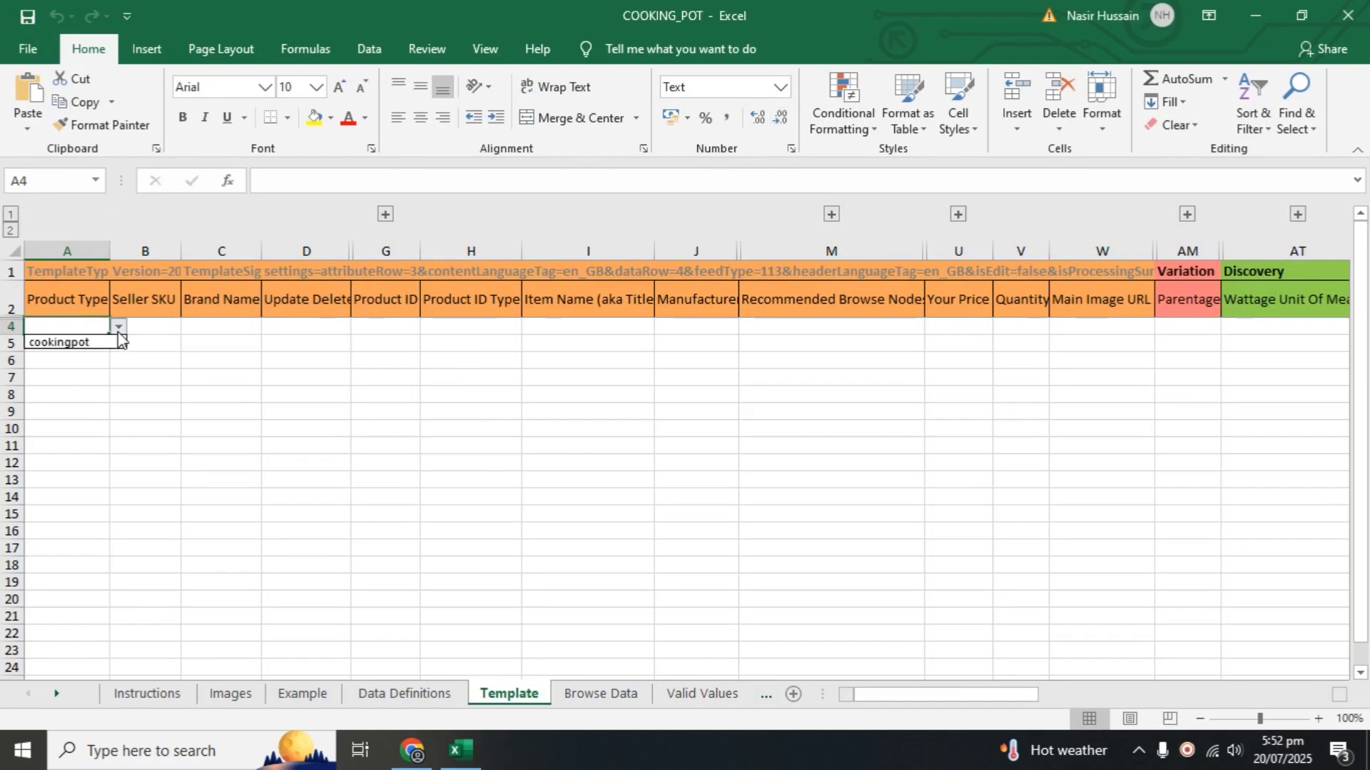
{"action": "left_click", "coordinate": [76, 343]}
{"action": "left_click", "coordinate": [72, 344]}
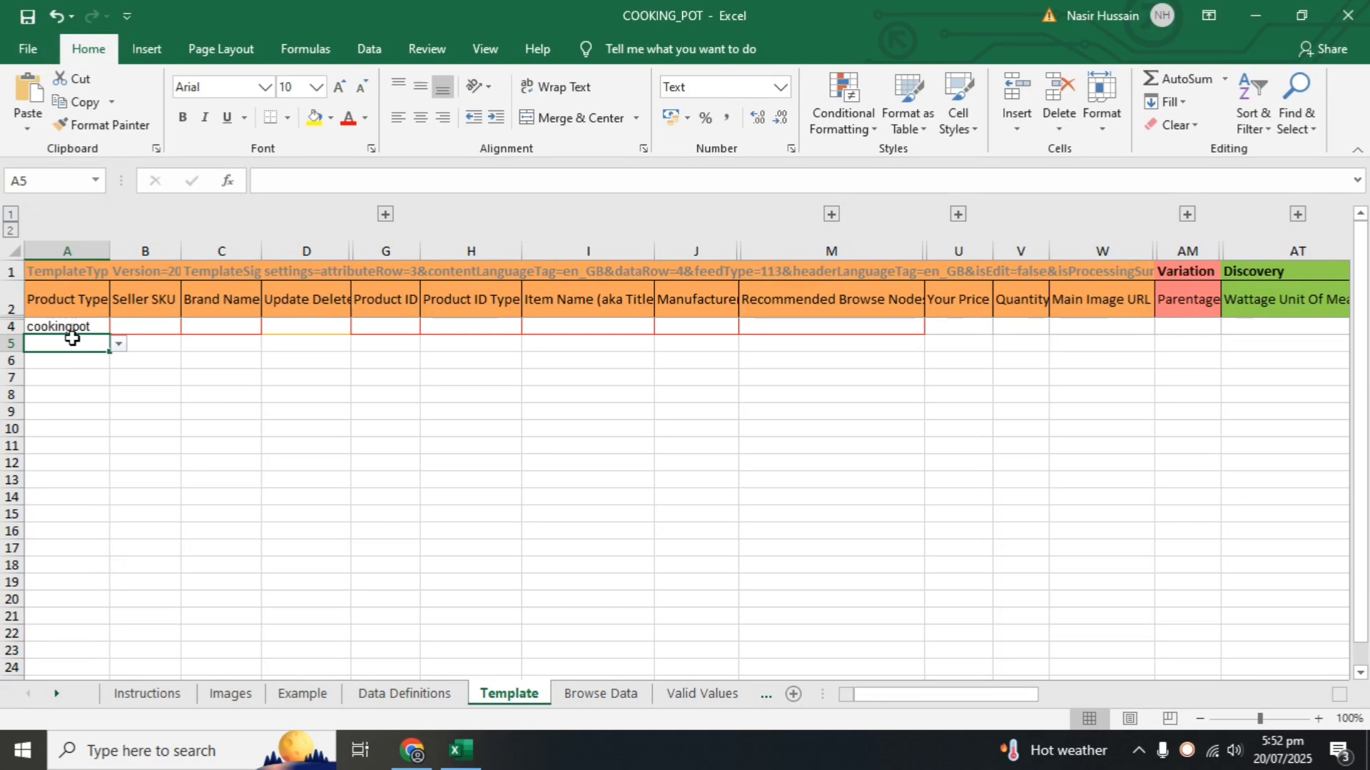
{"action": "left_click", "coordinate": [119, 344]}
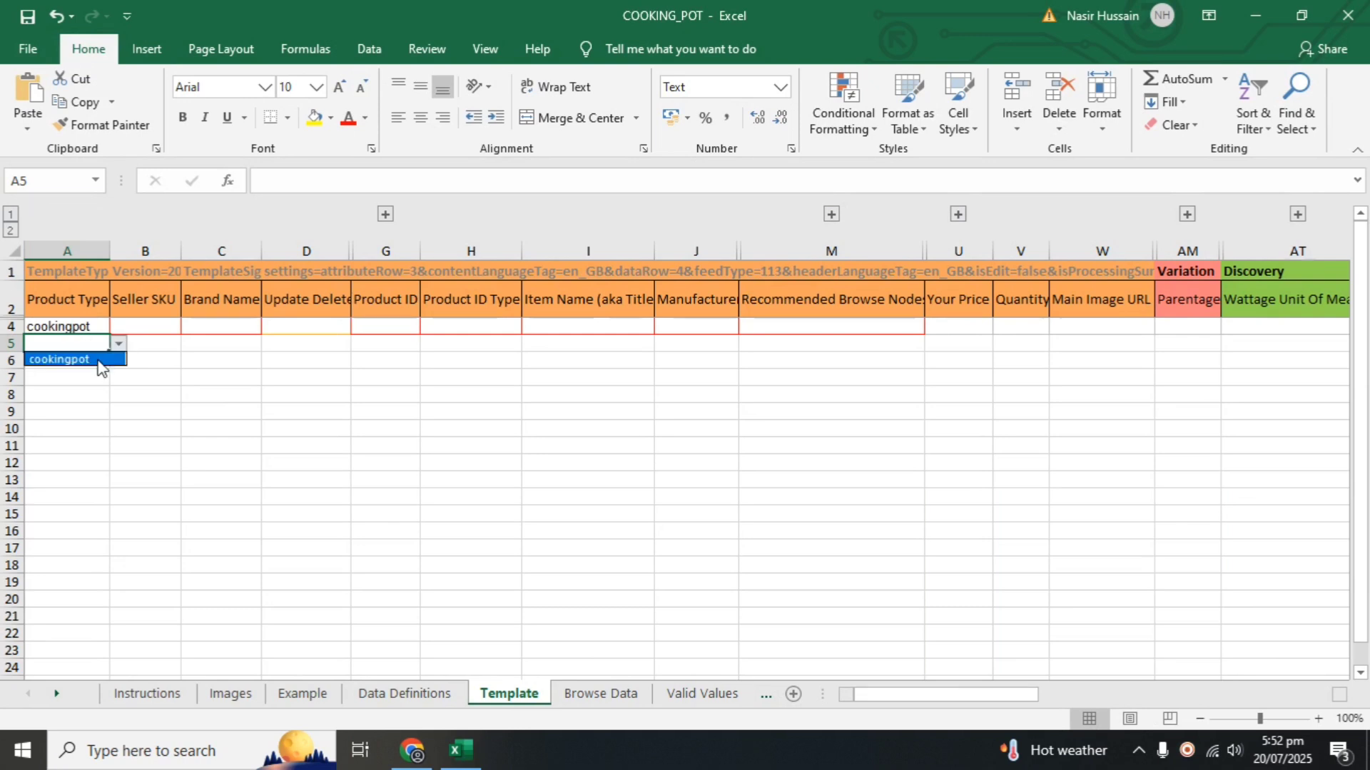
{"action": "left_click", "coordinate": [92, 360]}
{"action": "left_click", "coordinate": [86, 360]}
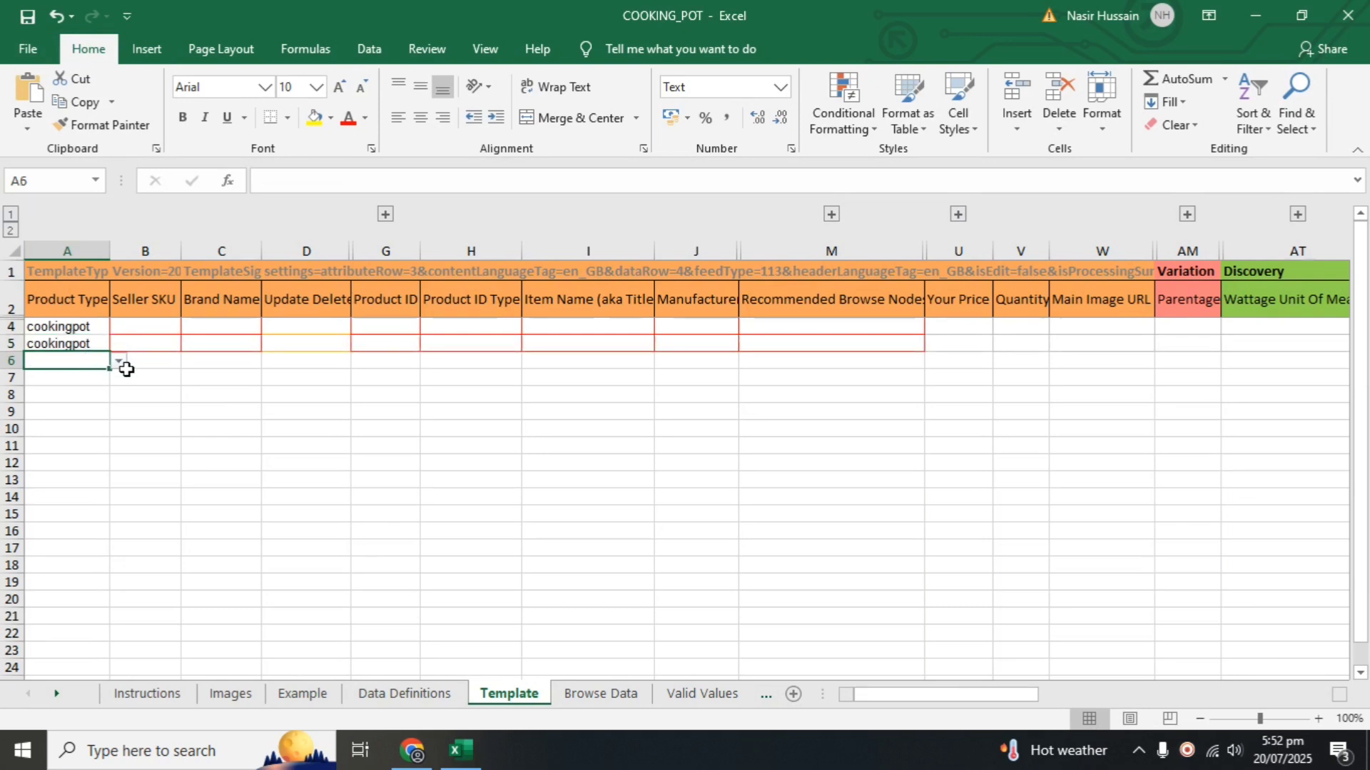
{"action": "left_click", "coordinate": [119, 362]}
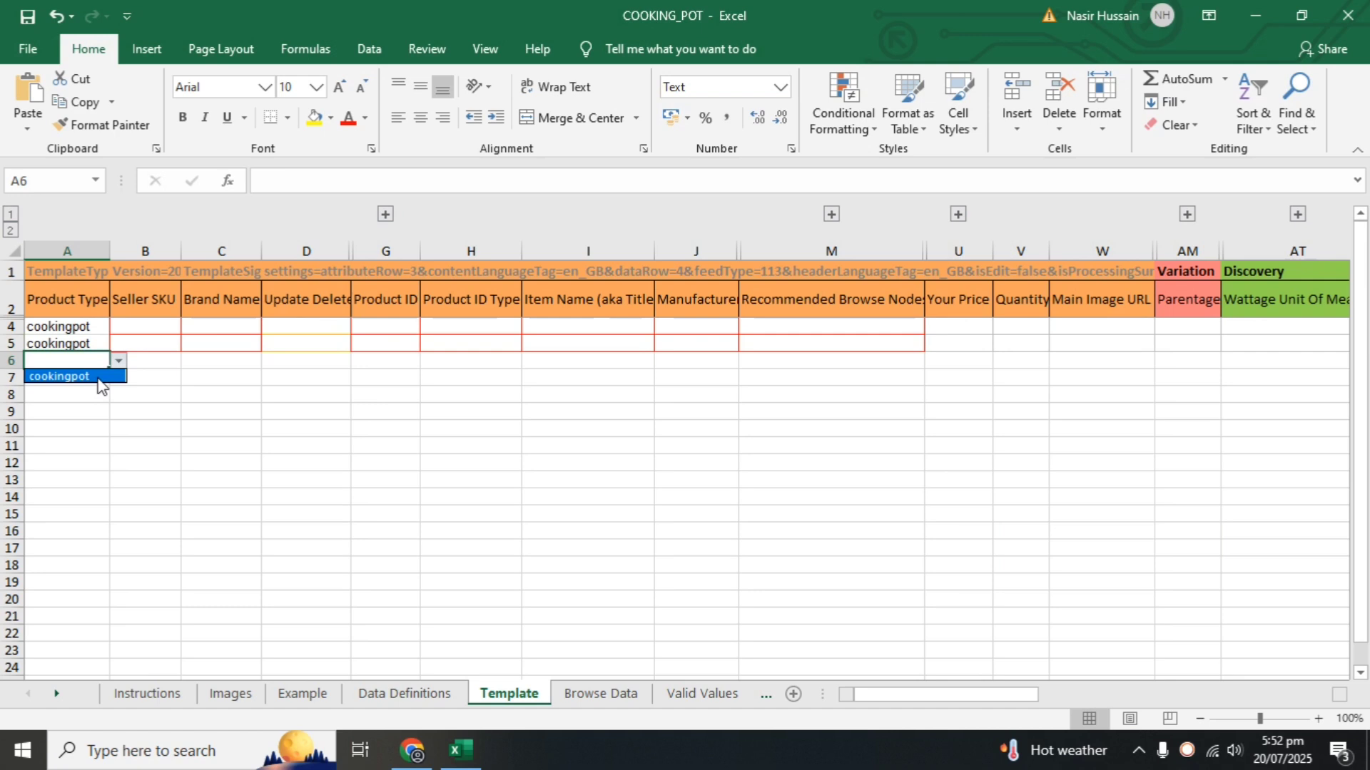
{"action": "left_click", "coordinate": [98, 377]}
{"action": "left_click", "coordinate": [91, 376]}
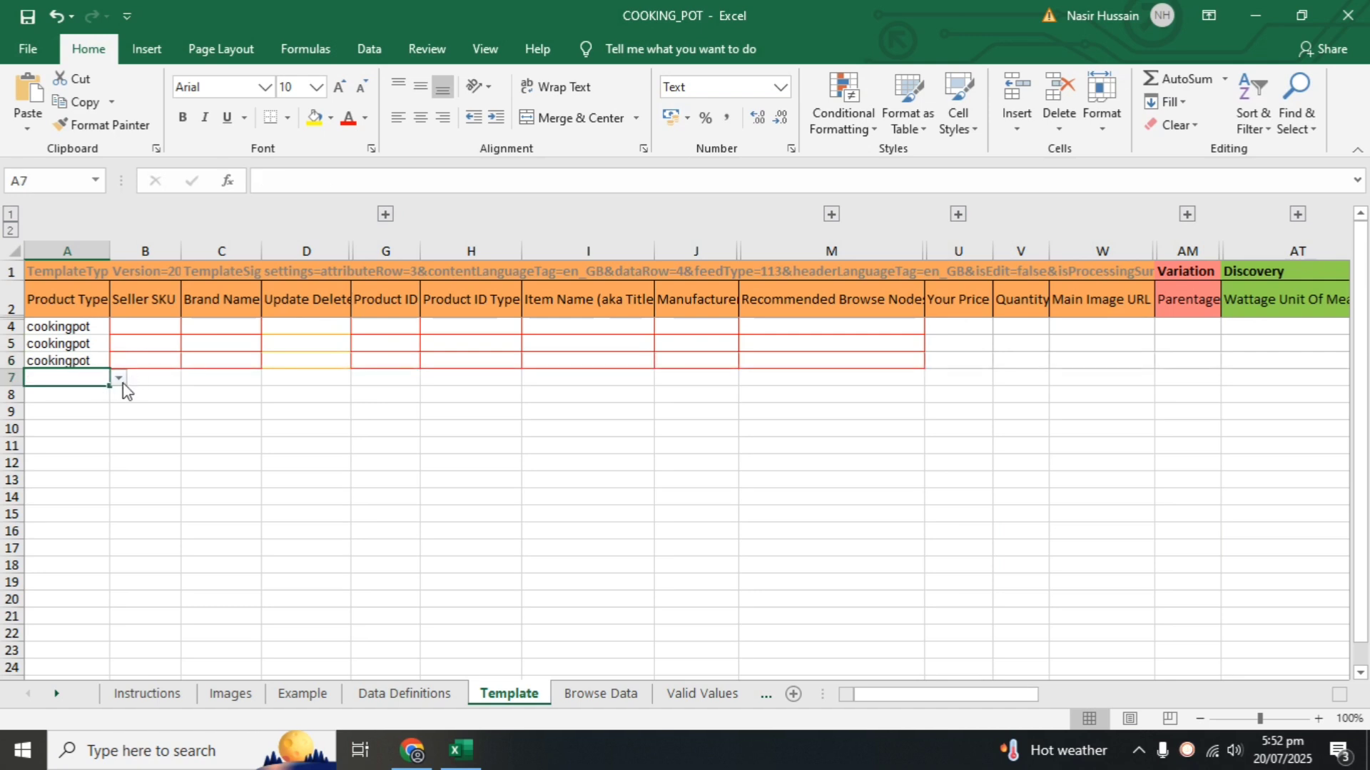
{"action": "left_click", "coordinate": [120, 379]}
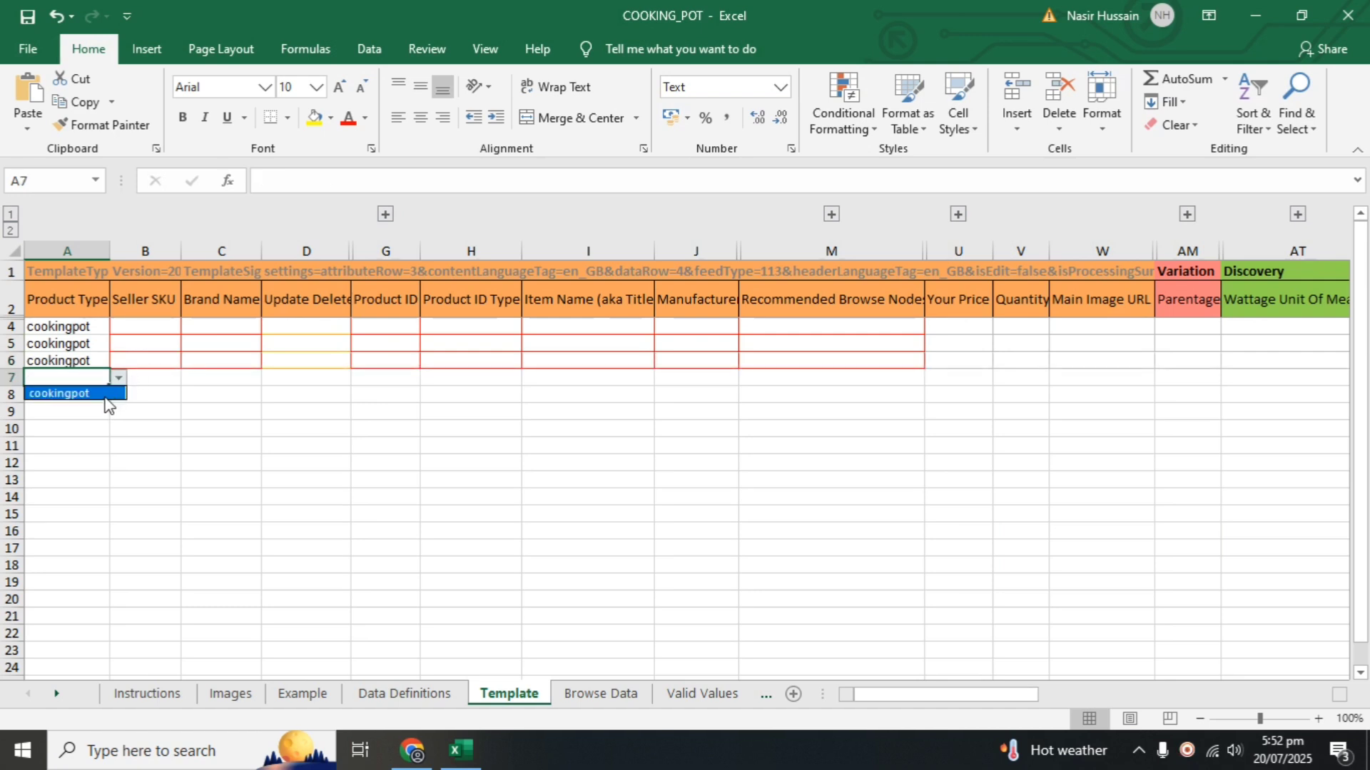
{"action": "left_click", "coordinate": [105, 397]}
{"action": "left_click_drag", "start_coordinate": [102, 395], "coordinate": [119, 398]}
{"action": "left_click", "coordinate": [118, 394]}
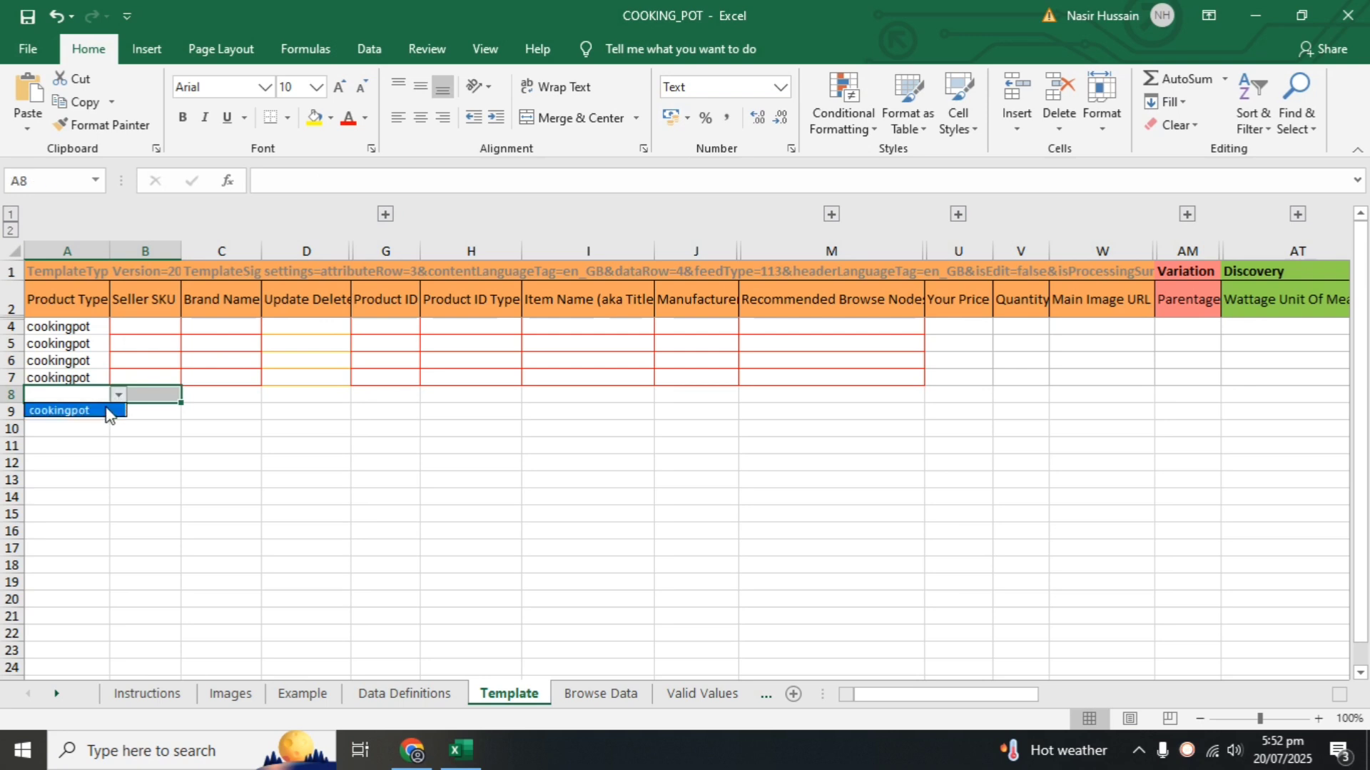
{"action": "left_click", "coordinate": [107, 411]}
{"action": "left_click", "coordinate": [187, 442]}
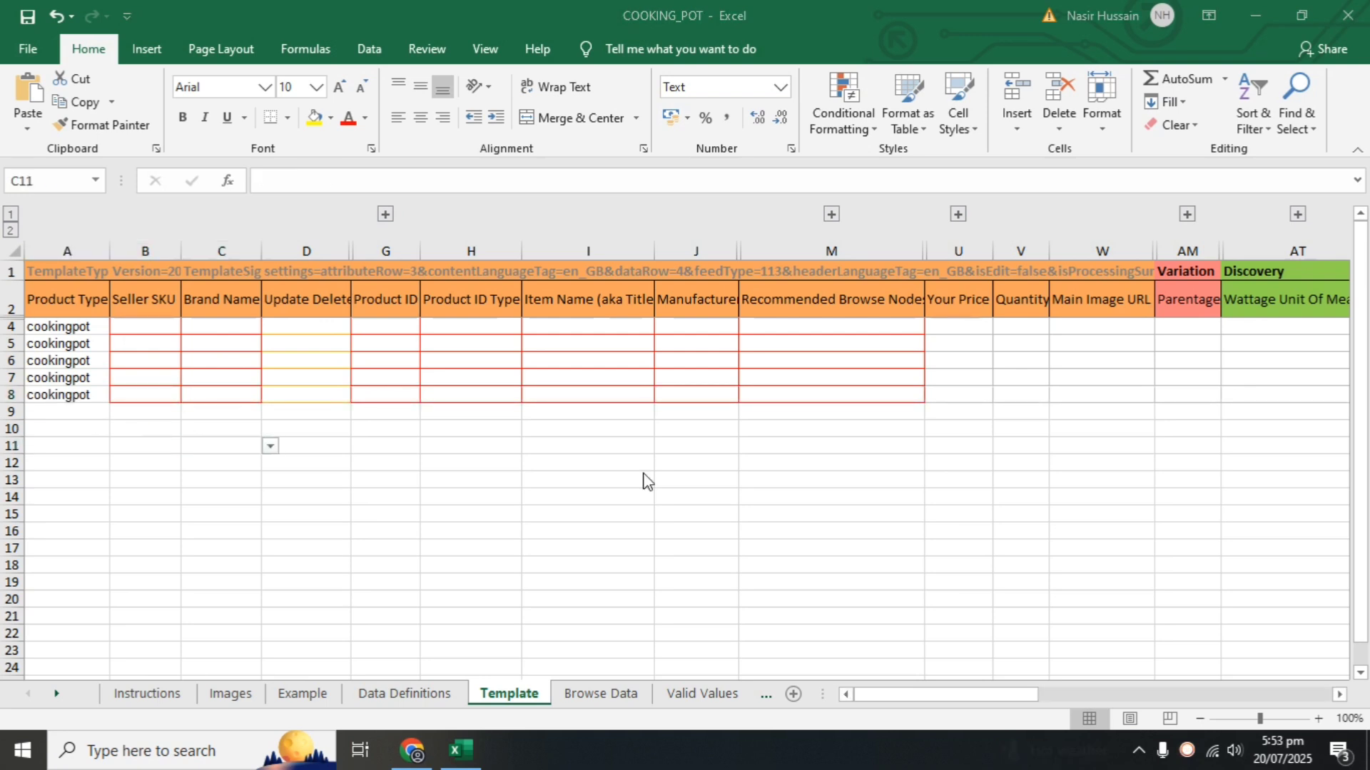
- Enter the parent Seller SKU GKC-StockPot-4PC in cell B4
{"action": "left_click", "coordinate": [148, 323]}
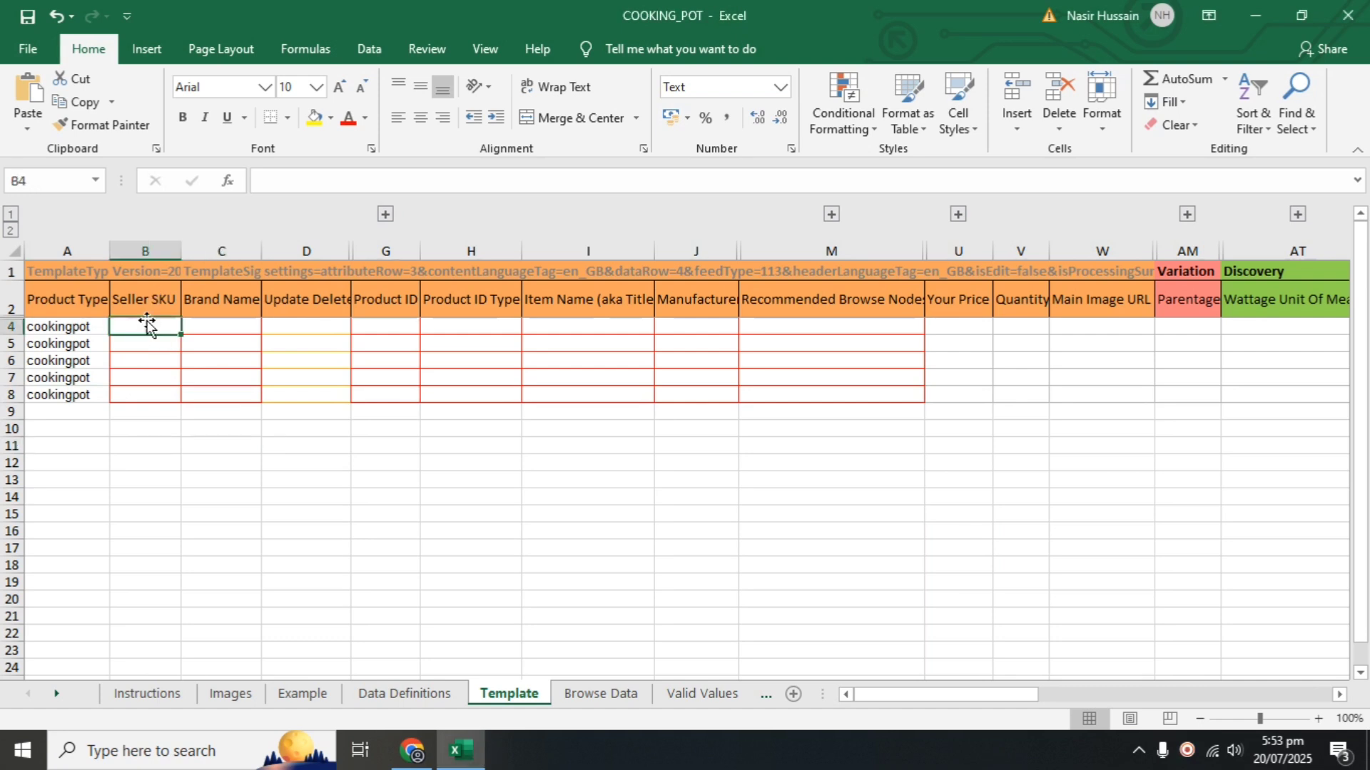
{"action": "type", "text": "Stock"}
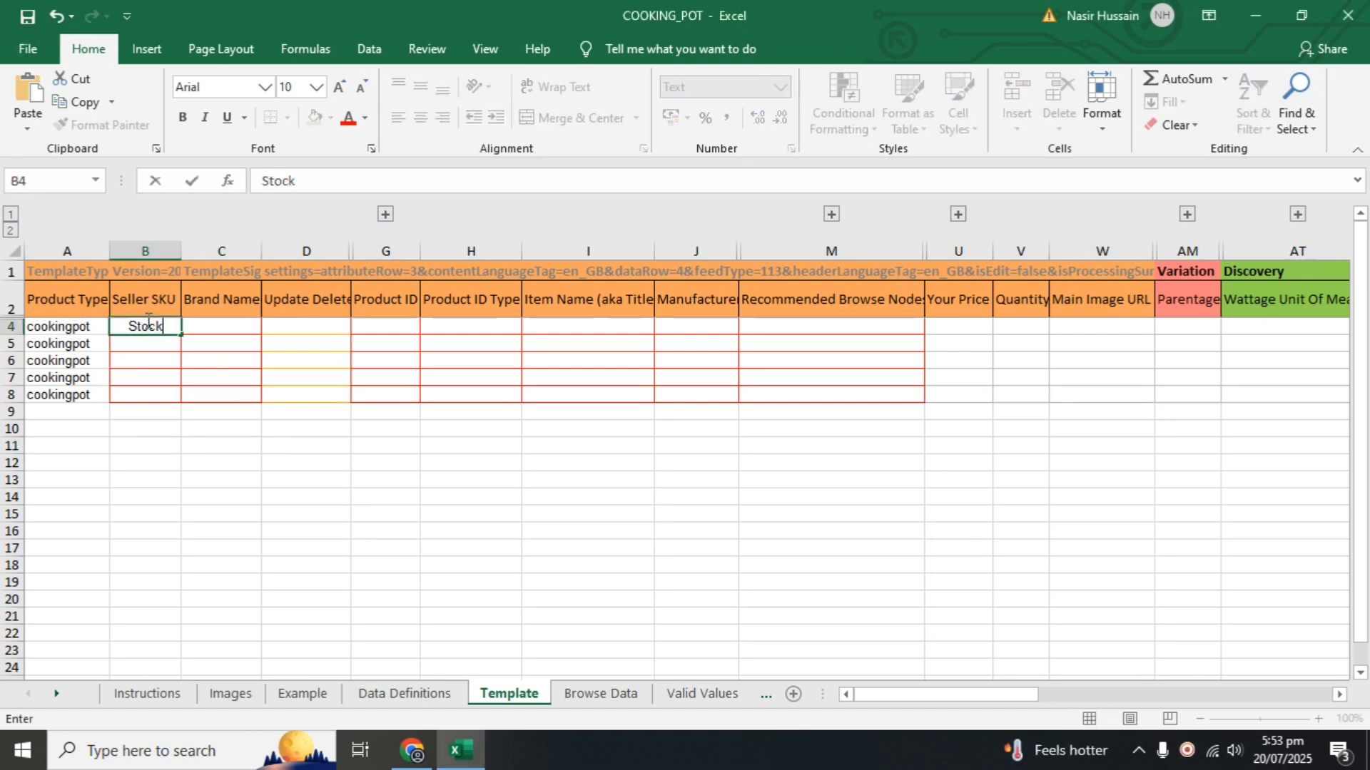
{"action": "type", "text": "Pot-Se"}
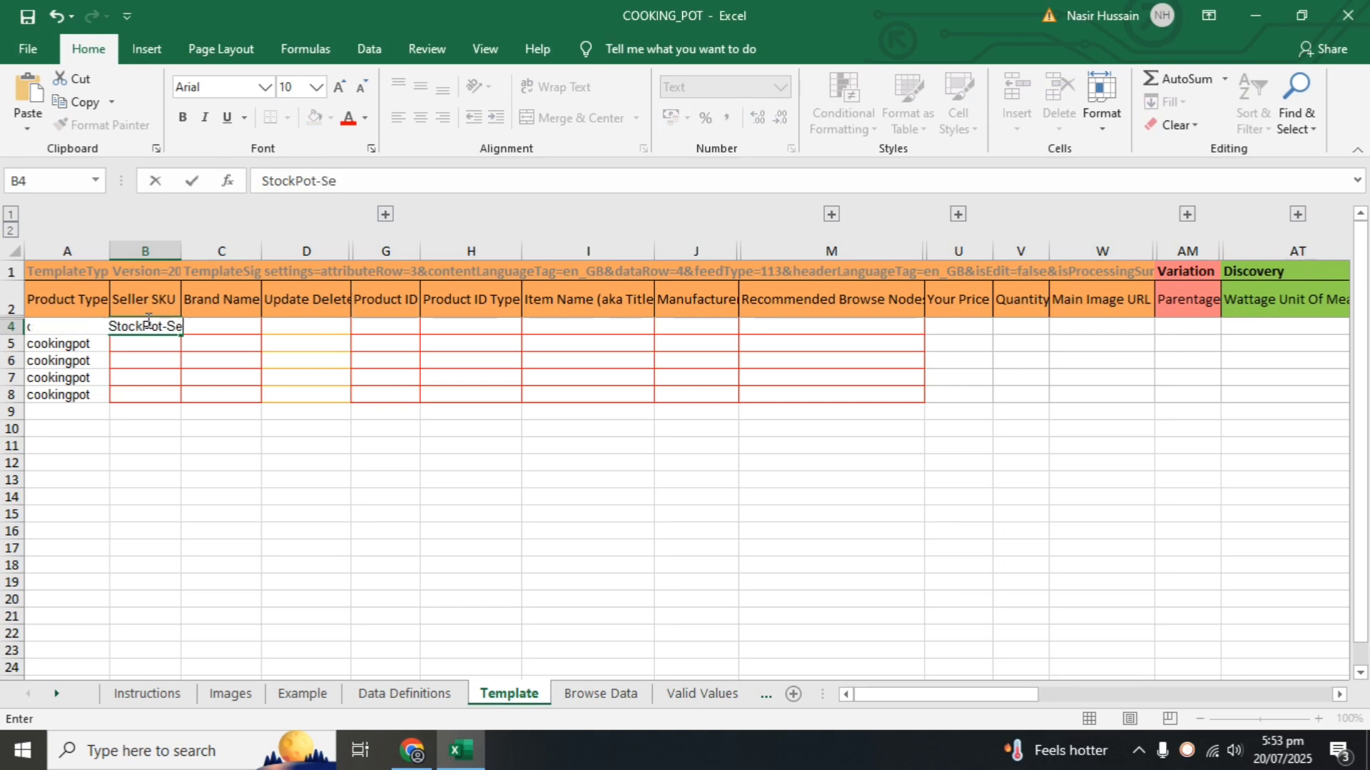
{"action": "type", "text": "t-PC"}
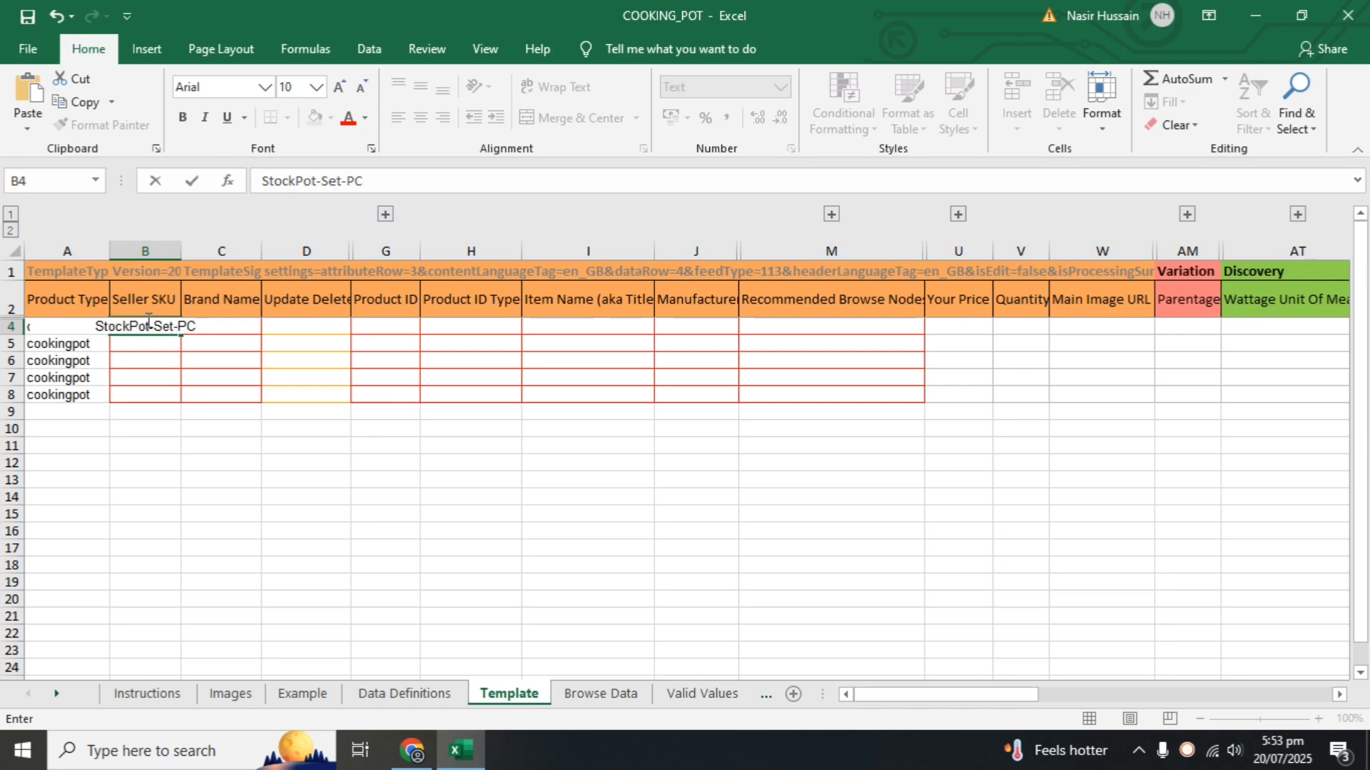
{"action": "key", "text": "shift+Tab"}
- Add the Black, Copper, Cream and Grey variant SKUs in B5:B8 and widen column B
{"action": "left_click", "coordinate": [148, 325]}
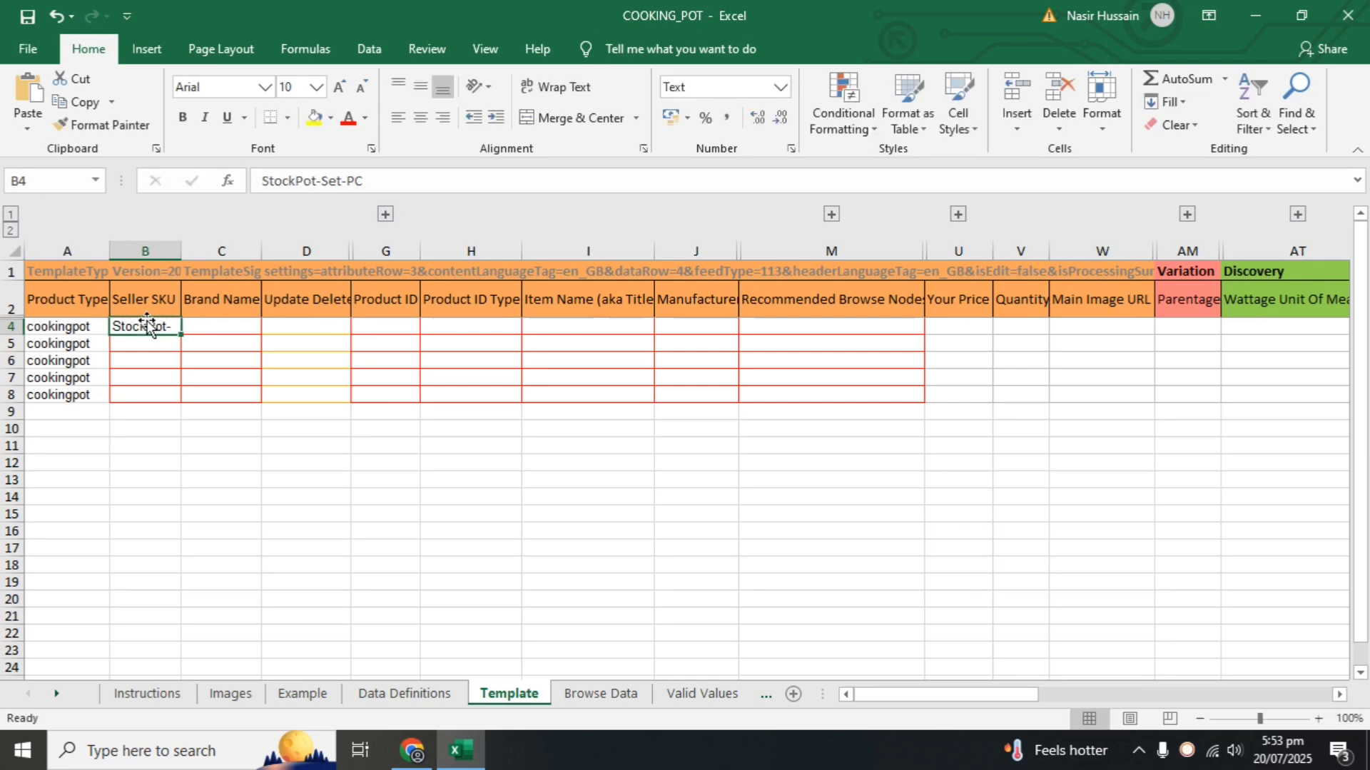
{"action": "key", "text": "F2"}
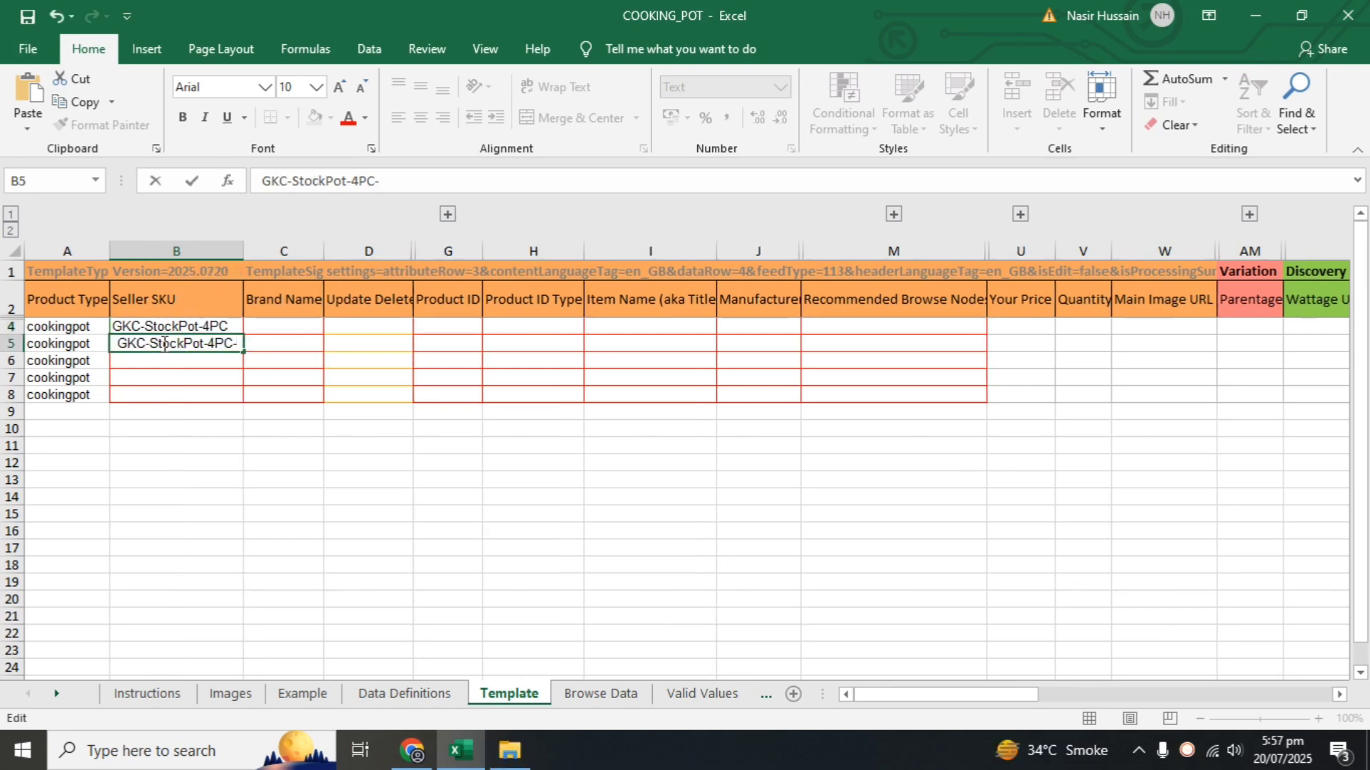
{"action": "type", "text": "Black"}
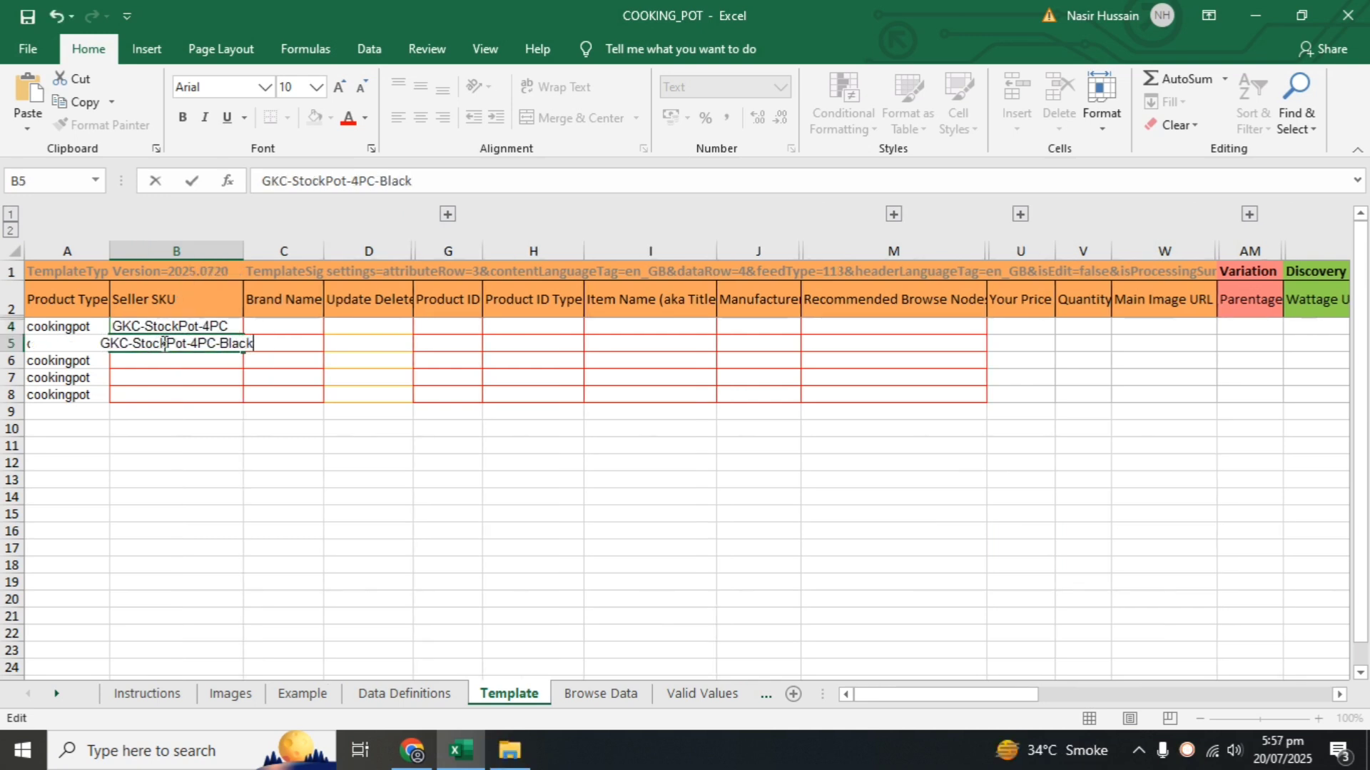
{"action": "key", "text": "Return"}
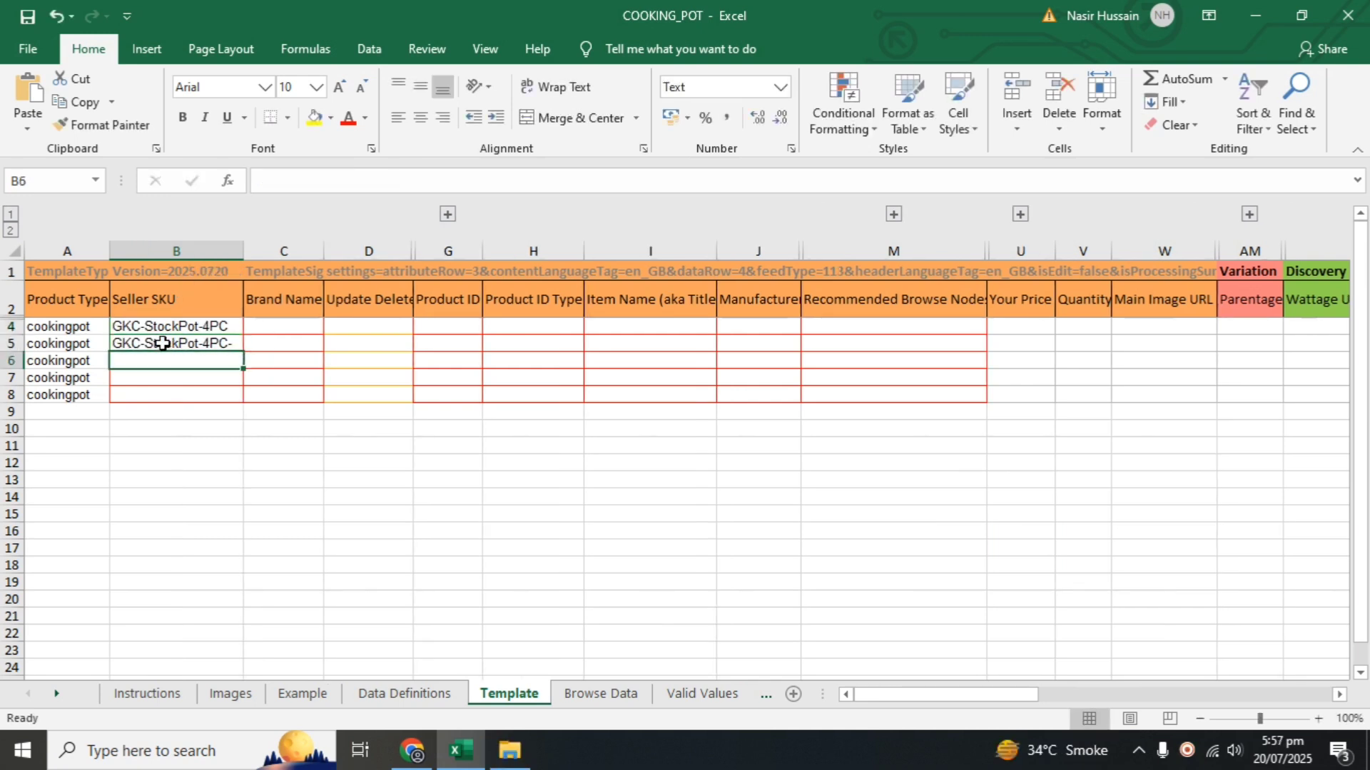
{"action": "type", "text": "GKC-StockPot-4PC"}
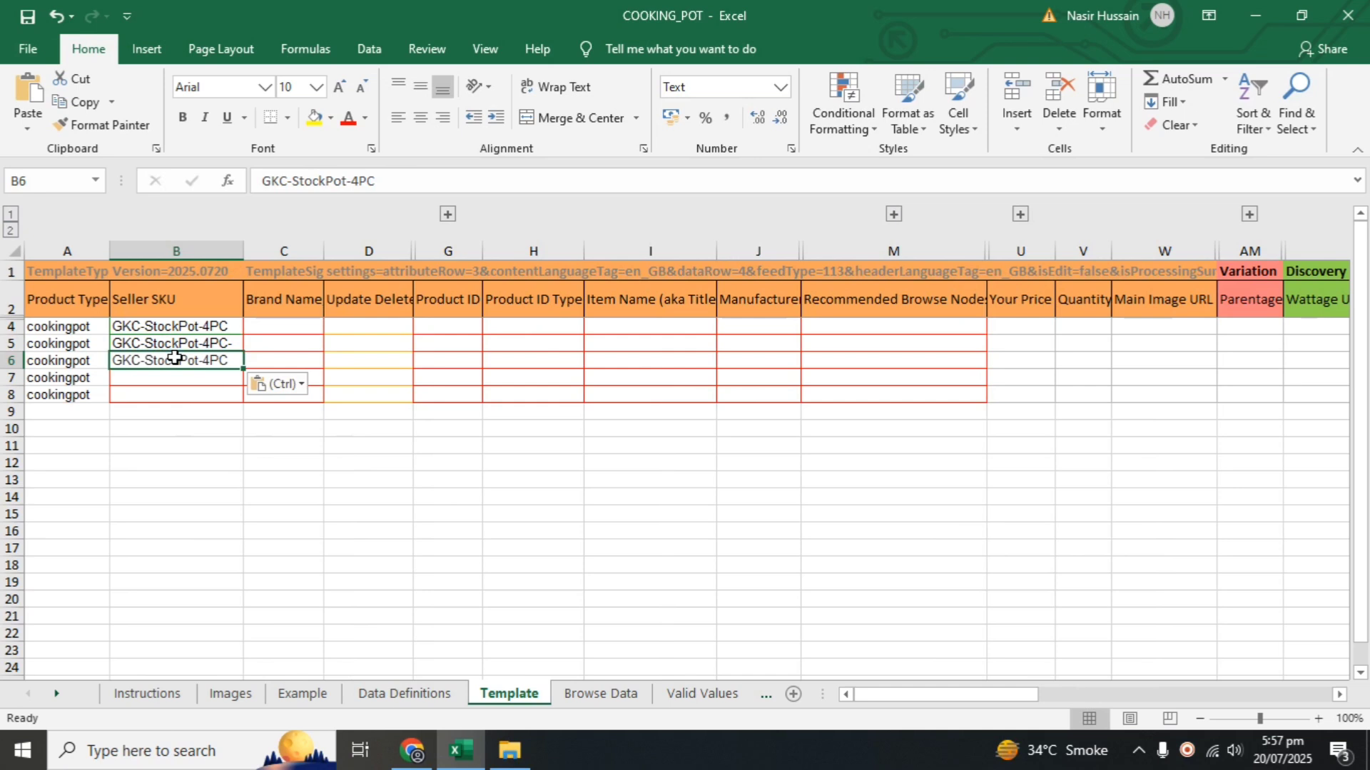
{"action": "double_click", "coordinate": [236, 360]}
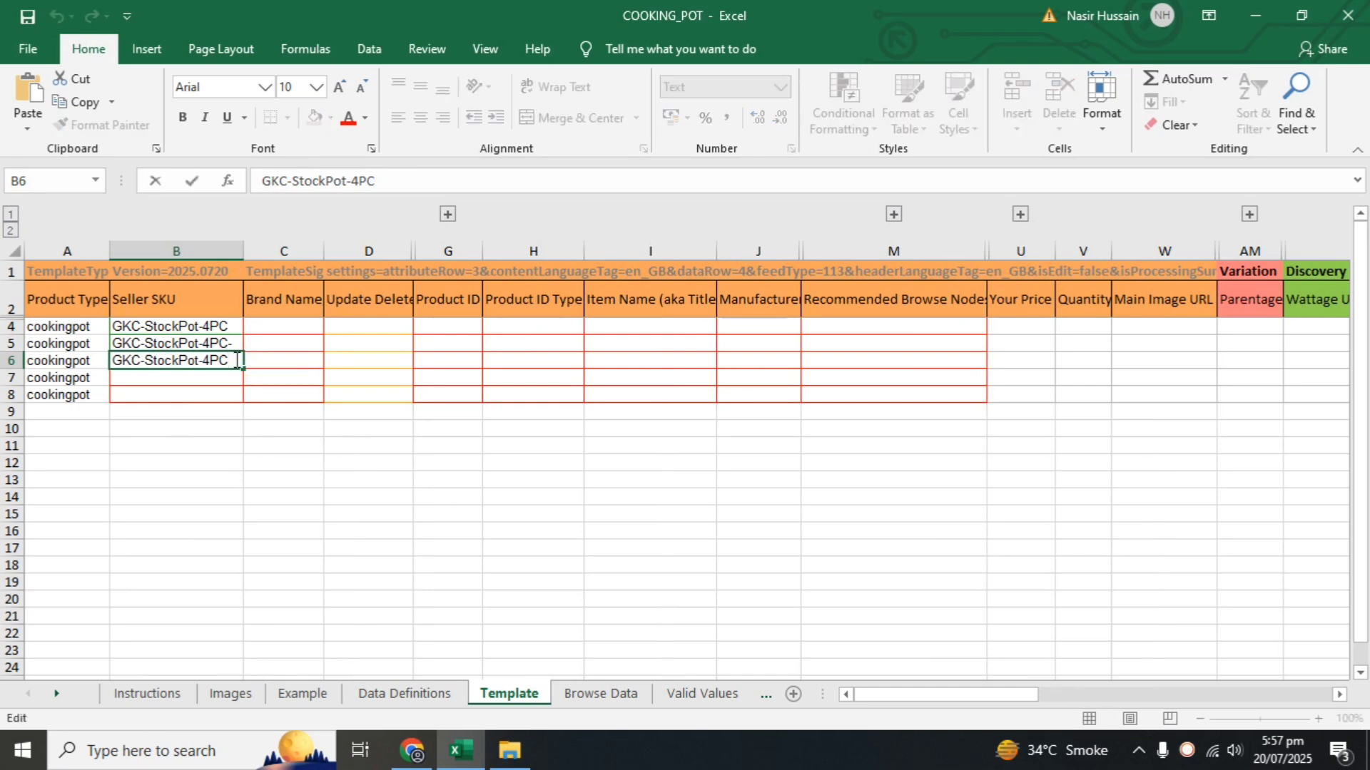
{"action": "type", "text": "-Copper"}
{"action": "key", "text": "Return"}
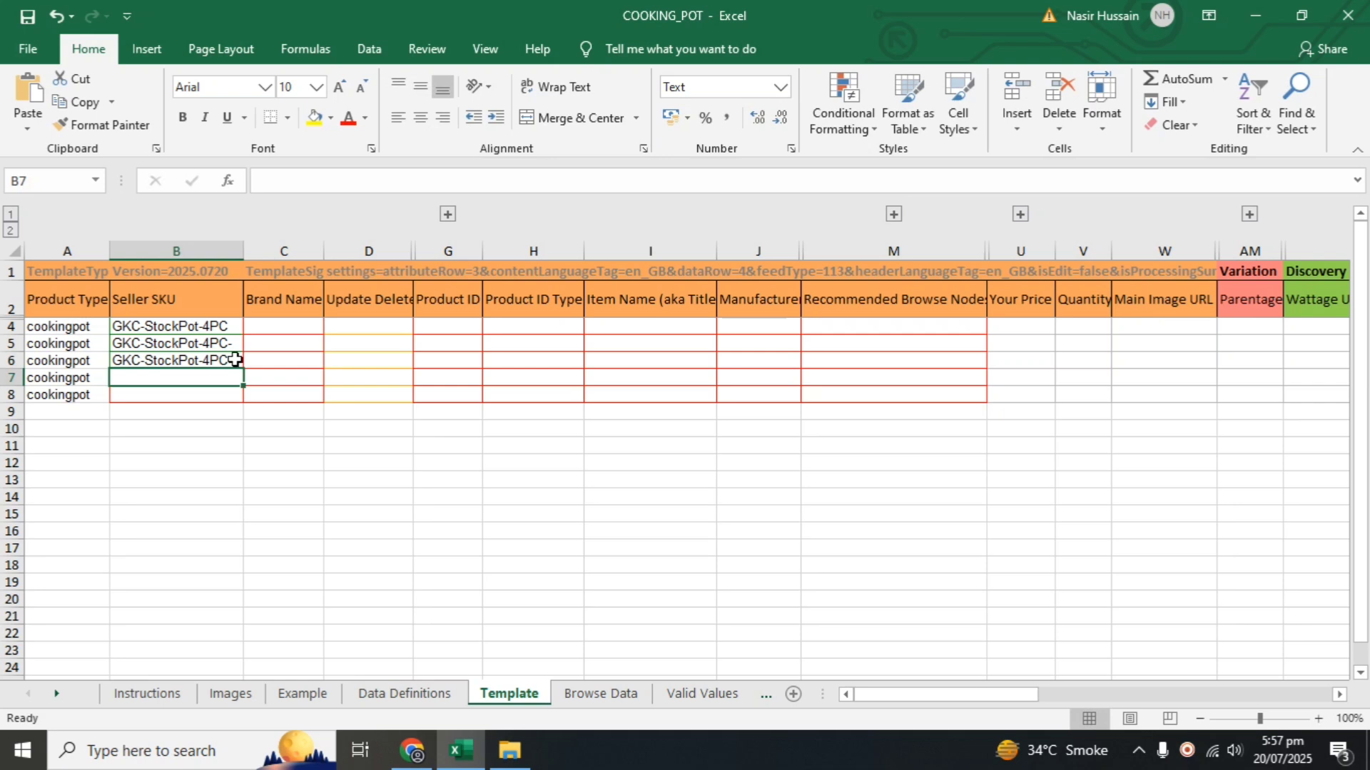
{"action": "key", "text": "ctrl+d"}
{"action": "key", "text": "Return"}
{"action": "key", "text": "ctrl+d"}
{"action": "key", "text": "Return"}
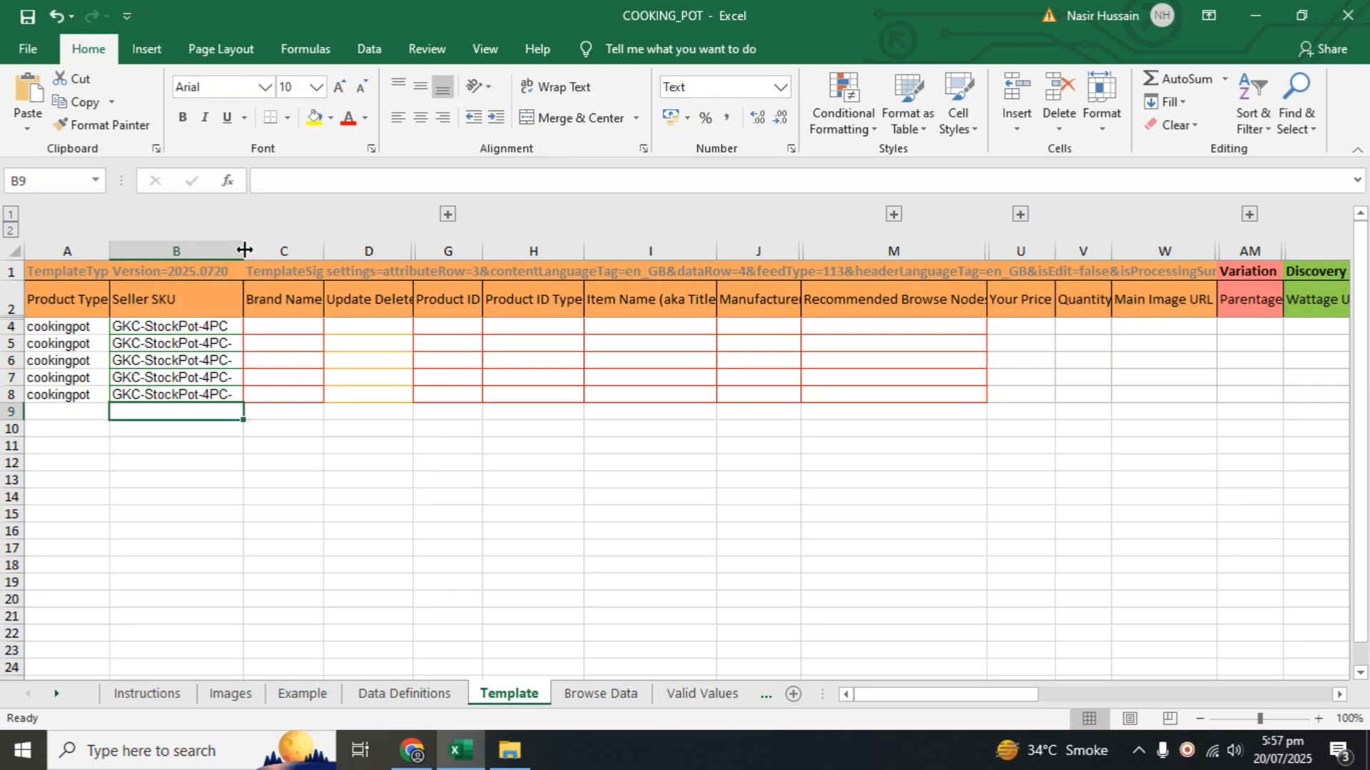
{"action": "left_click_drag", "start_coordinate": [244, 250], "coordinate": [281, 253]}
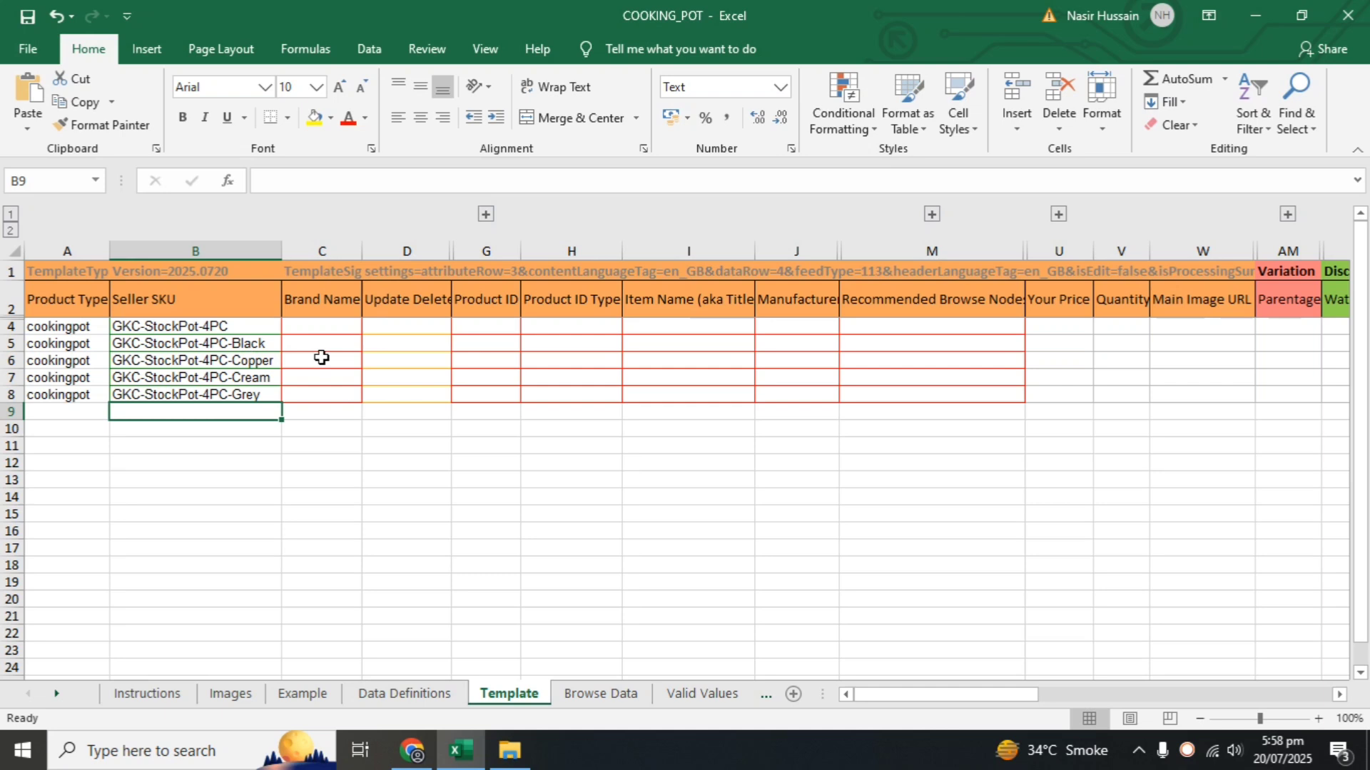
- Set Brand Name to GRACE KITCHEN Cookware in C4 and fill it down to C8
{"action": "left_click", "coordinate": [344, 326]}
{"action": "left_click", "coordinate": [372, 329]}
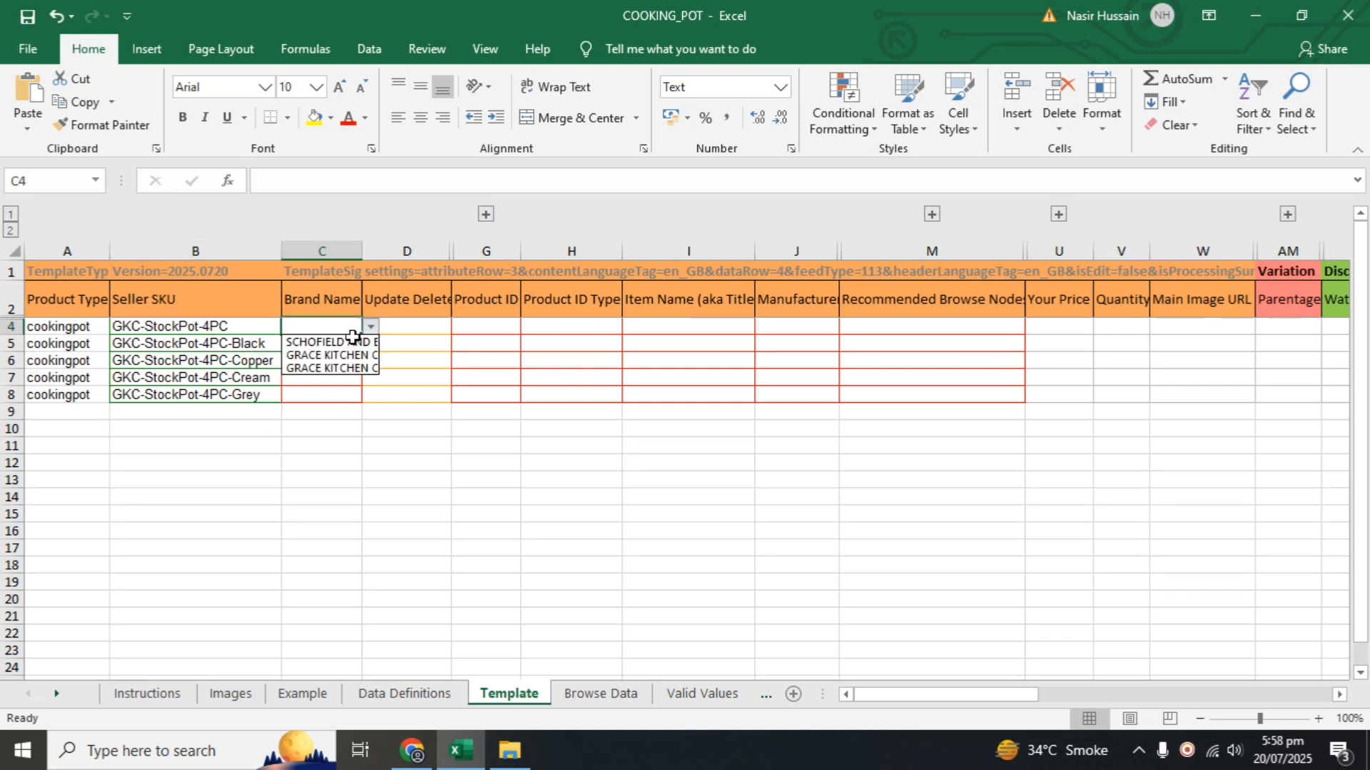
{"action": "key", "text": "Escape"}
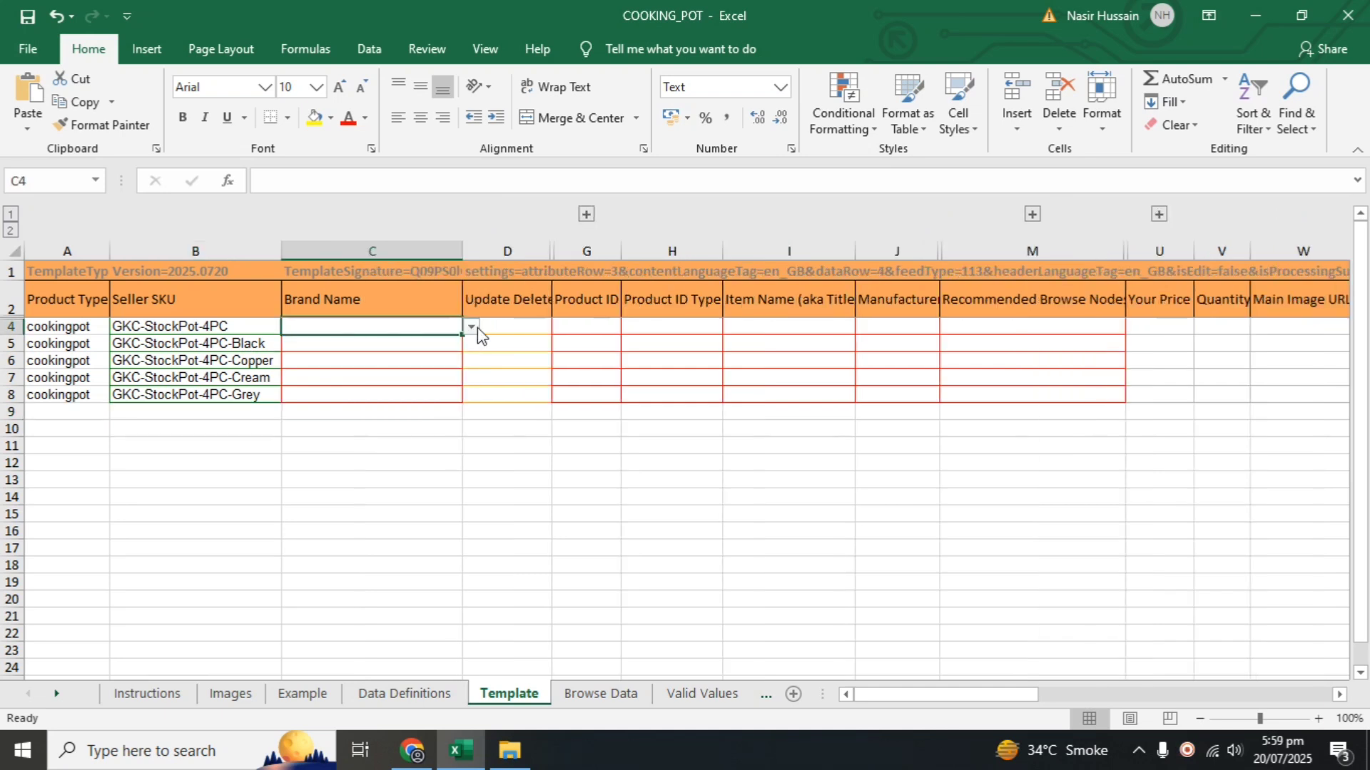
{"action": "left_click", "coordinate": [470, 329]}
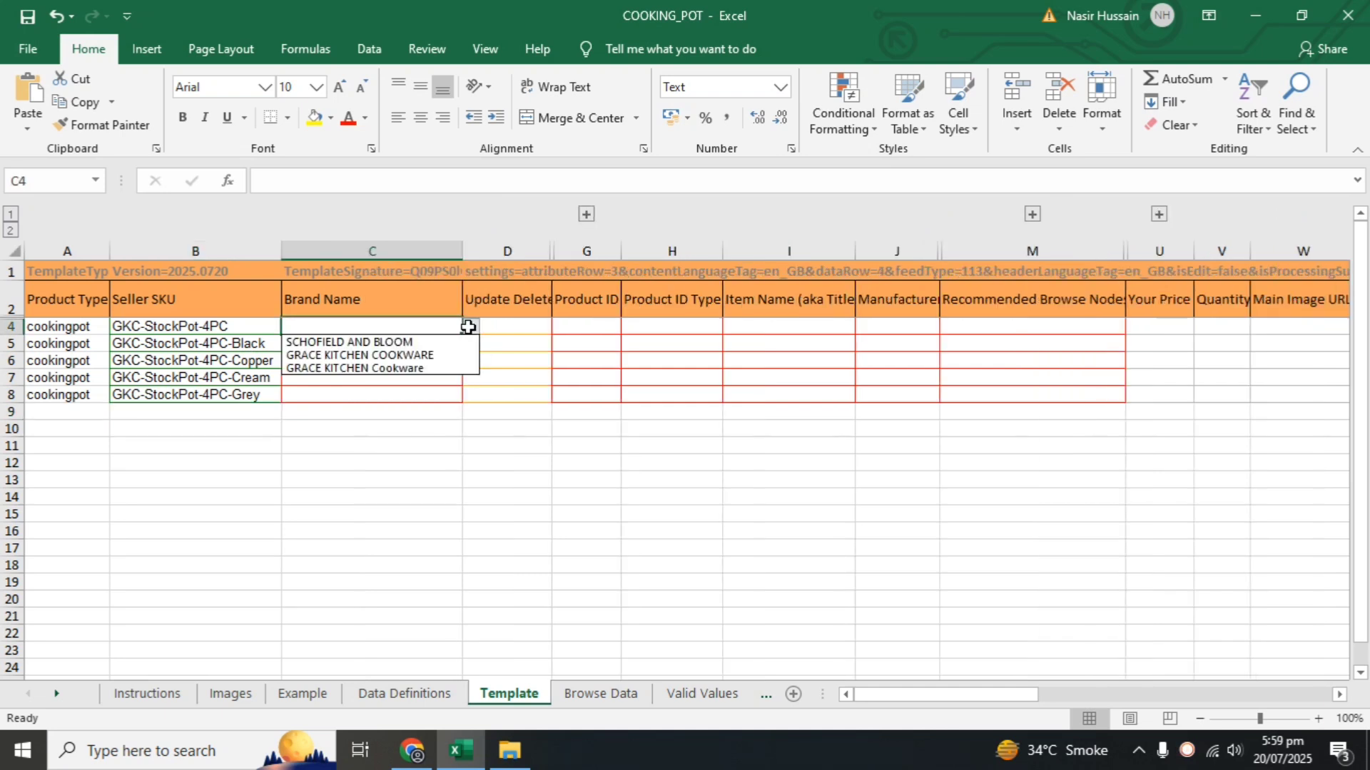
{"action": "left_click", "coordinate": [433, 366]}
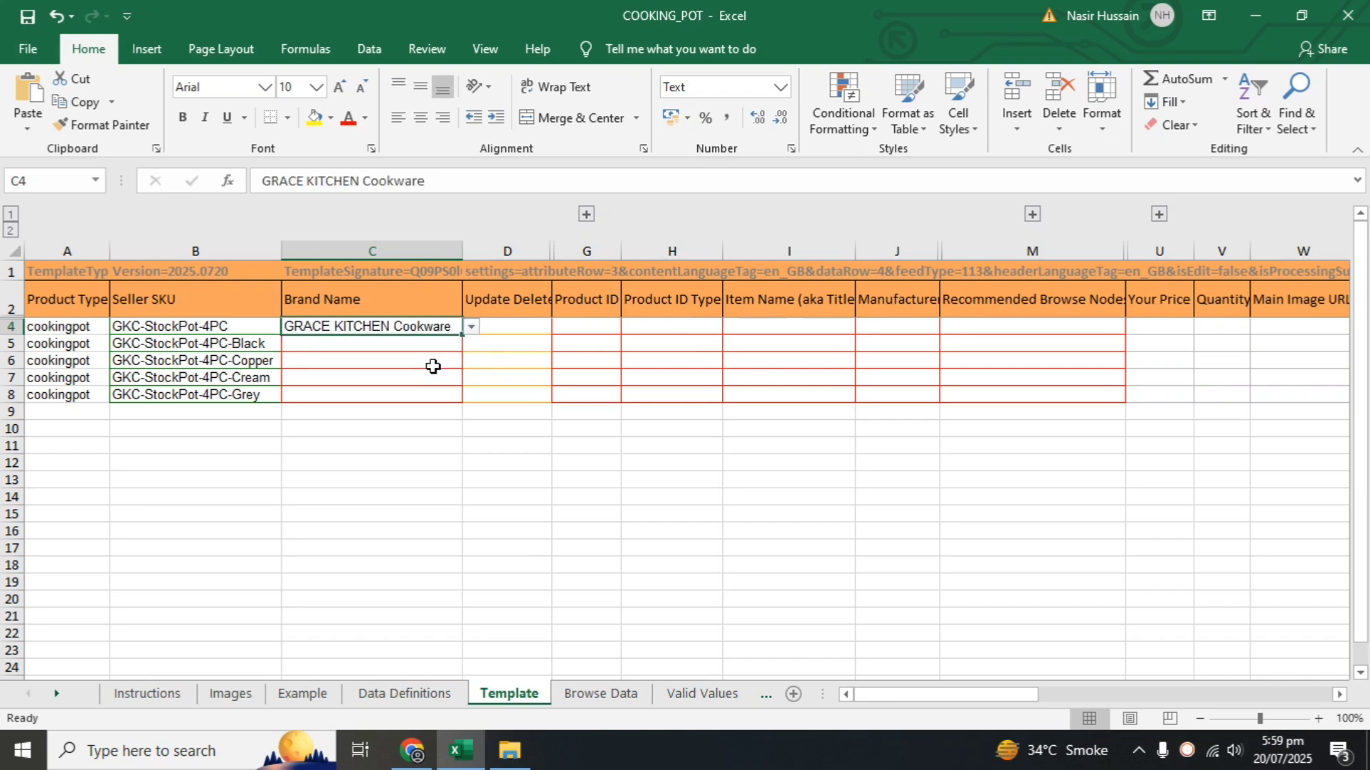
{"action": "left_click_drag", "start_coordinate": [463, 336], "coordinate": [449, 400]}
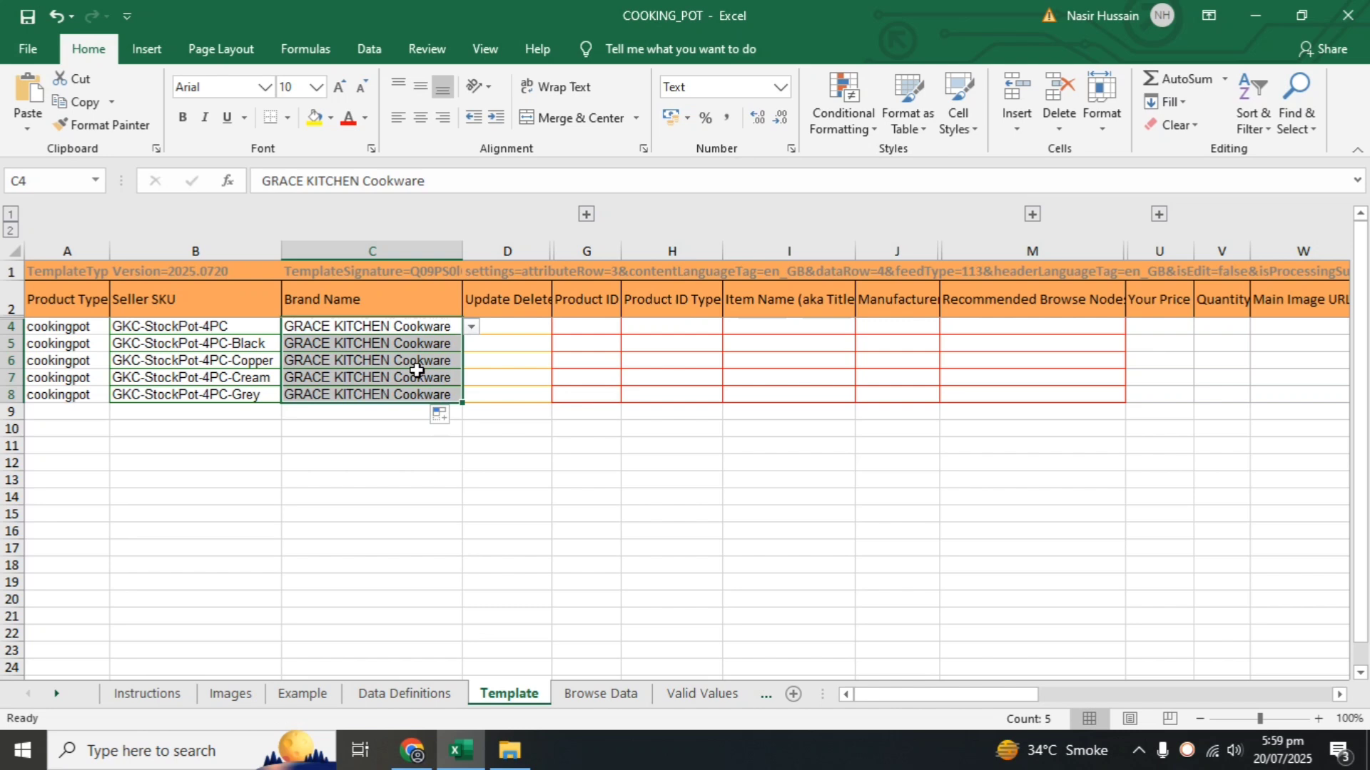
- Set Update Delete to Update in D4 and fill it down to D8
{"action": "left_click", "coordinate": [537, 357]}
{"action": "left_click", "coordinate": [538, 321]}
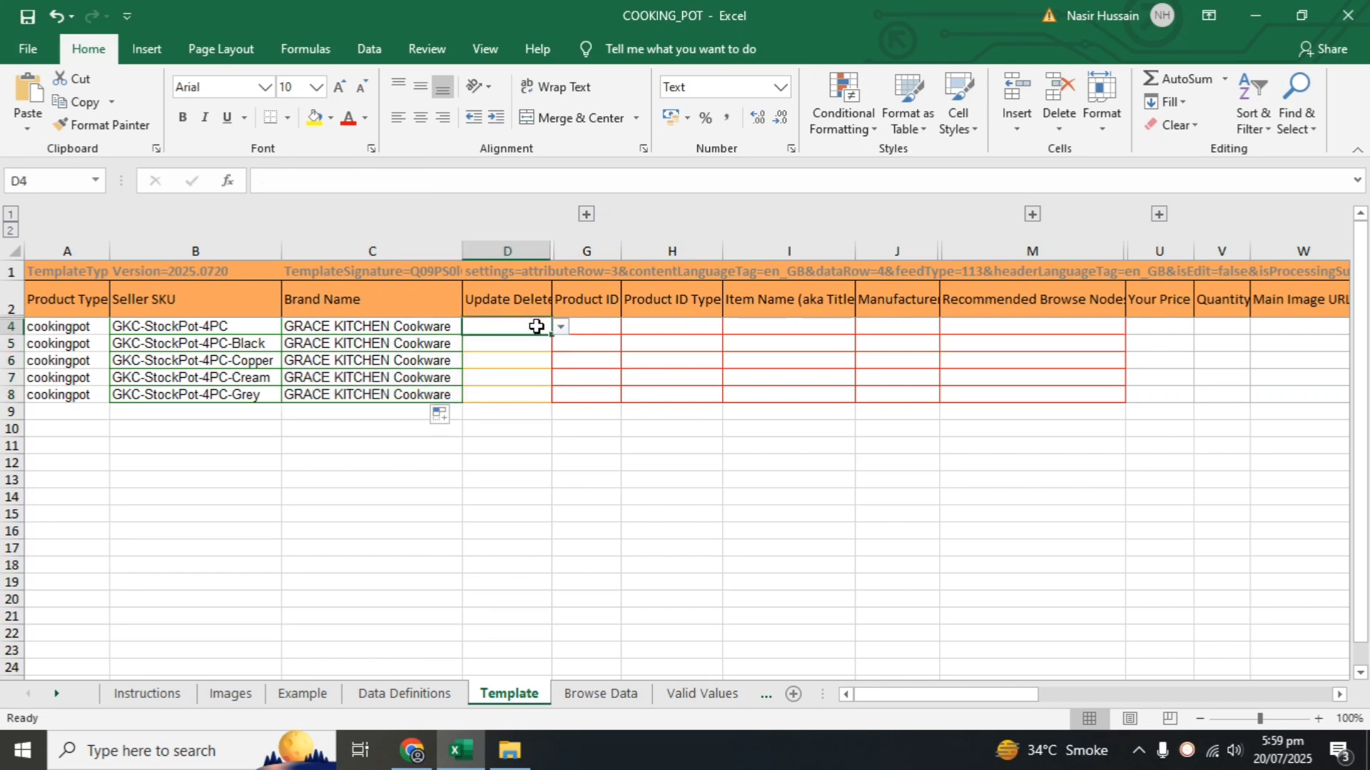
{"action": "left_click", "coordinate": [562, 326]}
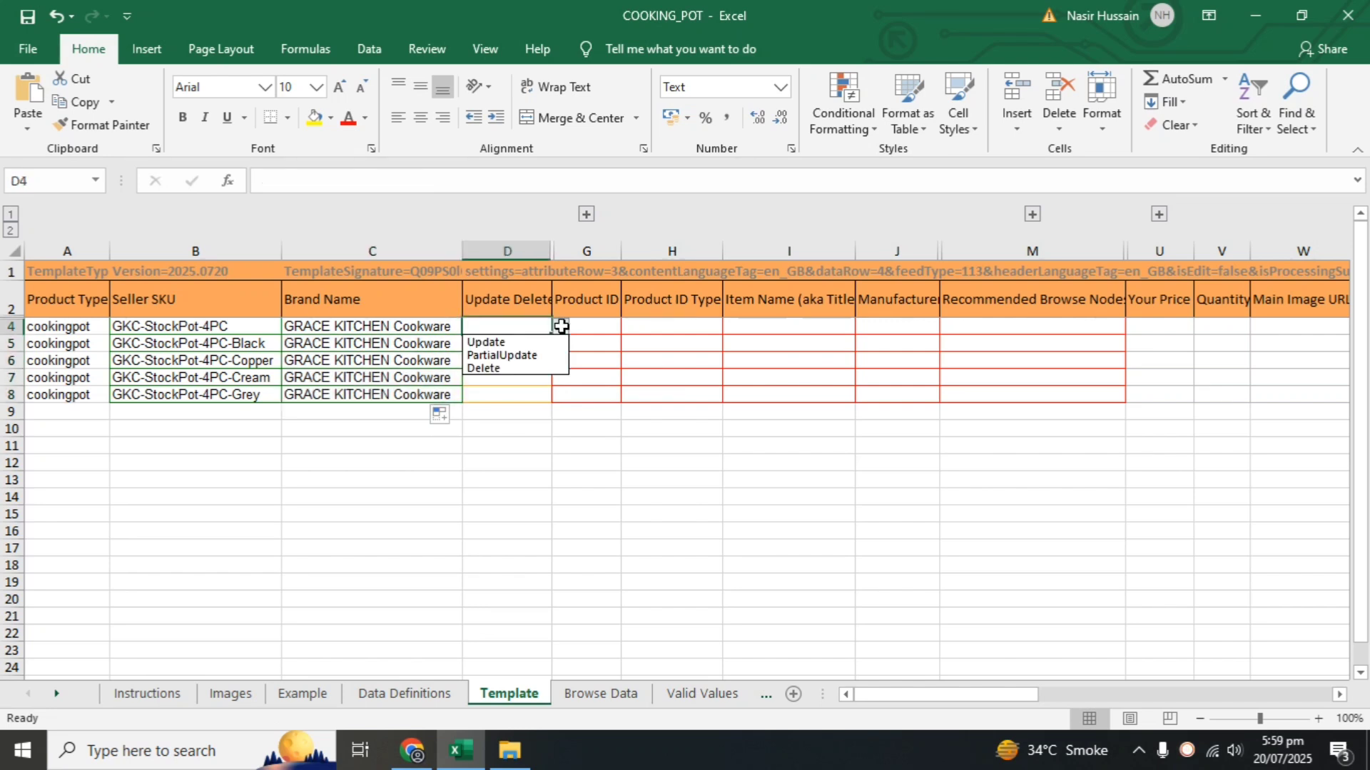
{"action": "left_click", "coordinate": [504, 343]}
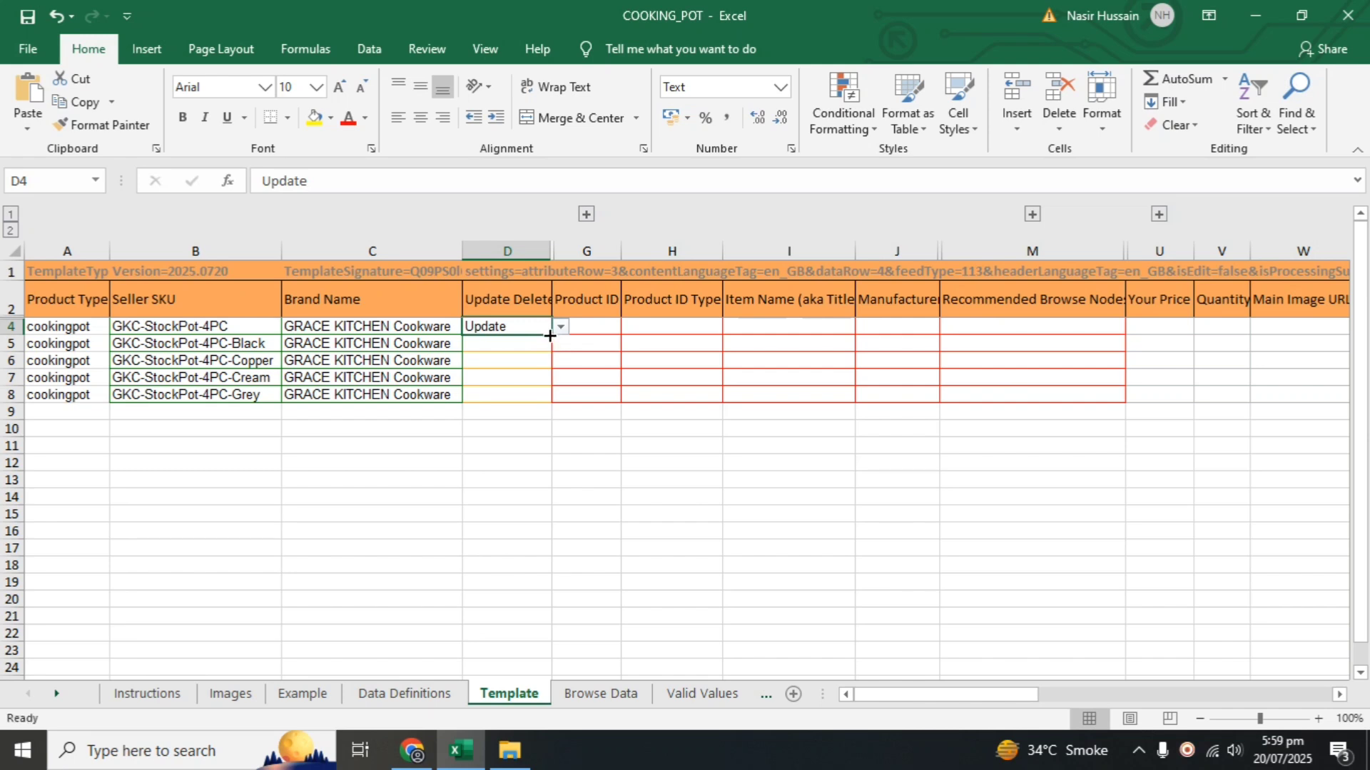
{"action": "left_click_drag", "start_coordinate": [550, 335], "coordinate": [536, 399]}
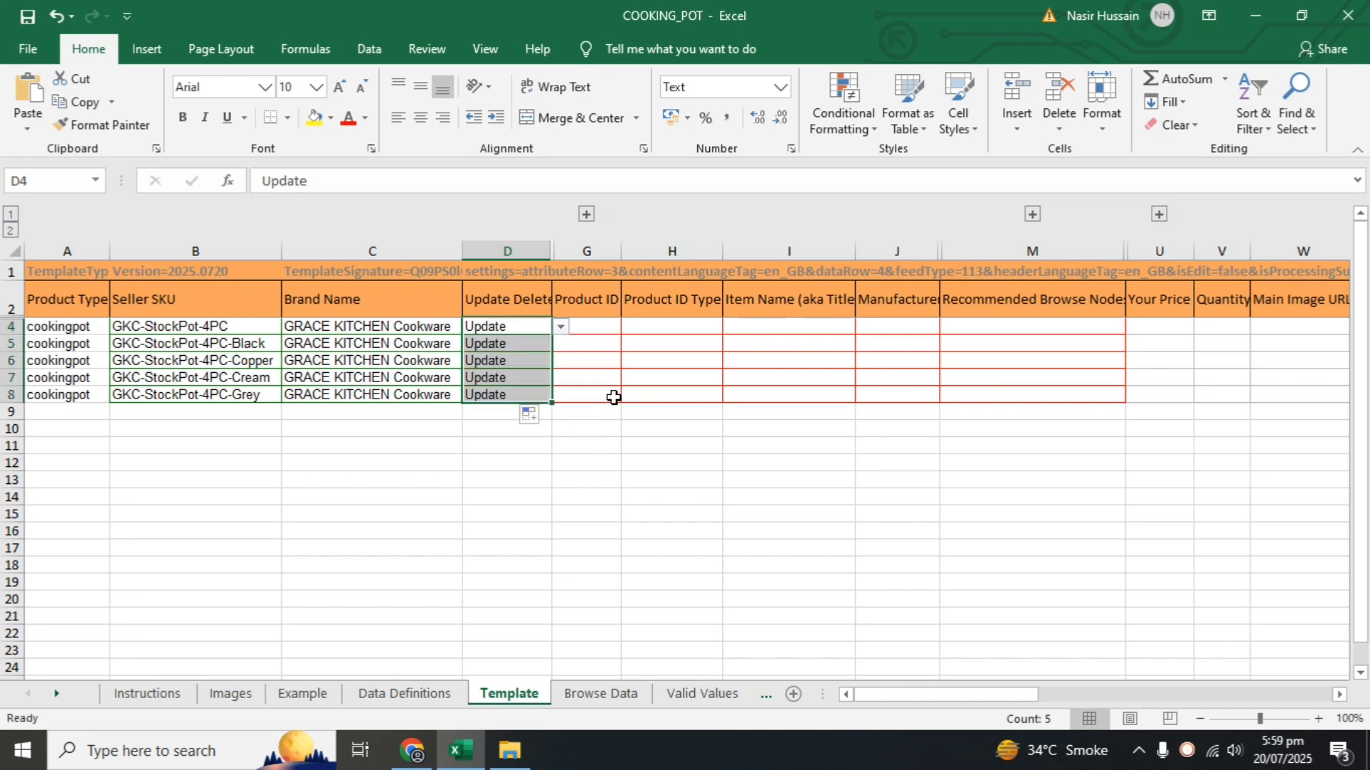
- Leave parent cell H4 blank and set Product ID Type to EAN for rows 5–8
{"action": "left_click", "coordinate": [600, 325]}
{"action": "left_click", "coordinate": [664, 327]}
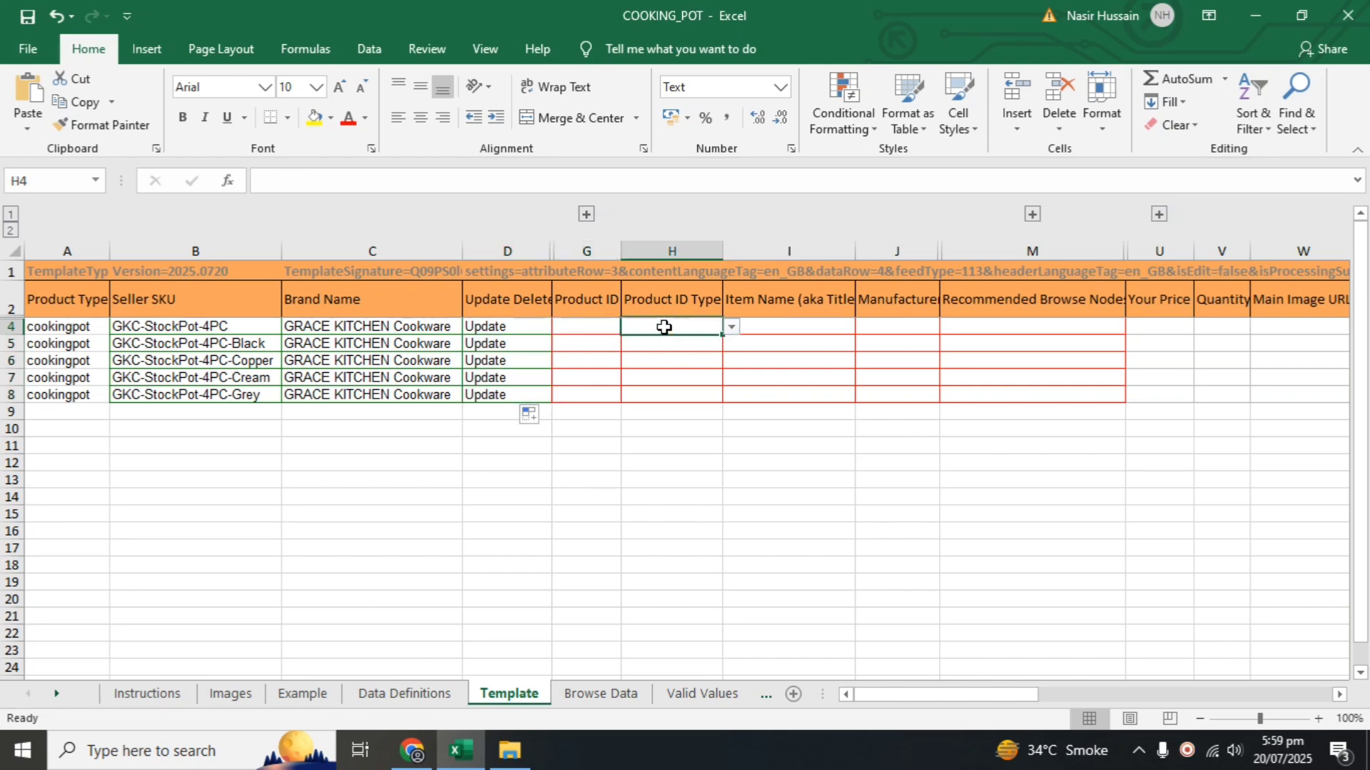
{"action": "left_click", "coordinate": [731, 328]}
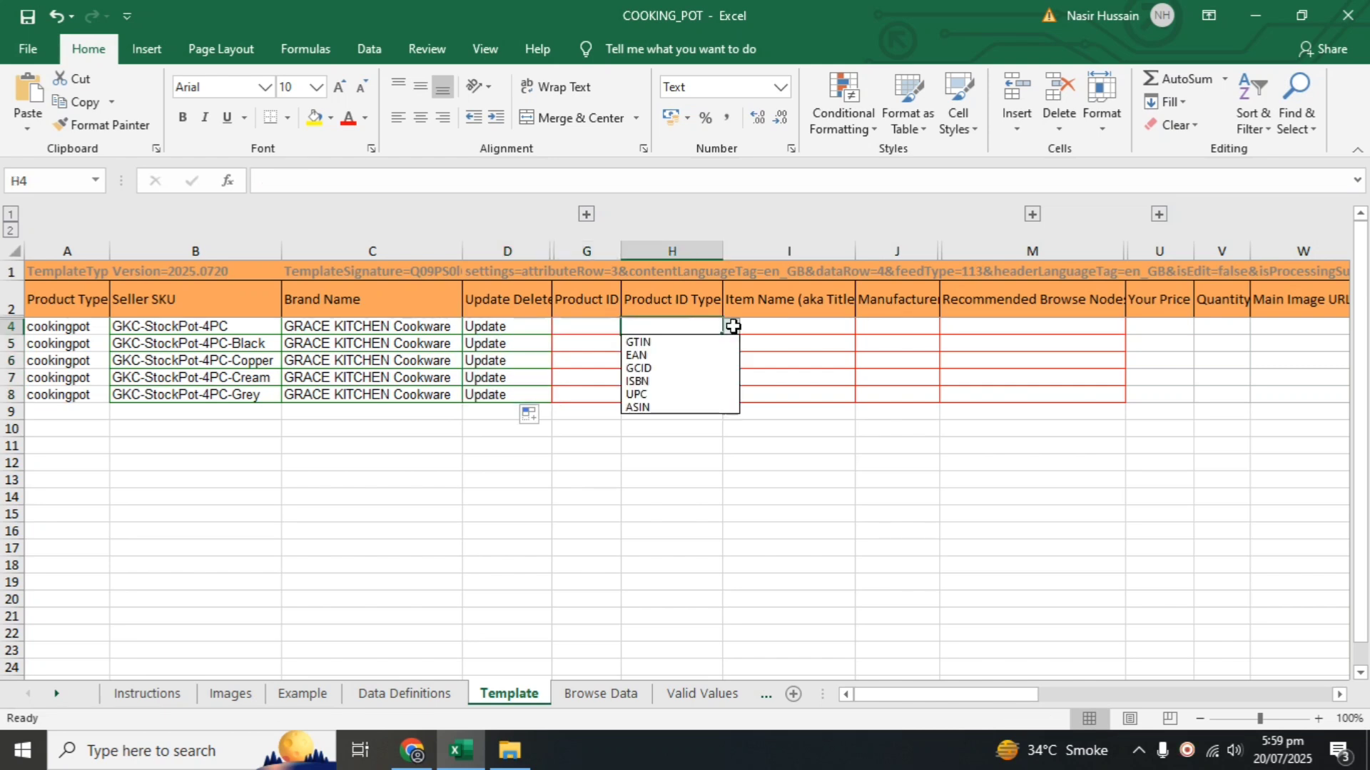
{"action": "left_click", "coordinate": [685, 361]}
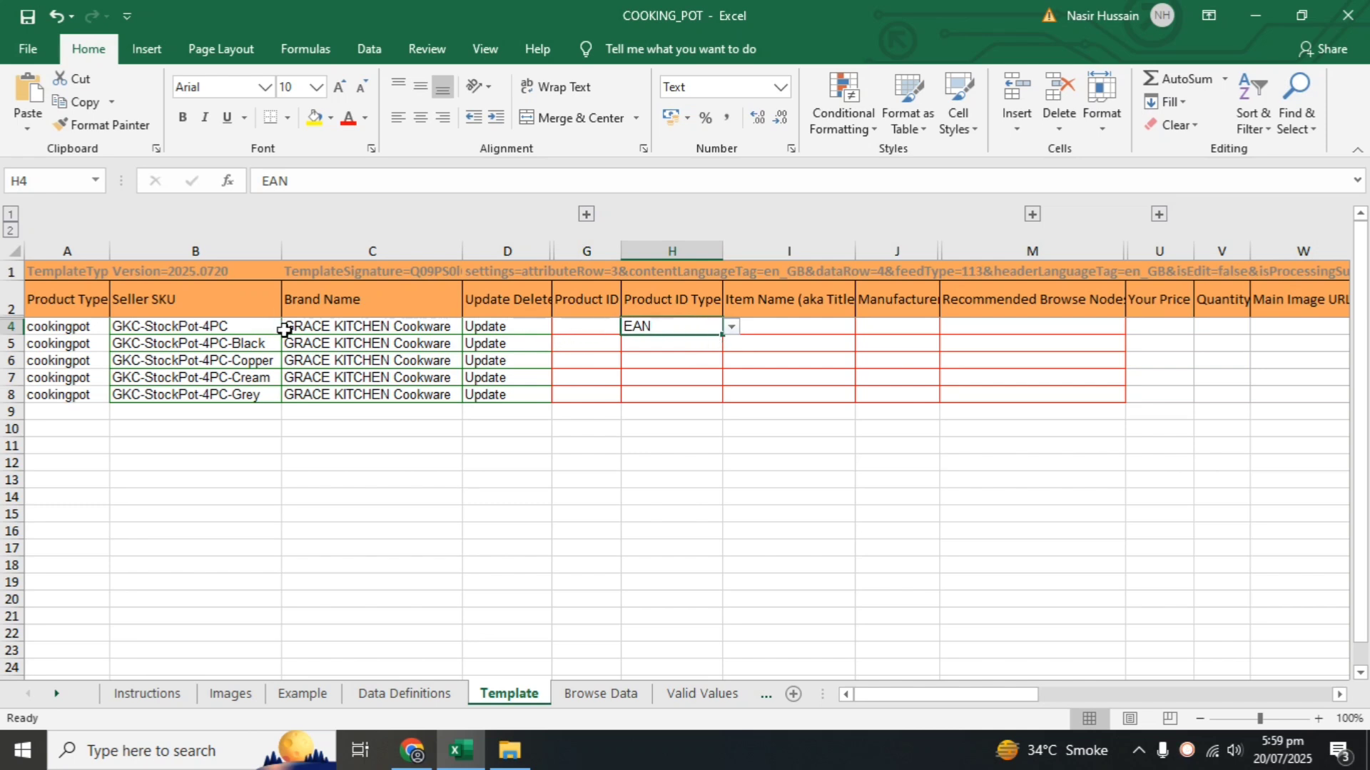
{"action": "key", "text": "Delete"}
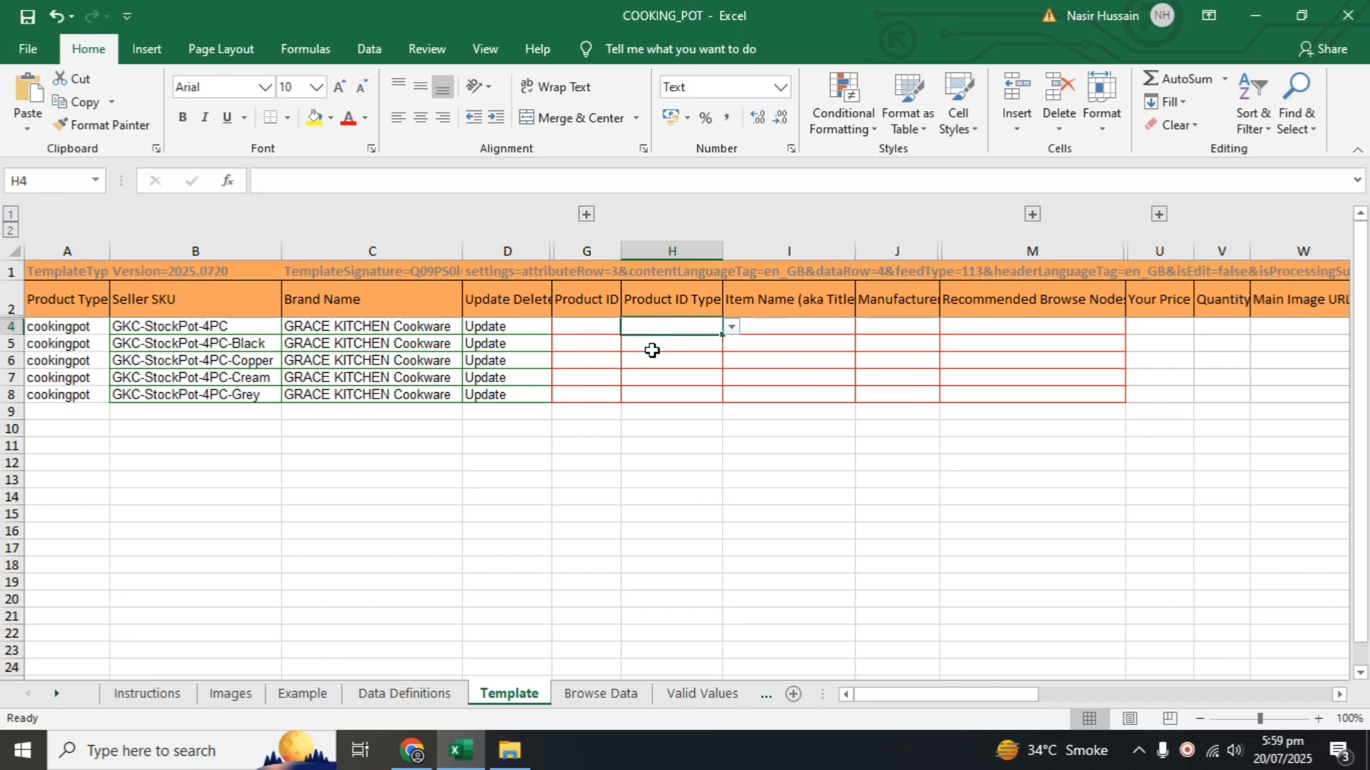
{"action": "left_click", "coordinate": [697, 345]}
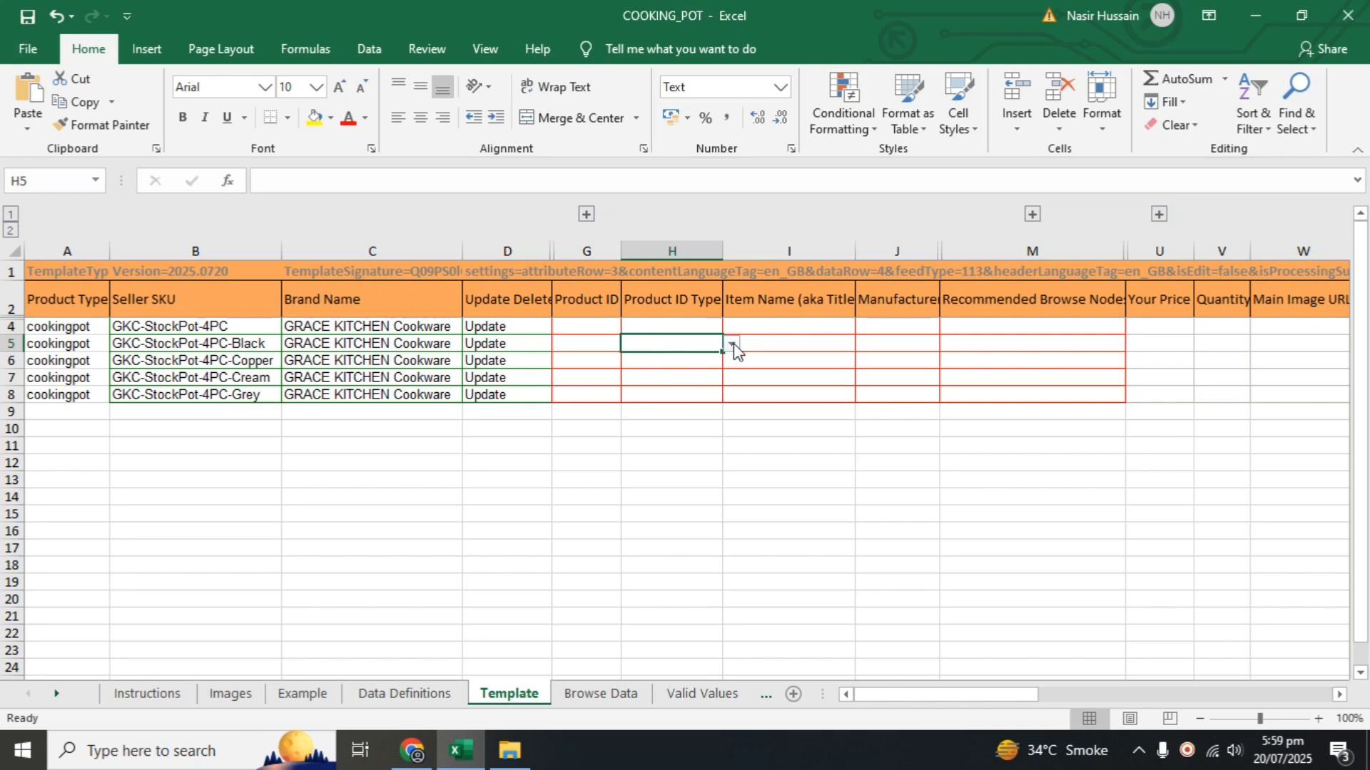
{"action": "left_click", "coordinate": [732, 345]}
{"action": "left_click", "coordinate": [691, 372]}
{"action": "left_click_drag", "start_coordinate": [720, 355], "coordinate": [696, 405]}
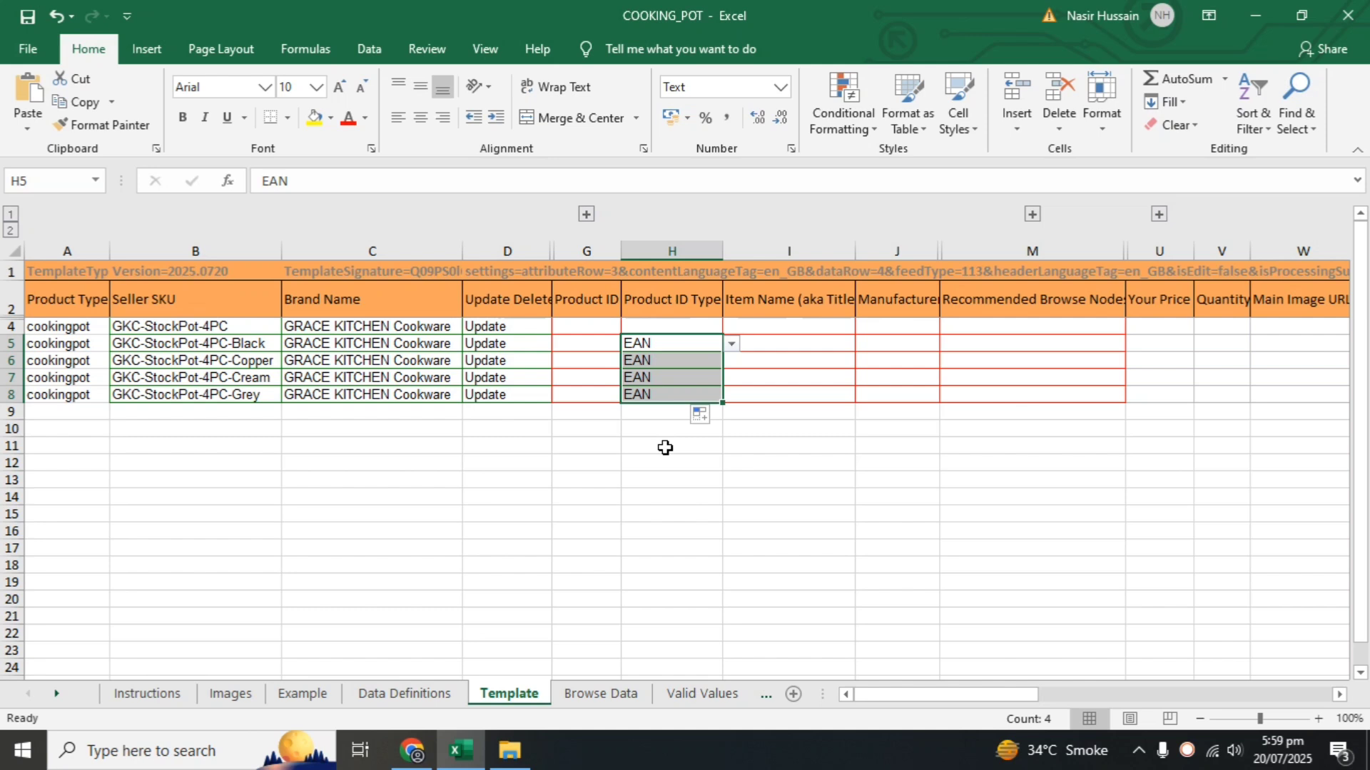
{"action": "left_click", "coordinate": [606, 347]}
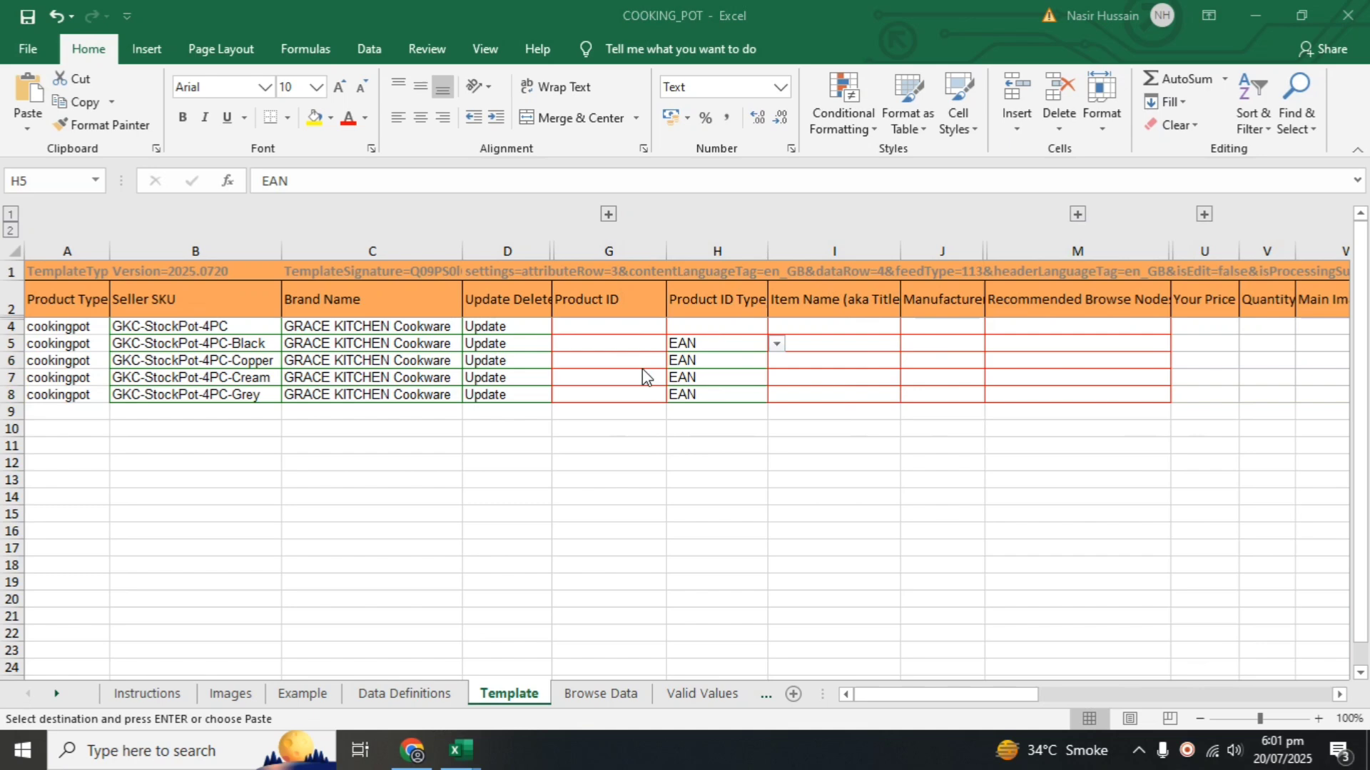
{"action": "left_click", "coordinate": [412, 749]}
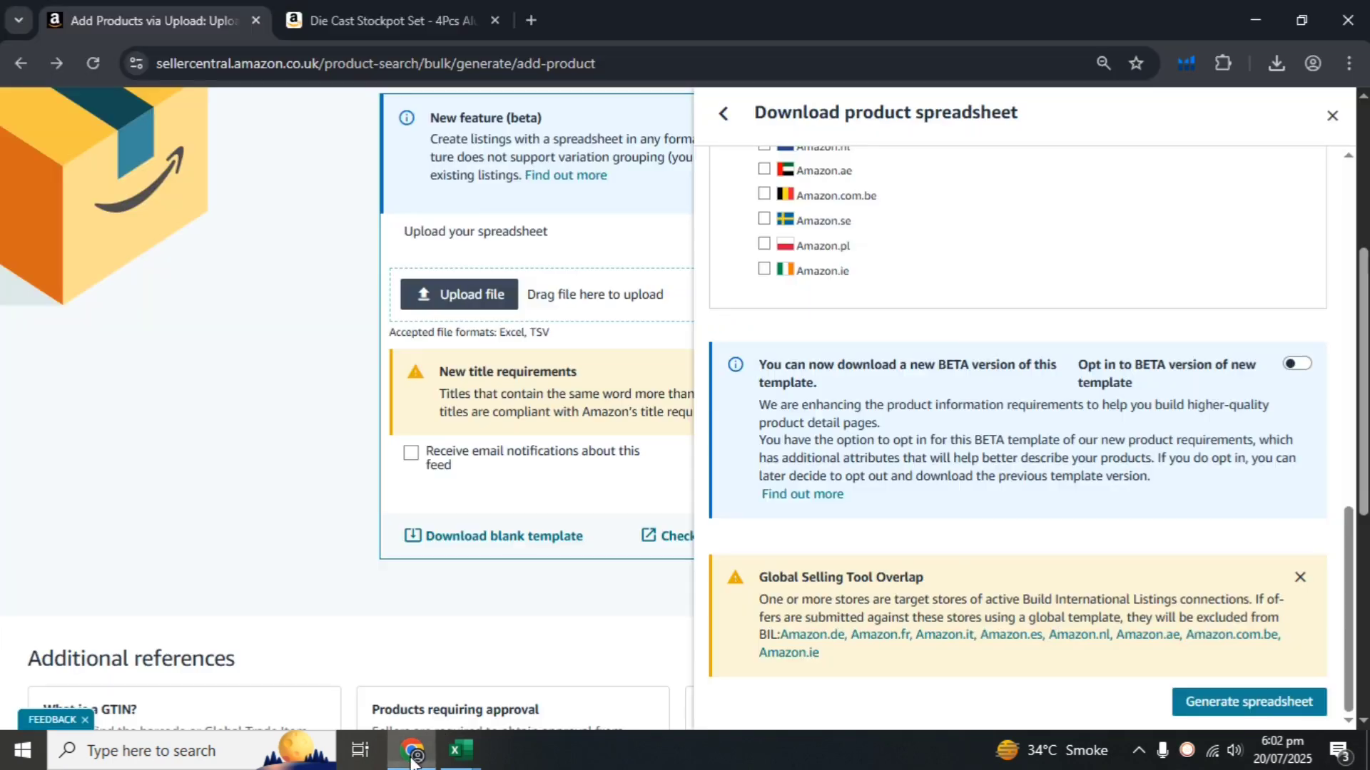
{"action": "left_click", "coordinate": [532, 20]}
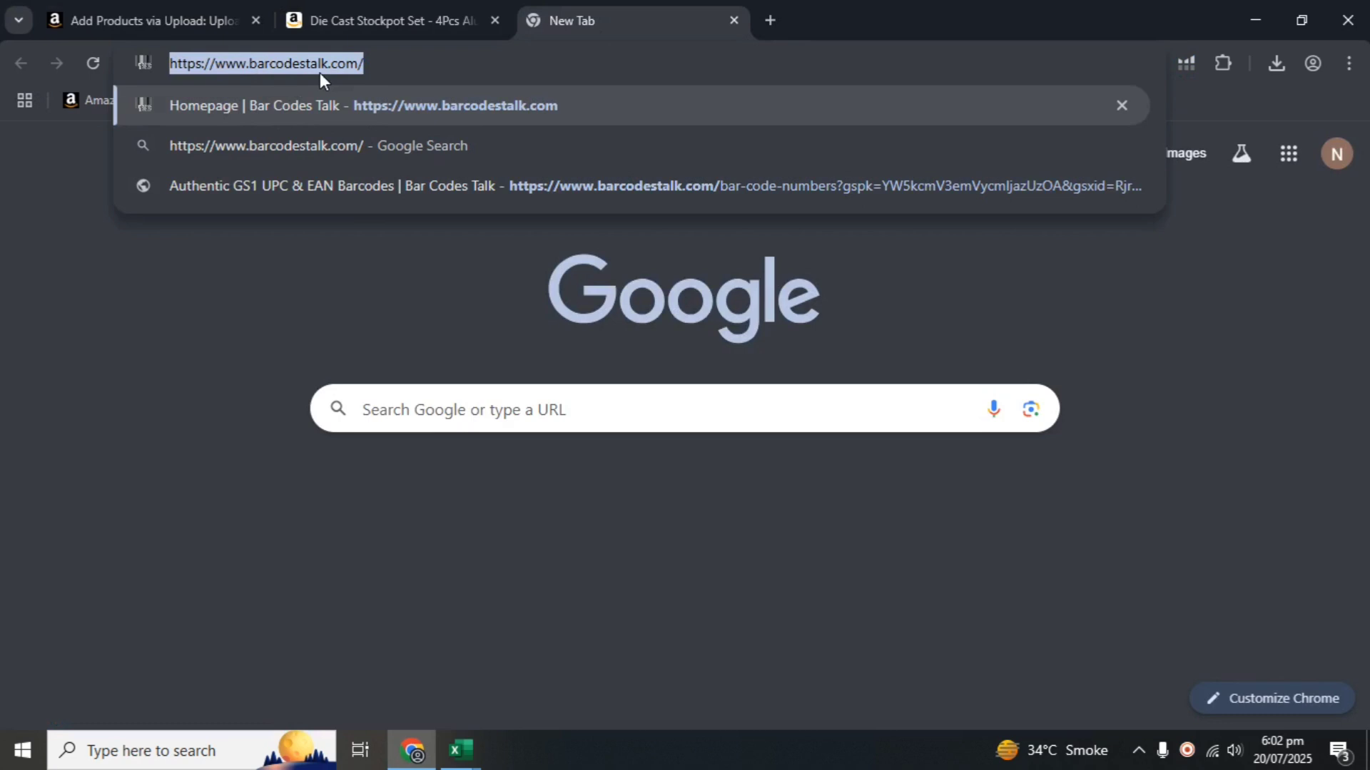
{"action": "key", "text": "Return"}
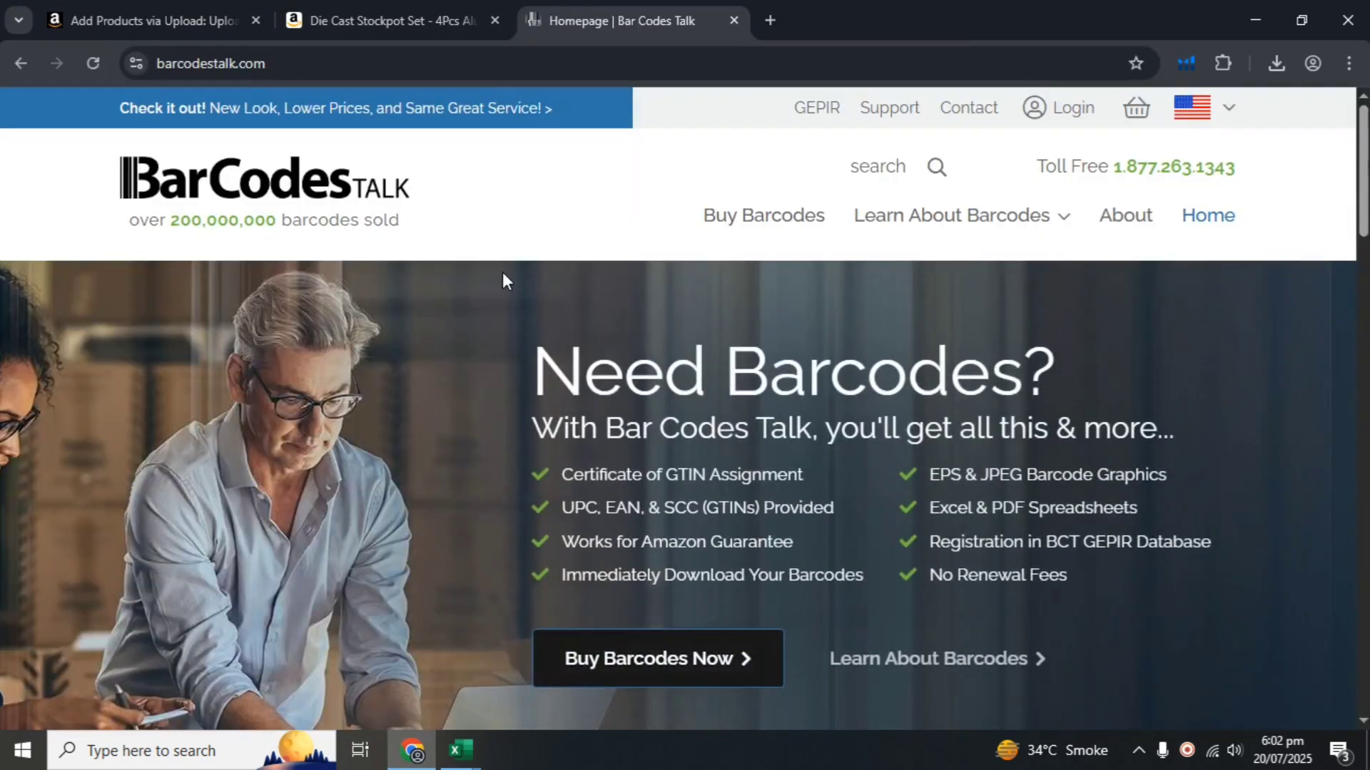
{"action": "scroll", "coordinate": [583, 256], "scroll_direction": "down", "scroll_amount": 1}
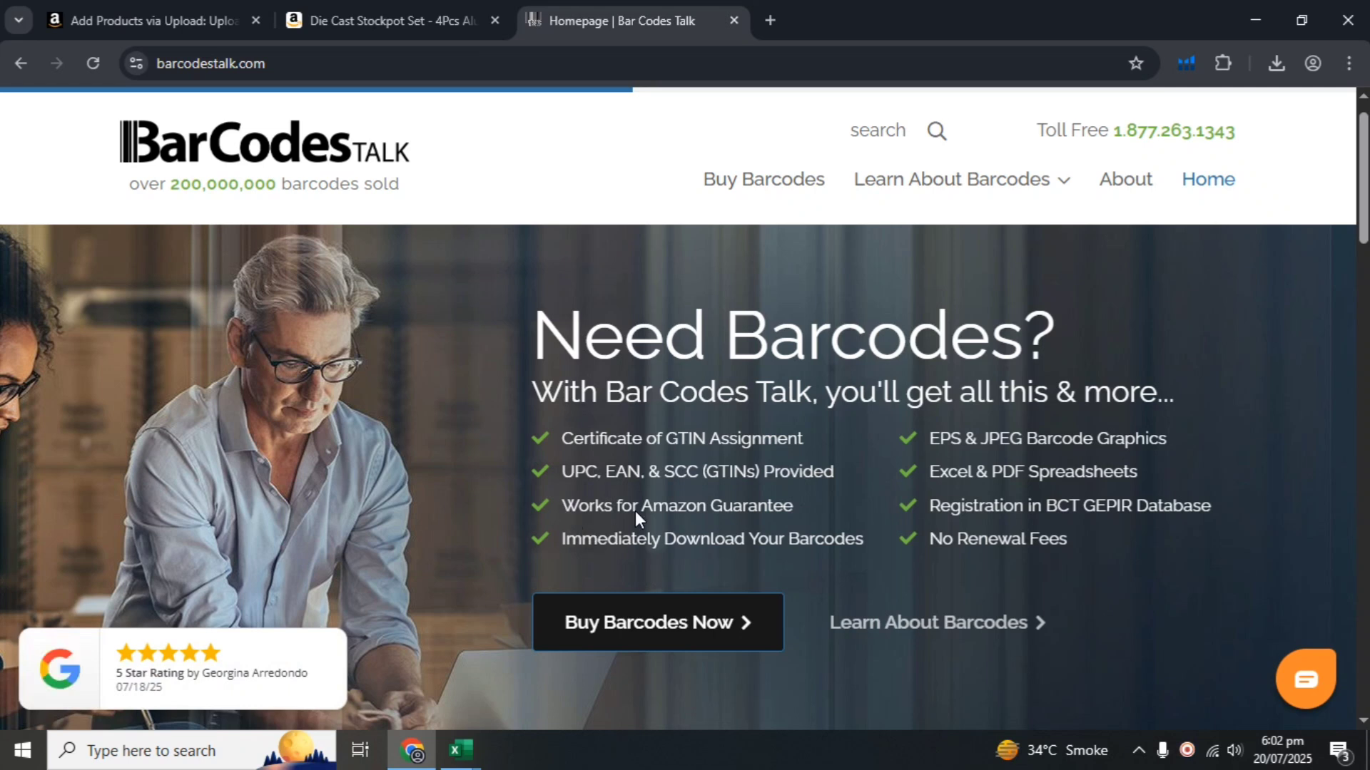
{"action": "left_click", "coordinate": [798, 508]}
{"action": "left_click", "coordinate": [740, 619]}
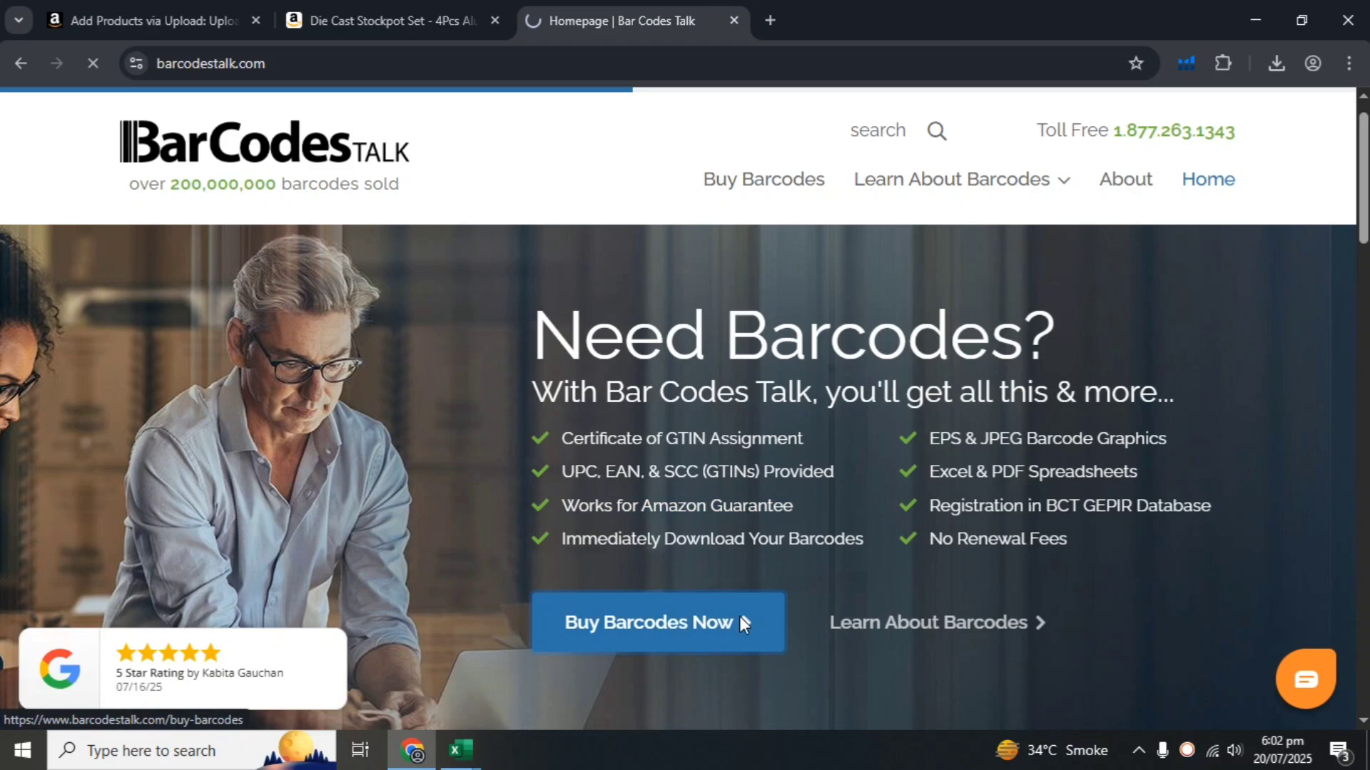
{"action": "scroll", "coordinate": [642, 506], "scroll_direction": "down", "scroll_amount": 8}
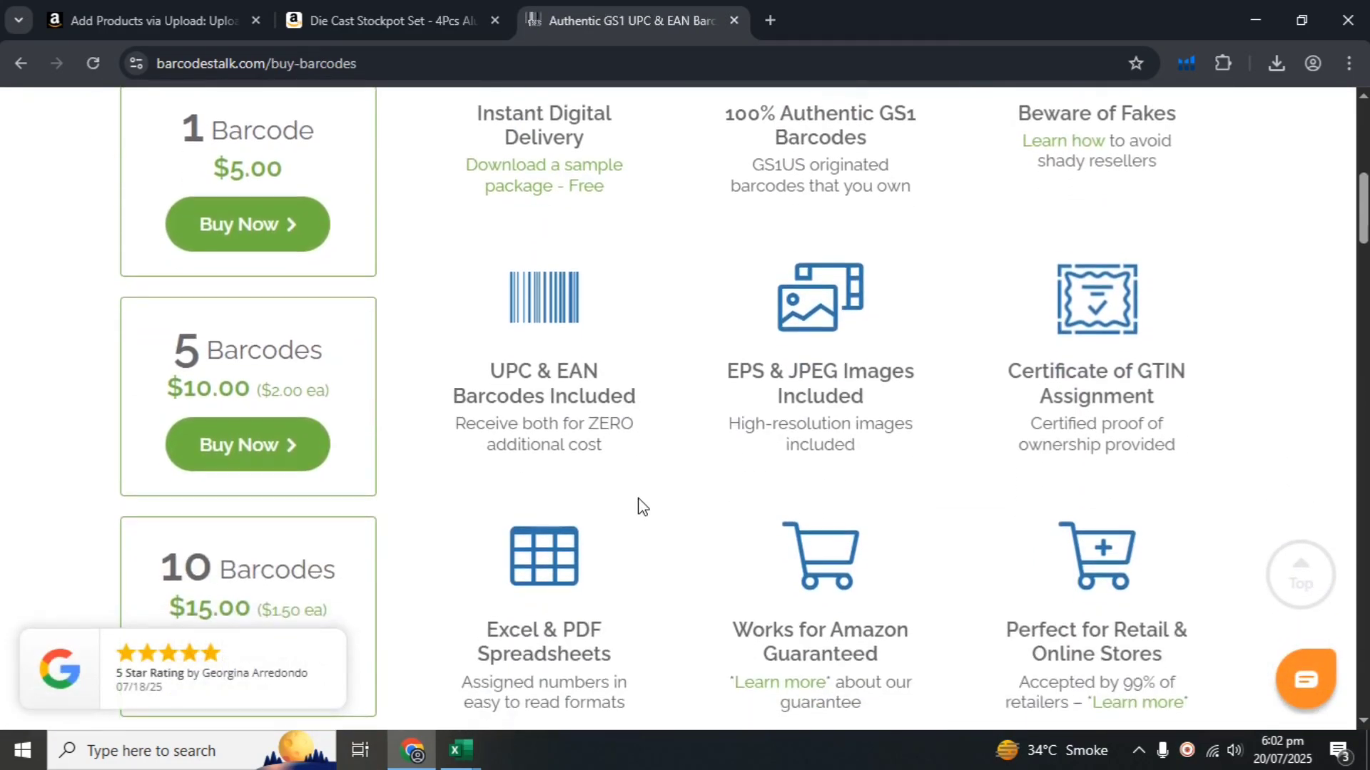
{"action": "scroll", "coordinate": [378, 417], "scroll_direction": "down", "scroll_amount": 3}
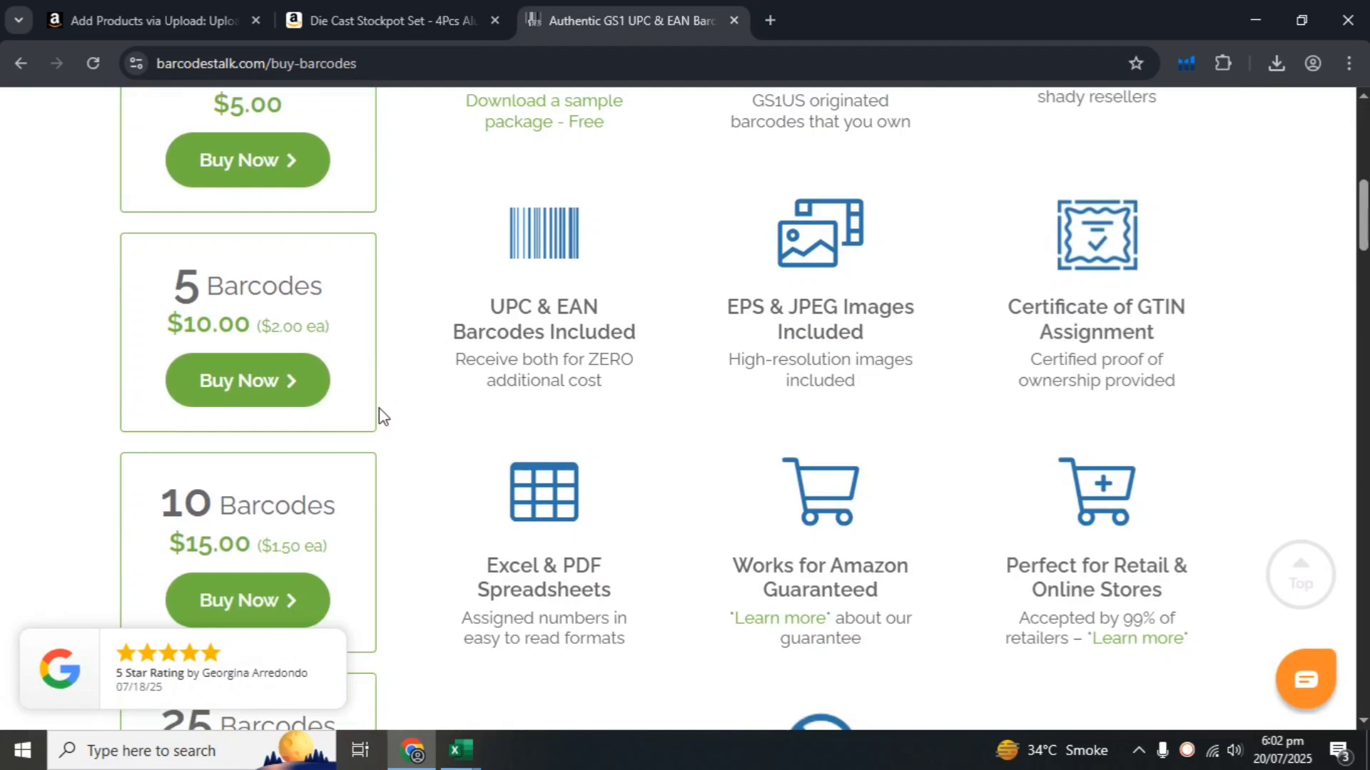
{"action": "scroll", "coordinate": [383, 408], "scroll_direction": "down", "scroll_amount": 6}
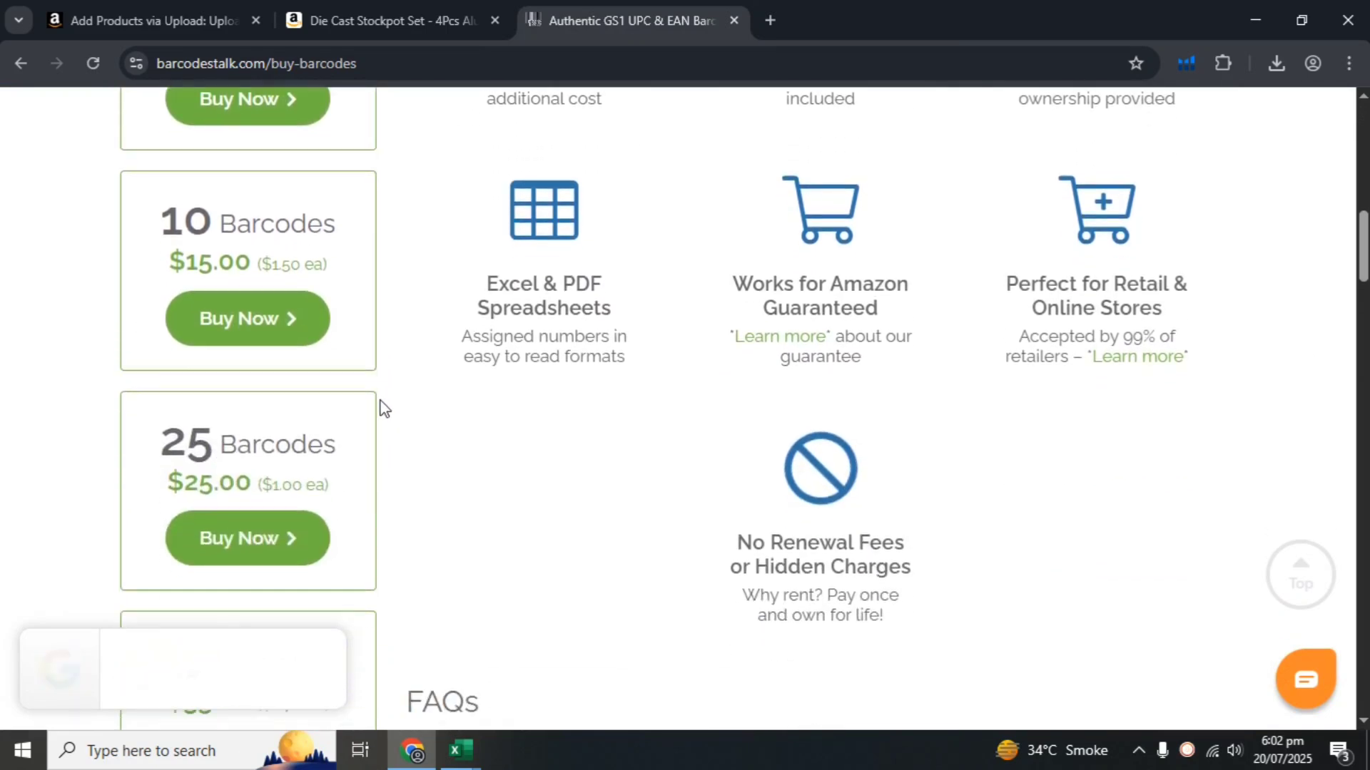
{"action": "scroll", "coordinate": [383, 408], "scroll_direction": "down", "scroll_amount": 2}
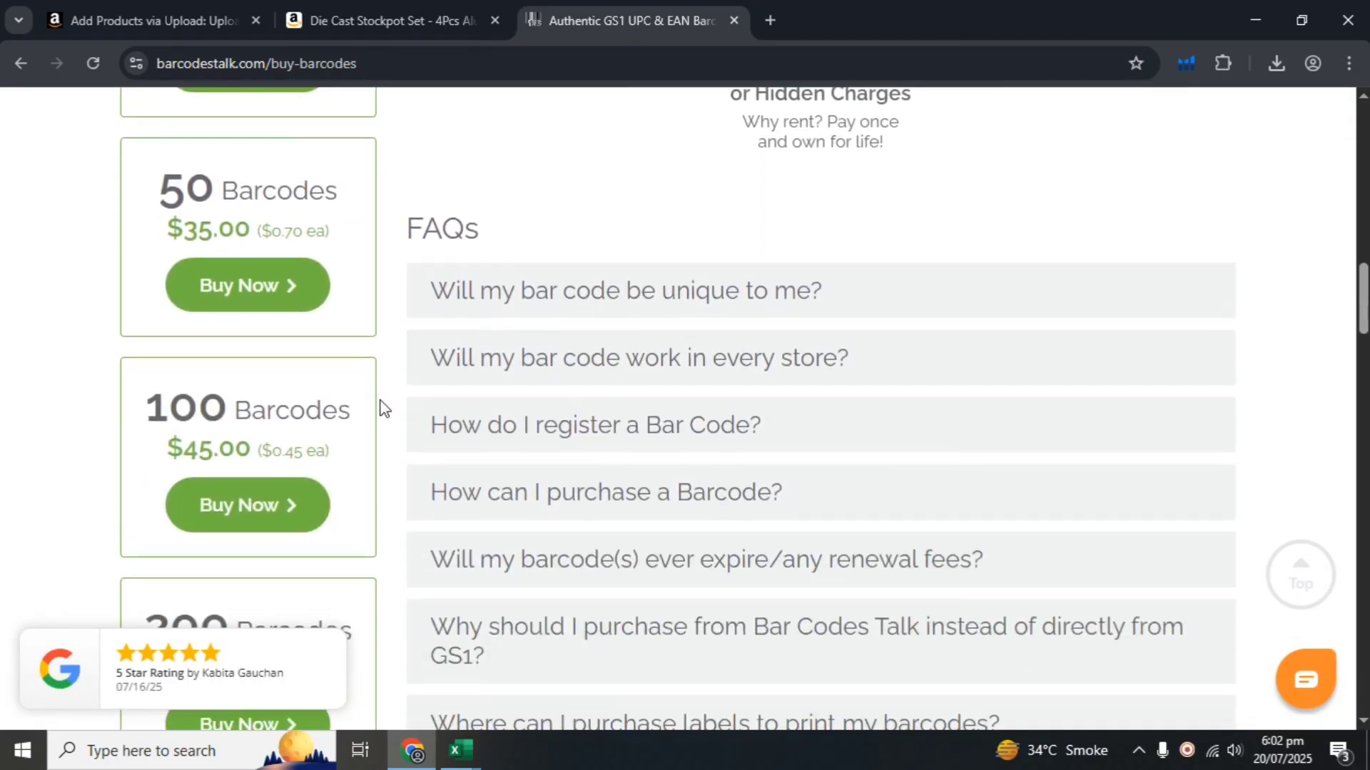
{"action": "scroll", "coordinate": [384, 408], "scroll_direction": "down", "scroll_amount": 3}
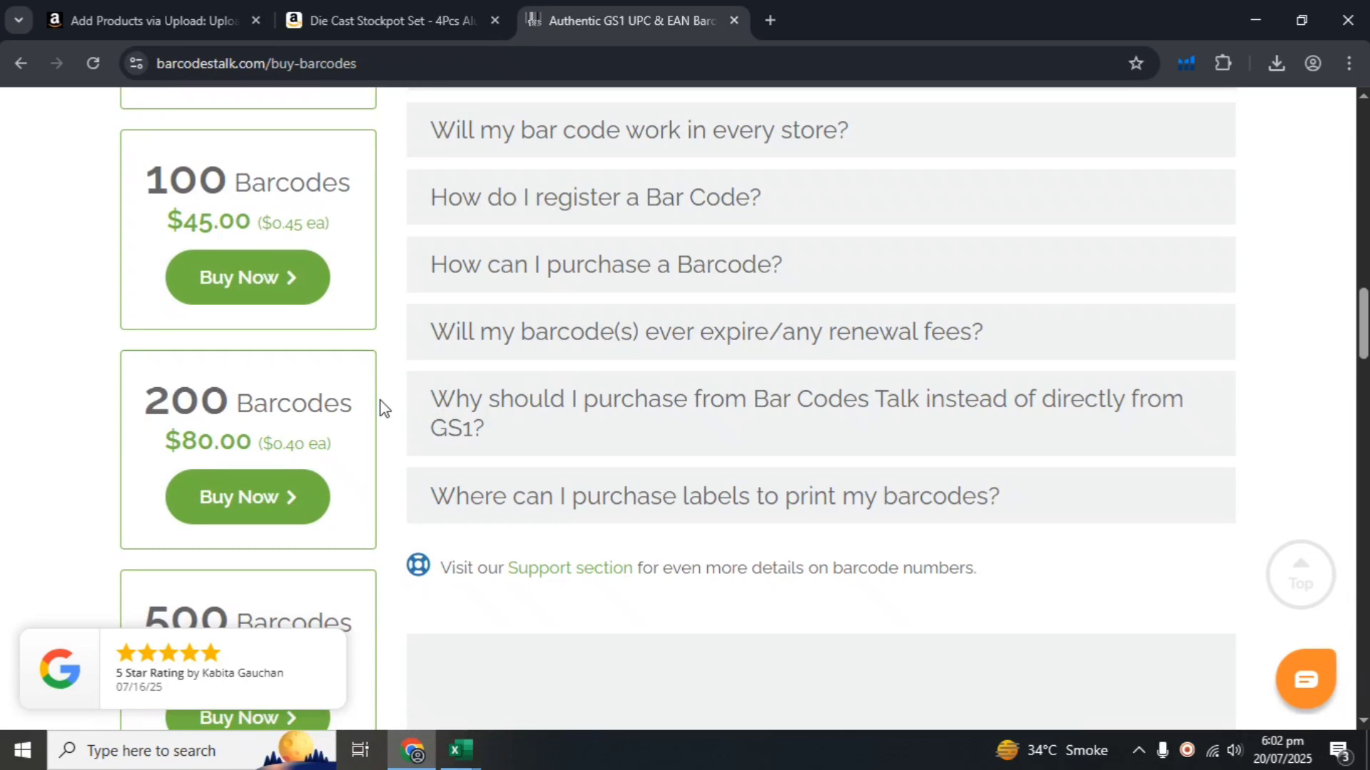
{"action": "scroll", "coordinate": [383, 408], "scroll_direction": "down", "scroll_amount": 3}
{"action": "scroll", "coordinate": [383, 408], "scroll_direction": "up", "scroll_amount": 20}
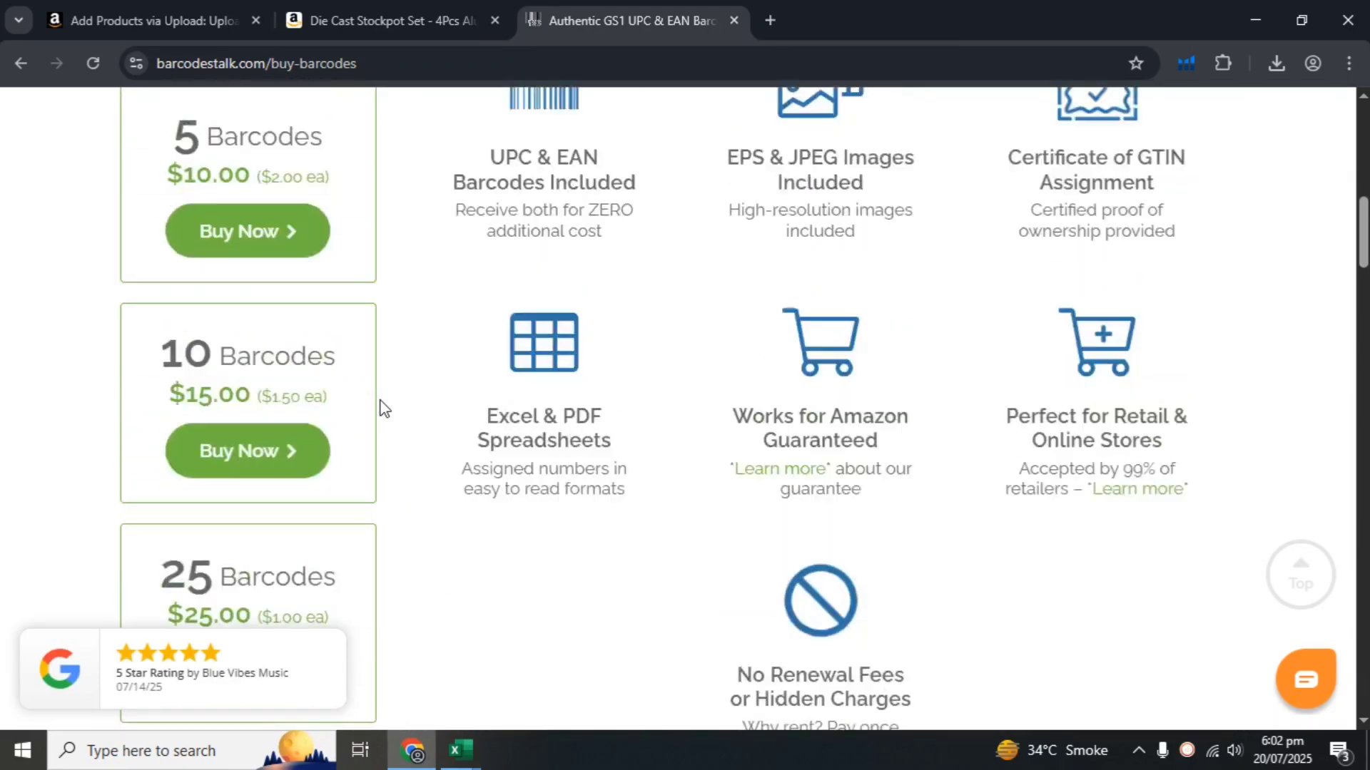
{"action": "key", "text": "alt+Tab"}
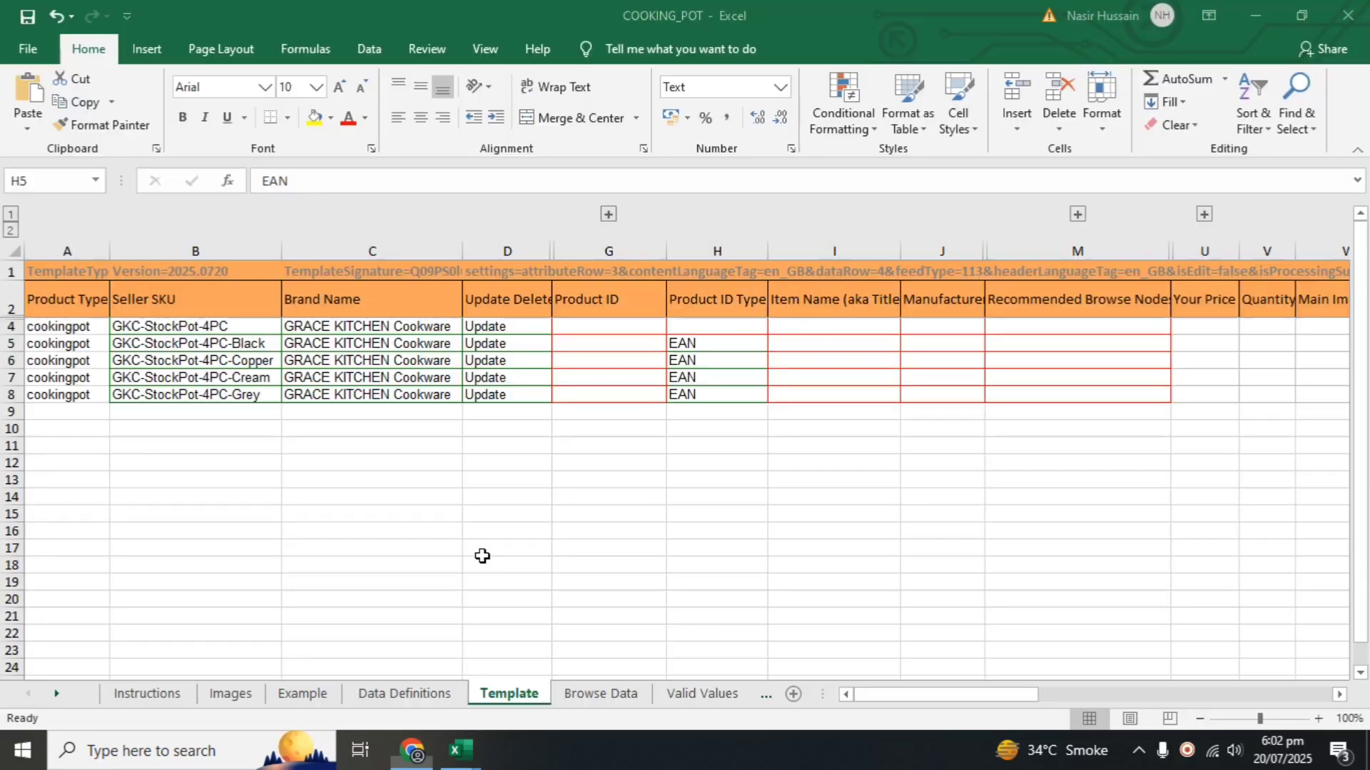
- Paste the four EAN barcode numbers into the Product ID cells G5:G8
{"action": "left_click", "coordinate": [624, 351]}
{"action": "key", "text": "ctrl+v"}
{"action": "left_click", "coordinate": [609, 382]}
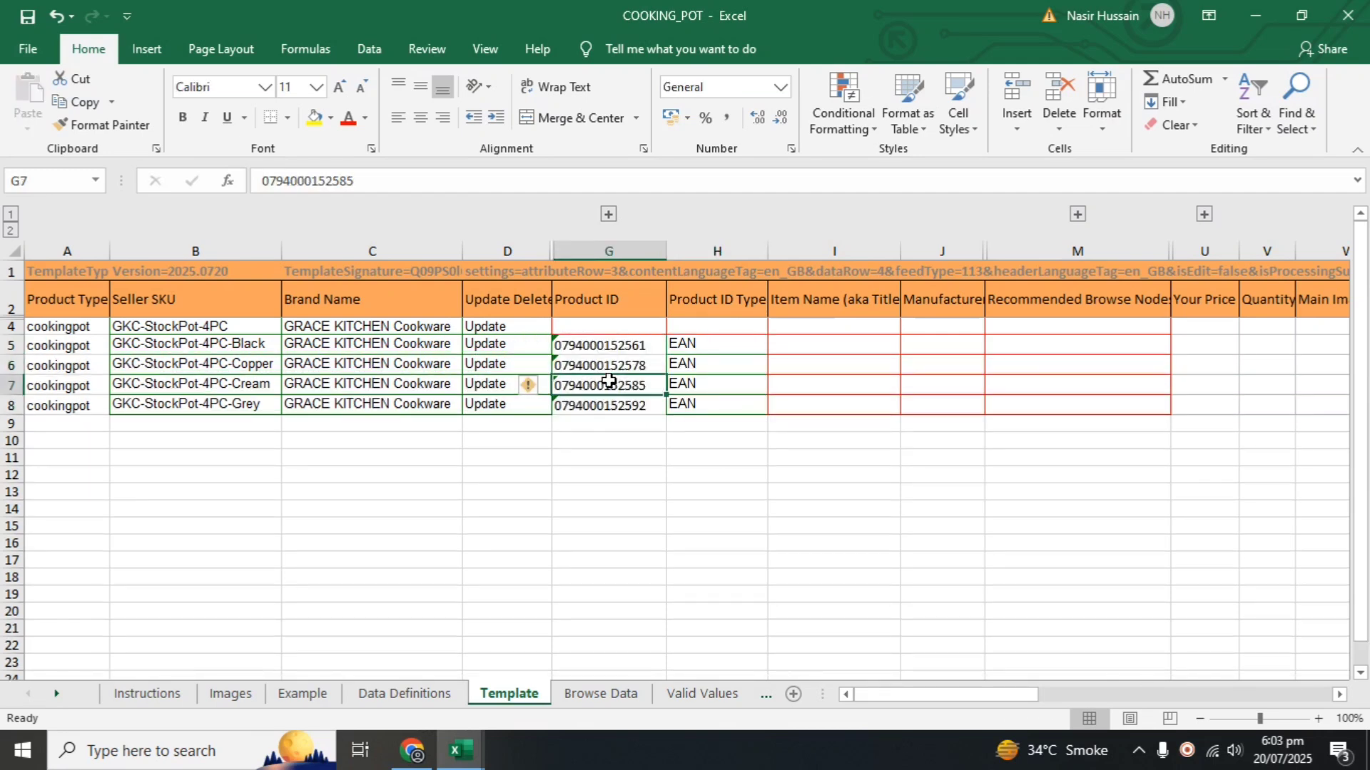
{"action": "left_click", "coordinate": [709, 422]}
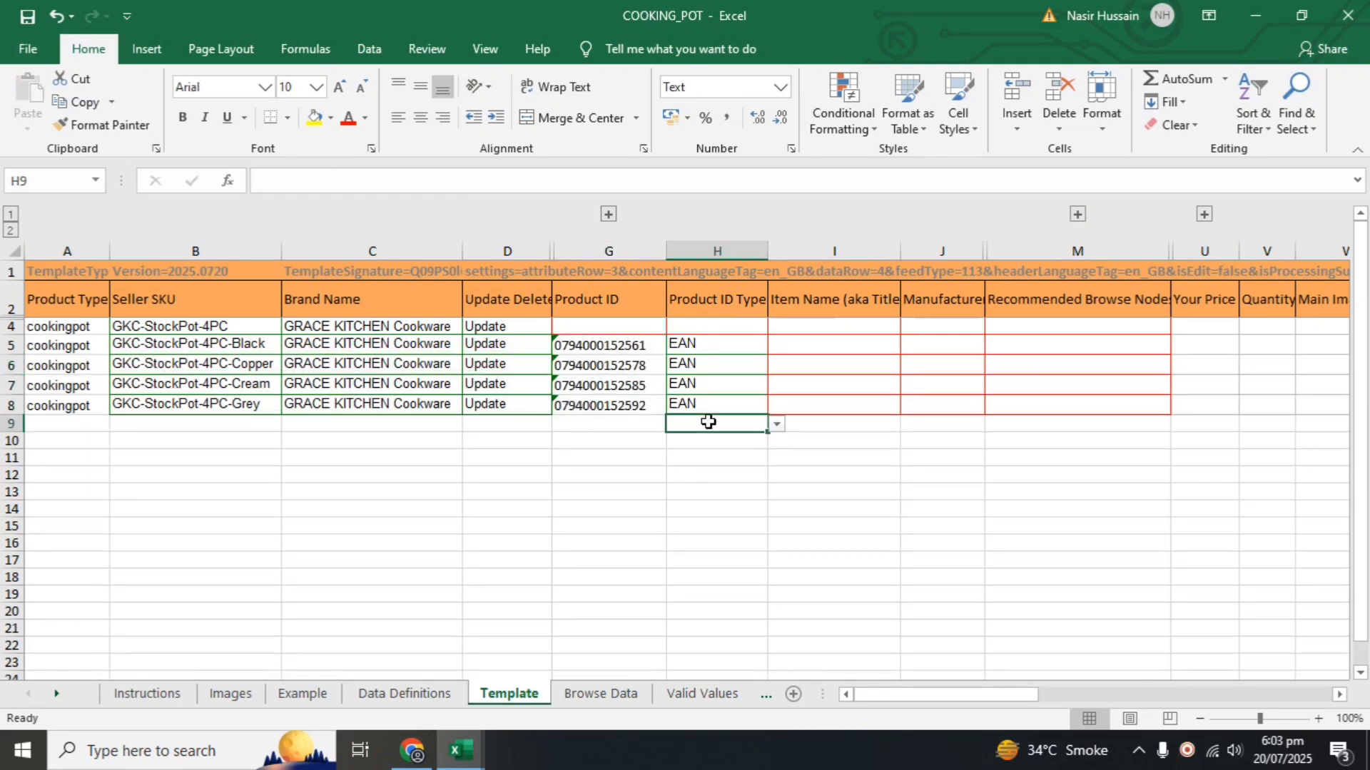
- Copy the GRACE KITCHEN Cookware 4Pc casserole item name from I4 down to I8
{"action": "left_click", "coordinate": [861, 326]}
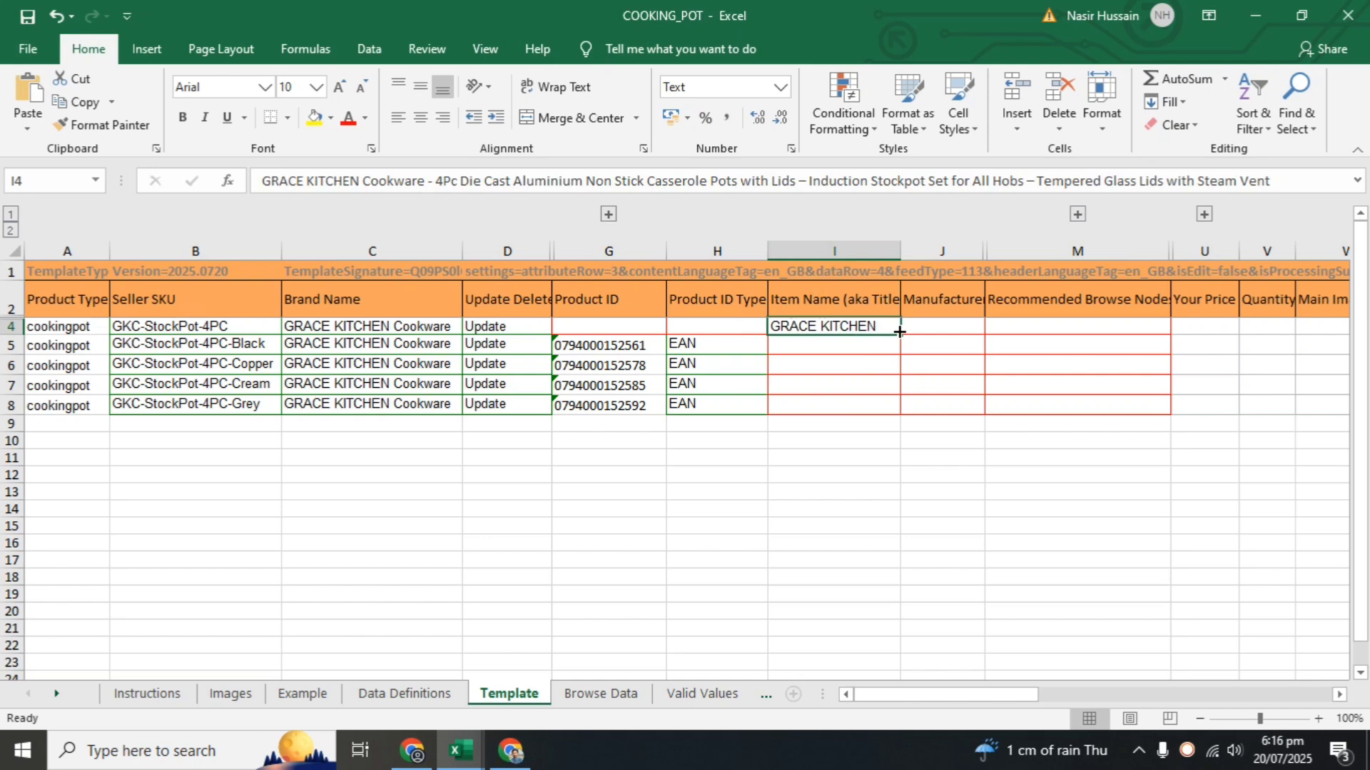
{"action": "left_click_drag", "start_coordinate": [901, 336], "coordinate": [882, 417]}
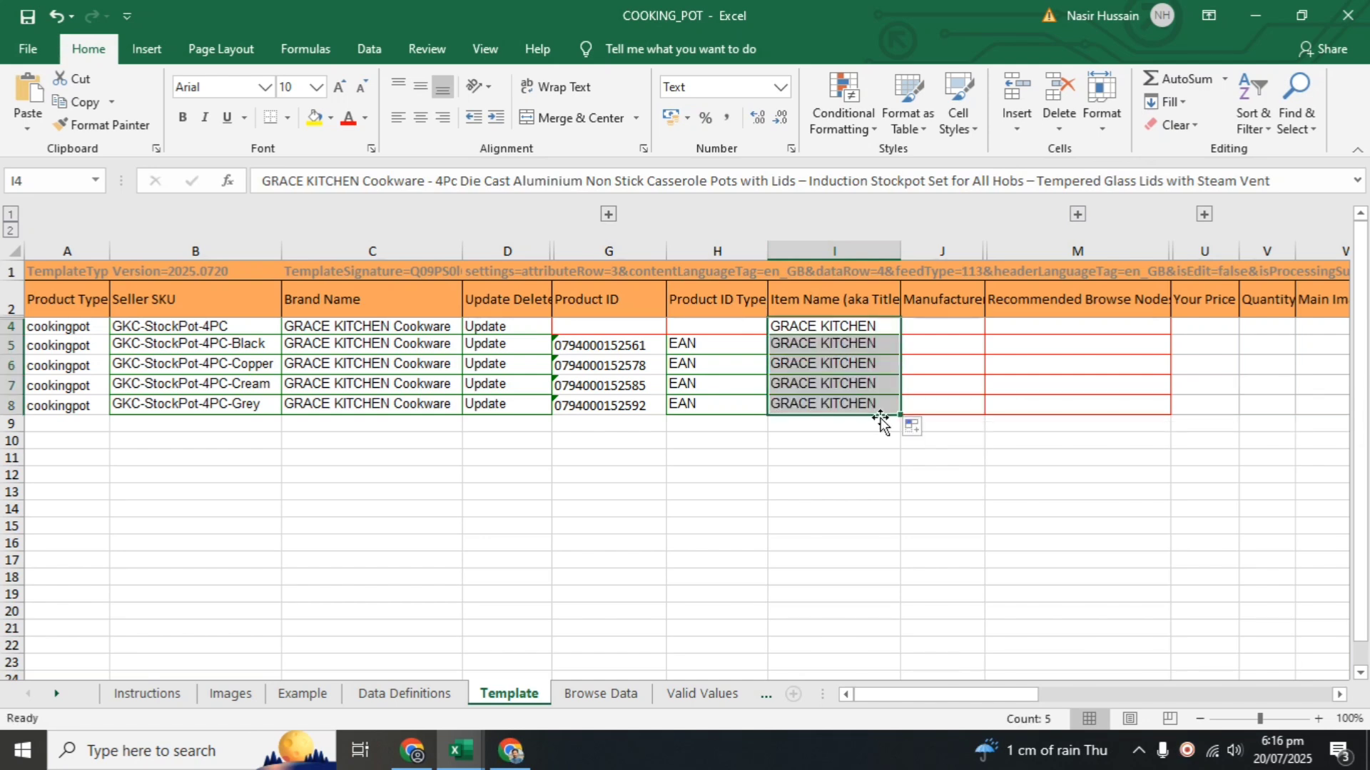
{"action": "left_click", "coordinate": [957, 326]}
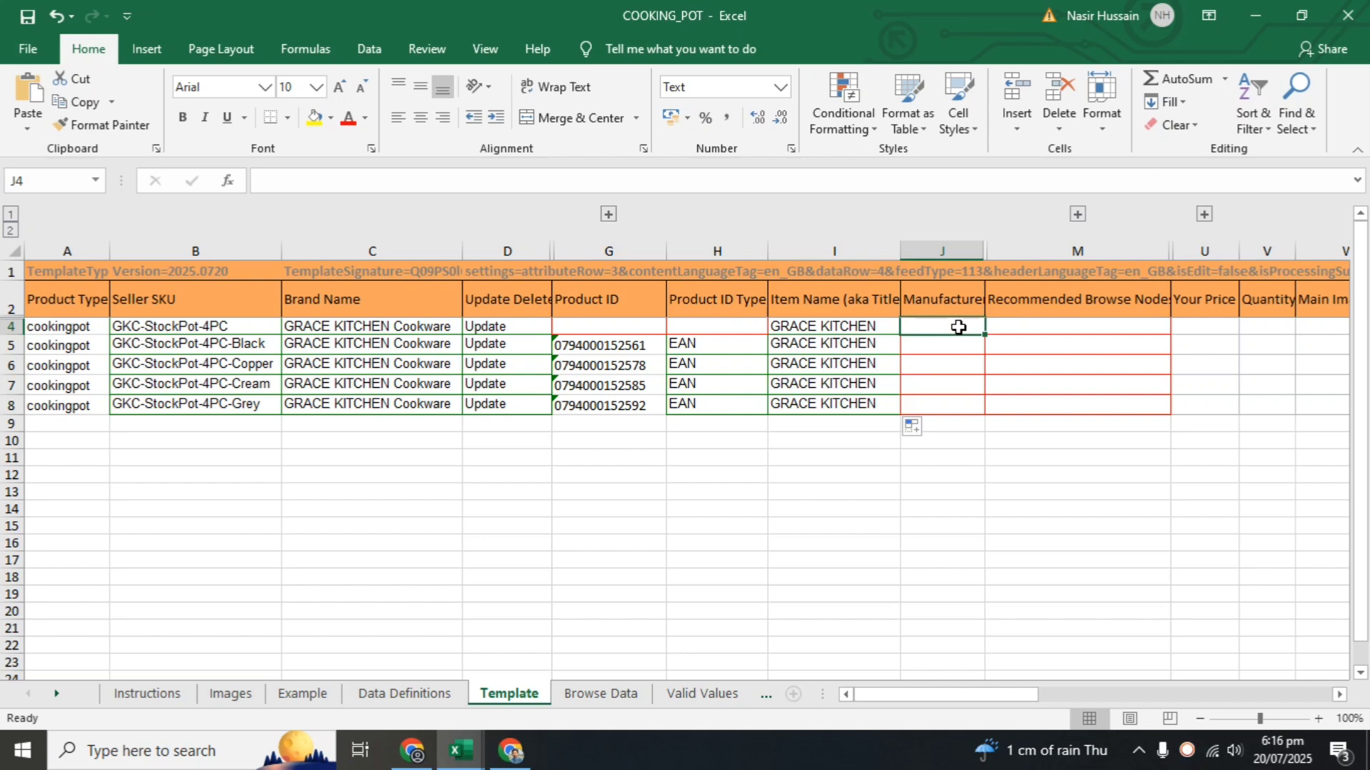
- Paste the manufacturer into J4:J8 and set the parent's browse node to 10707101
{"action": "key", "text": "ctrl+v"}
{"action": "key", "text": "Right"}
{"action": "key", "text": "alt+Down"}
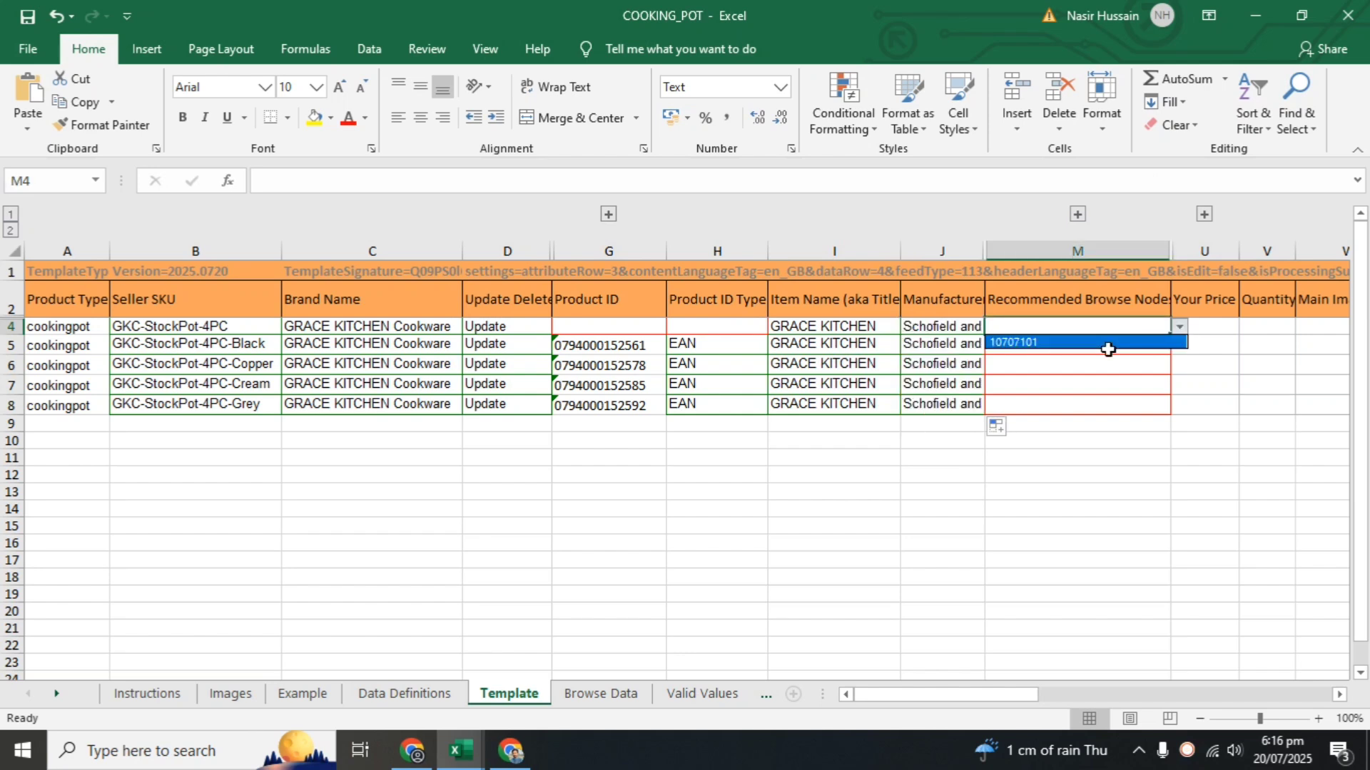
{"action": "left_click", "coordinate": [1164, 346]}
- Set the variants' browse nodes to 10707101, 10707102, 10707103 and 10707104 for rows 5–8
{"action": "left_click", "coordinate": [1138, 349]}
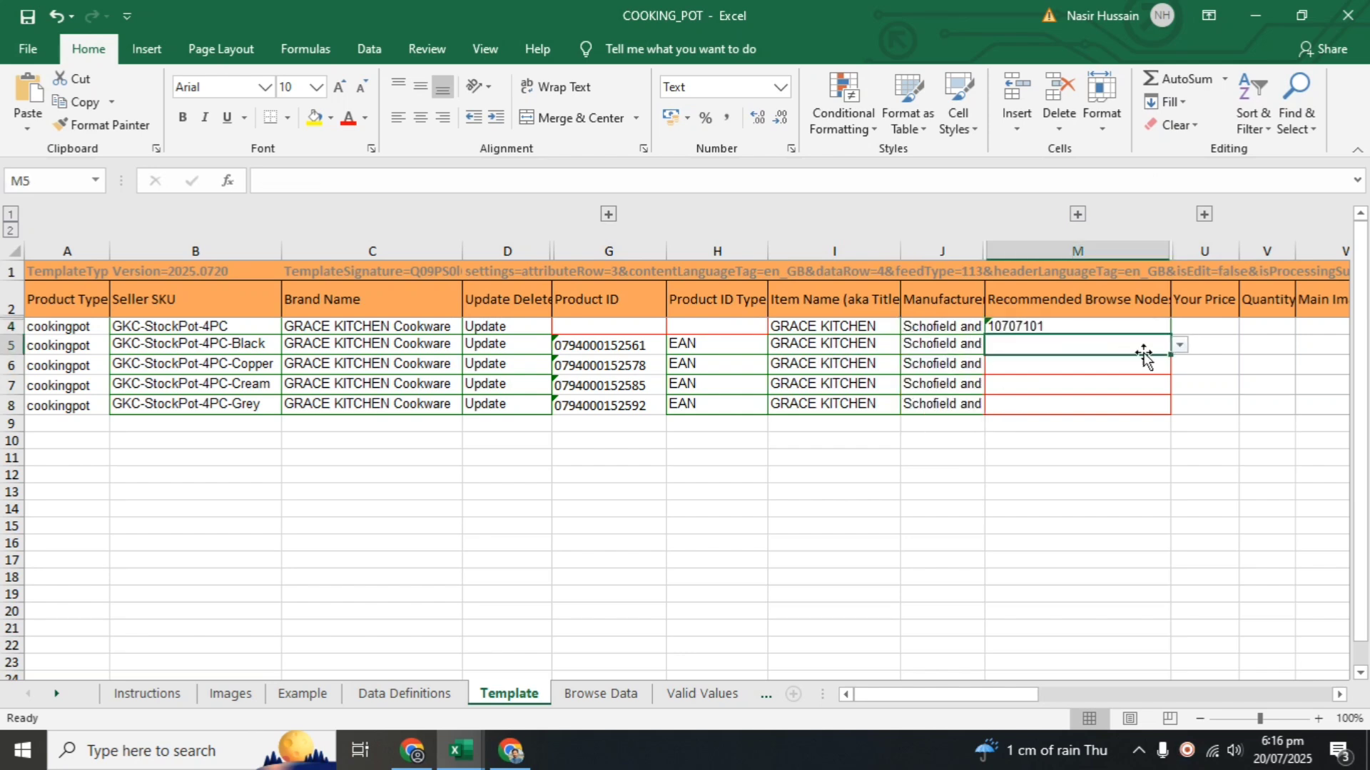
{"action": "left_click", "coordinate": [1180, 345]}
{"action": "left_click", "coordinate": [1110, 362]}
{"action": "left_click", "coordinate": [1127, 365]}
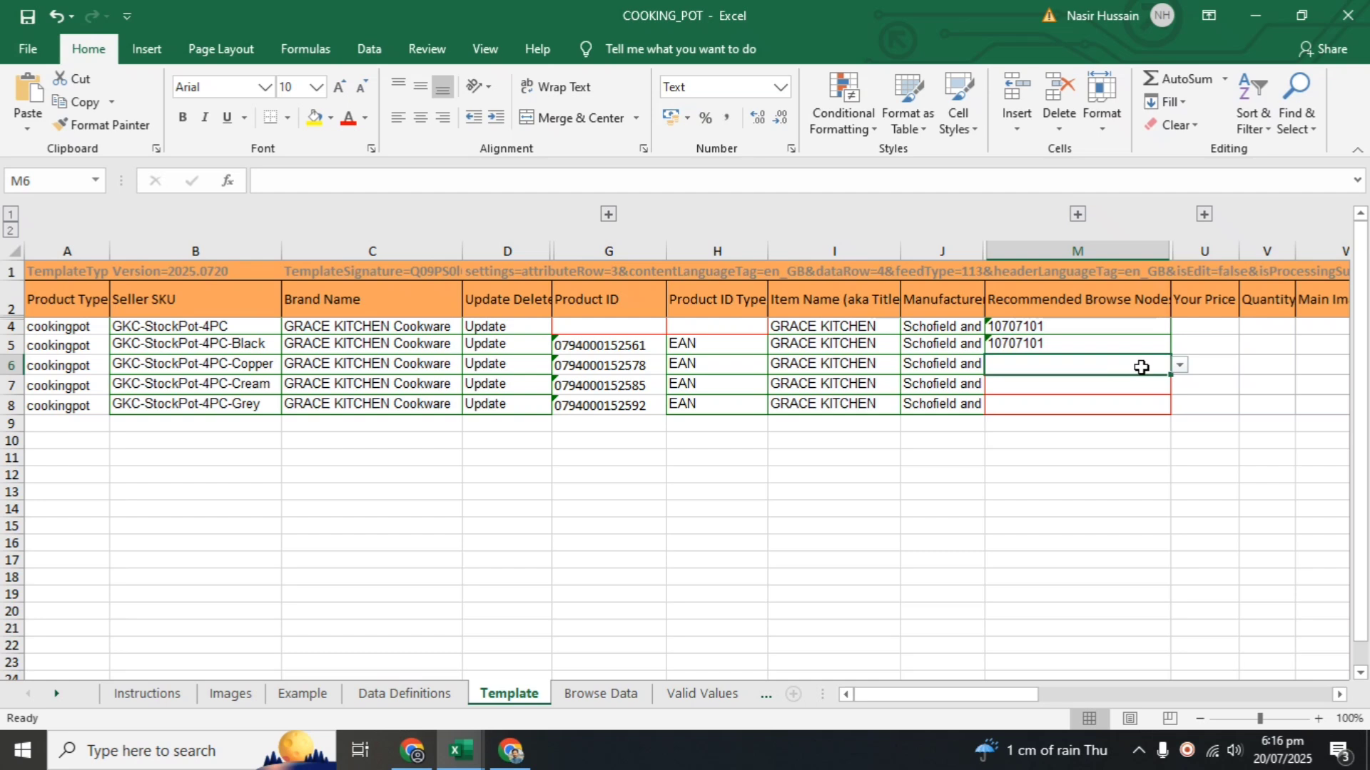
{"action": "left_click", "coordinate": [1165, 346]}
{"action": "left_click_drag", "start_coordinate": [1170, 356], "coordinate": [1148, 417]}
{"action": "left_click", "coordinate": [1125, 474]}
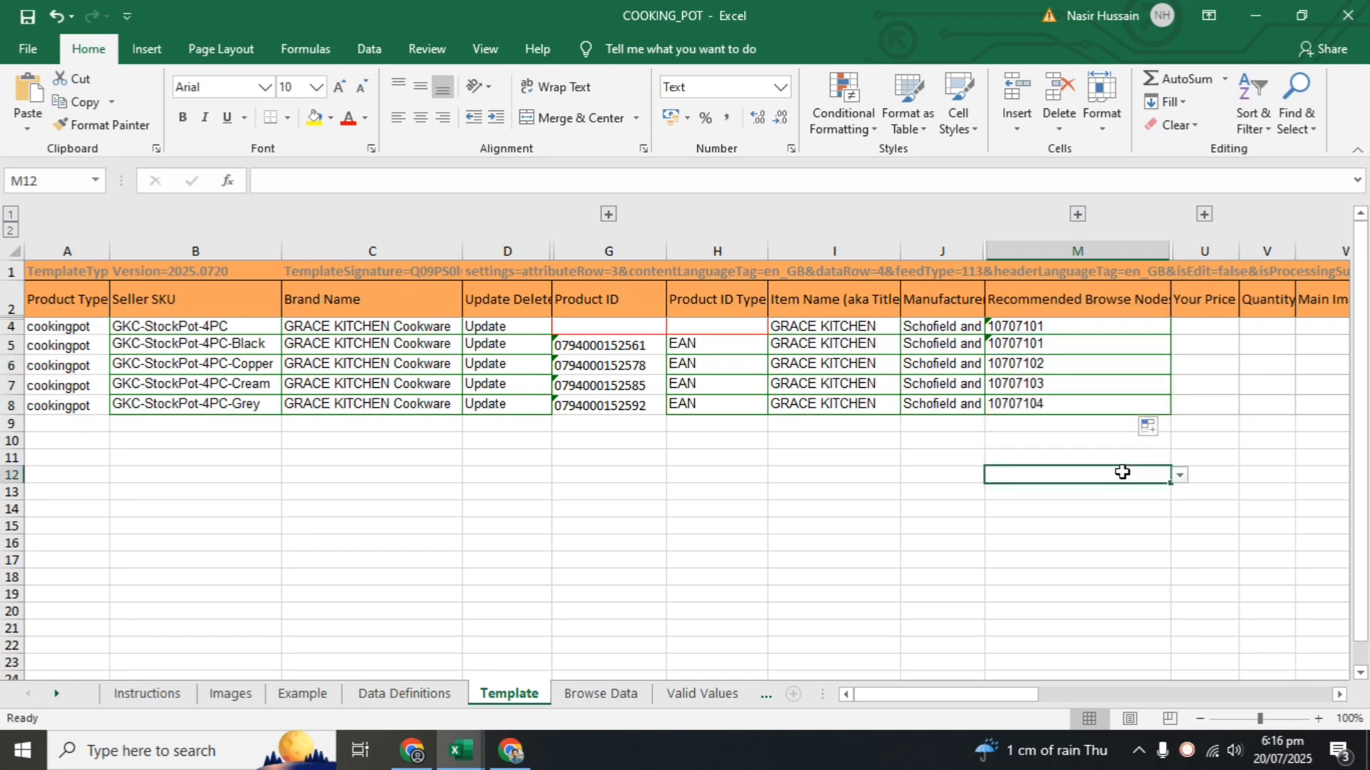
- Enter a price of 74.95 in U5 and fill it down to U8
{"action": "left_click", "coordinate": [1221, 344]}
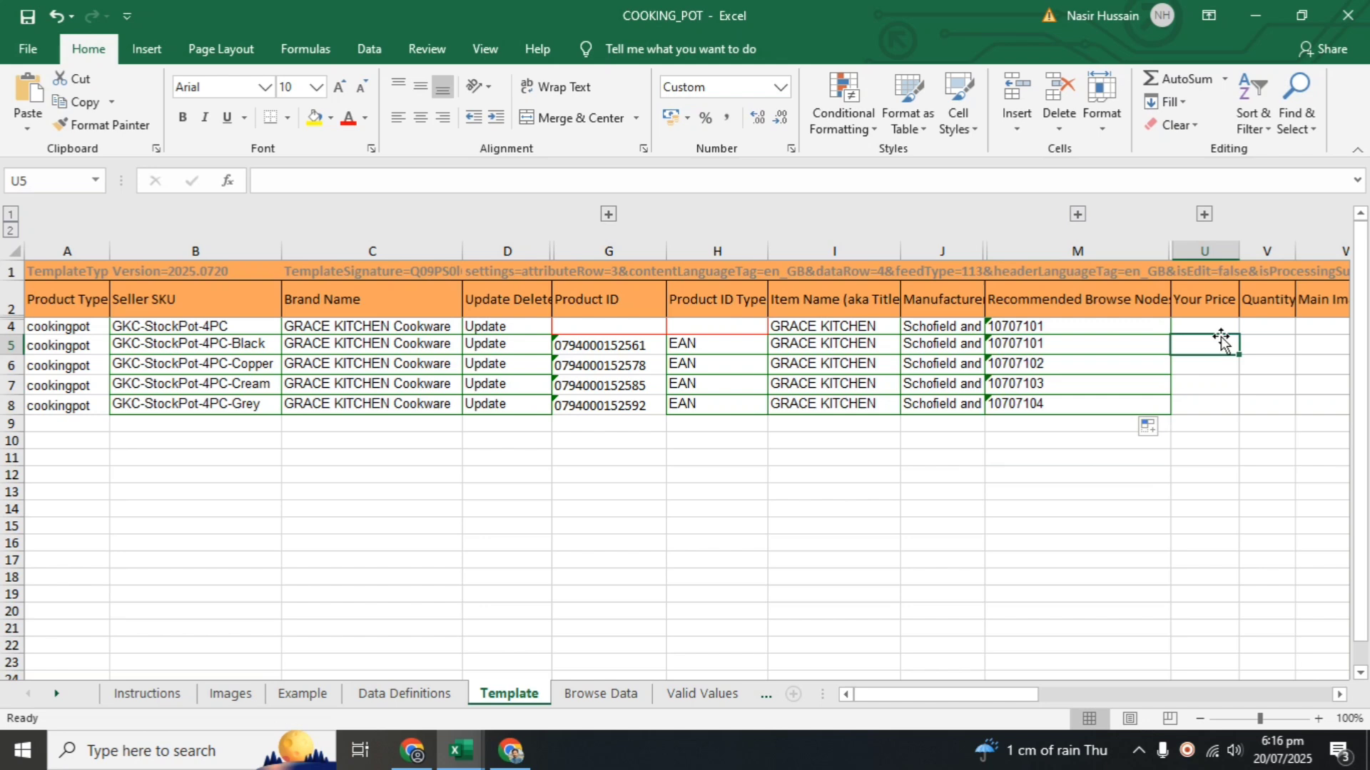
{"action": "key", "text": "Up"}
{"action": "key", "text": "Down"}
{"action": "type", "text": "7"}
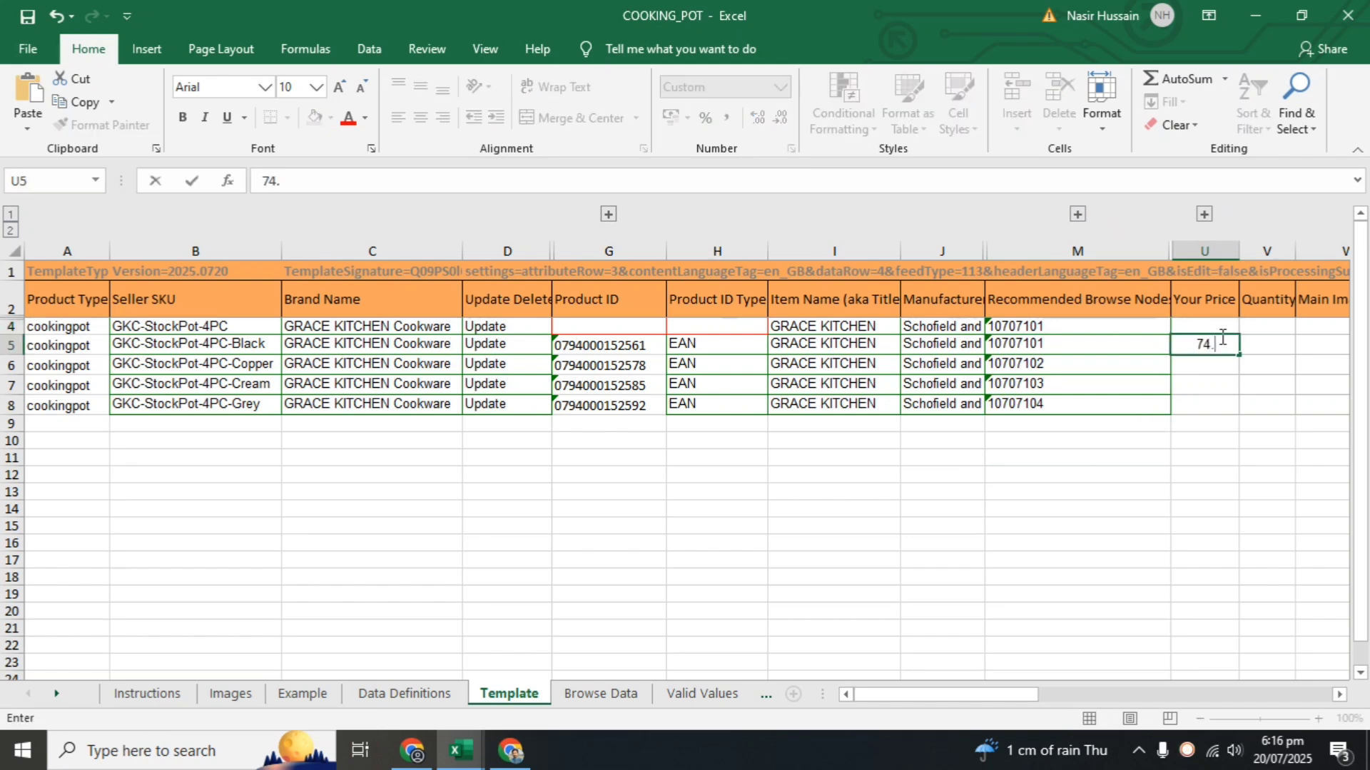
{"action": "type", "text": "4.95"}
{"action": "left_click", "coordinate": [1224, 347]}
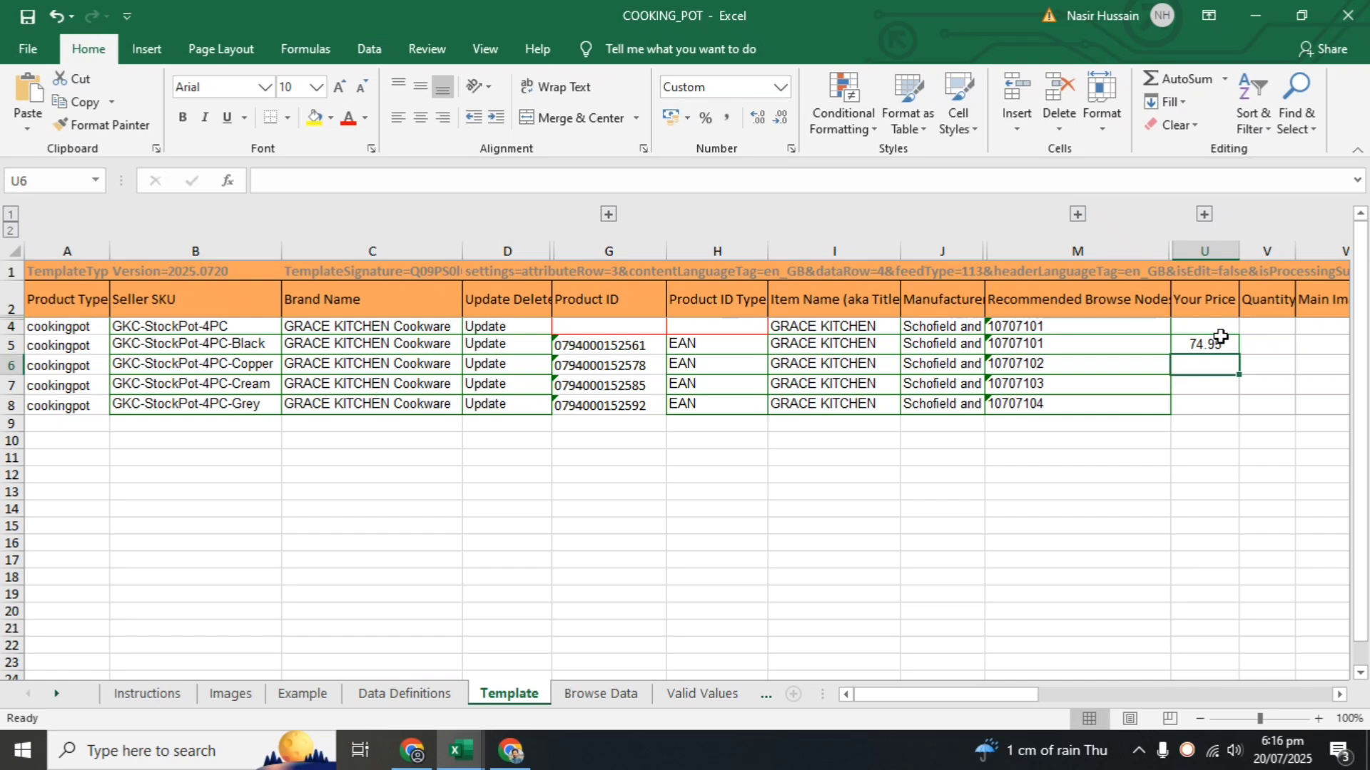
{"action": "left_click_drag", "start_coordinate": [1238, 352], "coordinate": [1238, 410]}
- Enter a quantity of 100 in V5 and fill it down to V8
{"action": "left_click", "coordinate": [1289, 344]}
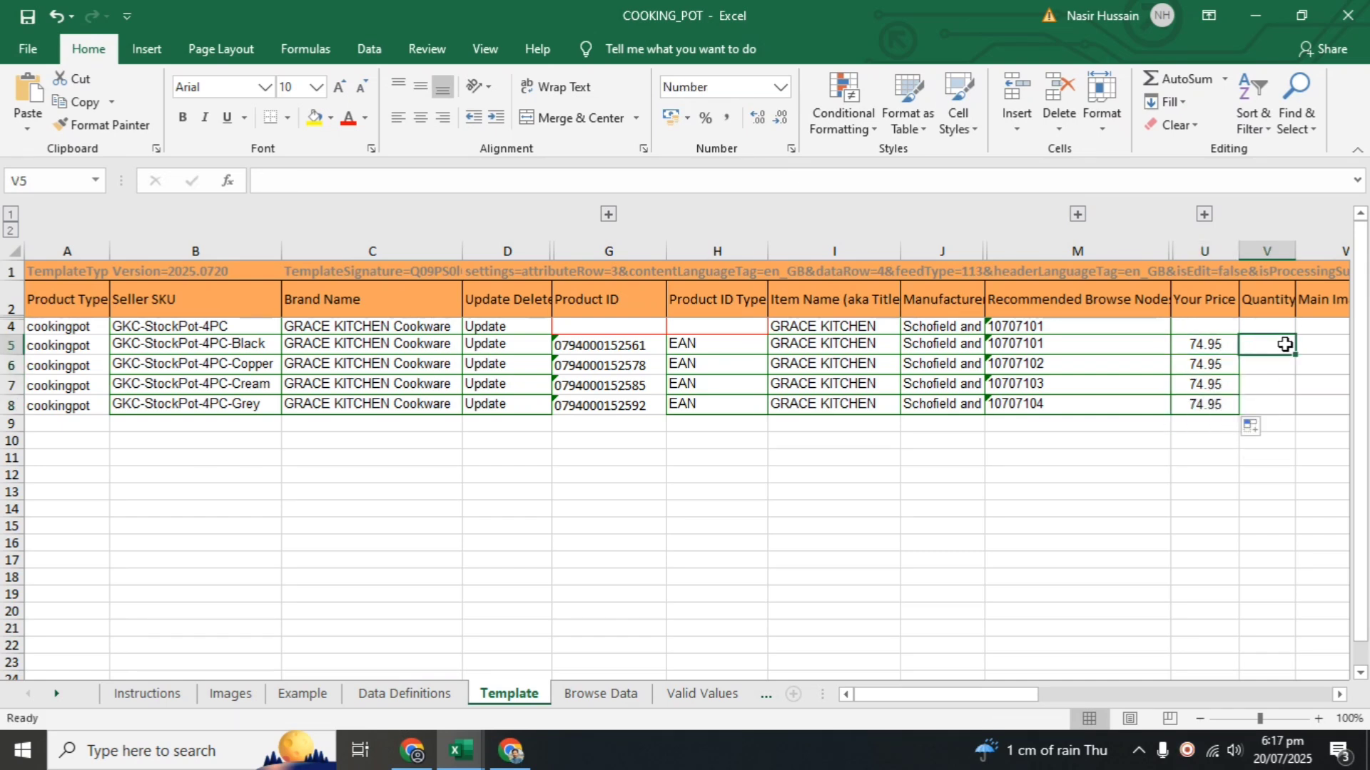
{"action": "type", "text": "100"}
{"action": "key", "text": "ctrl+Return"}
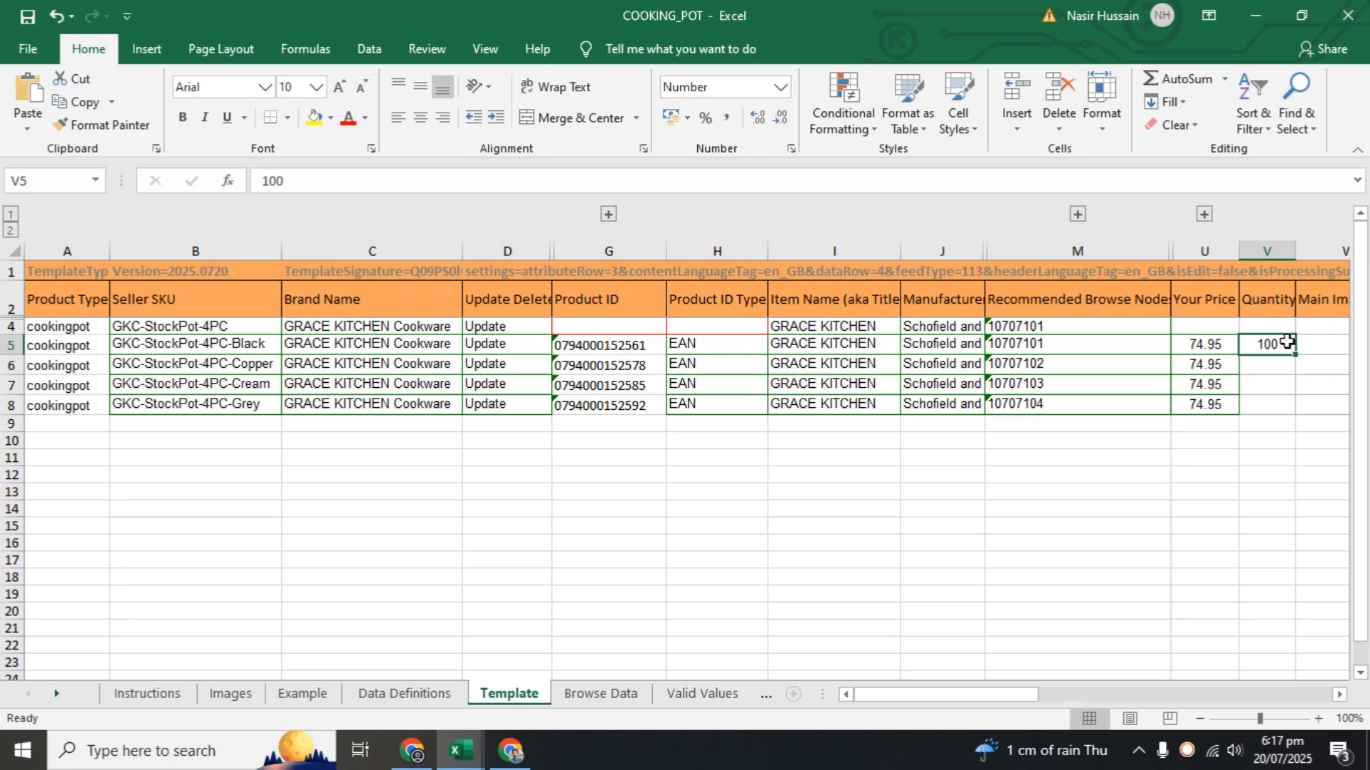
{"action": "left_click_drag", "start_coordinate": [1296, 355], "coordinate": [1259, 423]}
{"action": "mouse_move", "coordinate": [1033, 690]}
{"action": "left_mouse_down"}
{"action": "mouse_move", "coordinate": [1101, 697]}
{"action": "mouse_move", "coordinate": [1033, 700]}
{"action": "left_mouse_up"}
- Expand the hidden variation columns AN to AS
{"action": "left_click", "coordinate": [909, 349]}
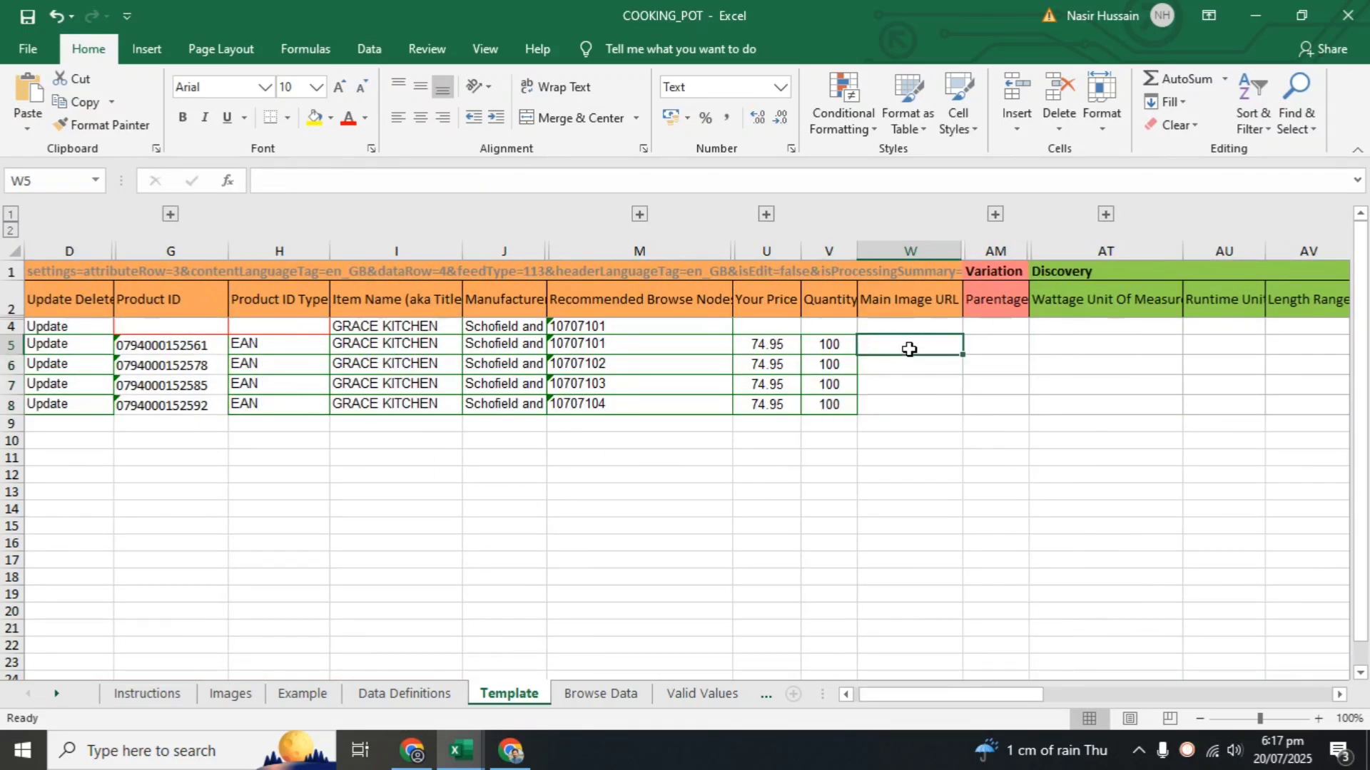
{"action": "key", "text": "Right"}
{"action": "key", "text": "Right"}
{"action": "key", "text": "Right"}
{"action": "key", "text": "Right"}
{"action": "key", "text": "Right"}
{"action": "key", "text": "Right"}
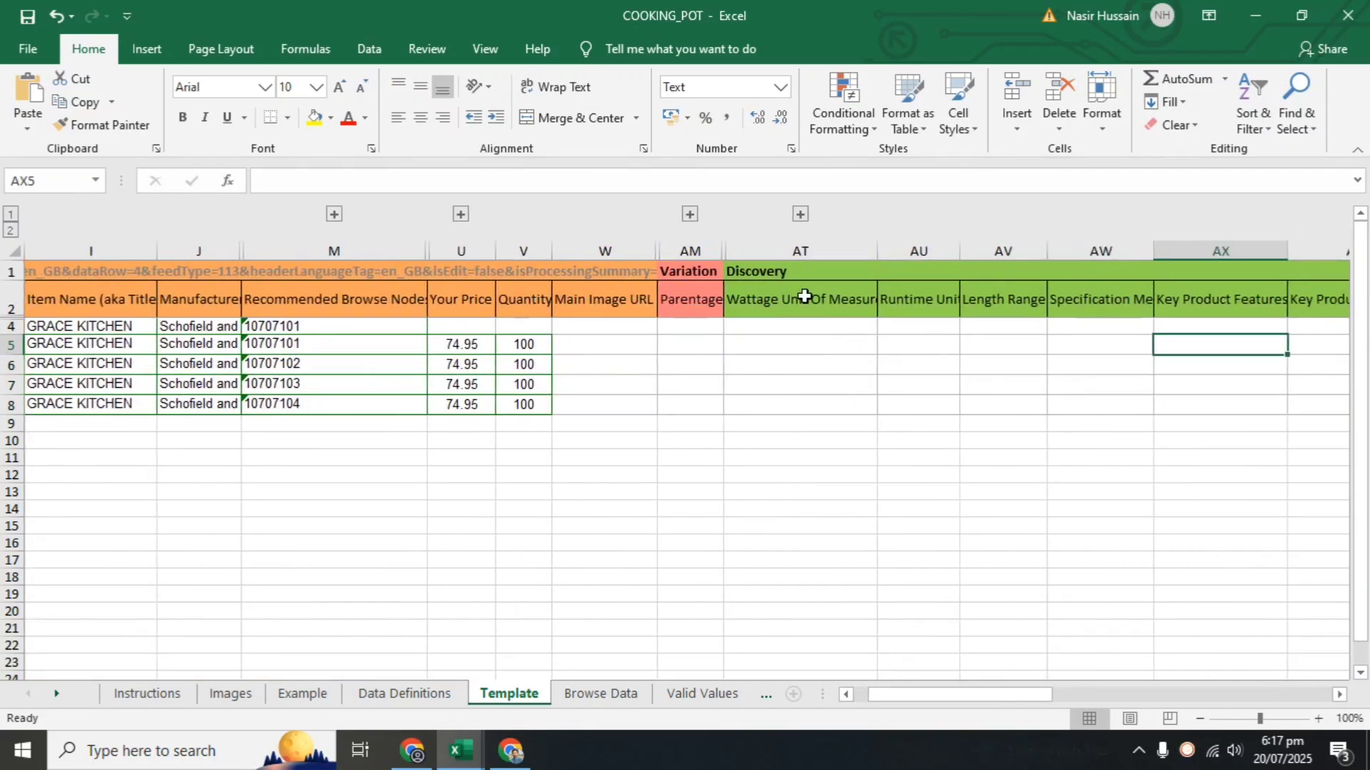
{"action": "left_click", "coordinate": [800, 214]}
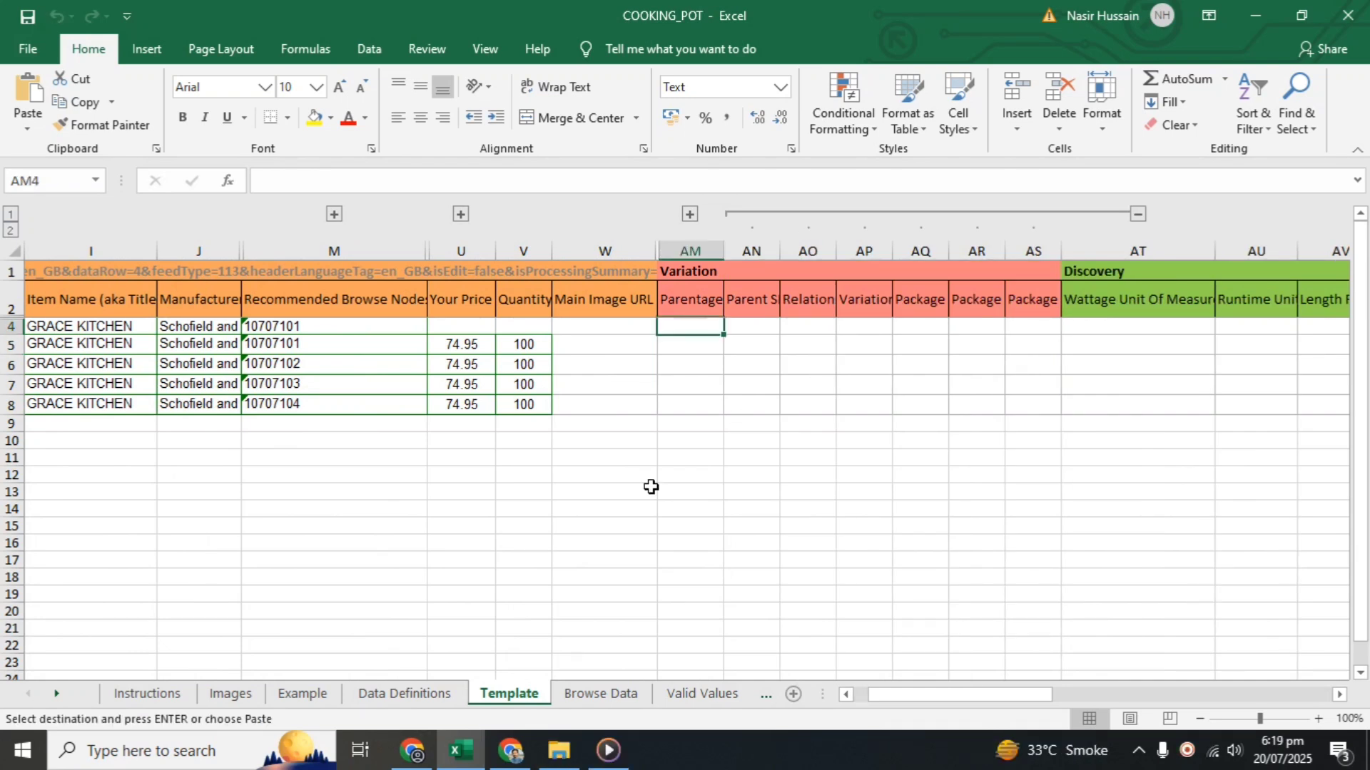
- Set Parentage to Parent in AM4 and Child in AM5:AM8
{"action": "left_click", "coordinate": [707, 327]}
{"action": "left_click", "coordinate": [733, 327]}
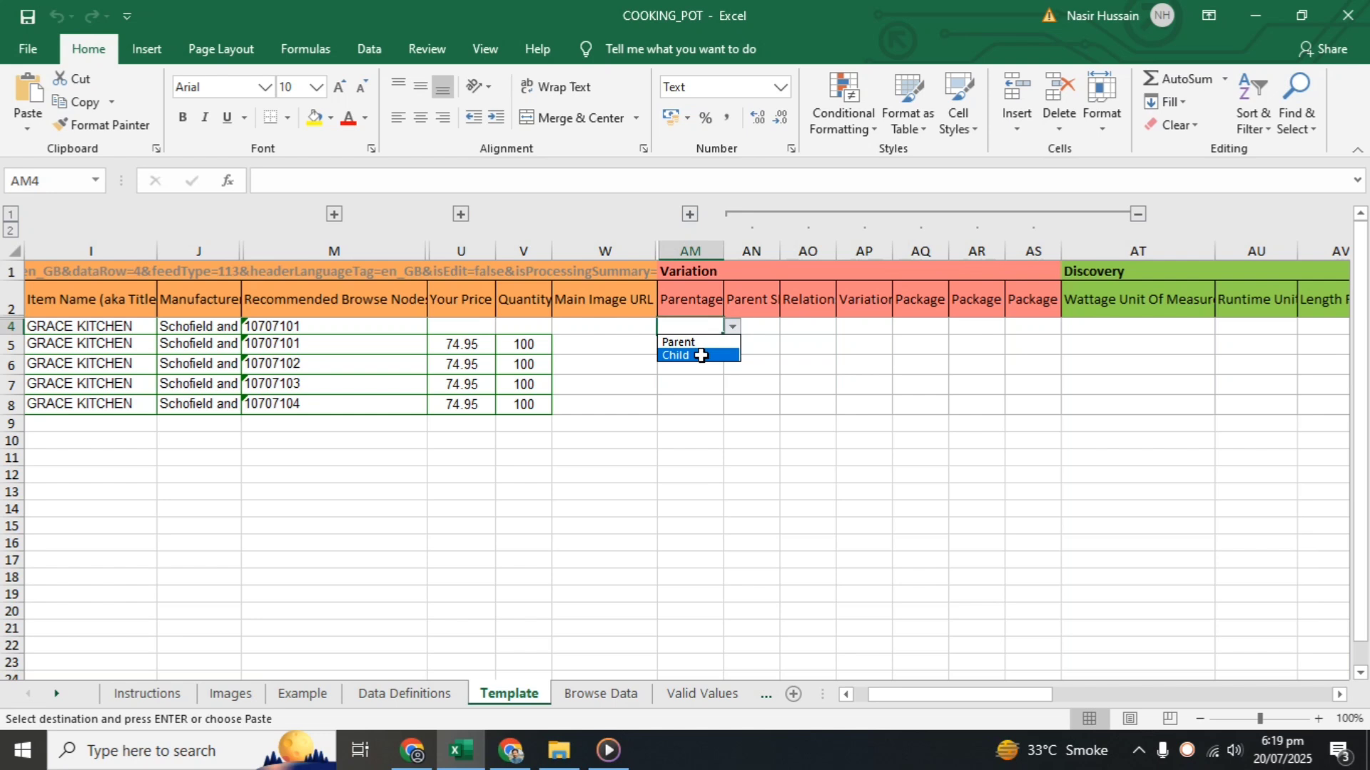
{"action": "left_click", "coordinate": [703, 345]}
{"action": "left_click", "coordinate": [704, 344]}
{"action": "left_click", "coordinate": [734, 348]}
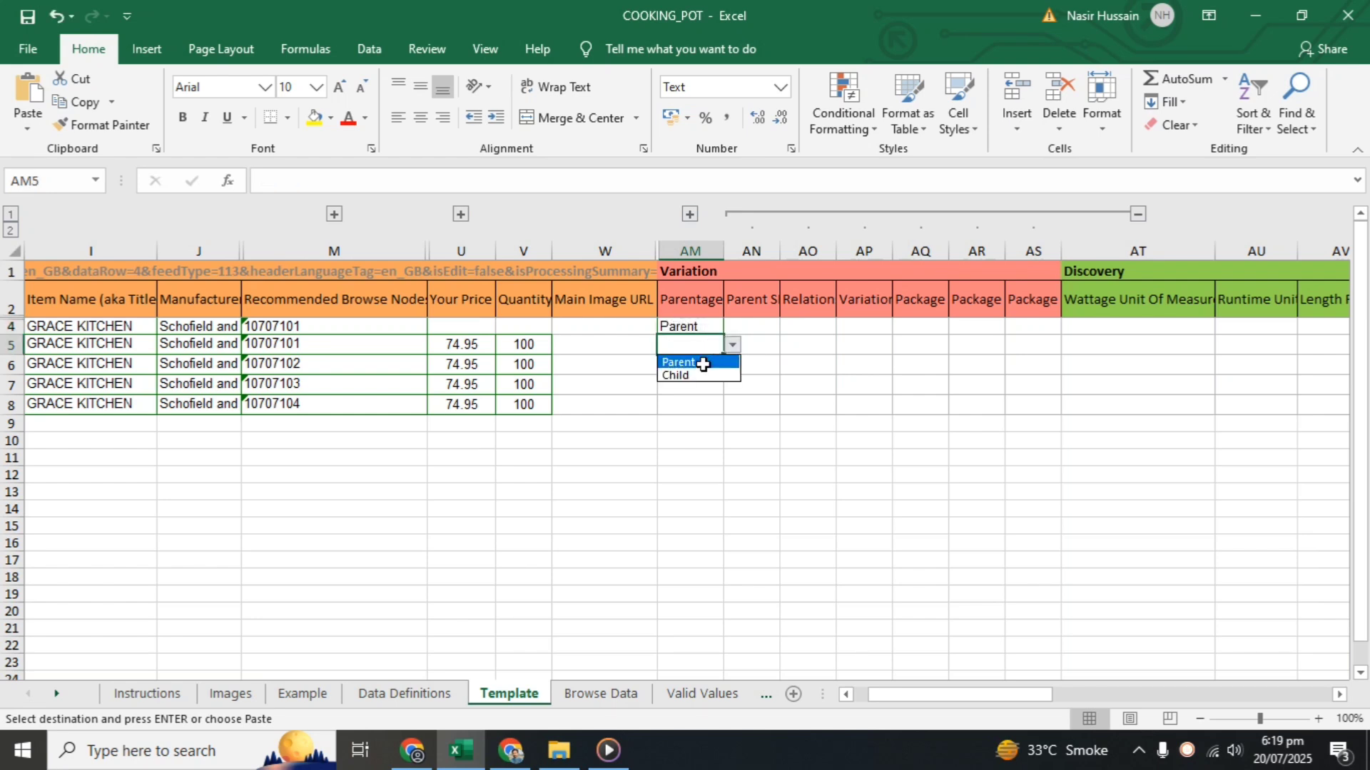
{"action": "left_click", "coordinate": [714, 371]}
{"action": "left_click_drag", "start_coordinate": [725, 355], "coordinate": [703, 411]}
{"action": "left_click", "coordinate": [783, 386]}
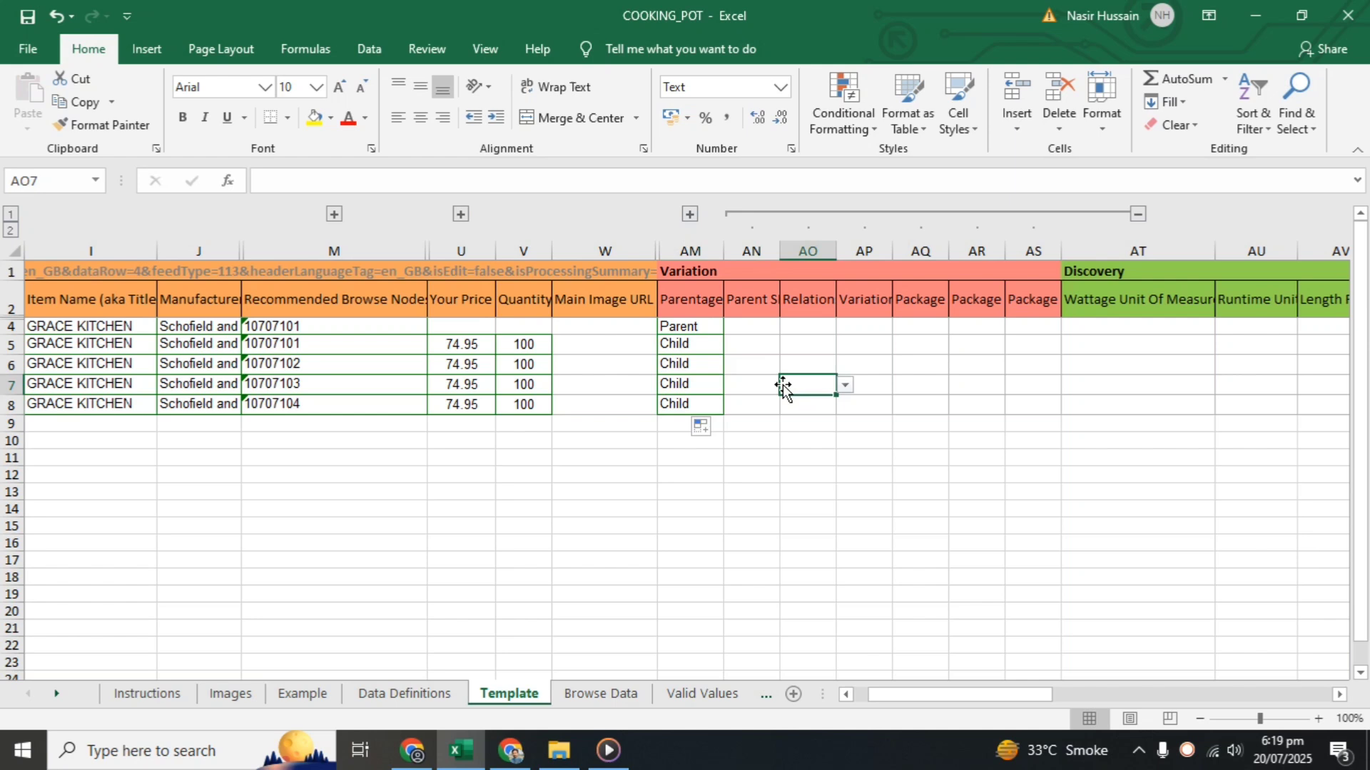
{"action": "left_click", "coordinate": [689, 404]}
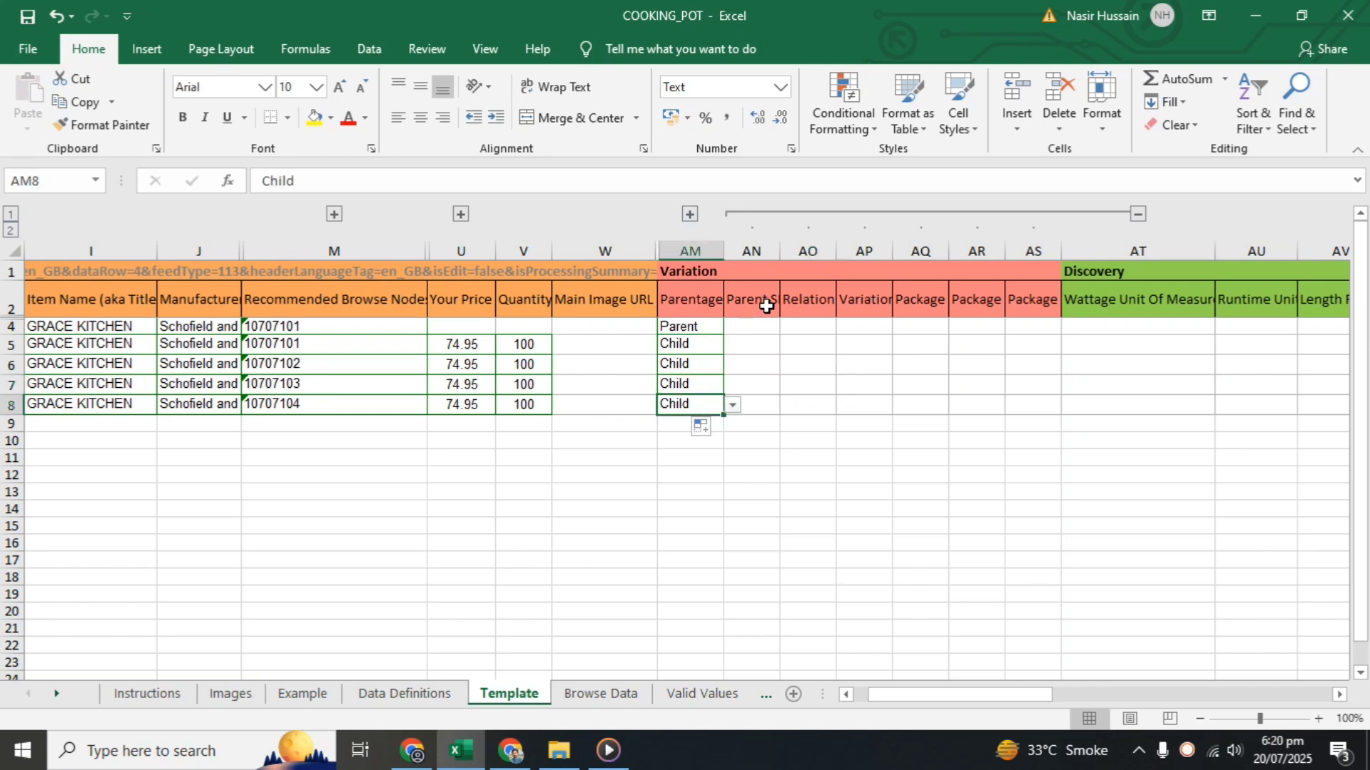
- Autofit column AN so the Parent SKU header is fully visible
{"action": "left_click", "coordinate": [766, 307]}
{"action": "left_click", "coordinate": [780, 242]}
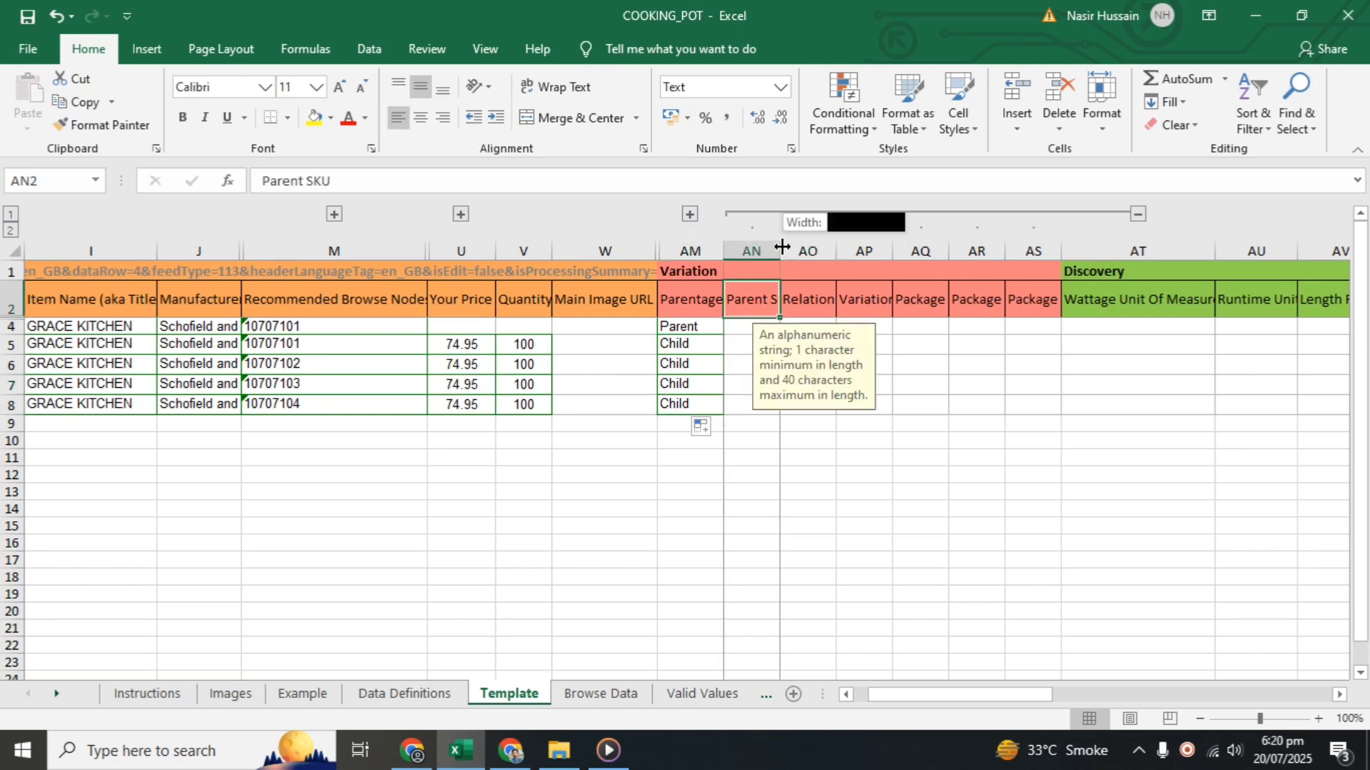
{"action": "double_click", "coordinate": [783, 243]}
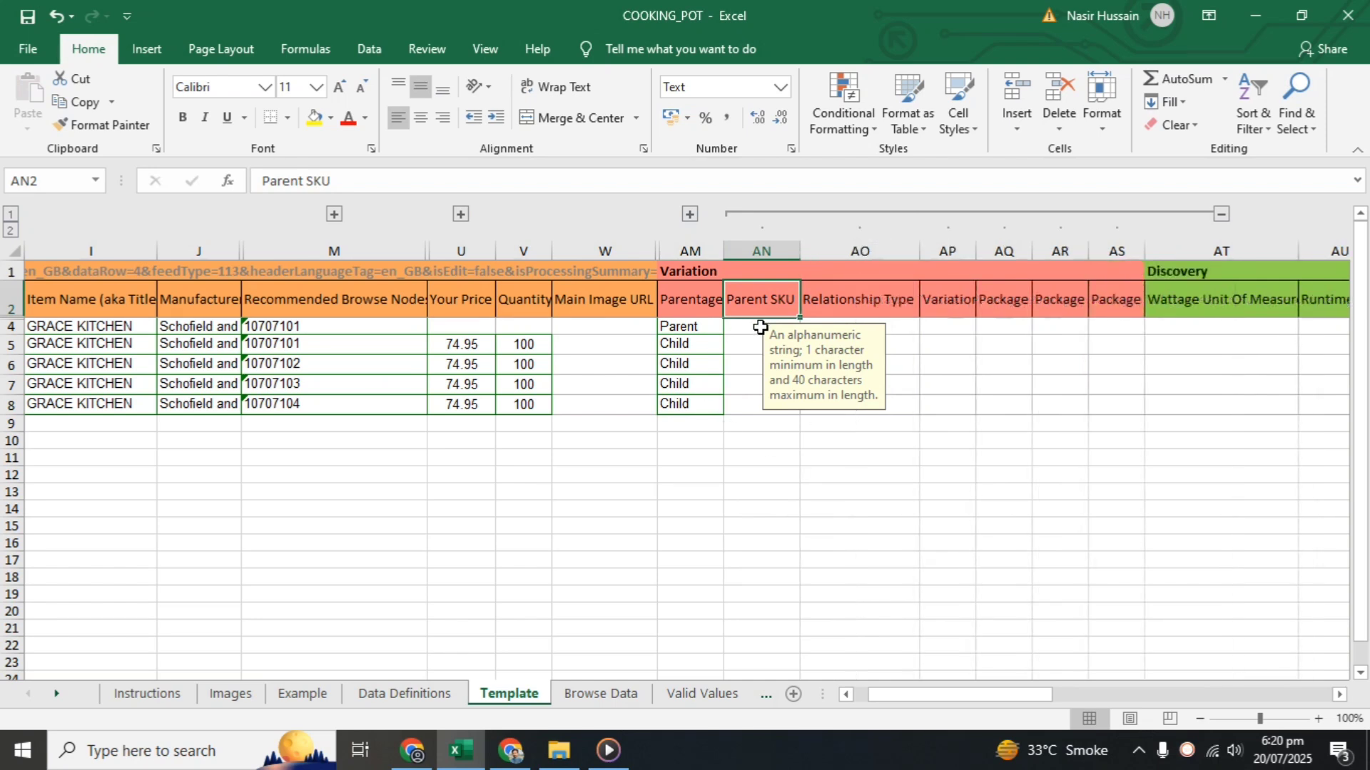
{"action": "left_click", "coordinate": [758, 326]}
{"action": "left_click", "coordinate": [775, 345]}
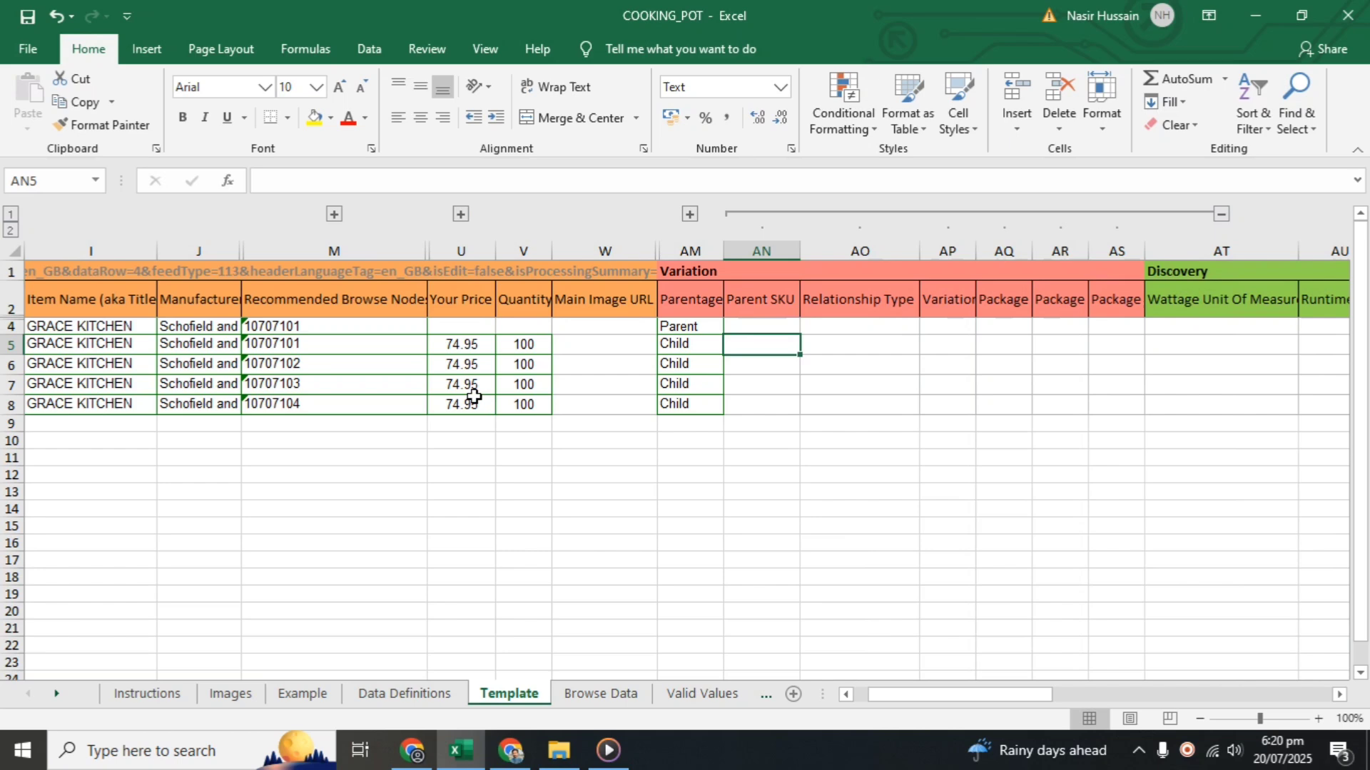
- Copy seller SKU GKC-StockPot-4PC from B4 into AN5 and autofit column AN
{"action": "scroll", "coordinate": [473, 388], "scroll_direction": "left", "scroll_amount": 10}
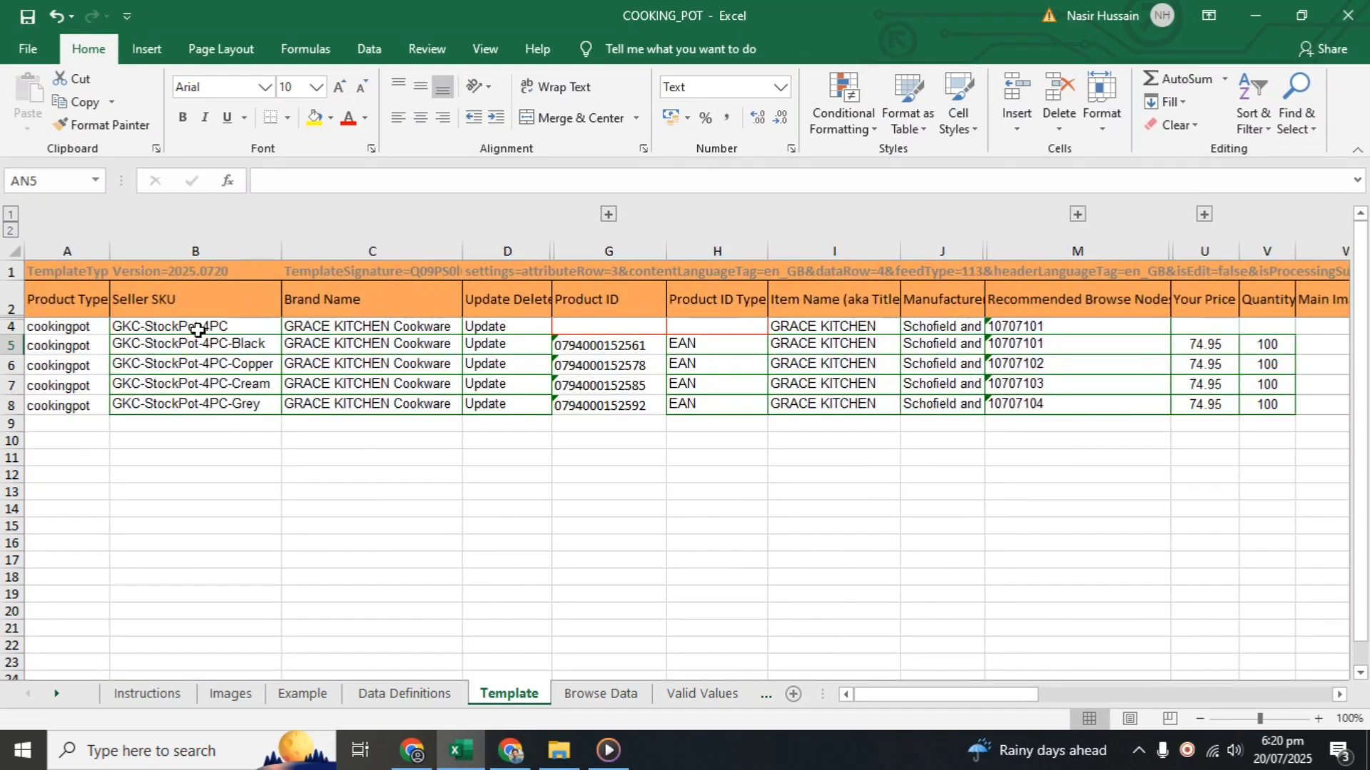
{"action": "left_click", "coordinate": [187, 329]}
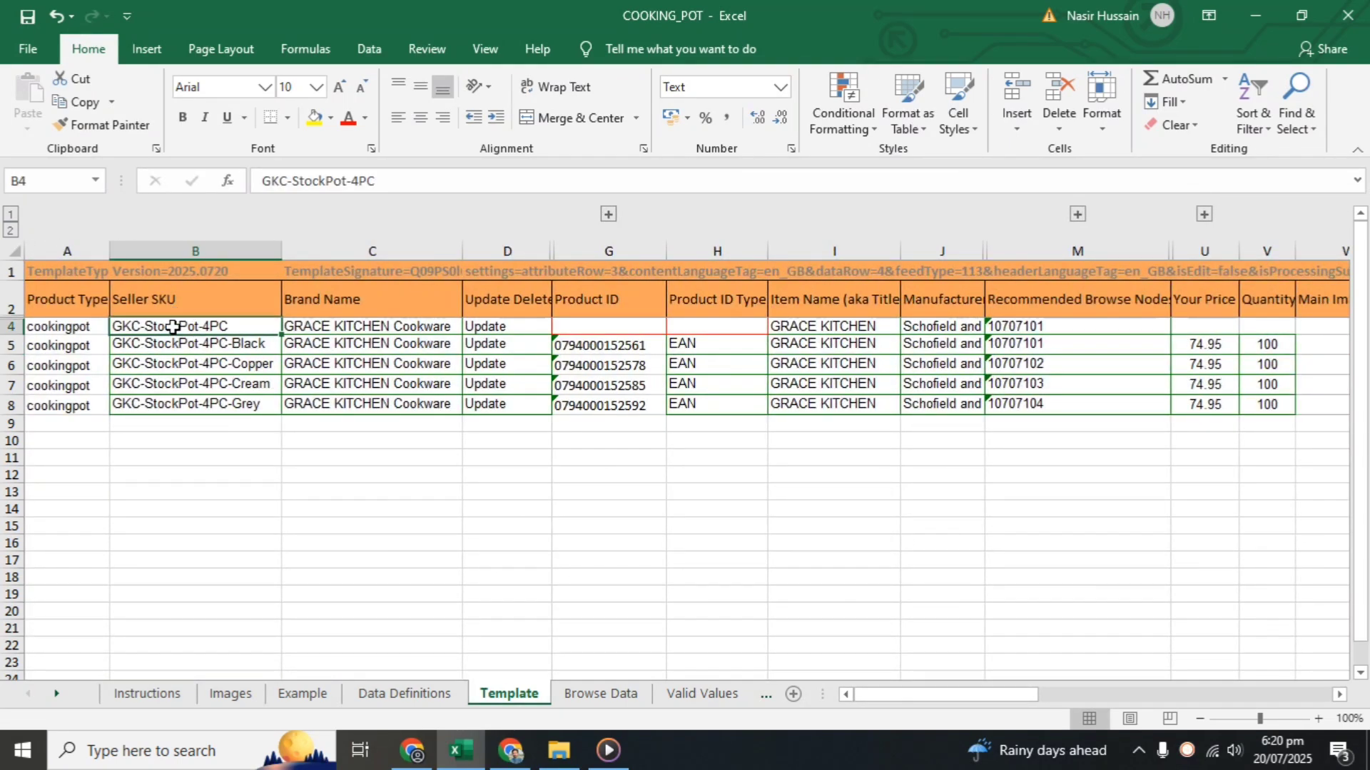
{"action": "right_click", "coordinate": [172, 327]}
{"action": "left_click", "coordinate": [251, 286]}
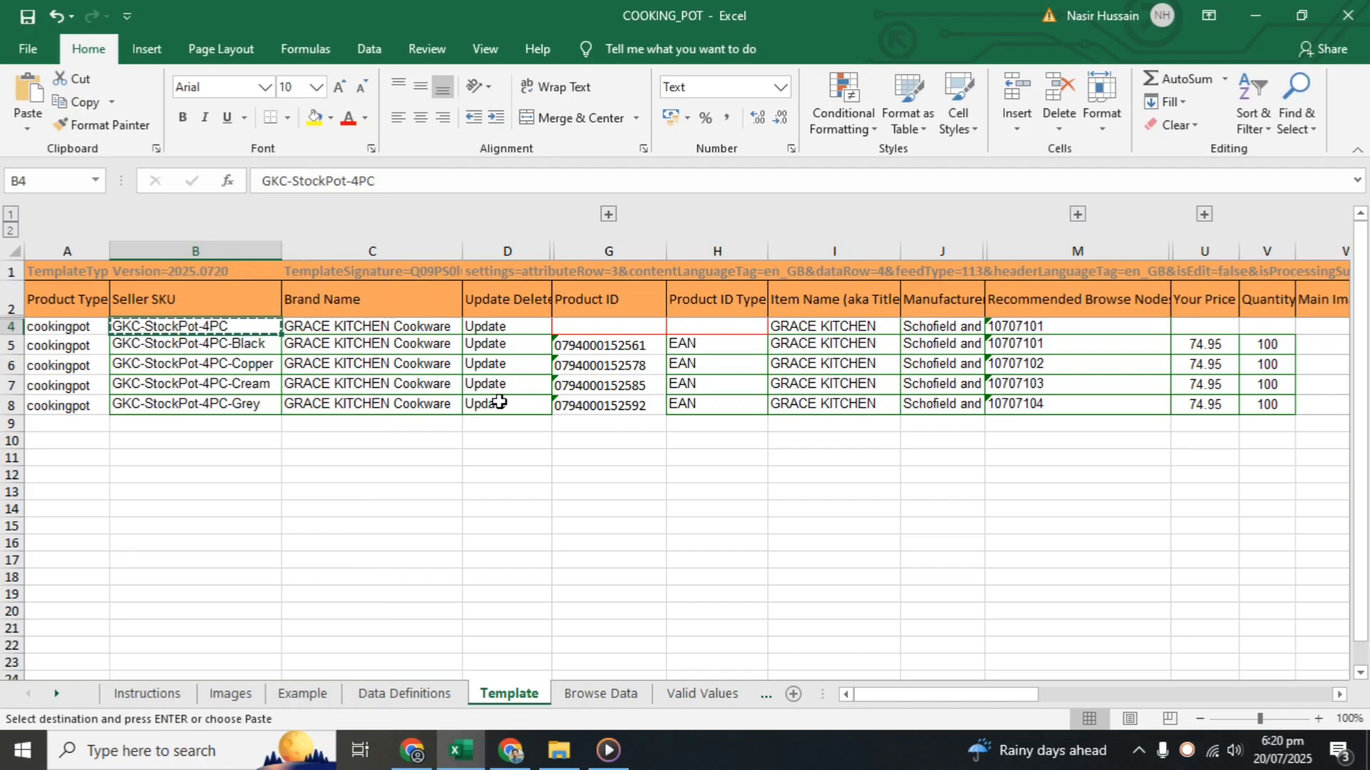
{"action": "left_click", "coordinate": [500, 403]}
{"action": "key", "text": "Right"}
{"action": "key", "text": "Right"}
{"action": "key", "text": "Right"}
{"action": "key", "text": "Right"}
{"action": "key", "text": "Right"}
{"action": "key", "text": "Right"}
{"action": "key", "text": "Right"}
{"action": "key", "text": "Right"}
{"action": "key", "text": "Right"}
{"action": "key", "text": "Right"}
{"action": "key", "text": "Right"}
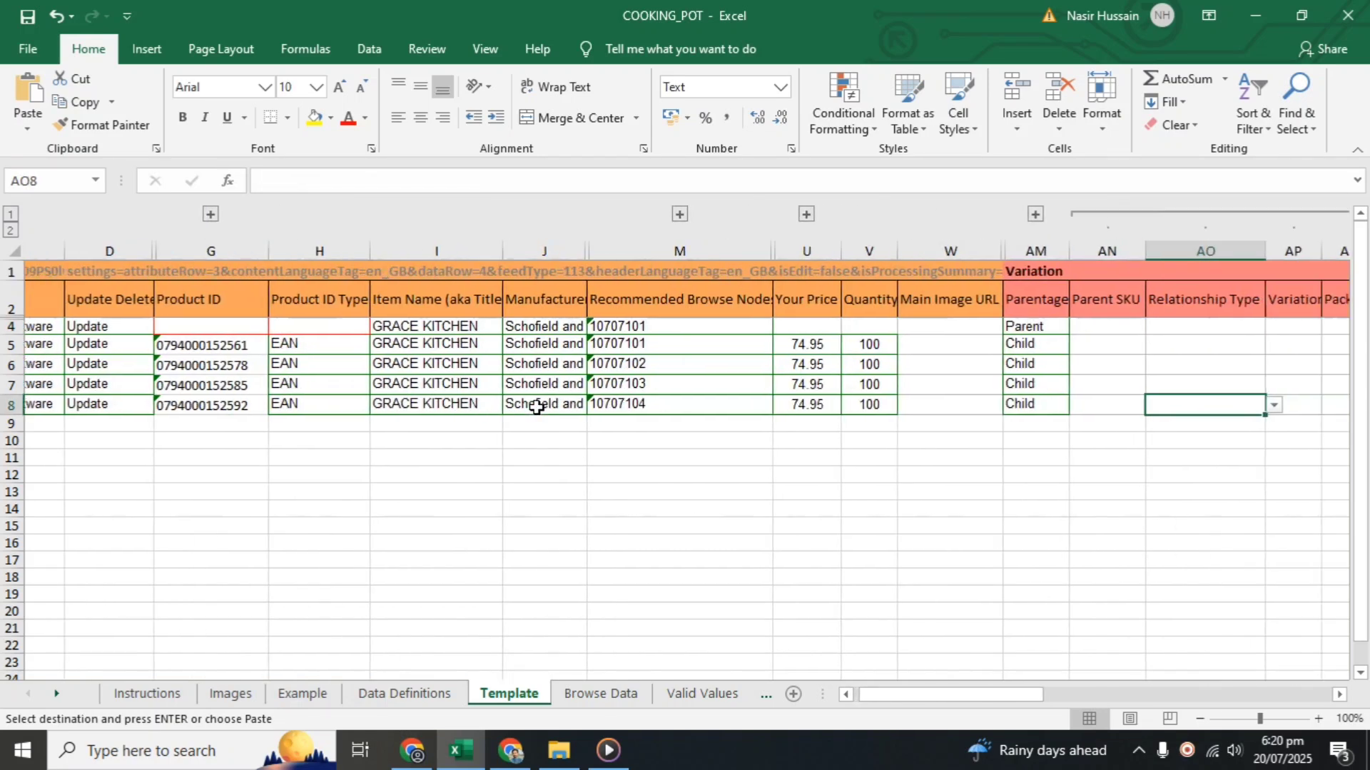
{"action": "key", "text": "Right"}
{"action": "key", "text": "Right"}
{"action": "key", "text": "Right"}
{"action": "key", "text": "Right"}
{"action": "key", "text": "Right"}
{"action": "key", "text": "Right"}
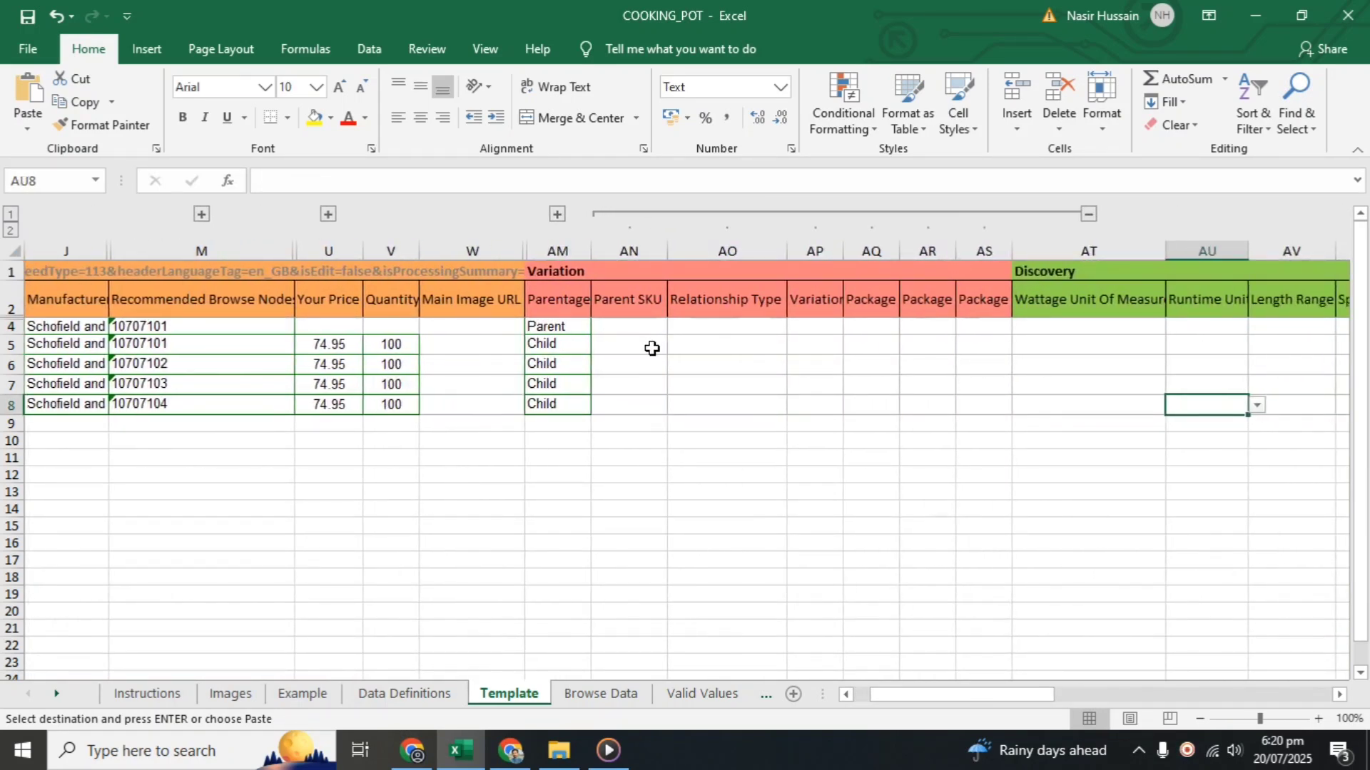
{"action": "left_click", "coordinate": [649, 346]}
{"action": "key", "text": "ctrl+v"}
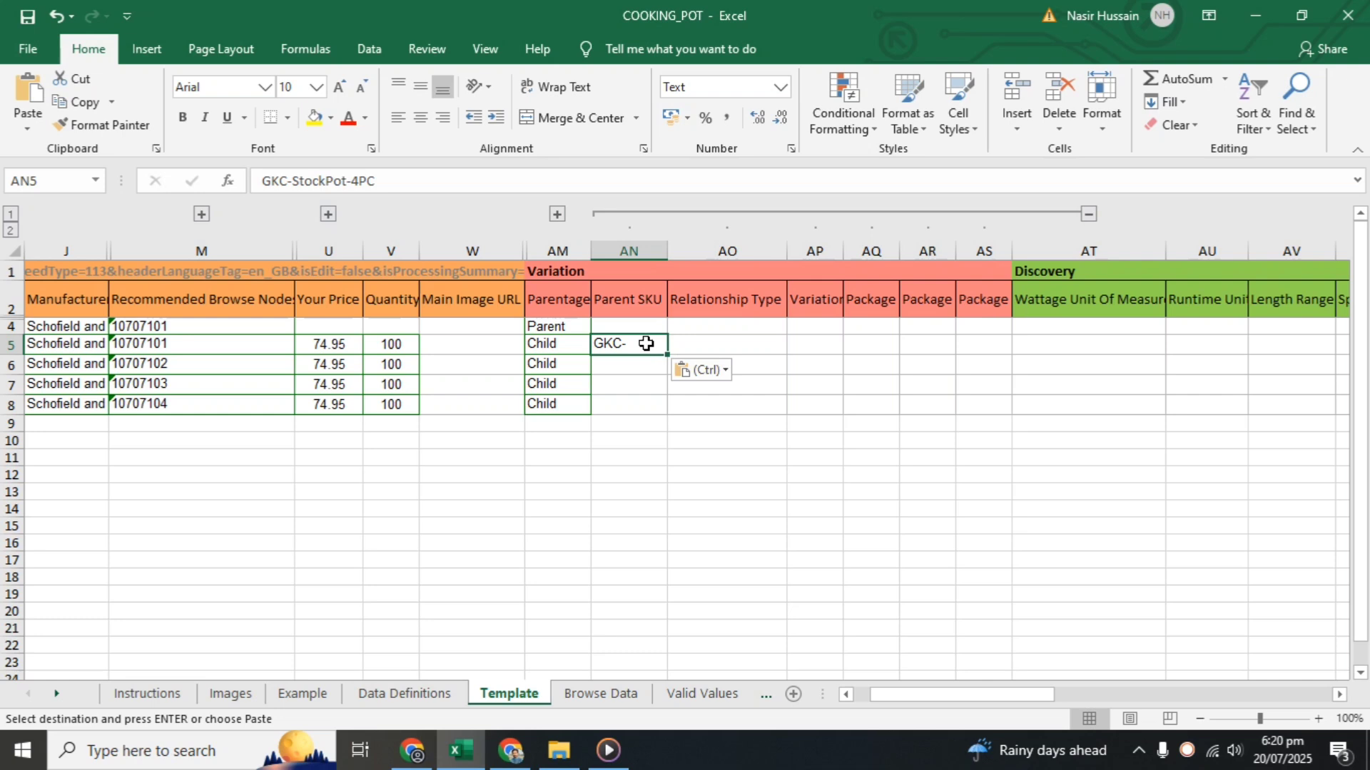
{"action": "double_click", "coordinate": [668, 257]}
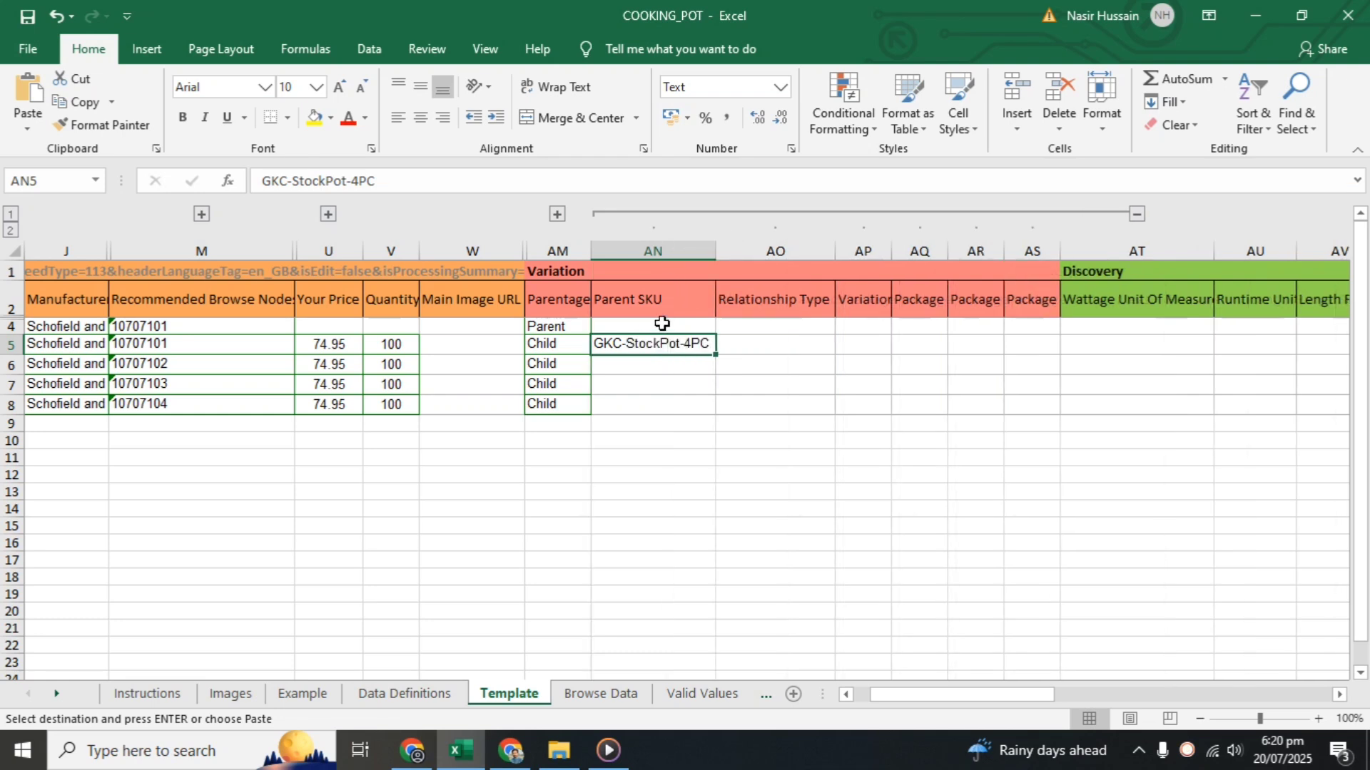
- Fill GKC-StockPot-4PC down the Parent SKU column to AN8
{"action": "right_click", "coordinate": [659, 364]}
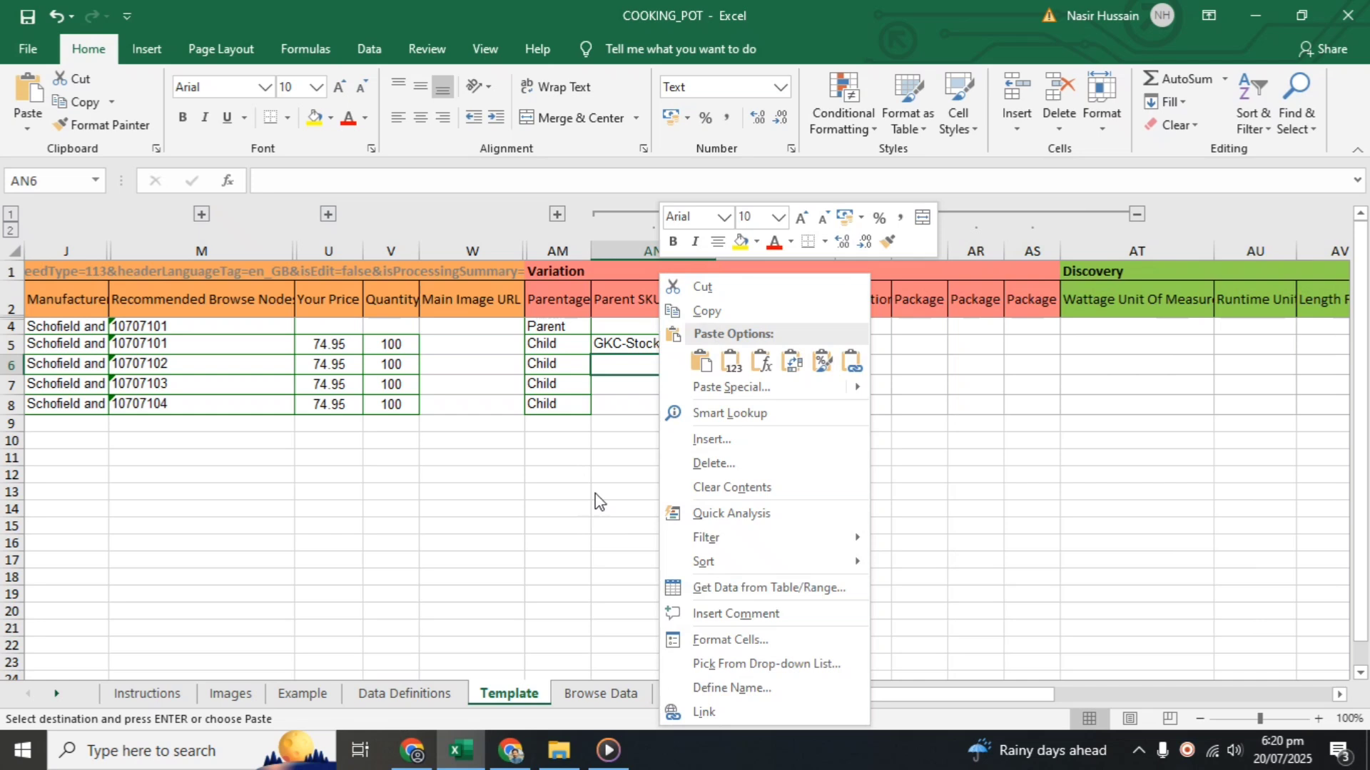
{"action": "key", "text": "Escape"}
{"action": "left_click", "coordinate": [678, 342]}
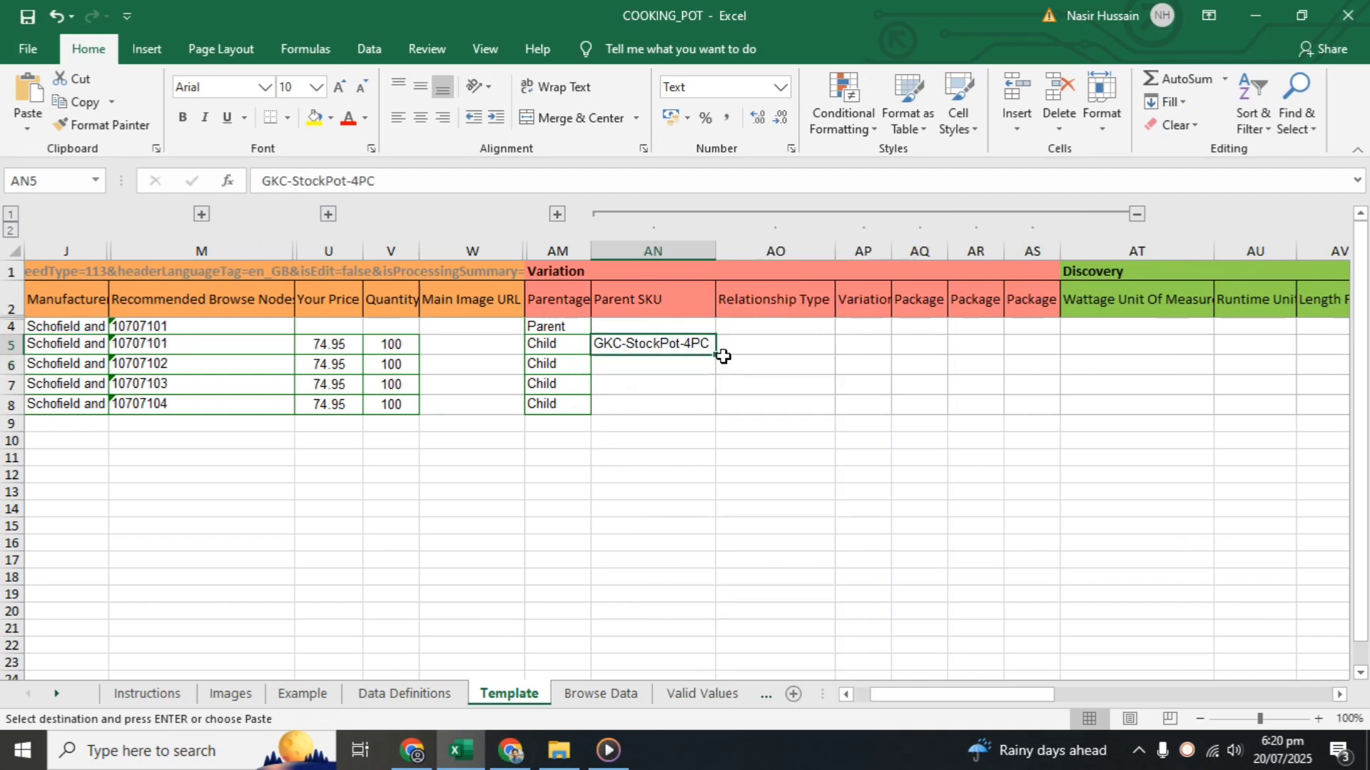
{"action": "left_click_drag", "start_coordinate": [722, 356], "coordinate": [701, 419]}
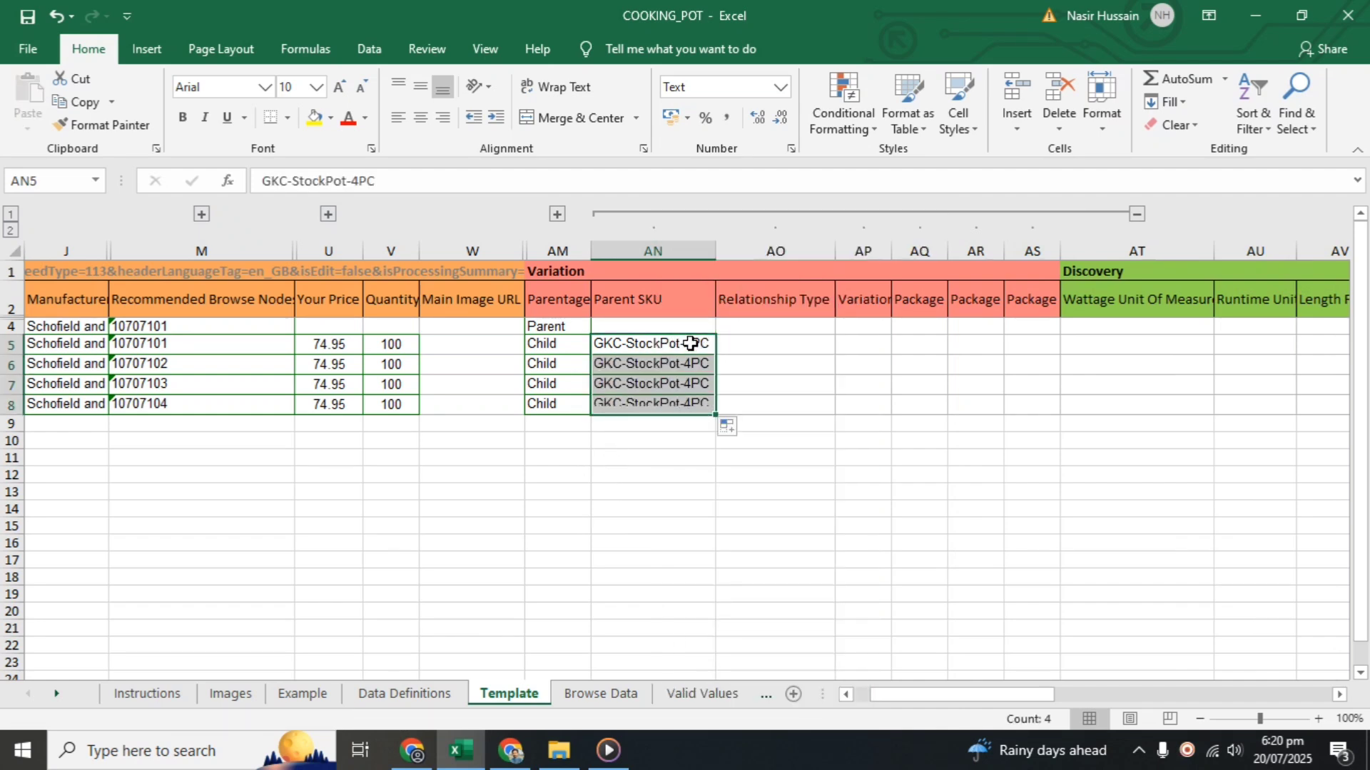
{"action": "left_click", "coordinate": [816, 339]}
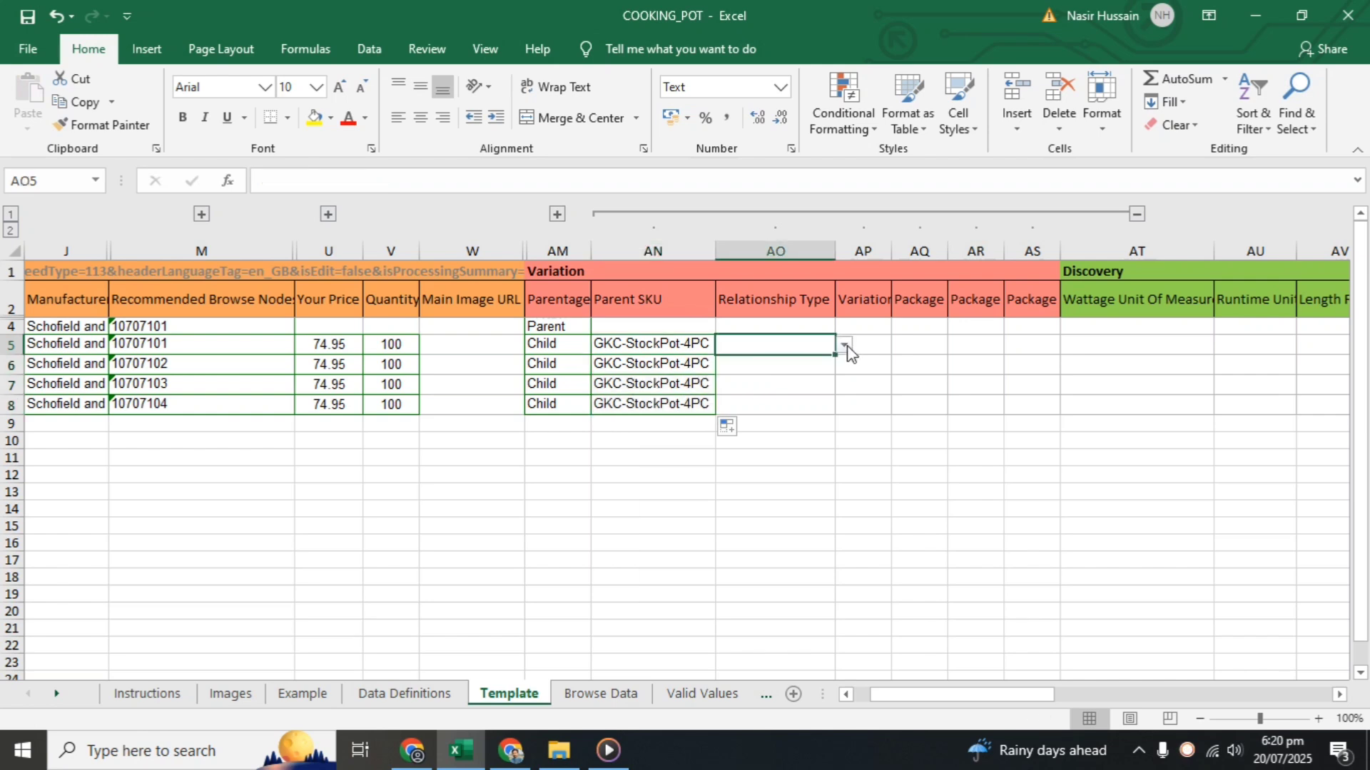
- Set Relationship Type to Variation in AO5 and fill it down to AO8
{"action": "left_click", "coordinate": [846, 345]}
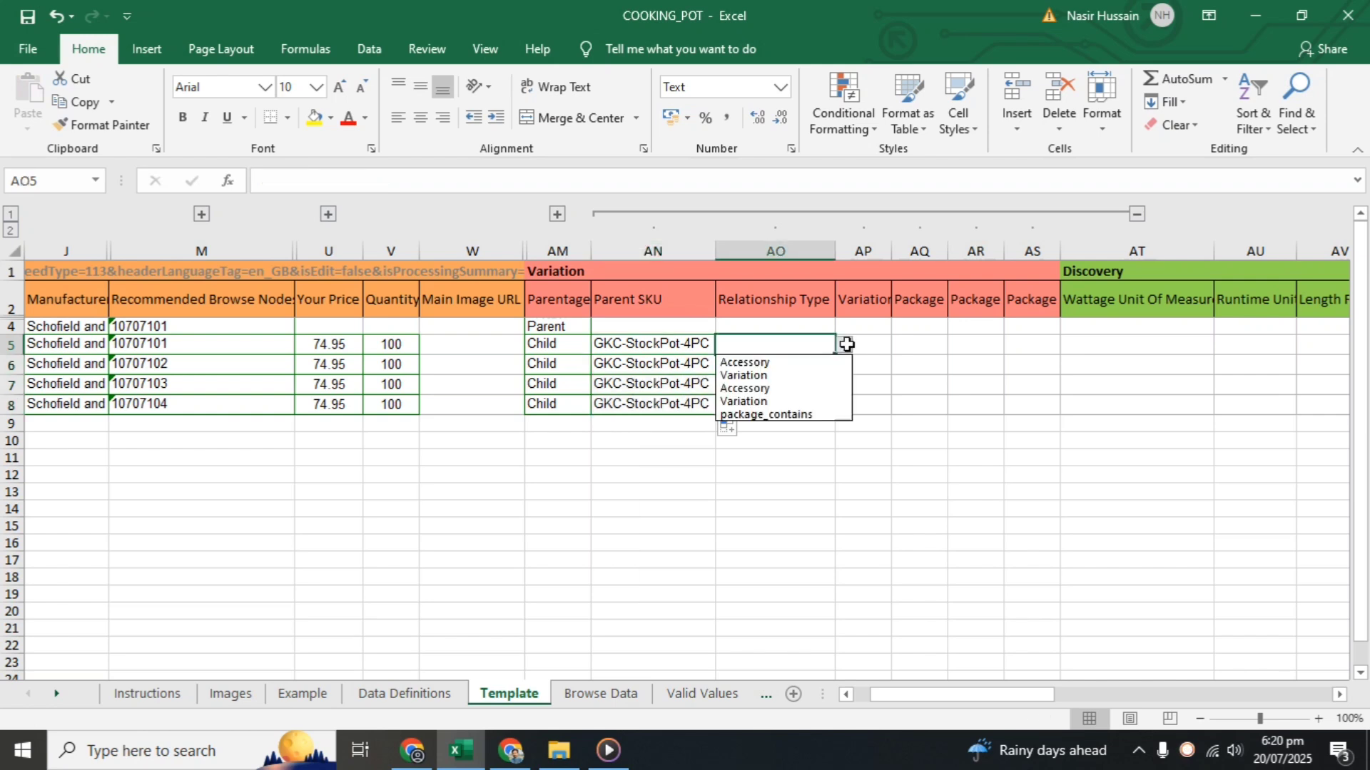
{"action": "left_click", "coordinate": [781, 378]}
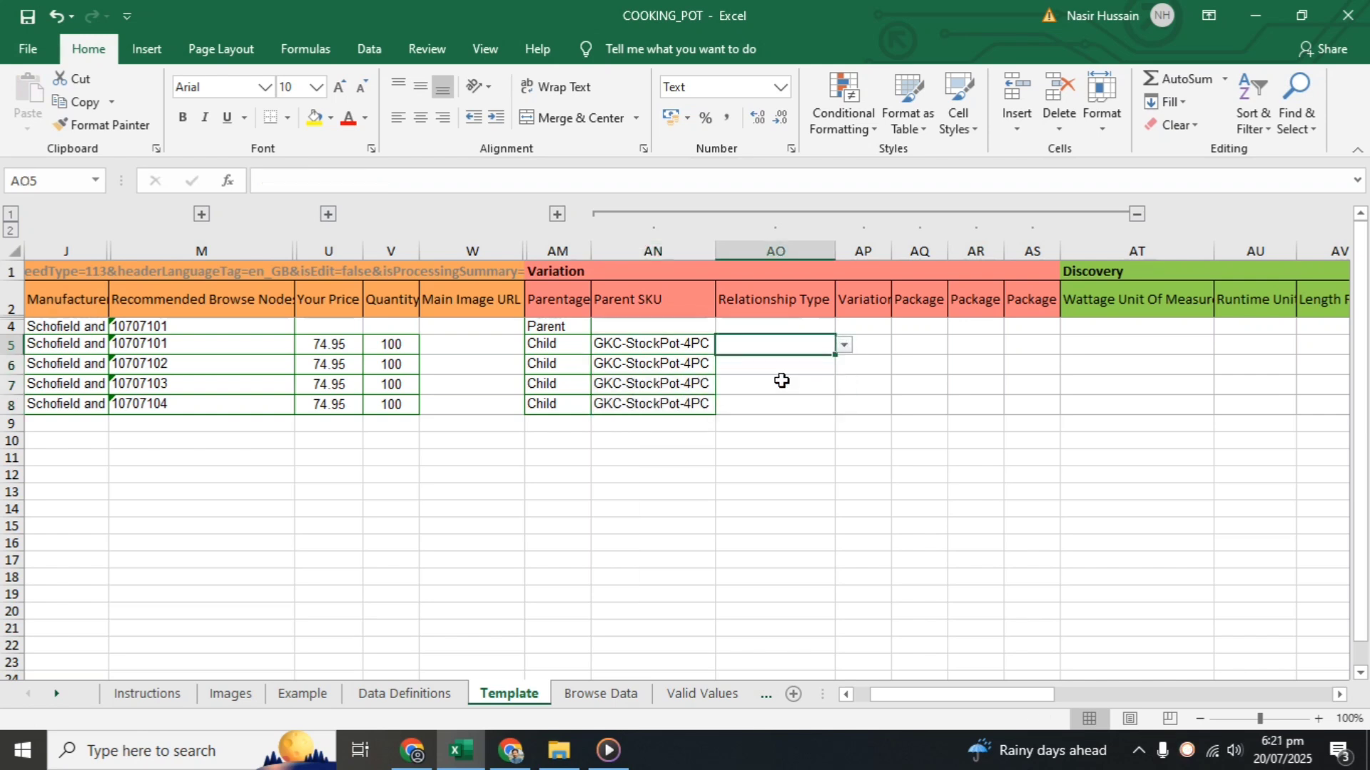
{"action": "left_click", "coordinate": [843, 345]}
{"action": "key", "text": "Escape"}
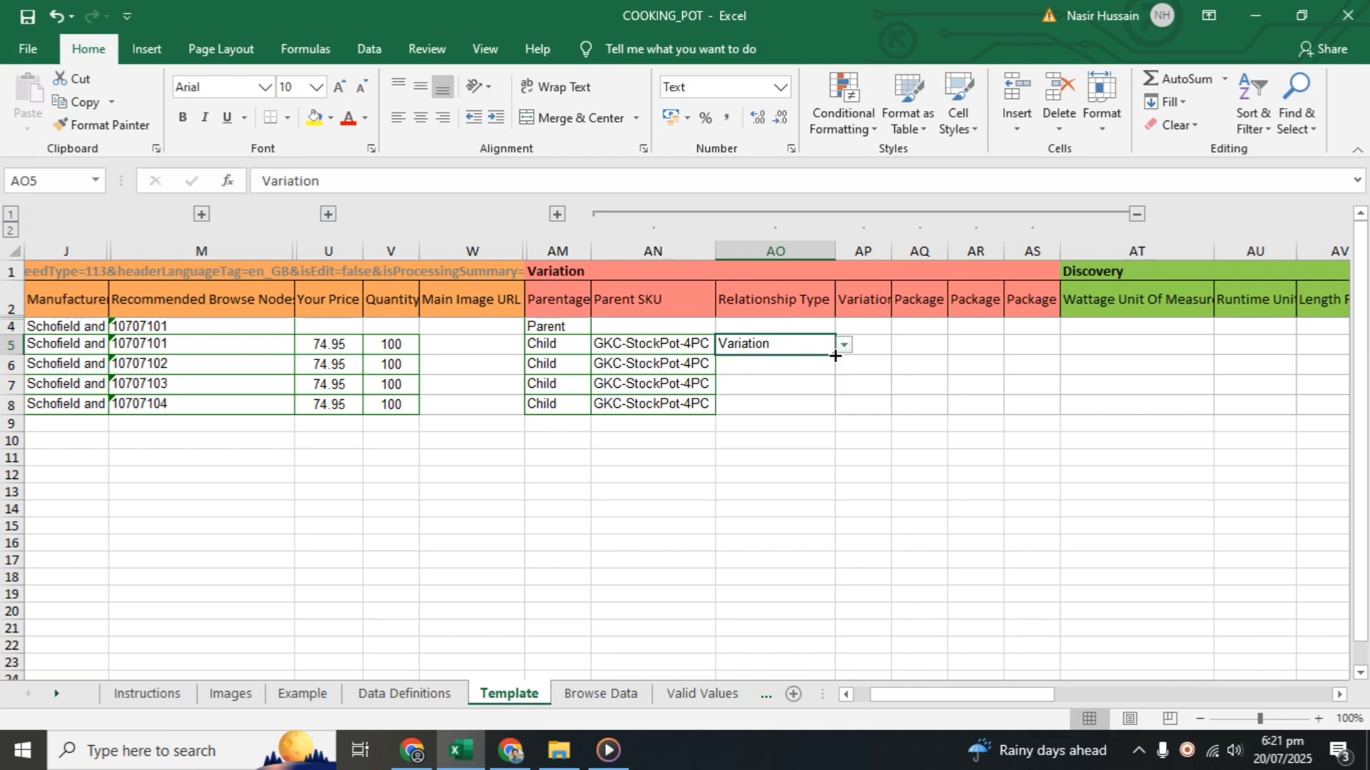
{"action": "left_click_drag", "start_coordinate": [835, 355], "coordinate": [820, 412]}
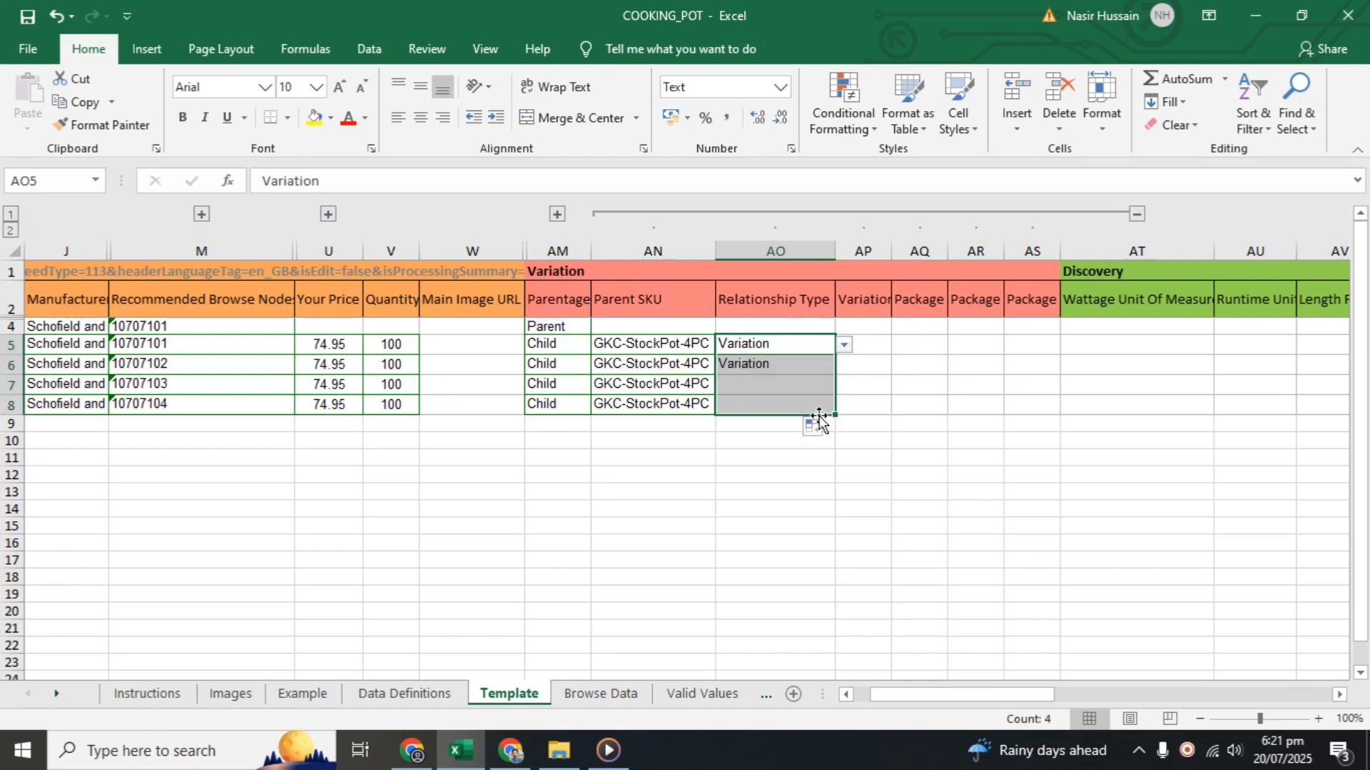
{"action": "left_click", "coordinate": [952, 438]}
- Widen column AP and set Variation Theme to Color-Size for rows 4–8
{"action": "left_click", "coordinate": [863, 326]}
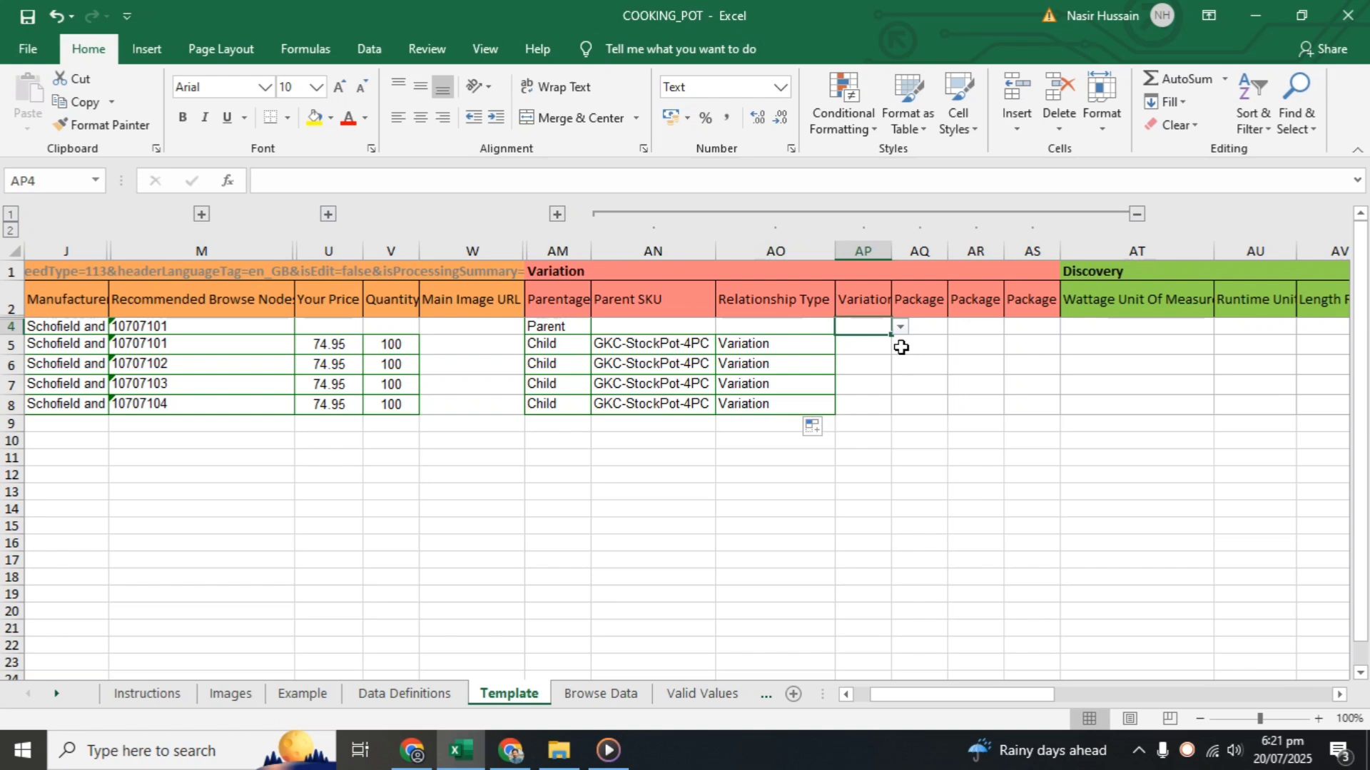
{"action": "left_click", "coordinate": [901, 326]}
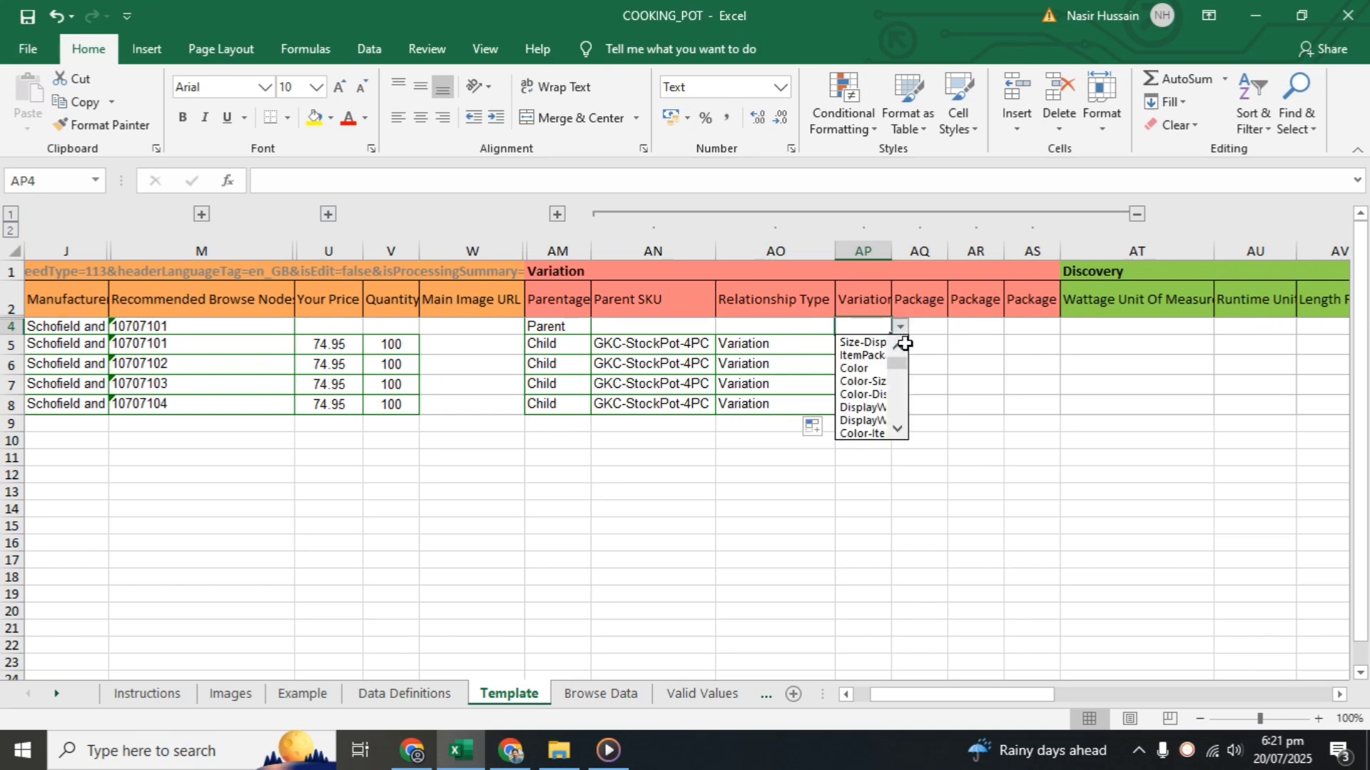
{"action": "left_click", "coordinate": [892, 251]}
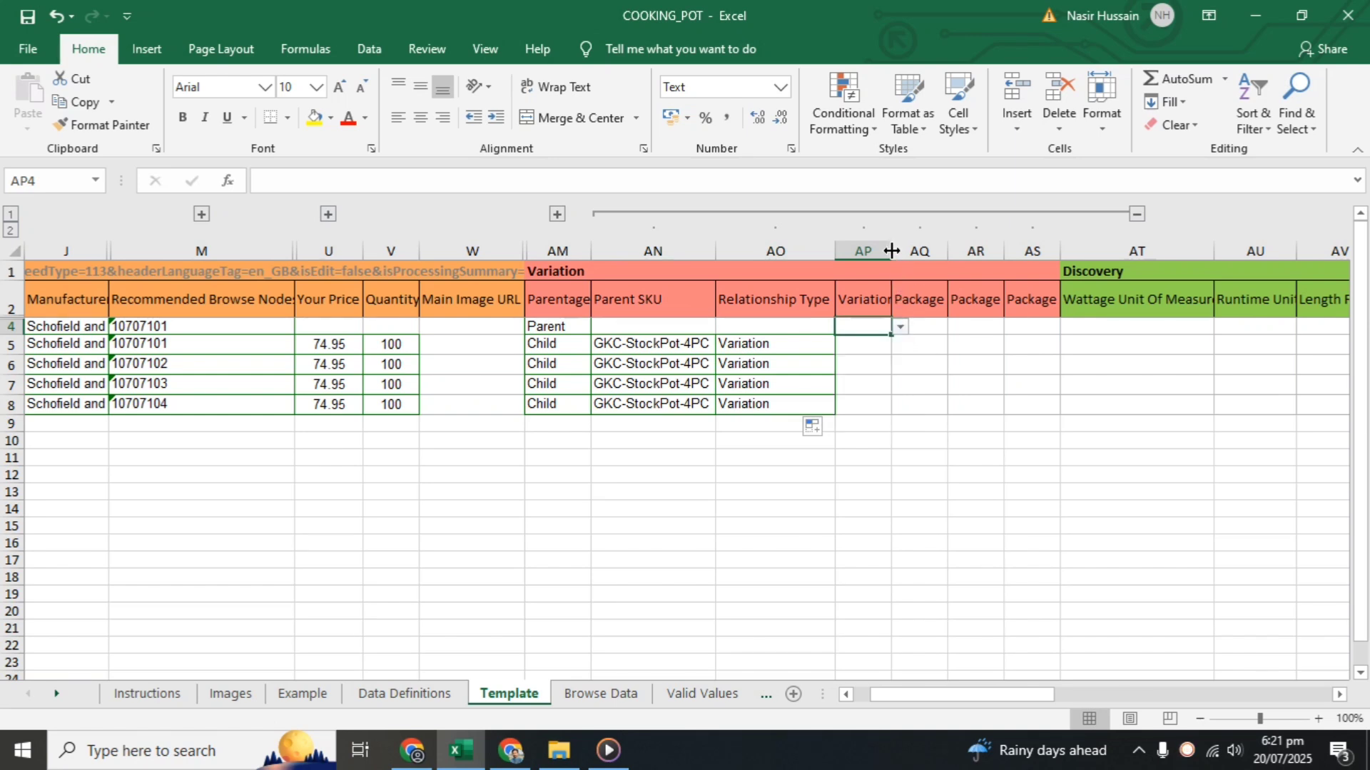
{"action": "left_click_drag", "start_coordinate": [892, 251], "coordinate": [966, 246]}
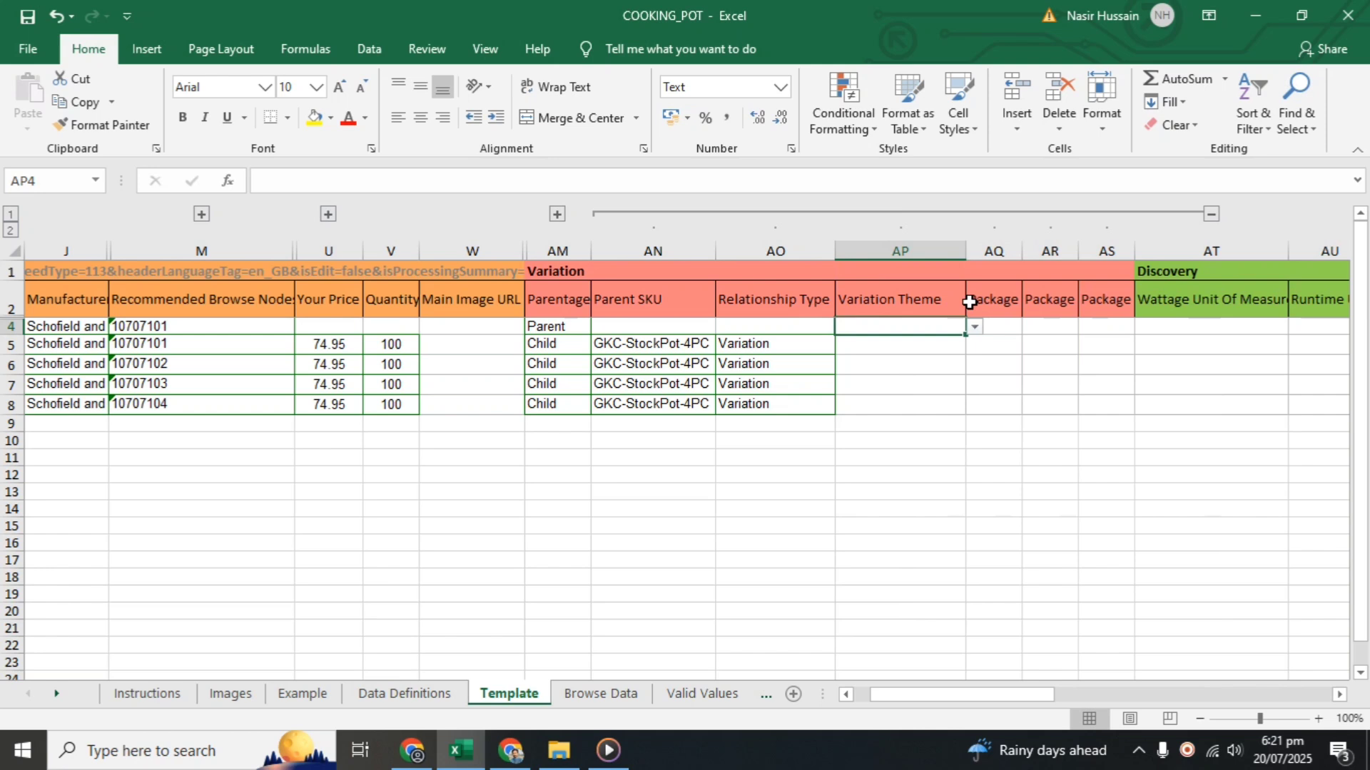
{"action": "left_click", "coordinate": [974, 327]}
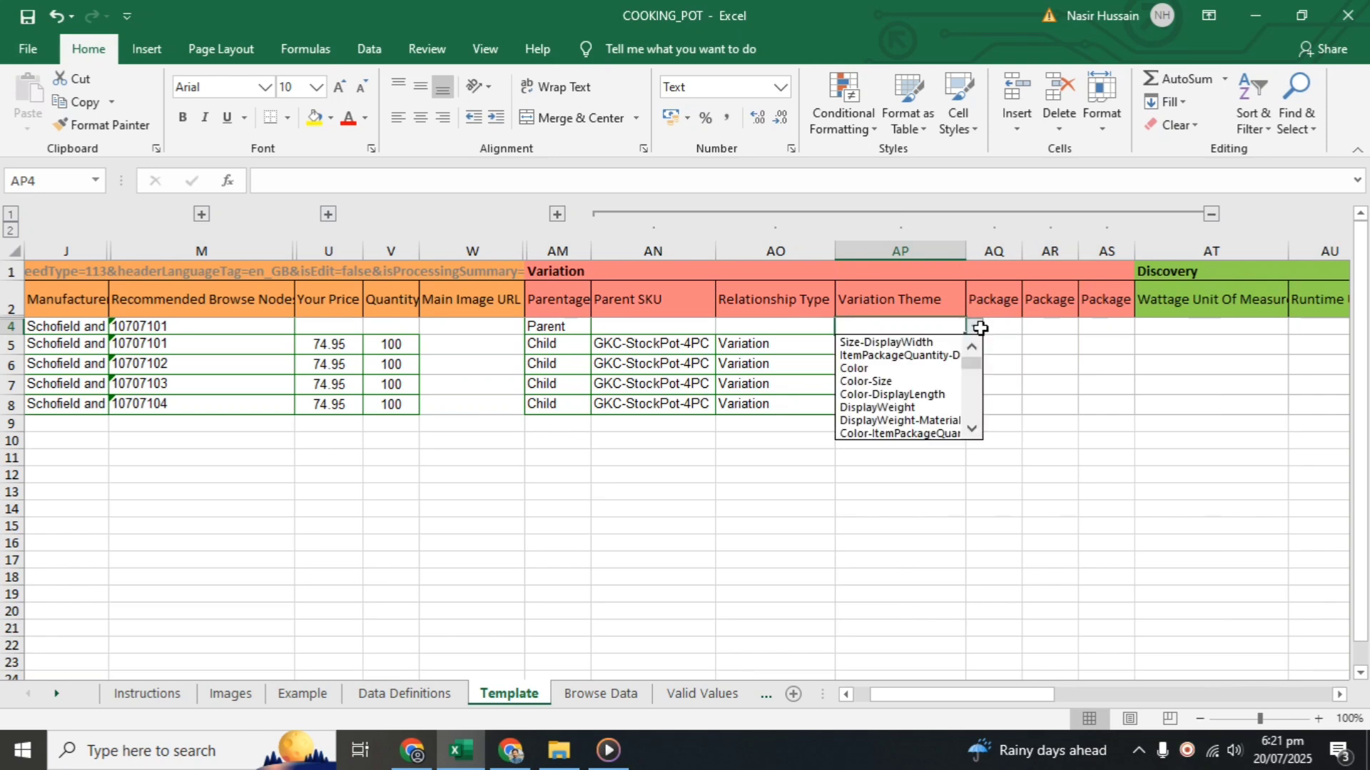
{"action": "left_click", "coordinate": [900, 383]}
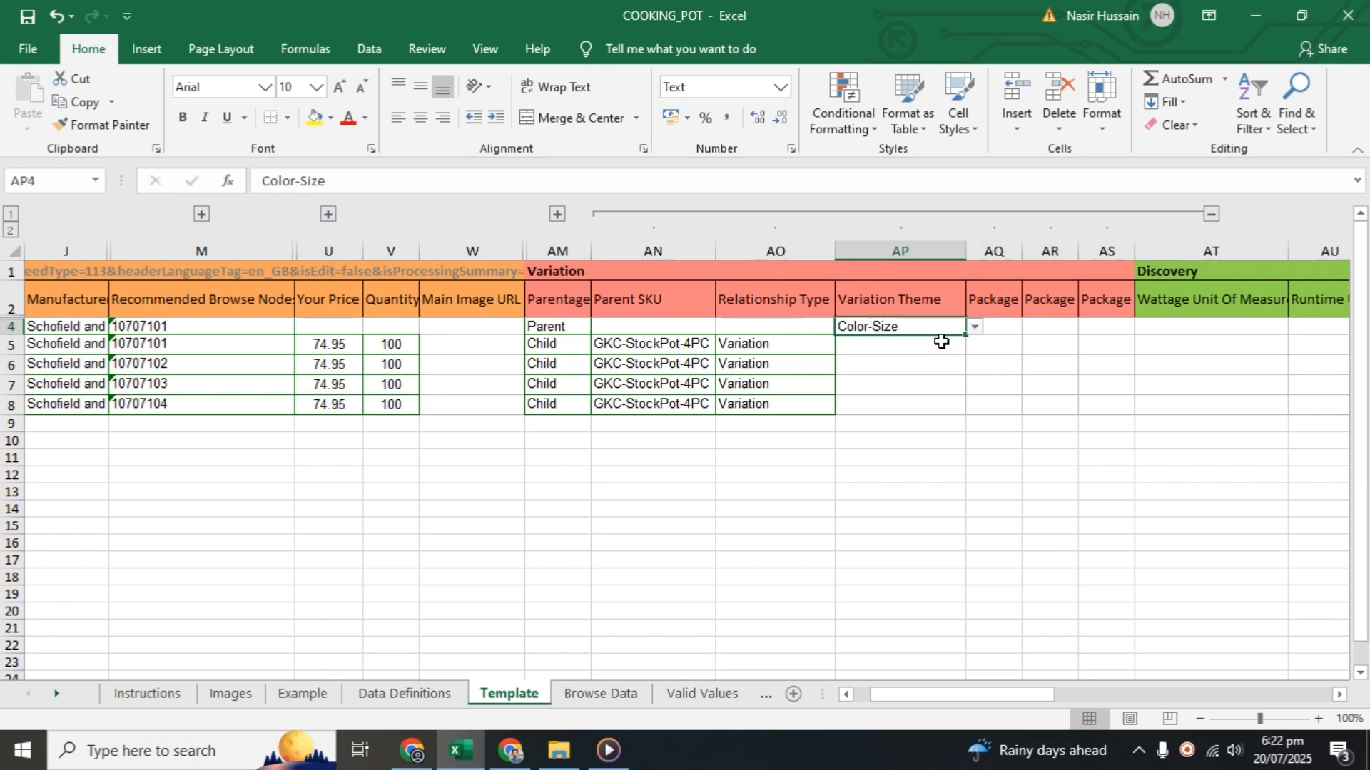
{"action": "left_click_drag", "start_coordinate": [966, 337], "coordinate": [956, 417]}
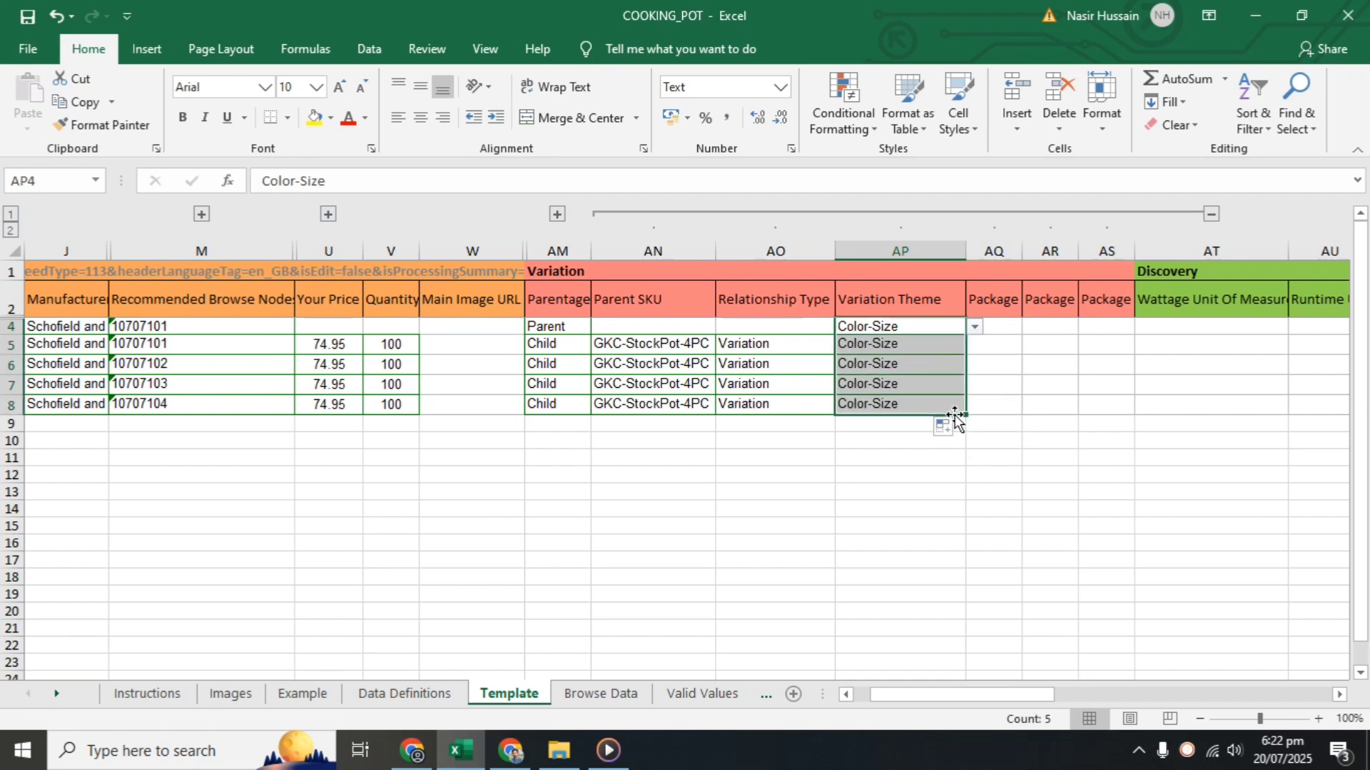
- Enter Black as the Colour for the first variant row, BF5
{"action": "left_click", "coordinate": [1021, 384]}
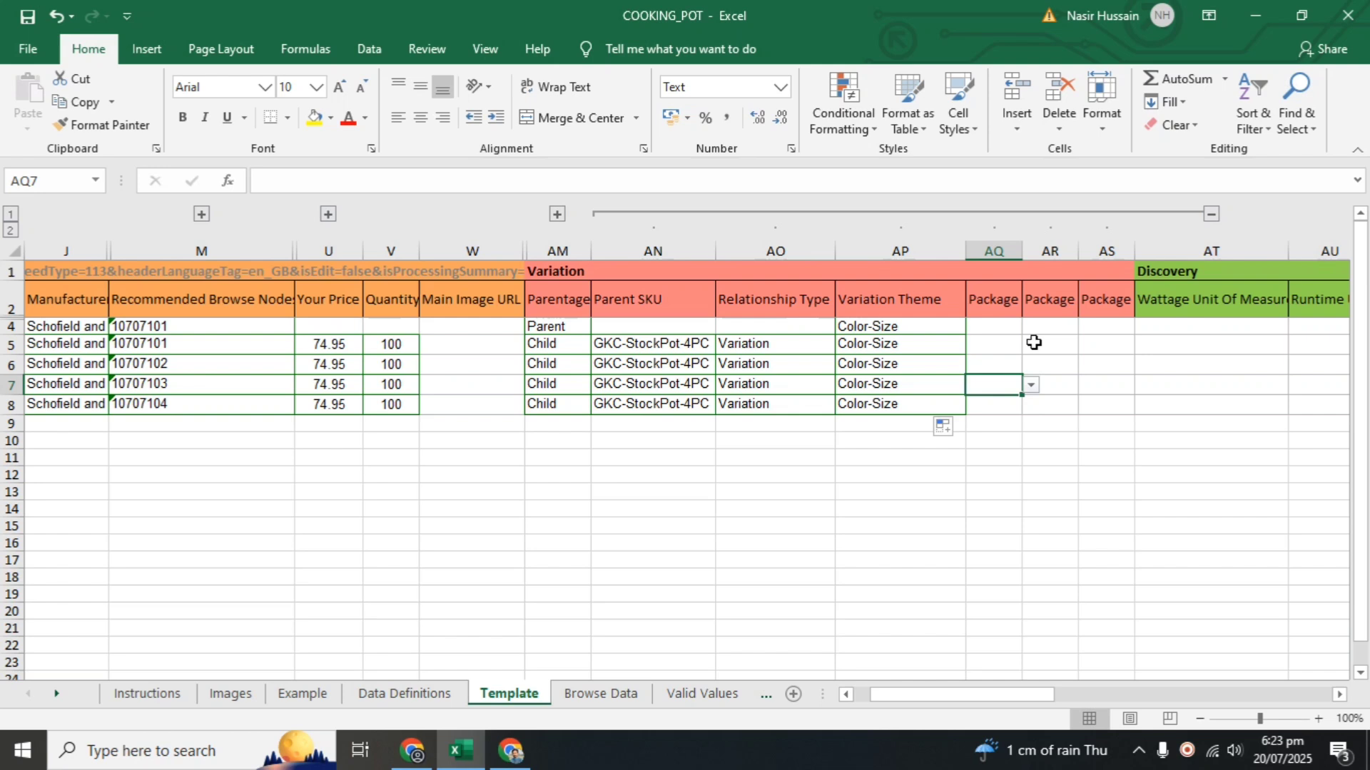
{"action": "key", "text": "Right"}
{"action": "key", "text": "Right"}
{"action": "key", "text": "Right"}
{"action": "key", "text": "Right"}
{"action": "key", "text": "Right"}
{"action": "key", "text": "Right"}
{"action": "key", "text": "Right"}
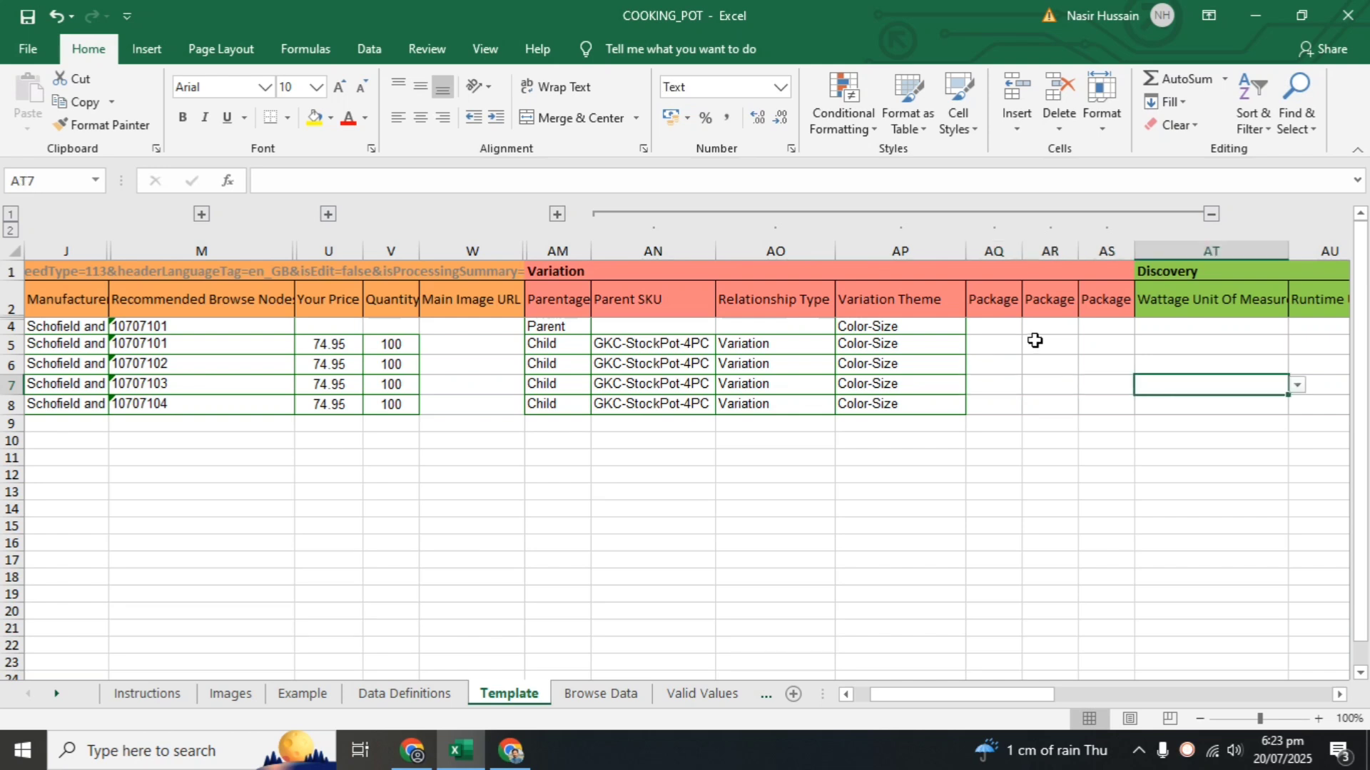
{"action": "key", "text": "Right"}
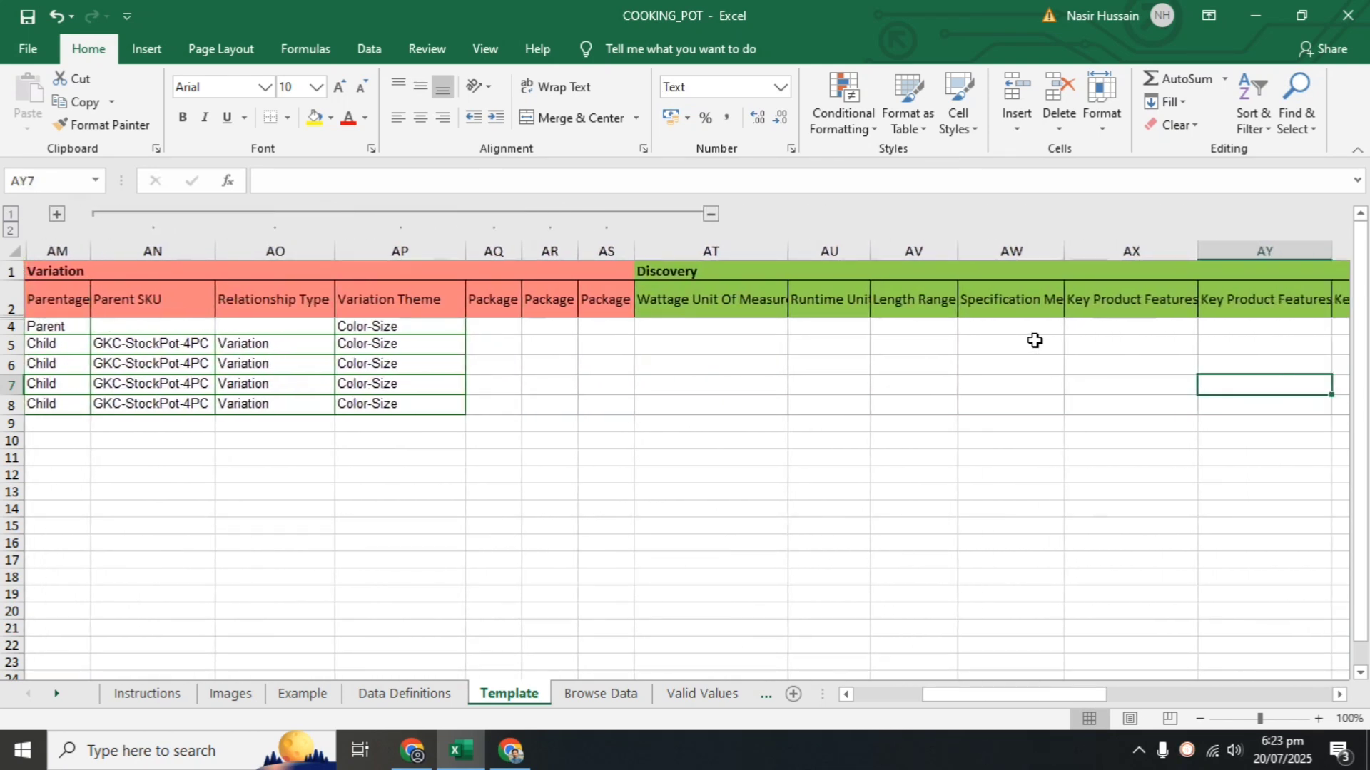
{"action": "key", "text": "Right"}
{"action": "key", "text": "Right"}
{"action": "key", "text": "Right"}
{"action": "key", "text": "Right"}
{"action": "key", "text": "Right"}
{"action": "key", "text": "Right"}
{"action": "key", "text": "Right"}
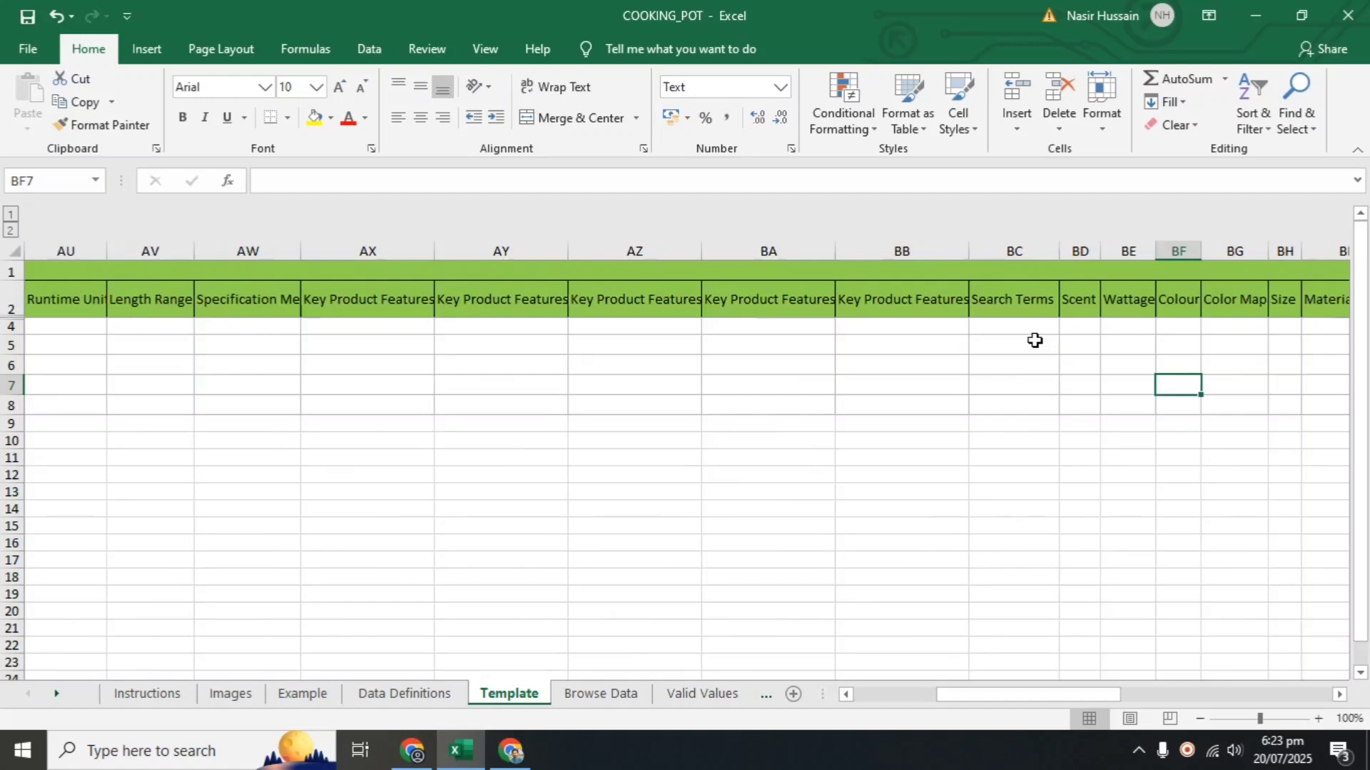
{"action": "key", "text": "Right"}
{"action": "key", "text": "Right"}
{"action": "key", "text": "Right"}
{"action": "key", "text": "Right"}
{"action": "key", "text": "Right"}
{"action": "key", "text": "Right"}
{"action": "key", "text": "Right"}
{"action": "key", "text": "Right"}
{"action": "key", "text": "Right"}
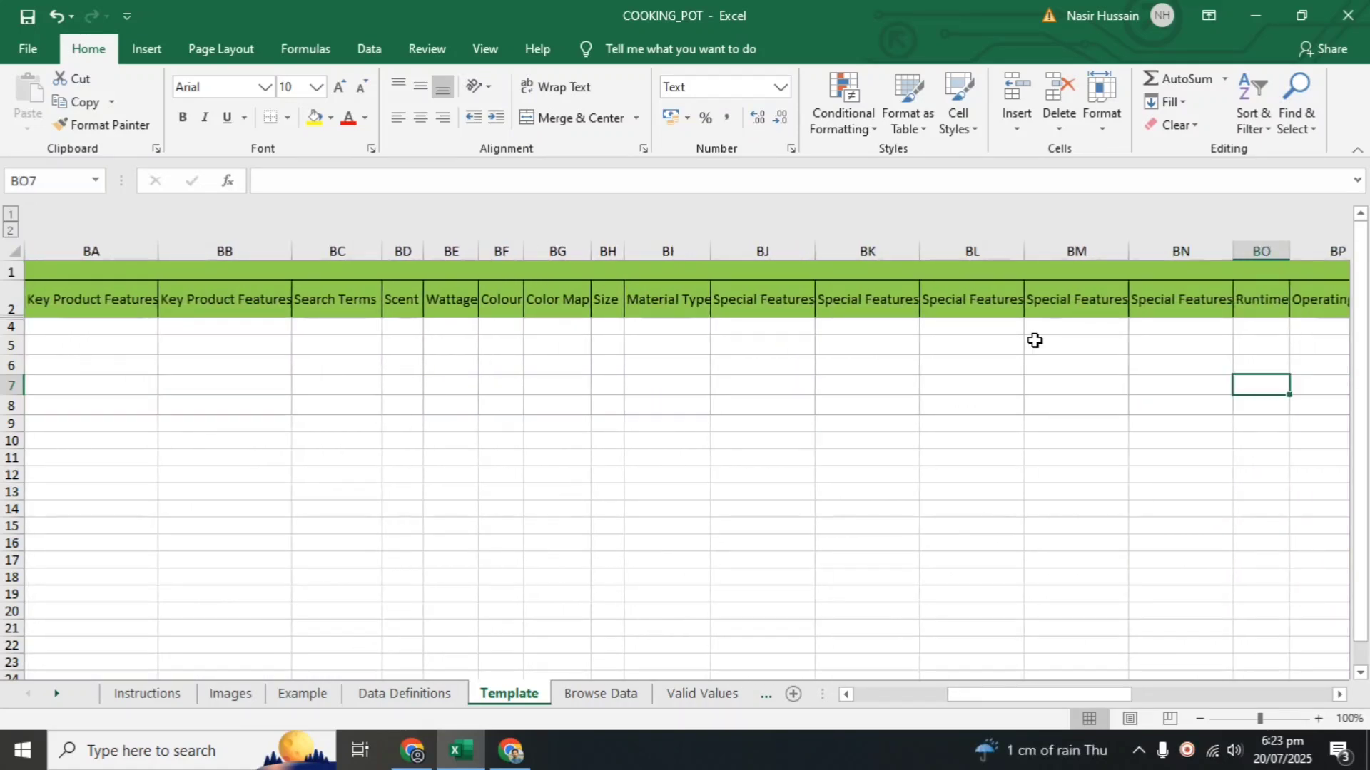
{"action": "key", "text": "Right"}
{"action": "key", "text": "Right"}
{"action": "key", "text": "Right"}
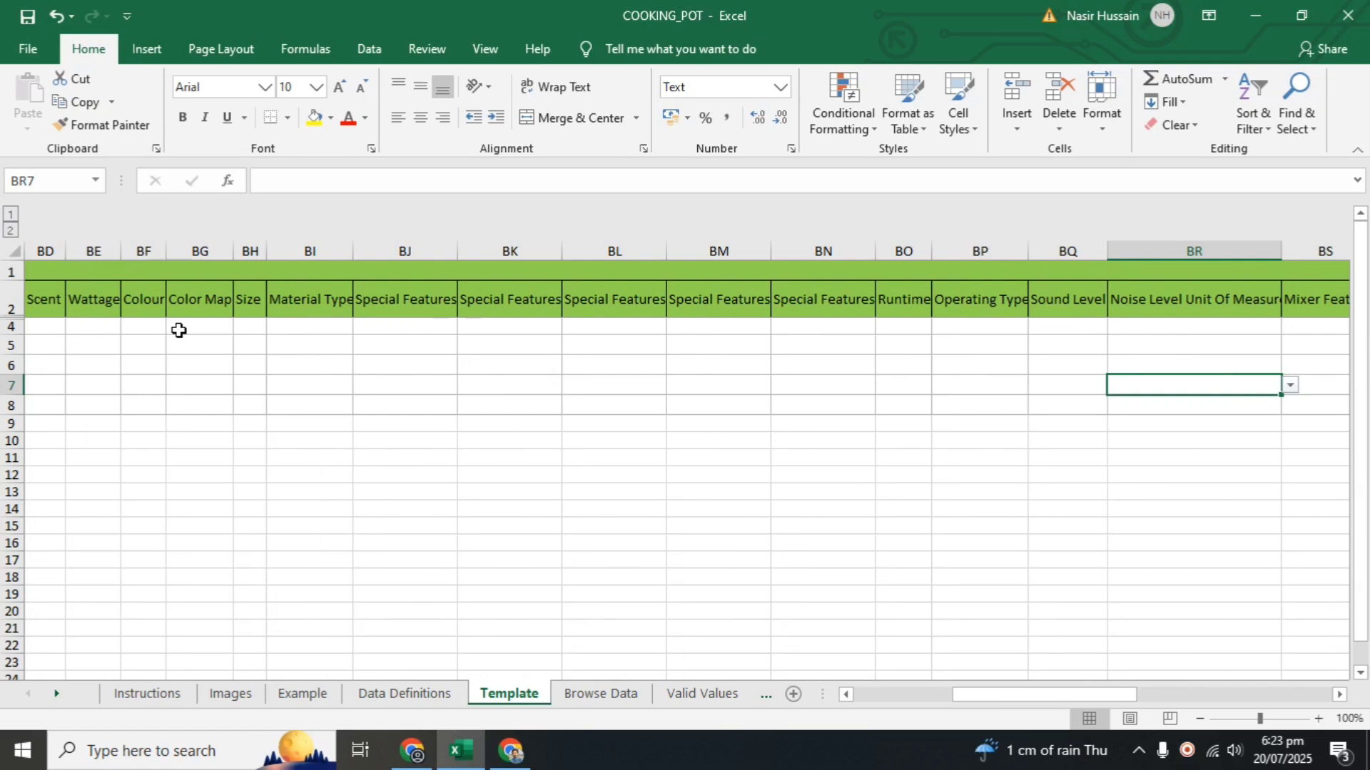
{"action": "left_click", "coordinate": [150, 327]}
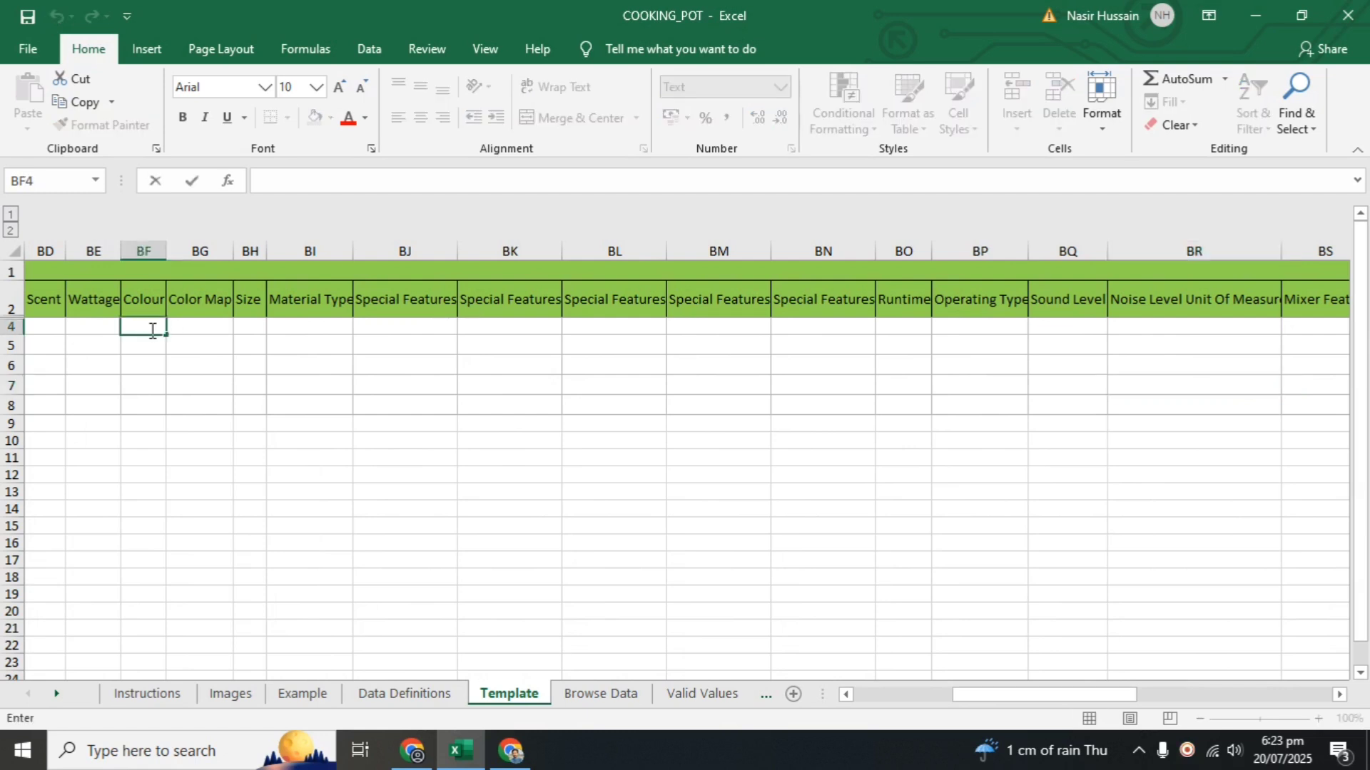
{"action": "left_click", "coordinate": [147, 349]}
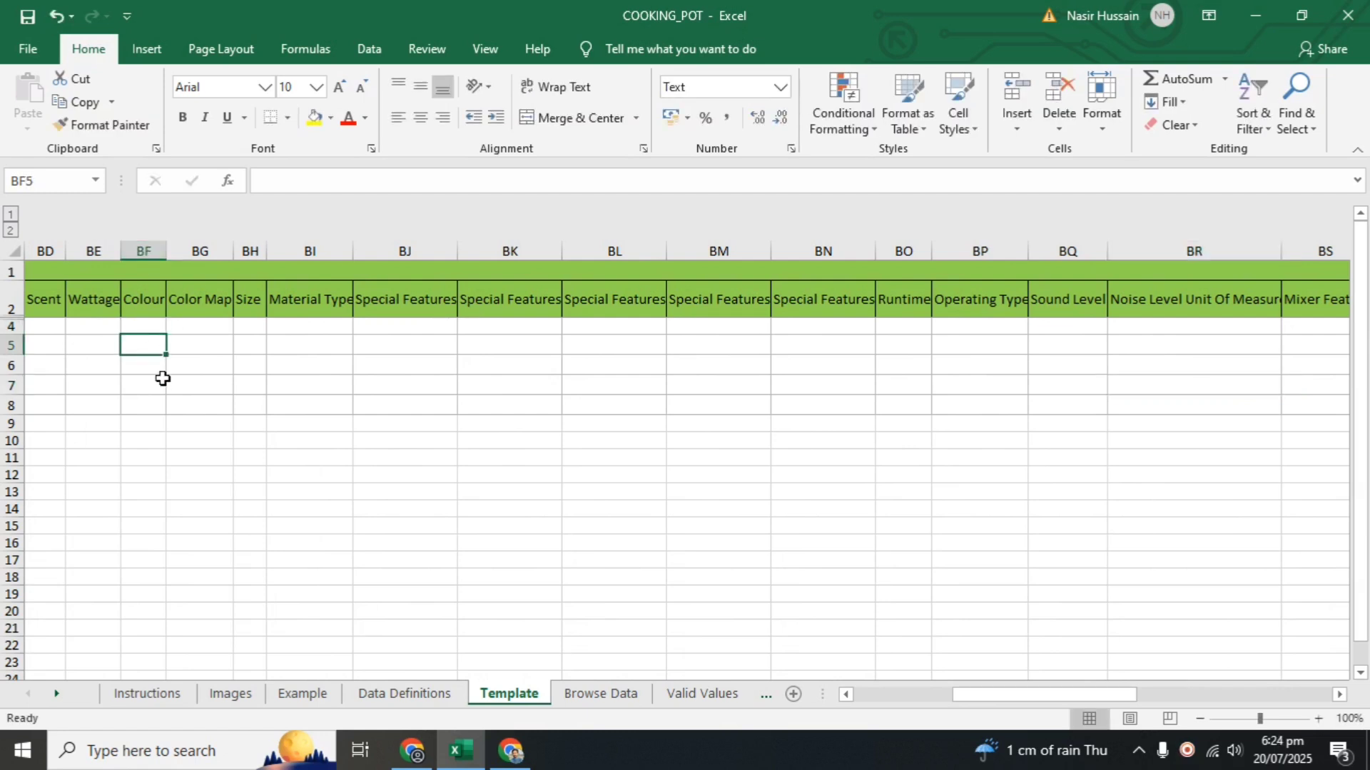
{"action": "type", "text": "Black"}
{"action": "key", "text": "Return"}
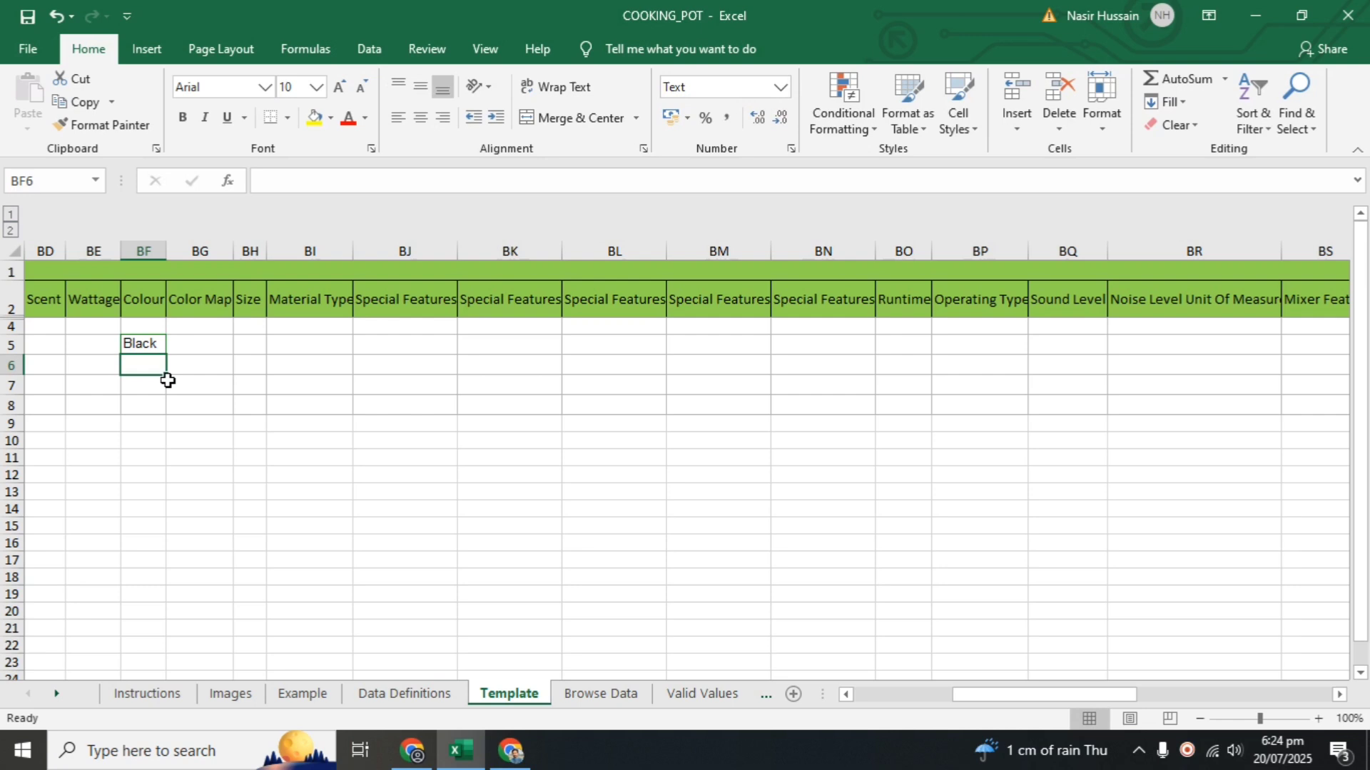
- Enter Copper, Cream and Grey as the Colours for rows 6–8
{"action": "type", "text": "Co"}
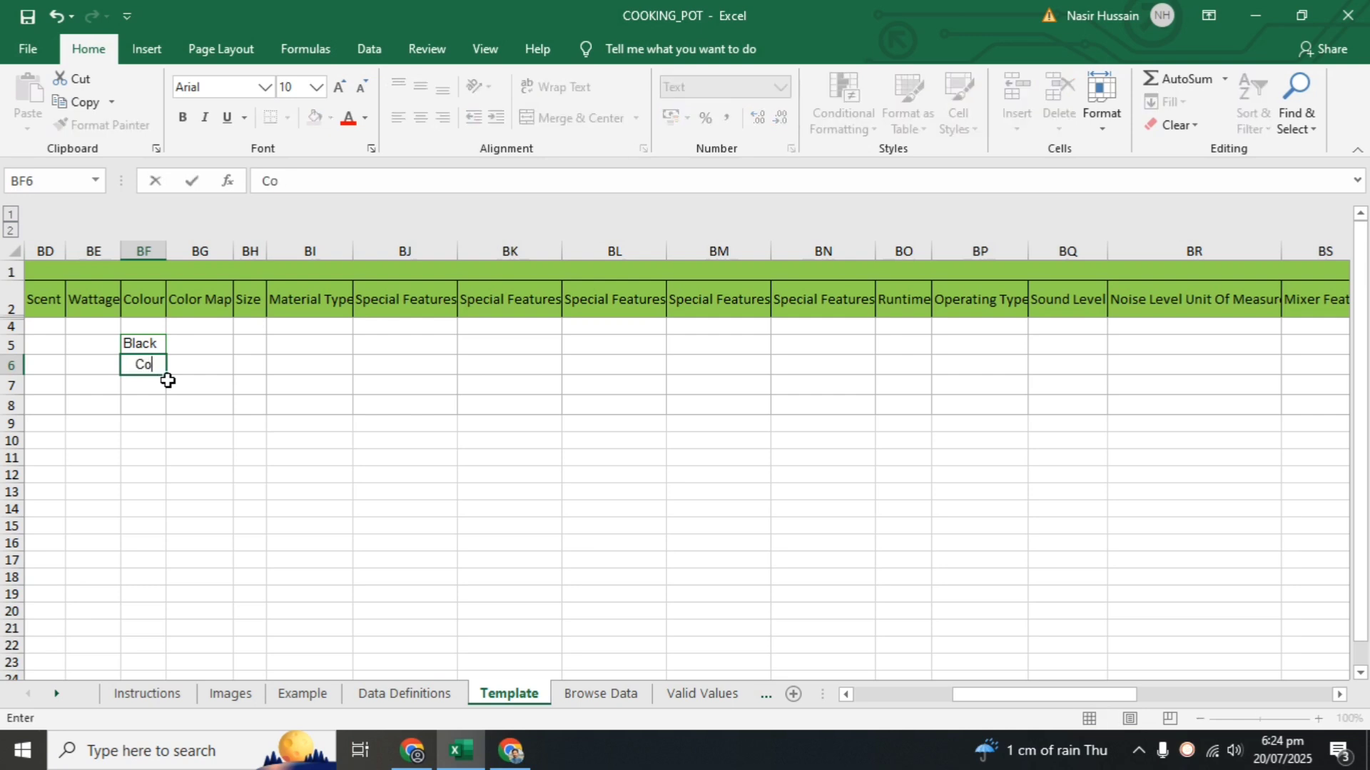
{"action": "type", "text": "ppe"}
{"action": "key", "text": "Return"}
{"action": "type", "text": "Cream"}
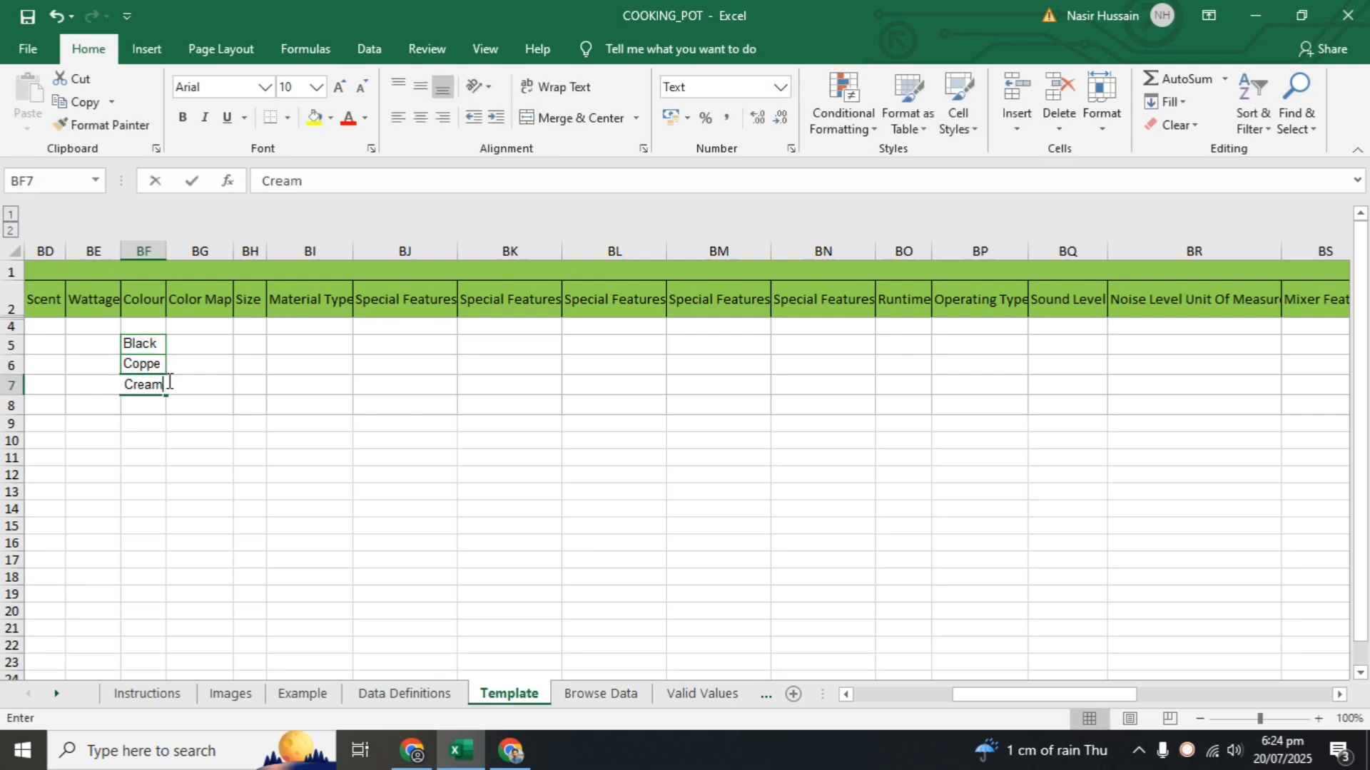
{"action": "key", "text": "Return"}
{"action": "type", "text": "Grey"}
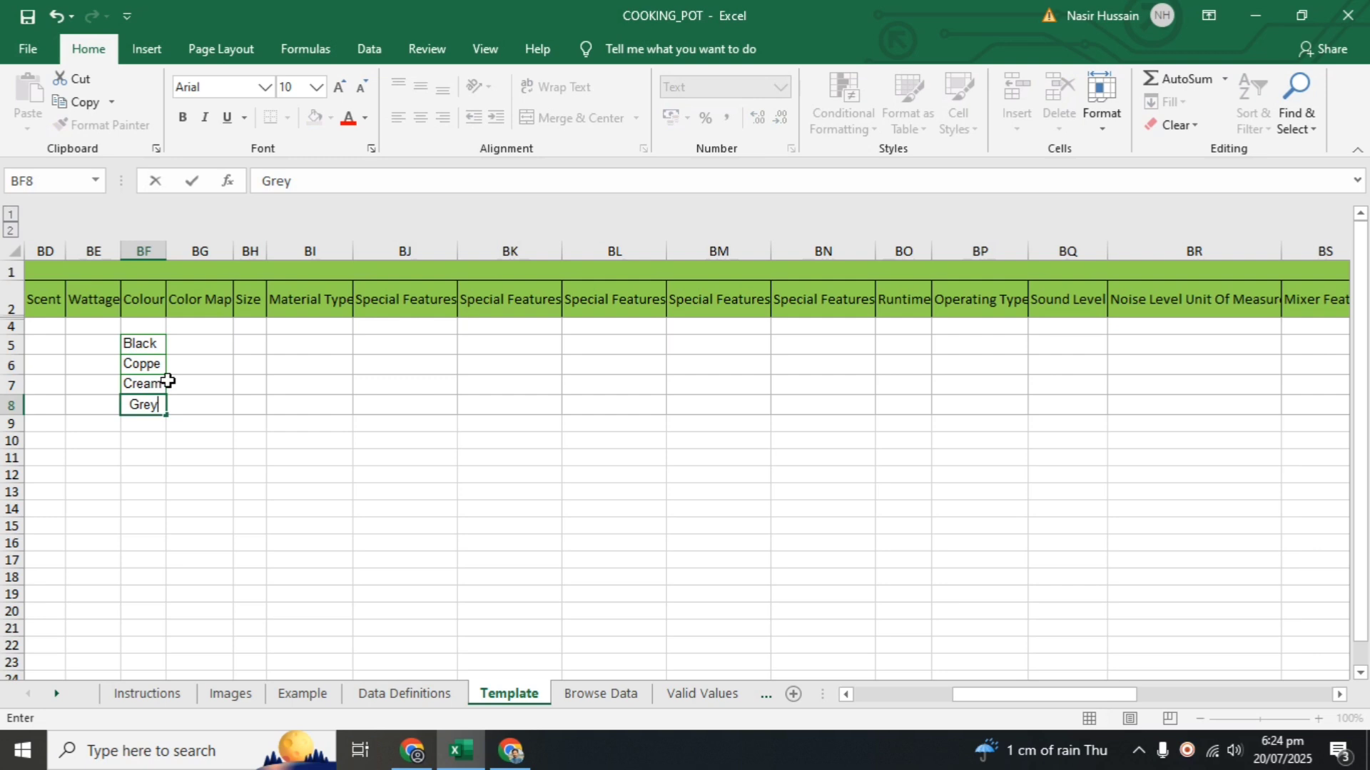
{"action": "key", "text": "Return"}
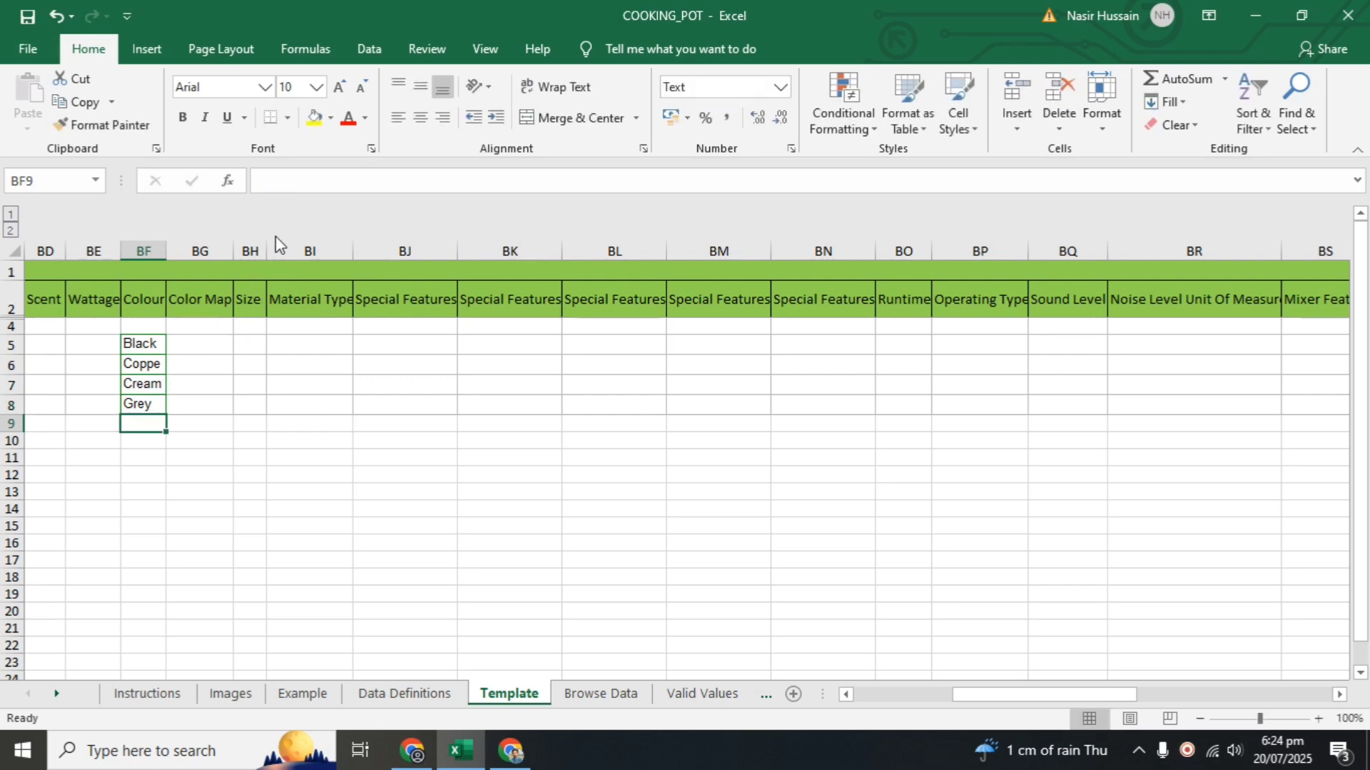
- Widen column BH and fill Size '20cm, 24cm, 28cm & 32cm' into BH5:BH8
{"action": "left_click_drag", "start_coordinate": [263, 246], "coordinate": [349, 254]}
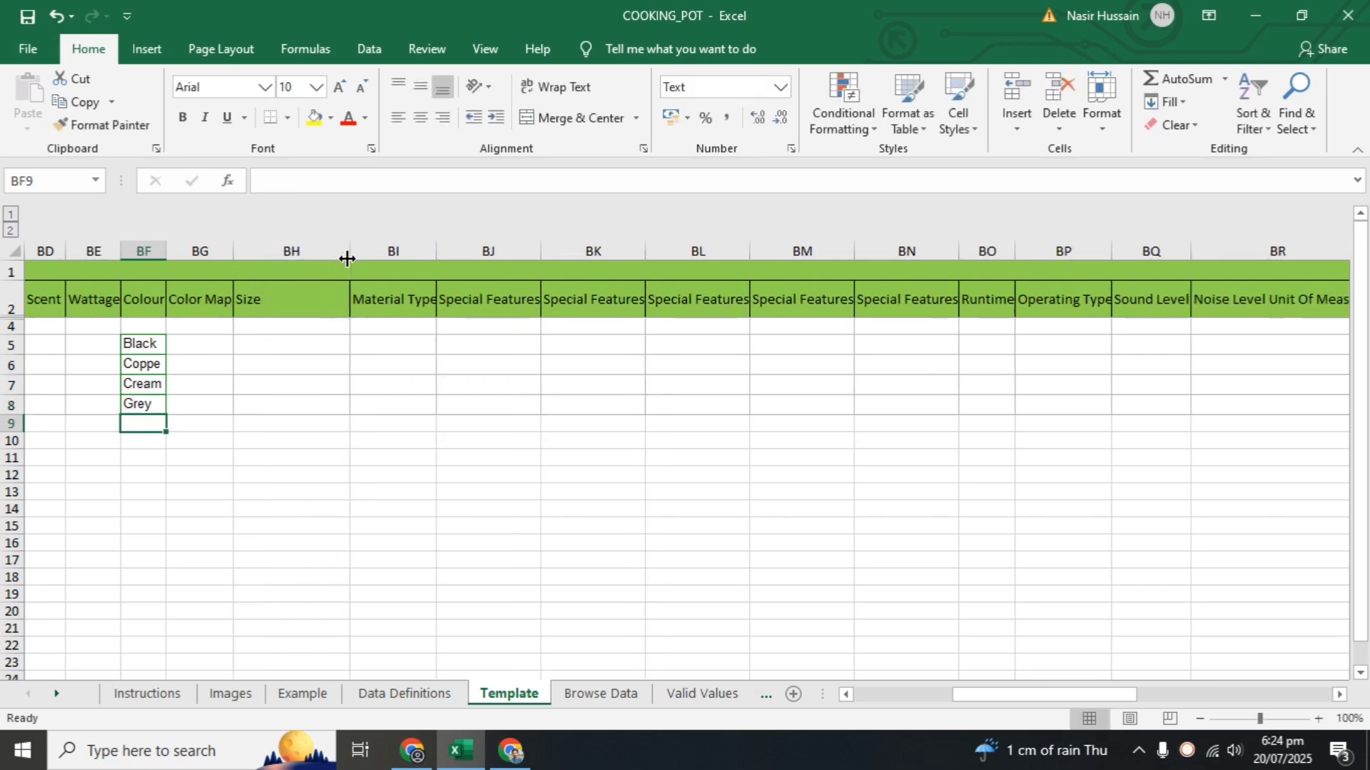
{"action": "left_click", "coordinate": [265, 344]}
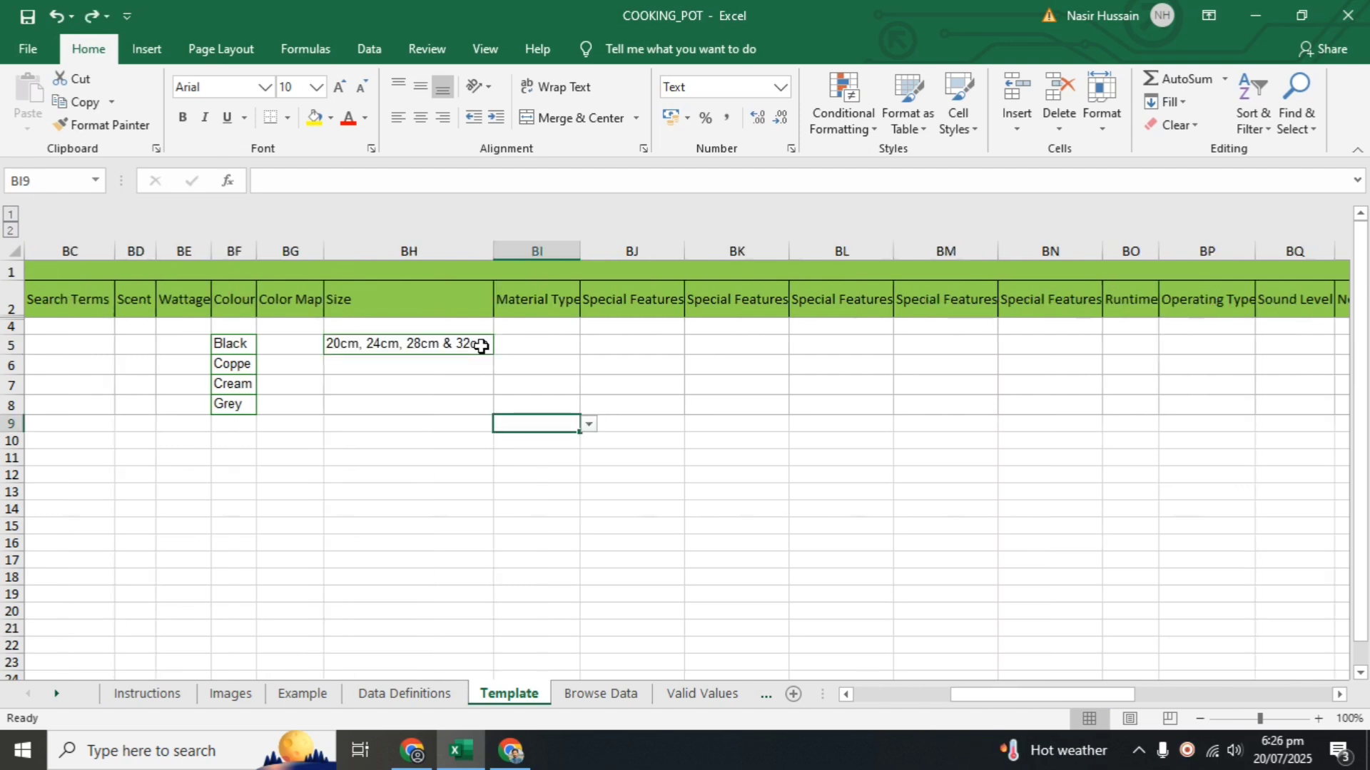
{"action": "left_click", "coordinate": [481, 346]}
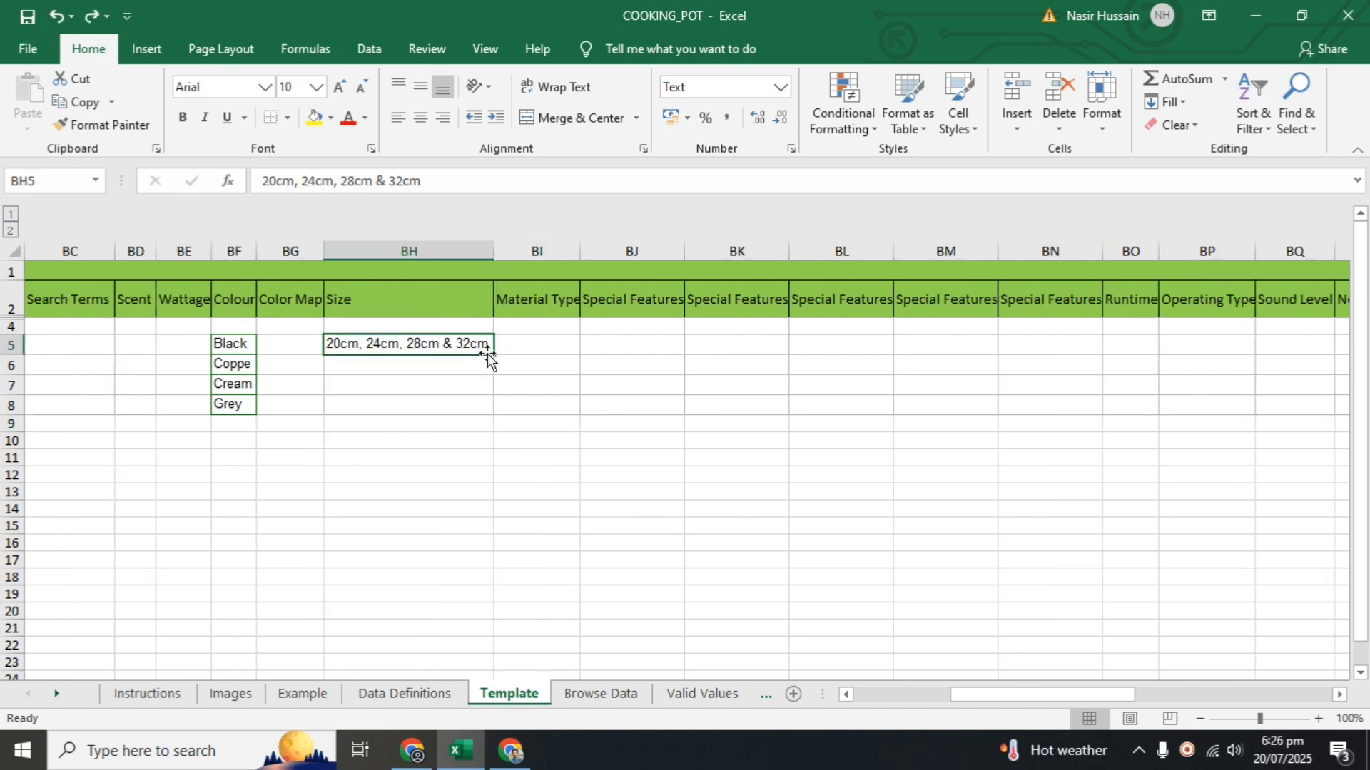
{"action": "left_click_drag", "start_coordinate": [493, 357], "coordinate": [492, 412]}
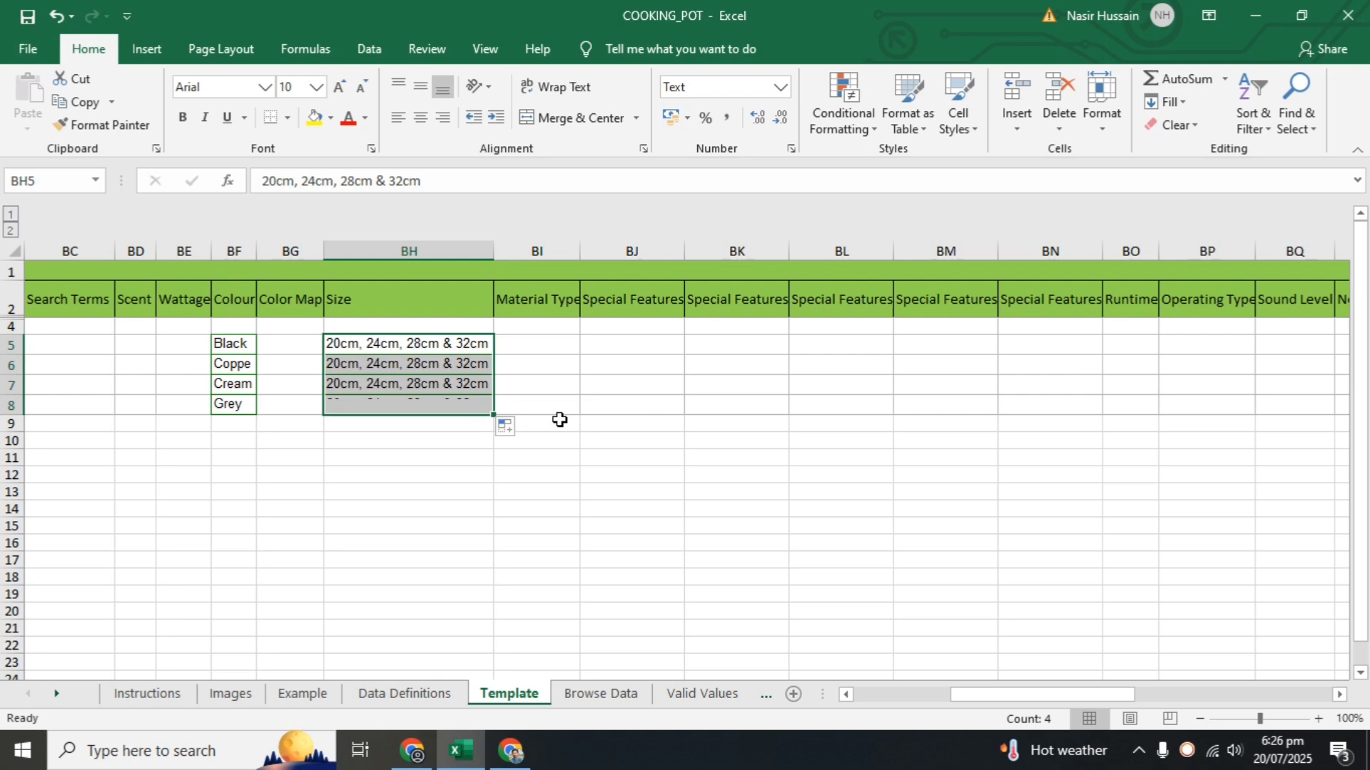
{"action": "left_click", "coordinate": [595, 428]}
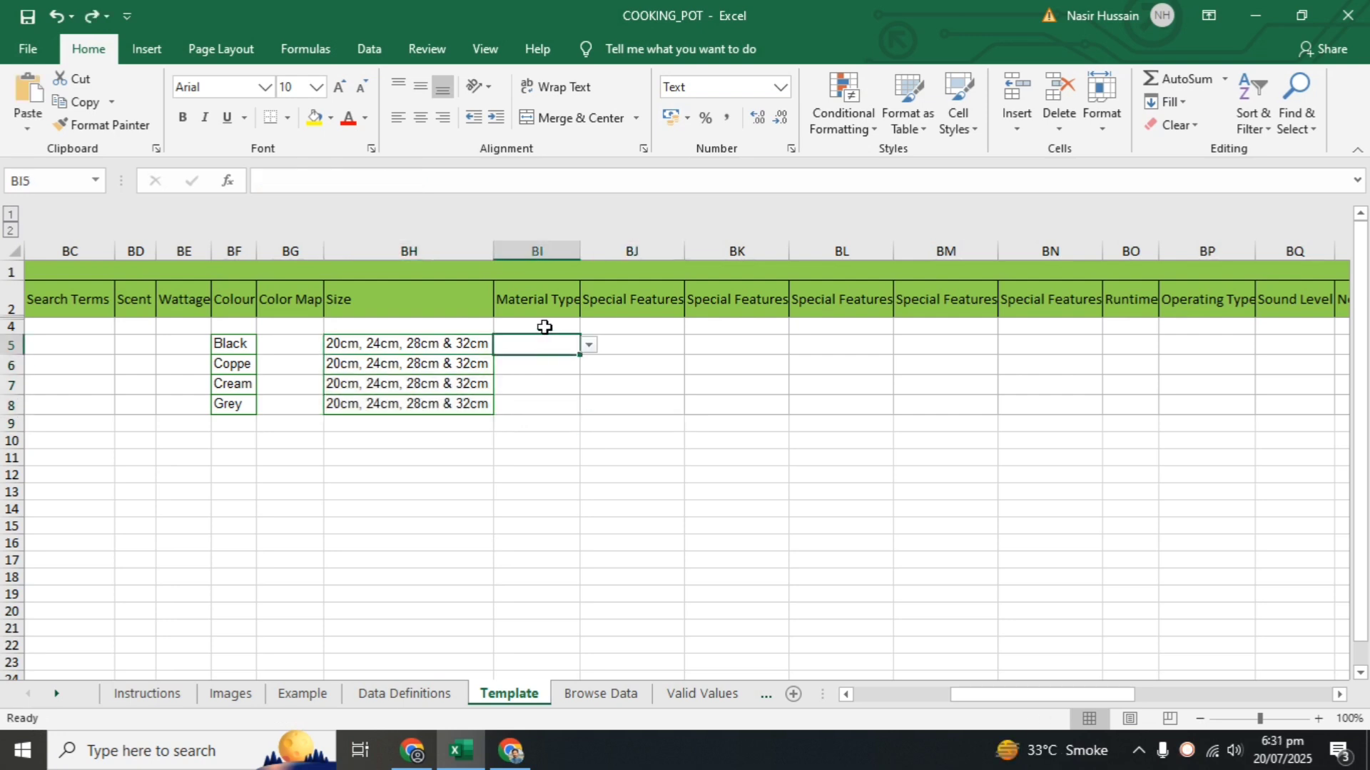
- Paste Die Cast Aluminium into Material Type BI4 and fill it down to BI8
{"action": "left_click", "coordinate": [545, 327]}
{"action": "left_click", "coordinate": [590, 327]}
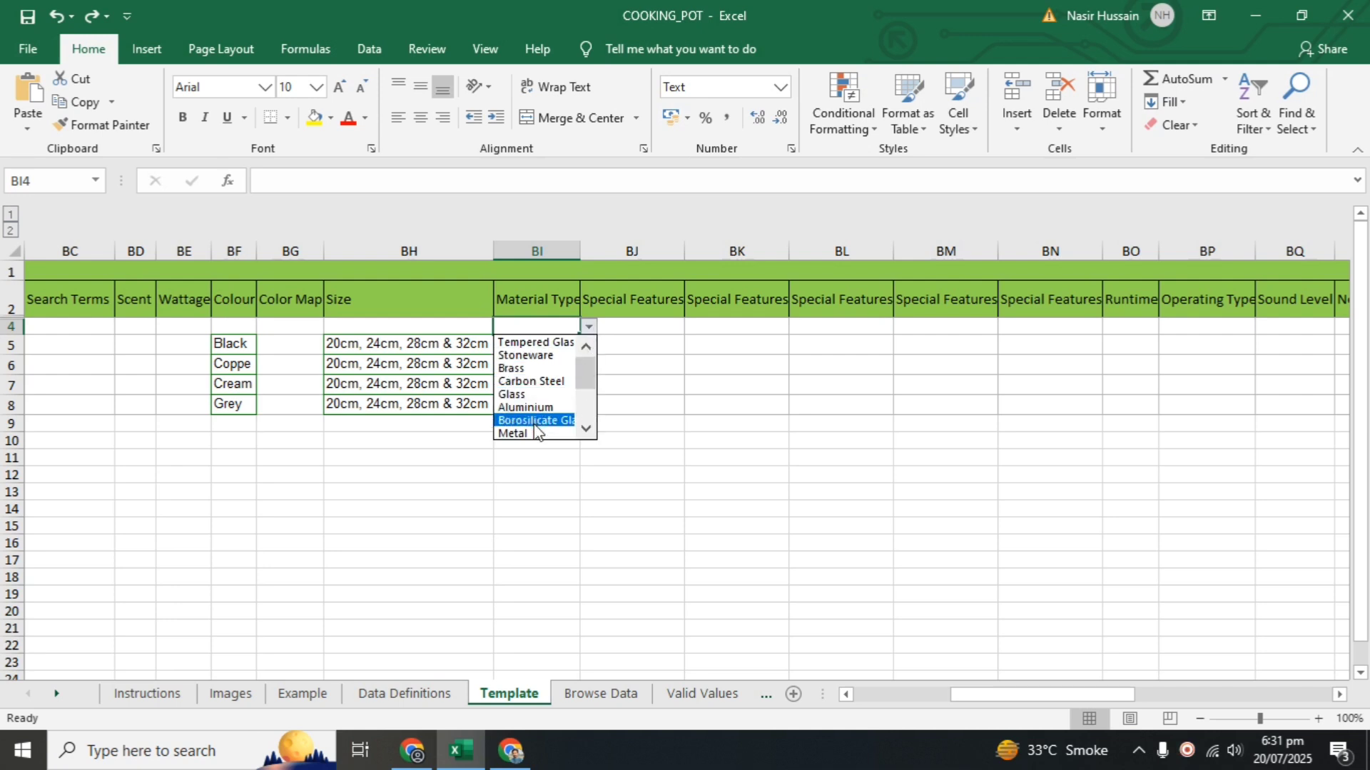
{"action": "left_click_drag", "start_coordinate": [586, 371], "coordinate": [586, 408]}
{"action": "left_click", "coordinate": [648, 401]}
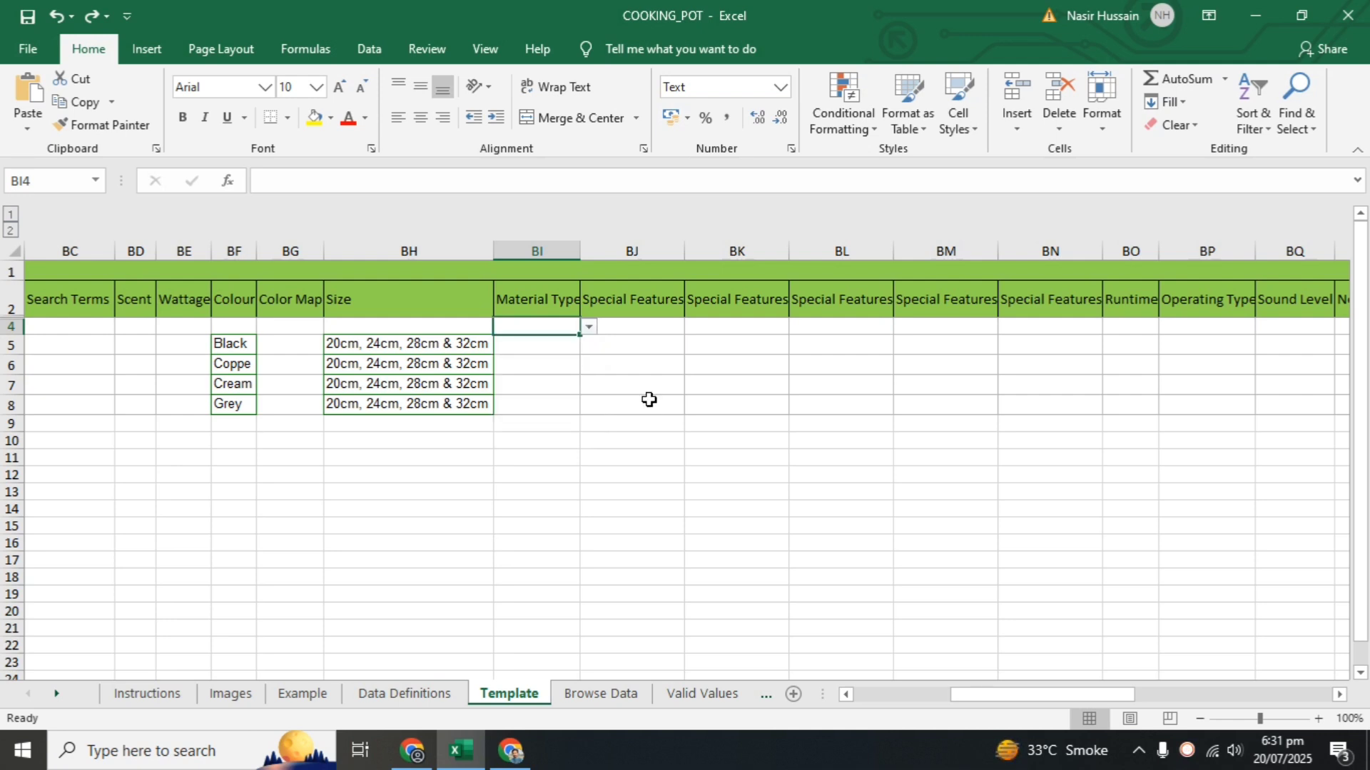
{"action": "double_click", "coordinate": [535, 324]}
{"action": "type", "text": "Die Cast Aluminium"}
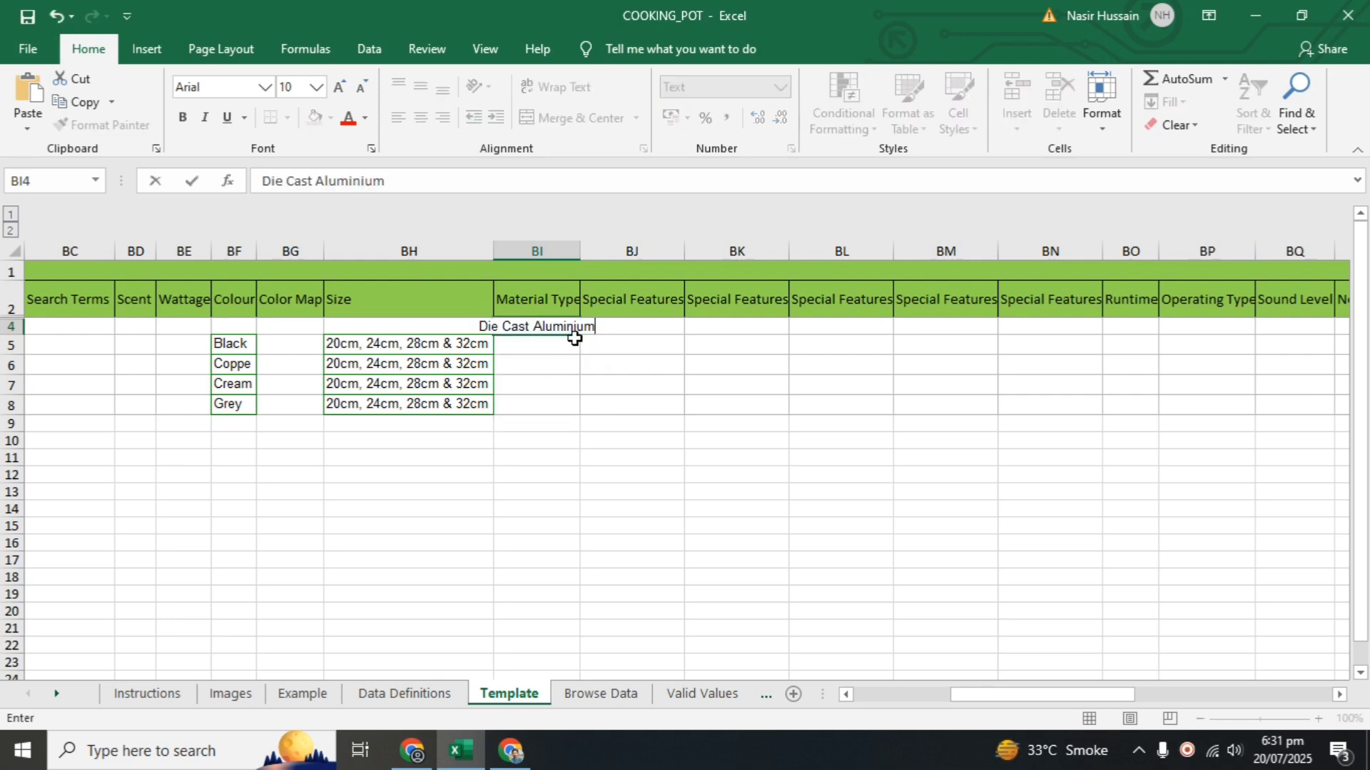
{"action": "left_click", "coordinate": [610, 364]}
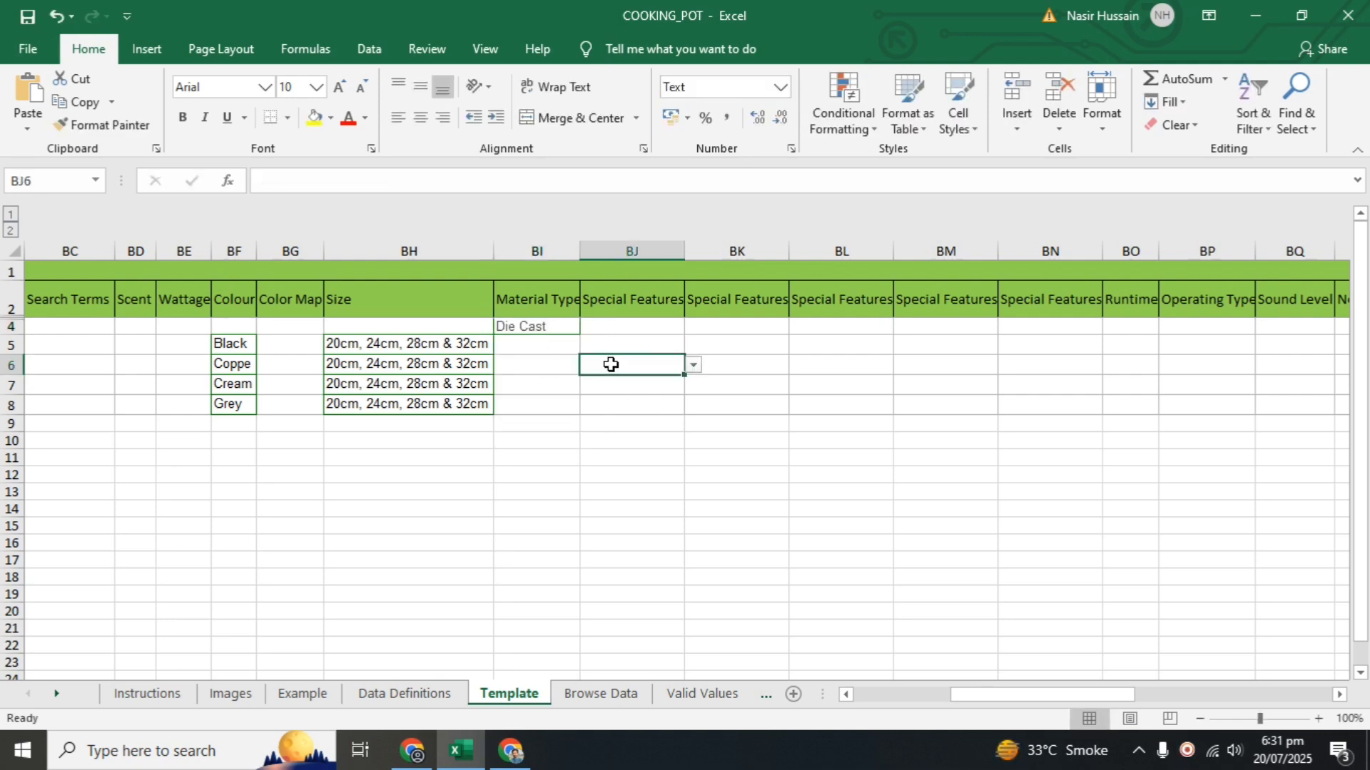
{"action": "left_click", "coordinate": [568, 330]}
{"action": "left_click_drag", "start_coordinate": [580, 336], "coordinate": [569, 422]}
{"action": "left_click", "coordinate": [735, 407]}
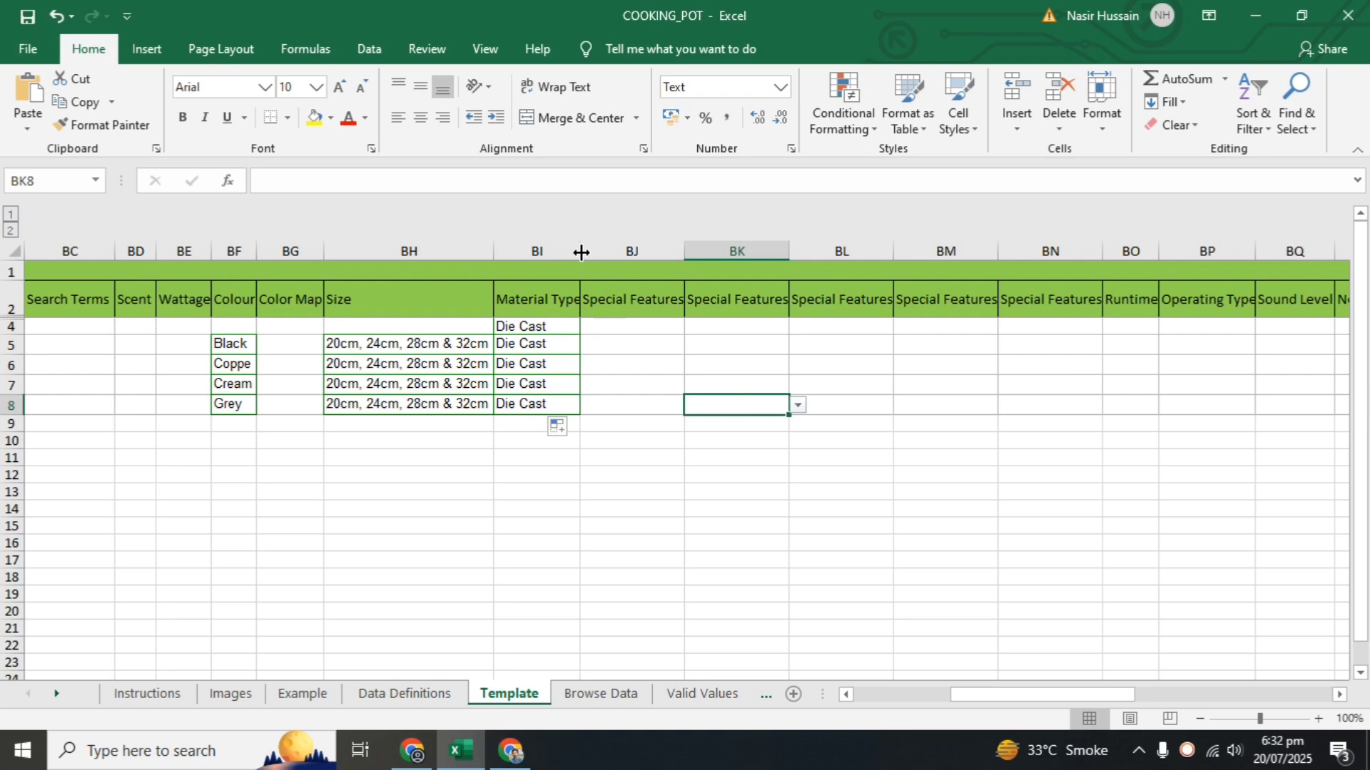
- Paste the five feature bullets, Die Cast Aluminium Stock Pots through Compatible with All Hob Types, into AX4:BB4
{"action": "left_click_drag", "start_coordinate": [581, 253], "coordinate": [591, 253]}
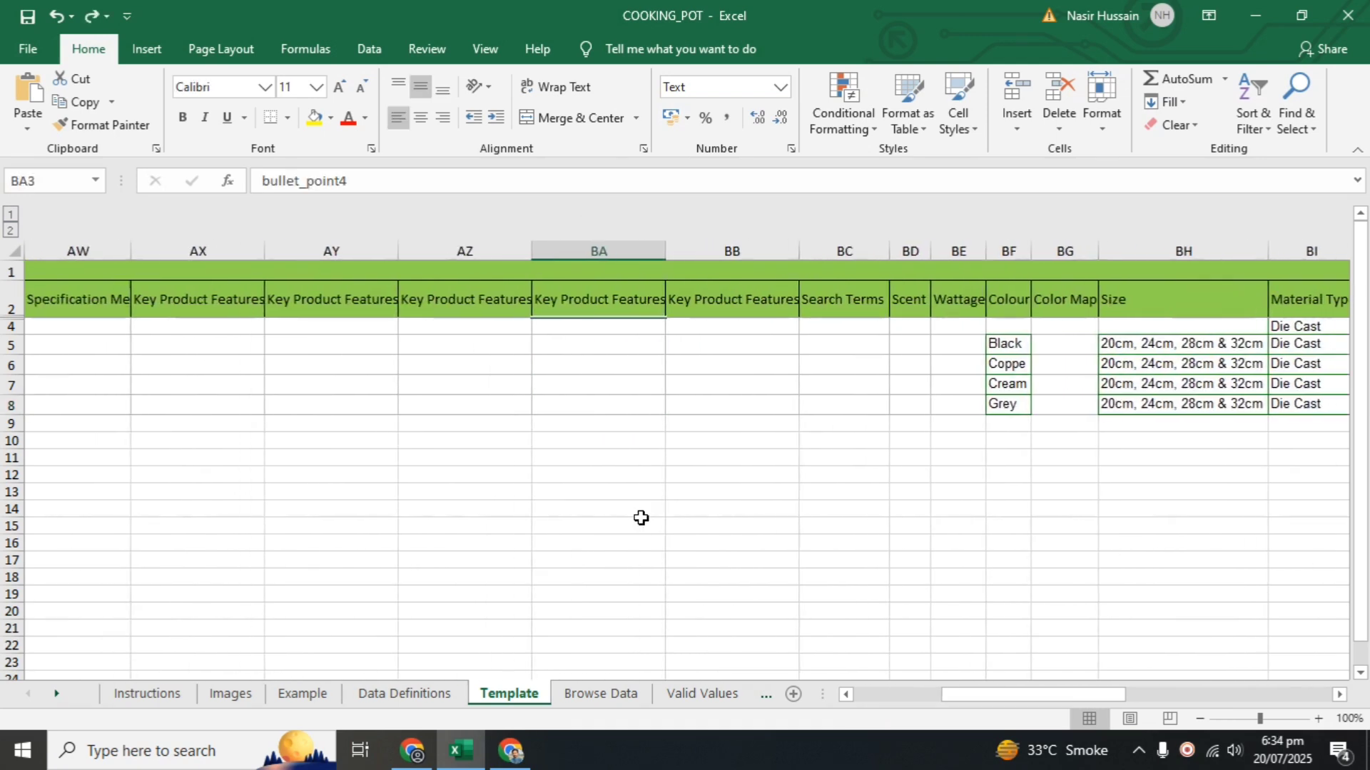
{"action": "scroll", "coordinate": [640, 518], "scroll_direction": "left", "scroll_amount": 3}
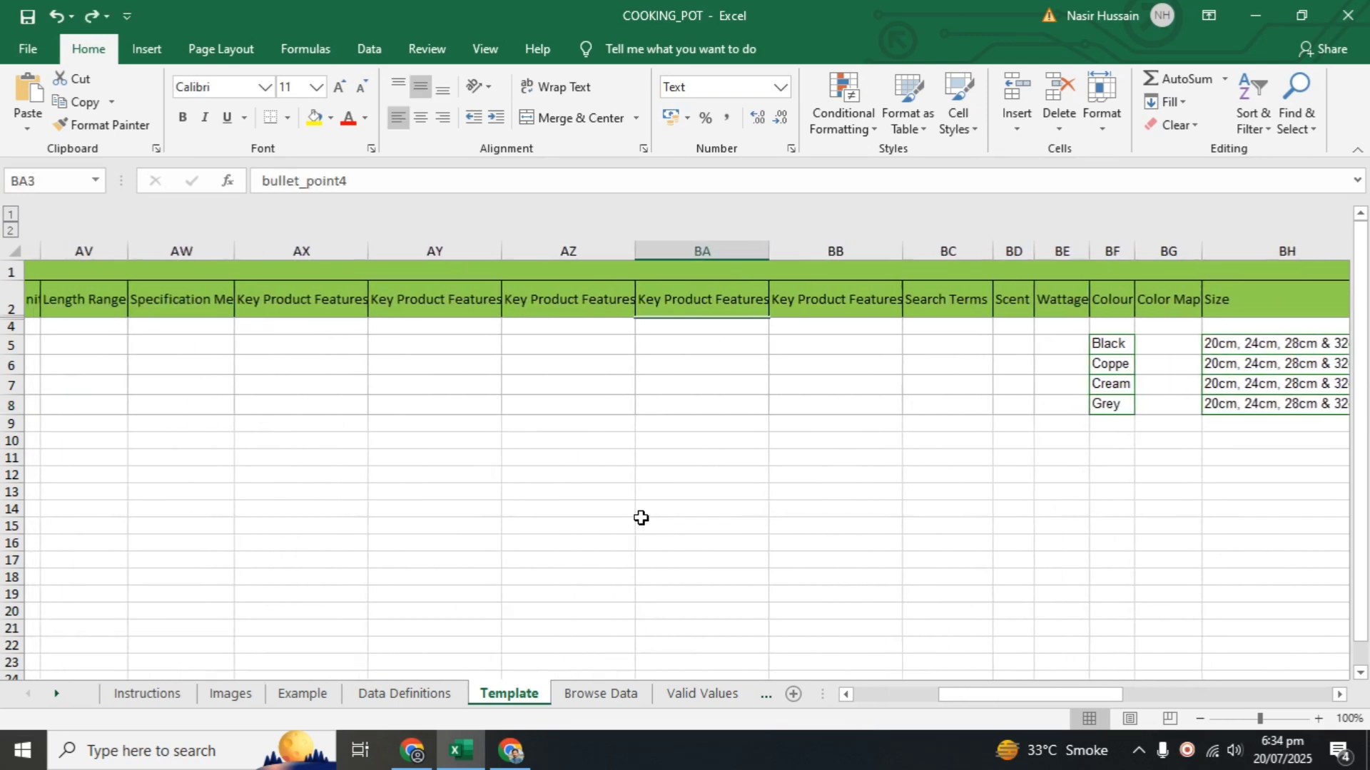
{"action": "scroll", "coordinate": [641, 518], "scroll_direction": "left", "scroll_amount": 2}
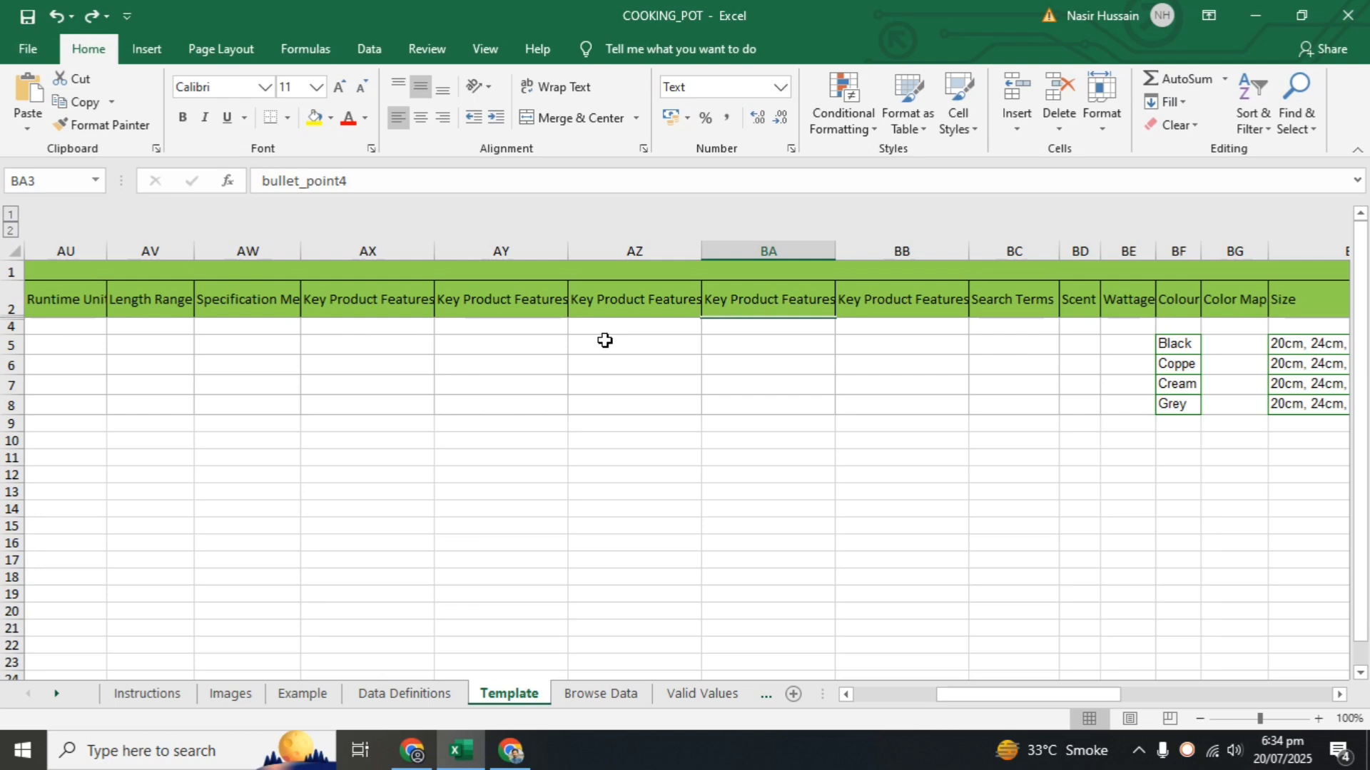
{"action": "left_click", "coordinate": [382, 308]}
{"action": "key", "text": "Down"}
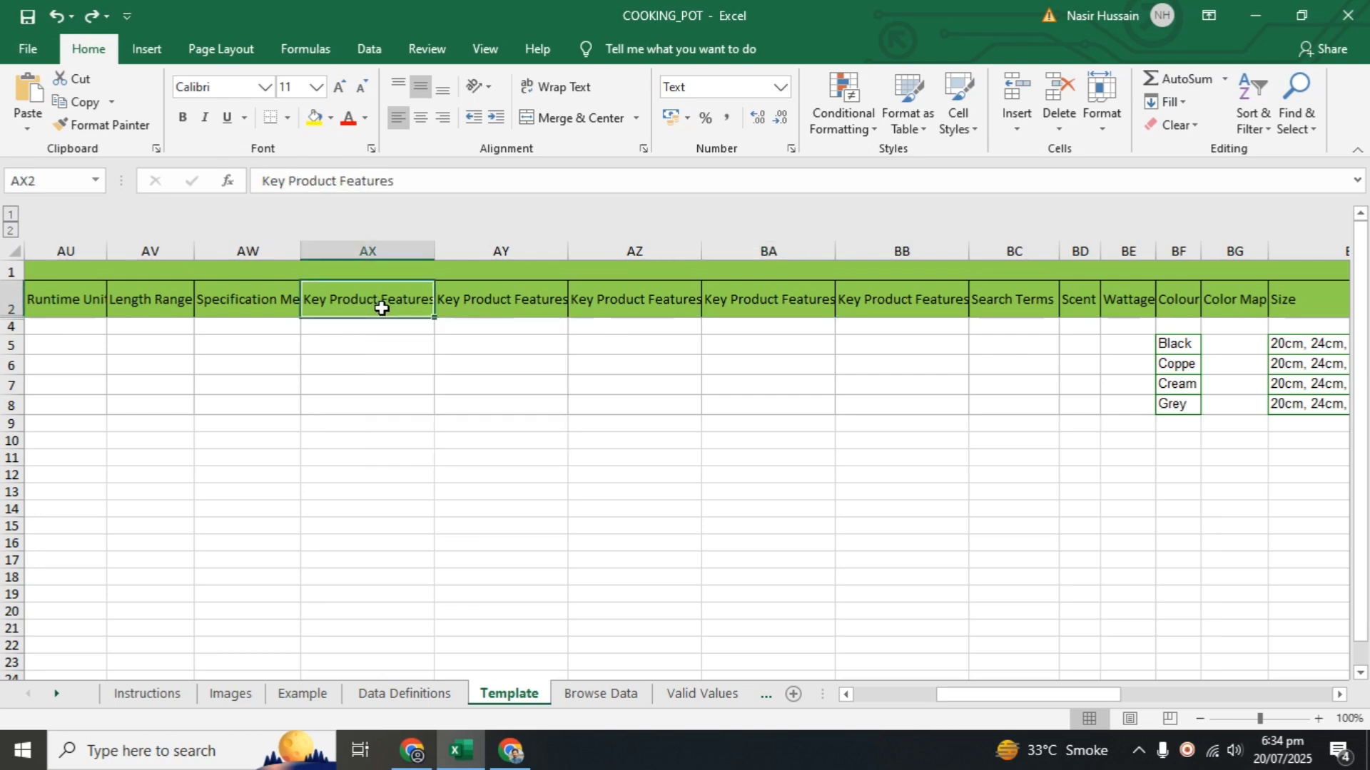
{"action": "type", "text": "Die Cast Aluminium Stock Pots – Built from heavy-duty die cast aluminium for fast, even heat distribution and long-lasting durability. Ideal for daily cooking.\tNon Stick Casserole Pots with Lids – Features a durable non stick interior for healthier, low-oil cooking and easy clean-up—no scrubbing required.\tVersatile 4-Piece Cookware Set – Includes 20cm, 24cm, 28cm, and 32cm pots, perfect for everything from soups and sauces to stews and family meals.\tTempered Glass Lids with Steam Vent – Each pot comes with a transparent glass lid featuring a steam vent to reduce pressure and prevent boil-overs.\tCompatible with All Hob Types – Suitable for induction, gas, electric, ceramic, and halogen hobs. Oven safe for added cooking flexibility."}
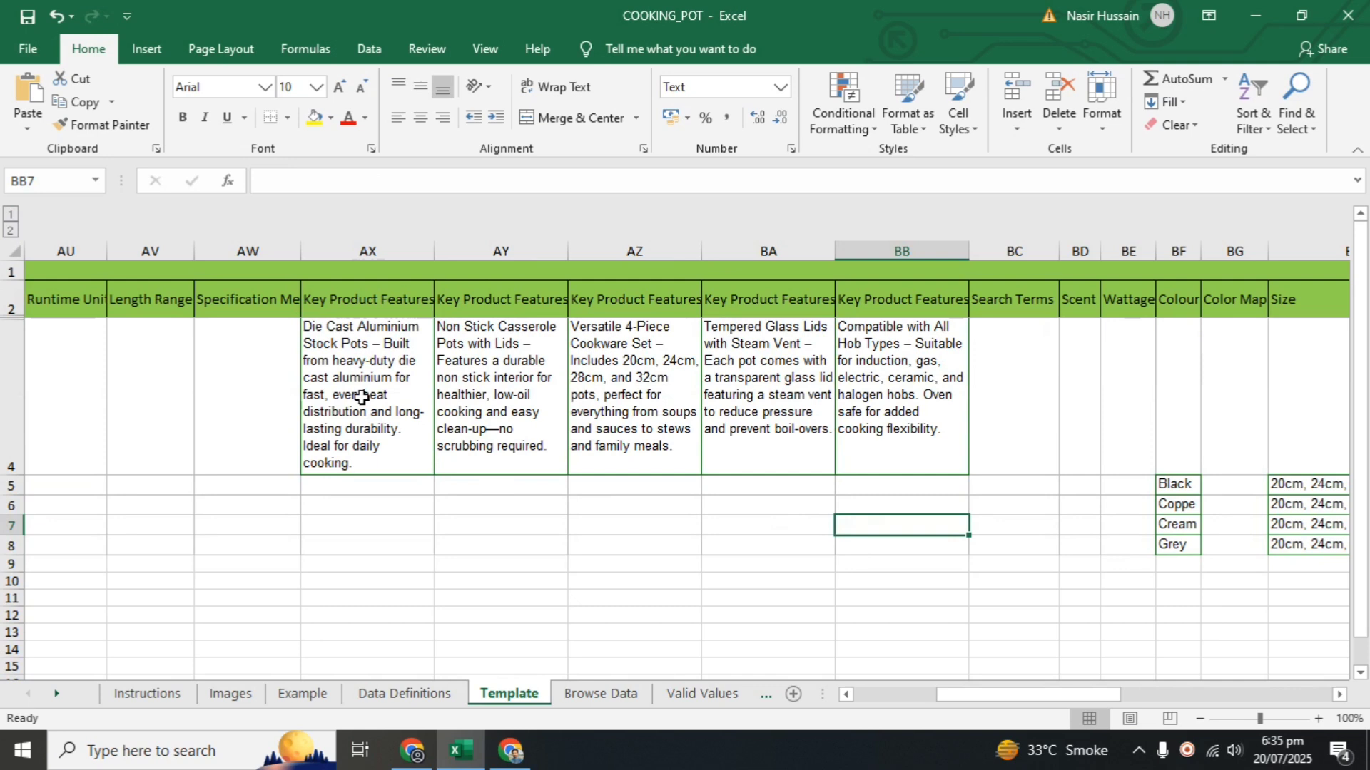
- Fill the first three Key Product Features bullets down from row 4 to the variant rows
{"action": "left_click", "coordinate": [376, 440]}
{"action": "left_click_drag", "start_coordinate": [436, 477], "coordinate": [428, 551]}
{"action": "left_click", "coordinate": [544, 441]}
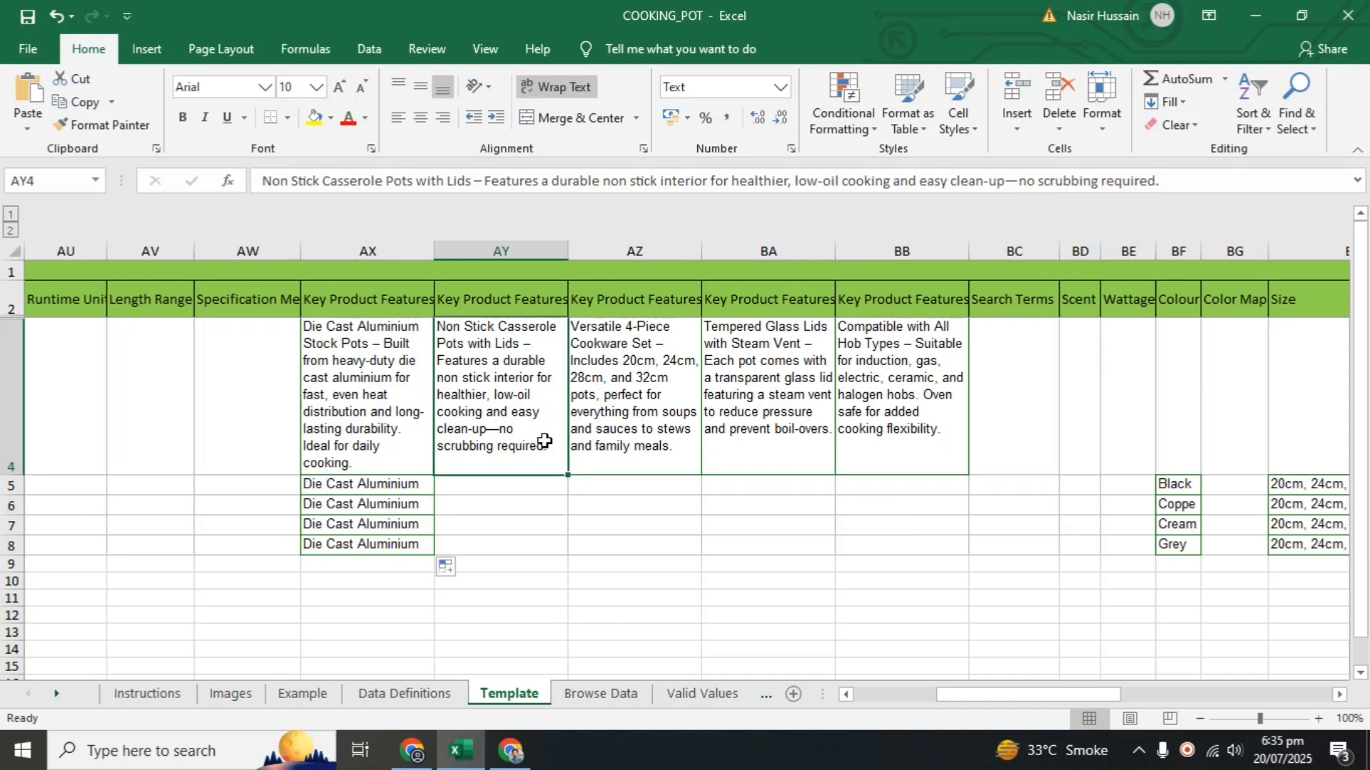
{"action": "left_click_drag", "start_coordinate": [567, 476], "coordinate": [548, 559]}
{"action": "left_click", "coordinate": [689, 457]}
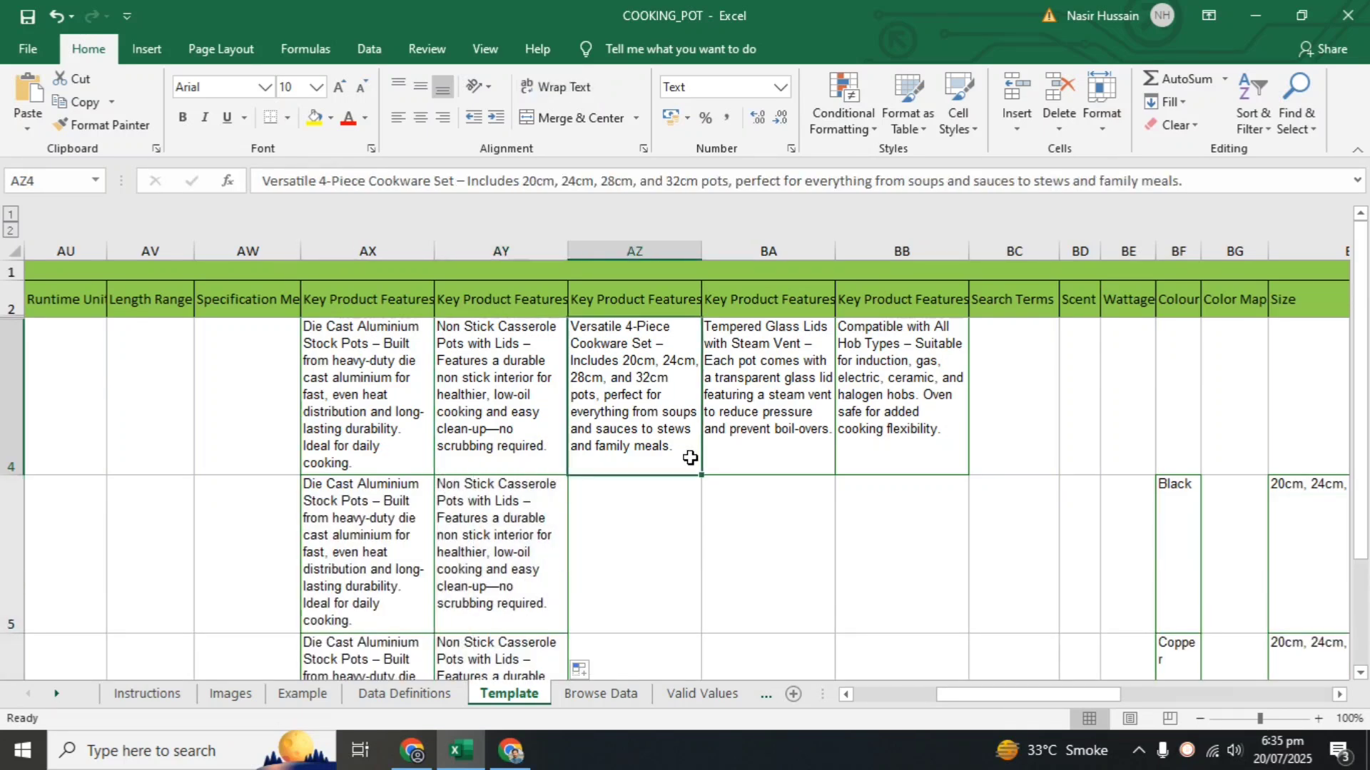
{"action": "left_click_drag", "start_coordinate": [705, 479], "coordinate": [638, 601]}
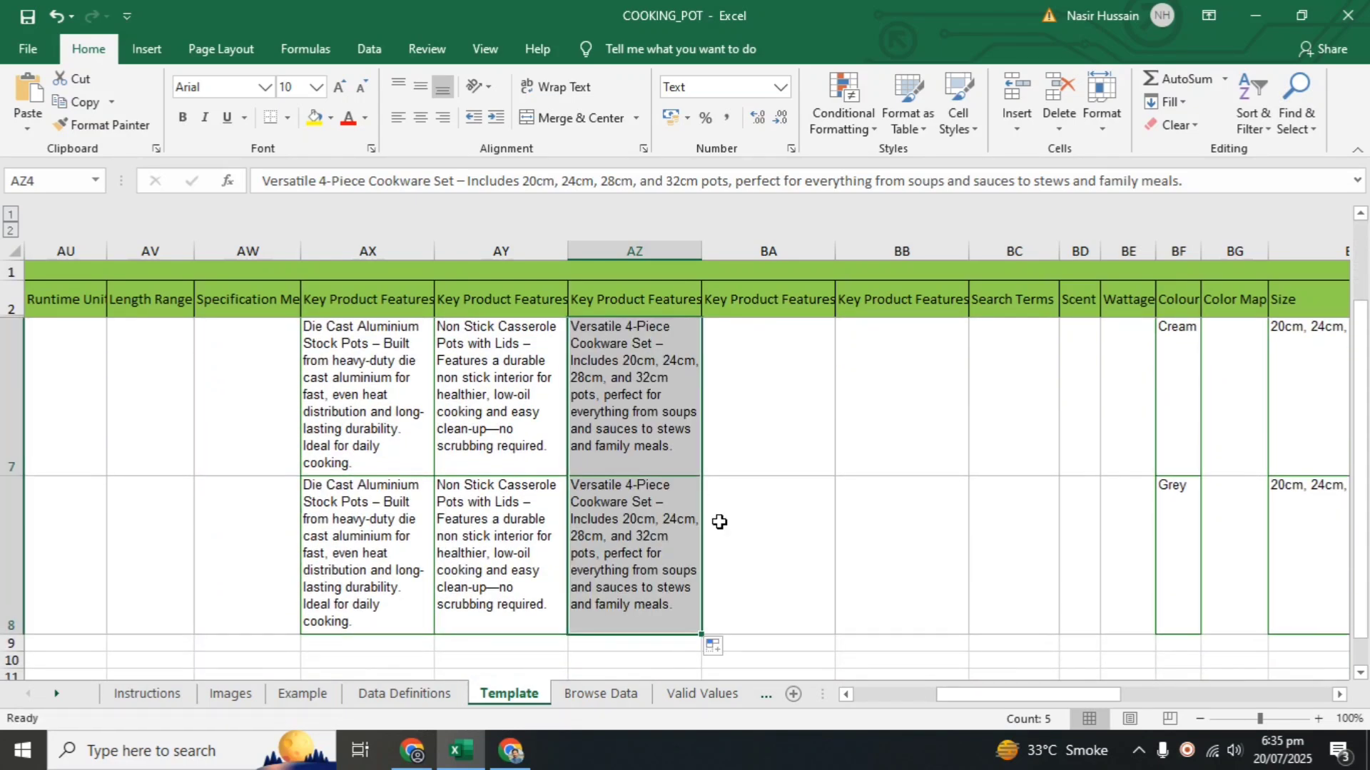
{"action": "scroll", "coordinate": [719, 520], "scroll_direction": "up", "scroll_amount": 2}
- Fill the tempered glass lids (BA4) and hob compatibility (BB4) bullets down to row 8
{"action": "left_click", "coordinate": [806, 468]}
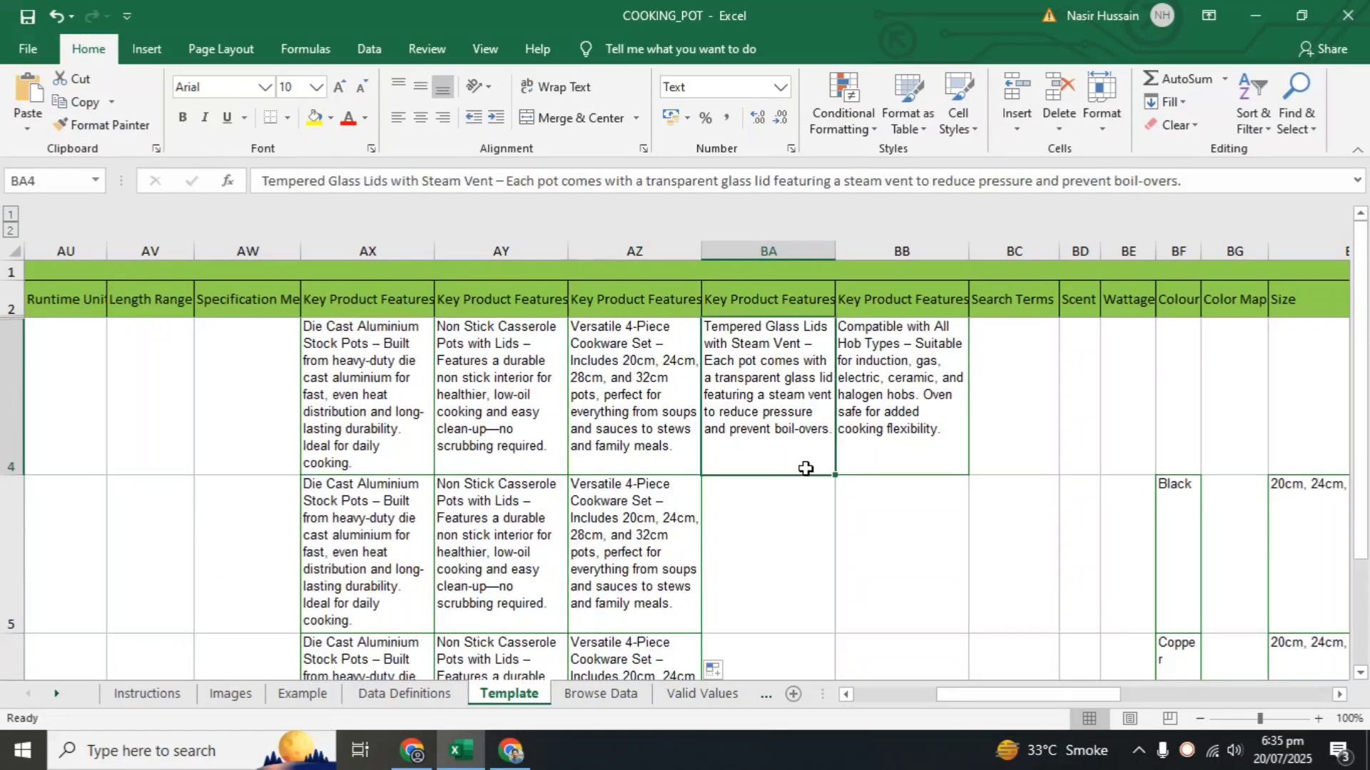
{"action": "mouse_move", "coordinate": [836, 476]}
{"action": "left_mouse_down"}
{"action": "mouse_move", "coordinate": [798, 642]}
{"action": "mouse_move", "coordinate": [778, 613]}
{"action": "left_mouse_up"}
{"action": "left_click", "coordinate": [887, 471]}
{"action": "scroll", "coordinate": [886, 470], "scroll_direction": "up", "scroll_amount": 2}
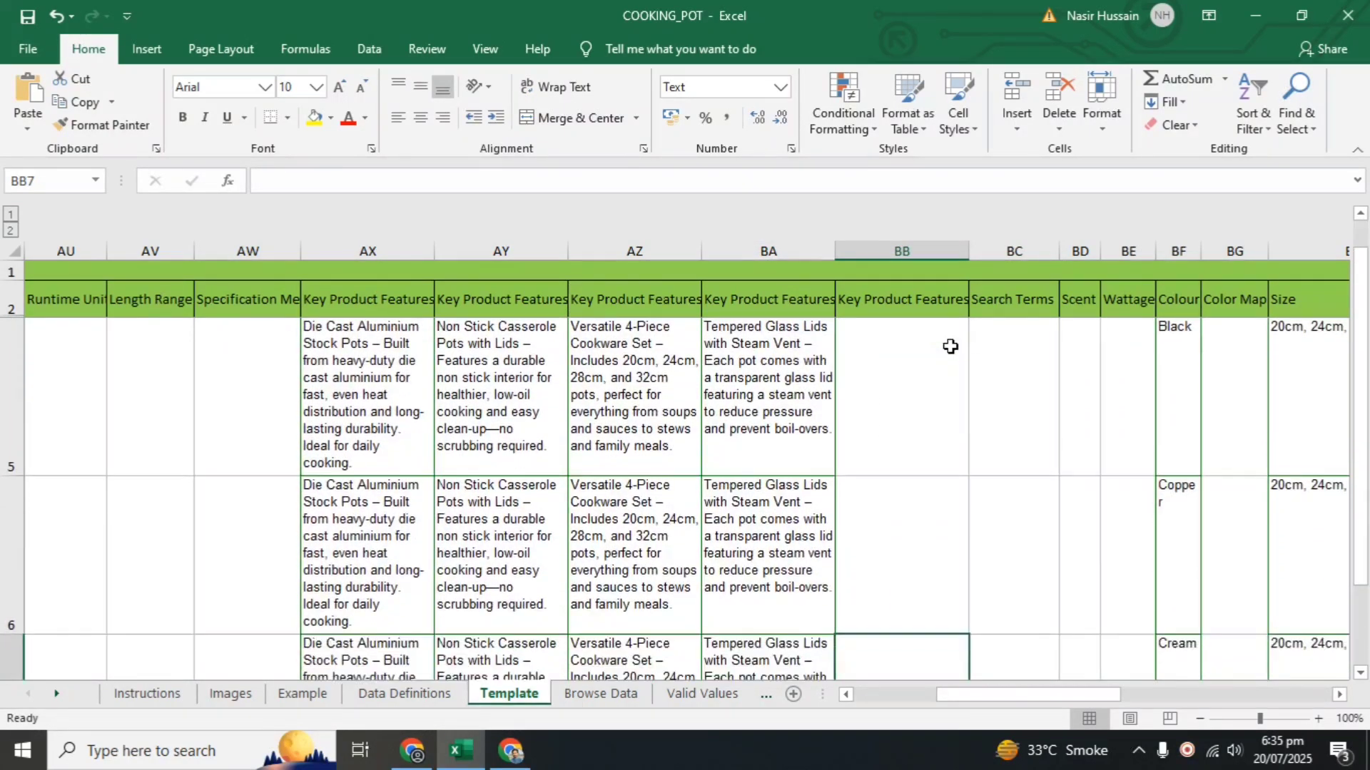
{"action": "scroll", "coordinate": [943, 345], "scroll_direction": "up", "scroll_amount": 2}
{"action": "left_click", "coordinate": [938, 436]}
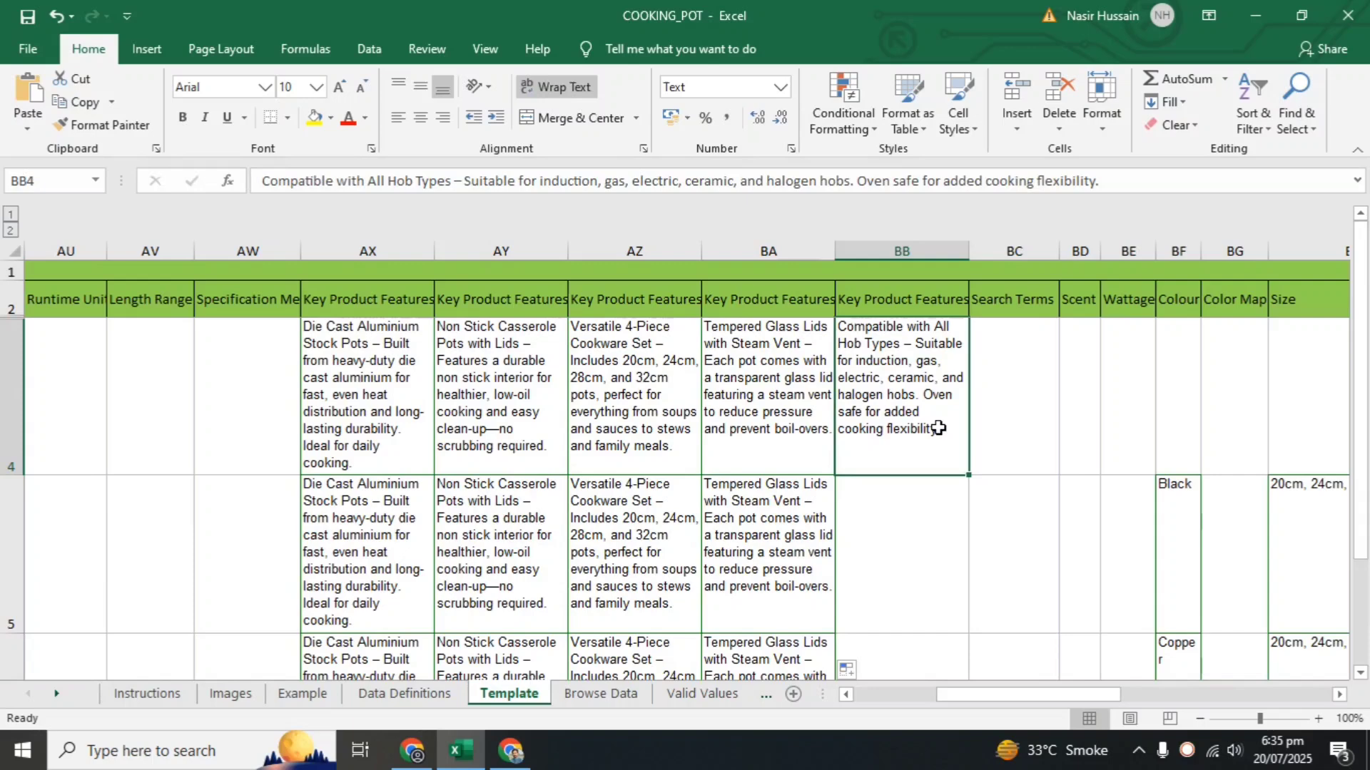
{"action": "left_click_drag", "start_coordinate": [970, 476], "coordinate": [900, 625]}
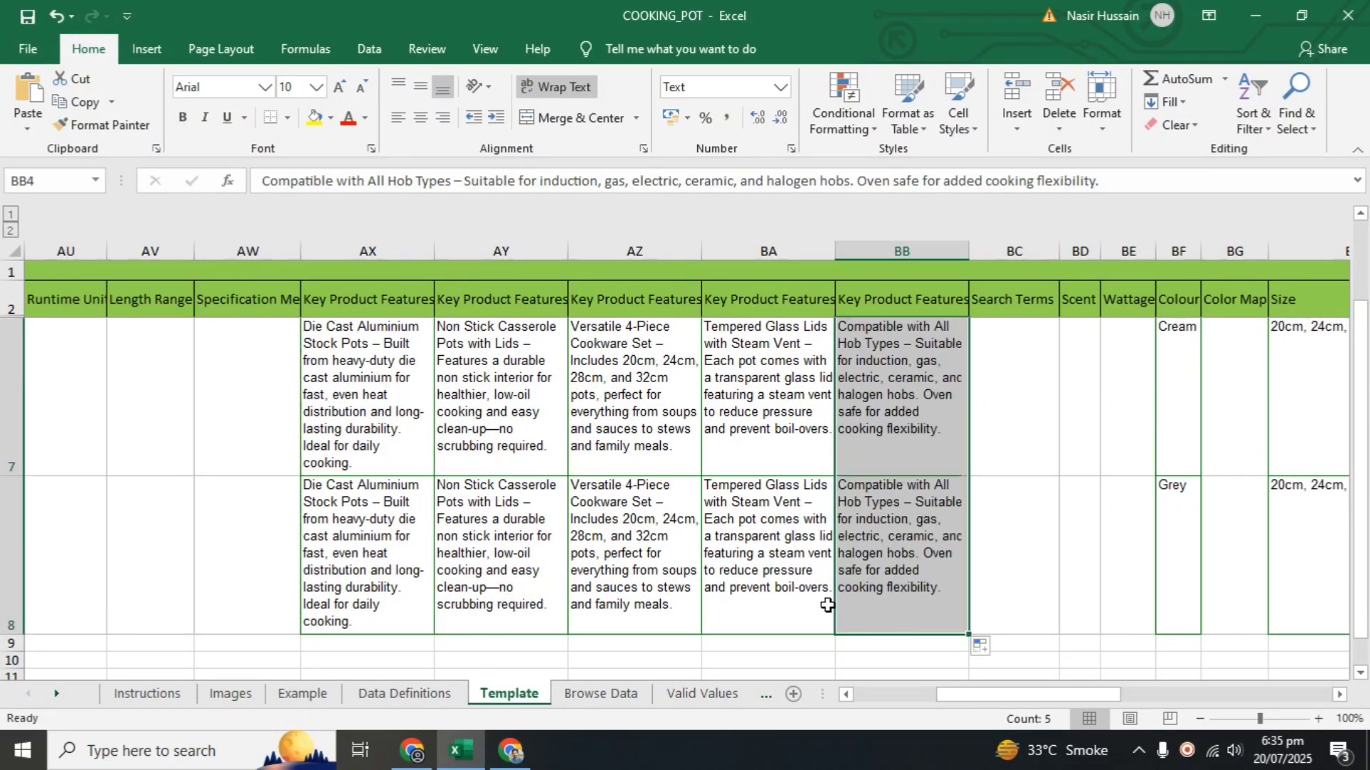
{"action": "left_click", "coordinate": [772, 537]}
{"action": "scroll", "coordinate": [773, 537], "scroll_direction": "up", "scroll_amount": 1}
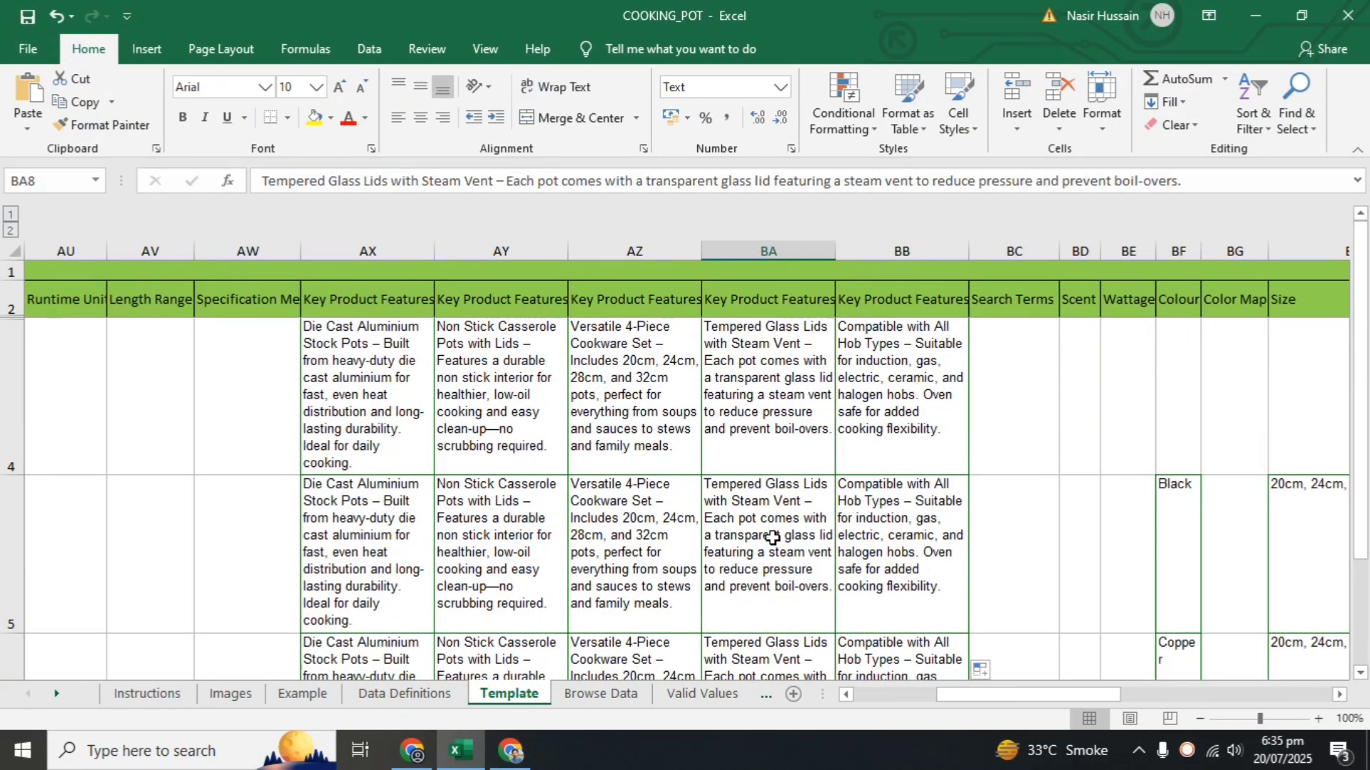
{"action": "left_click", "coordinate": [502, 399]}
{"action": "left_click", "coordinate": [914, 377]}
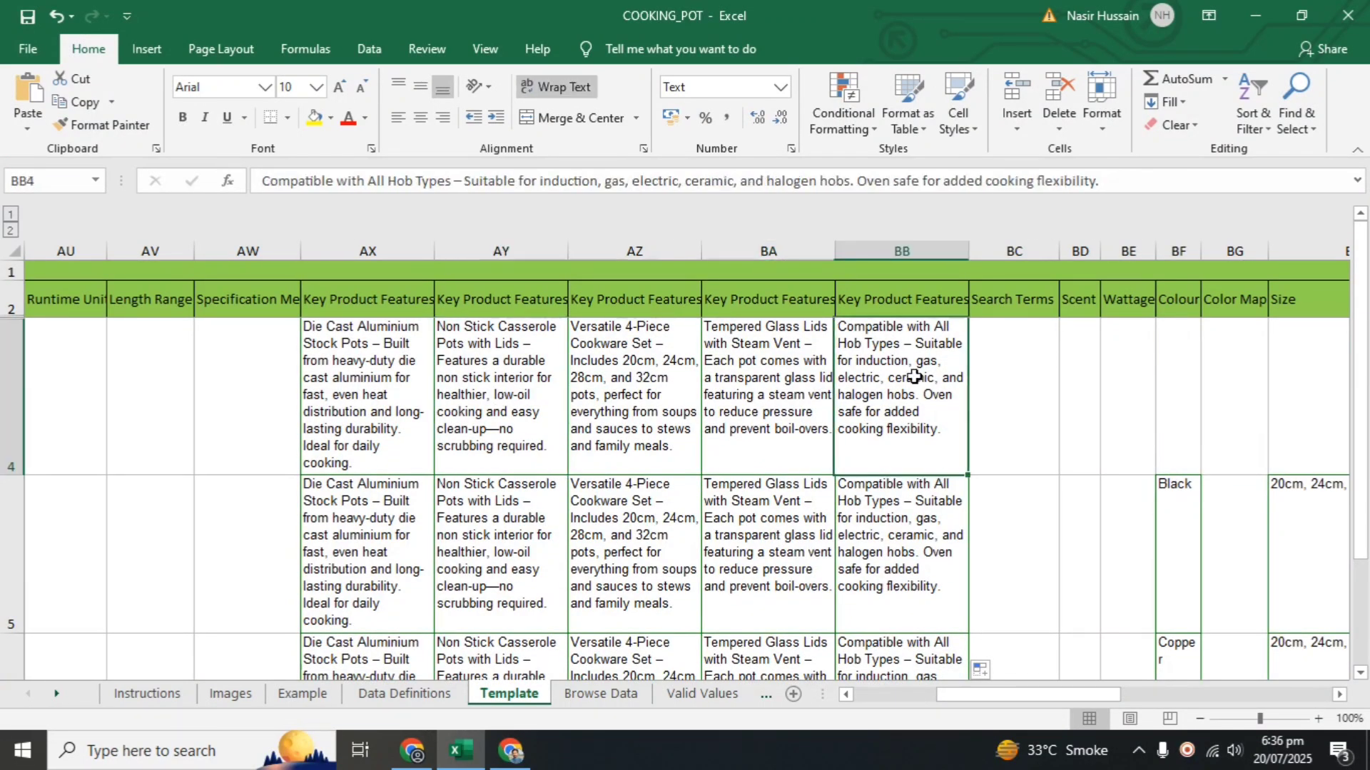
- Enter Die Cast Body and Tempered Glass Lid as special features in BJ4 and BK4
{"action": "key", "text": "Right"}
{"action": "key", "text": "Right"}
{"action": "key", "text": "Right"}
{"action": "key", "text": "Right"}
{"action": "key", "text": "Right"}
{"action": "key", "text": "Right"}
{"action": "key", "text": "Right"}
{"action": "key", "text": "Right"}
{"action": "key", "text": "Right"}
{"action": "key", "text": "Right"}
{"action": "key", "text": "Right"}
{"action": "key", "text": "Right"}
{"action": "key", "text": "Right"}
{"action": "key", "text": "Right"}
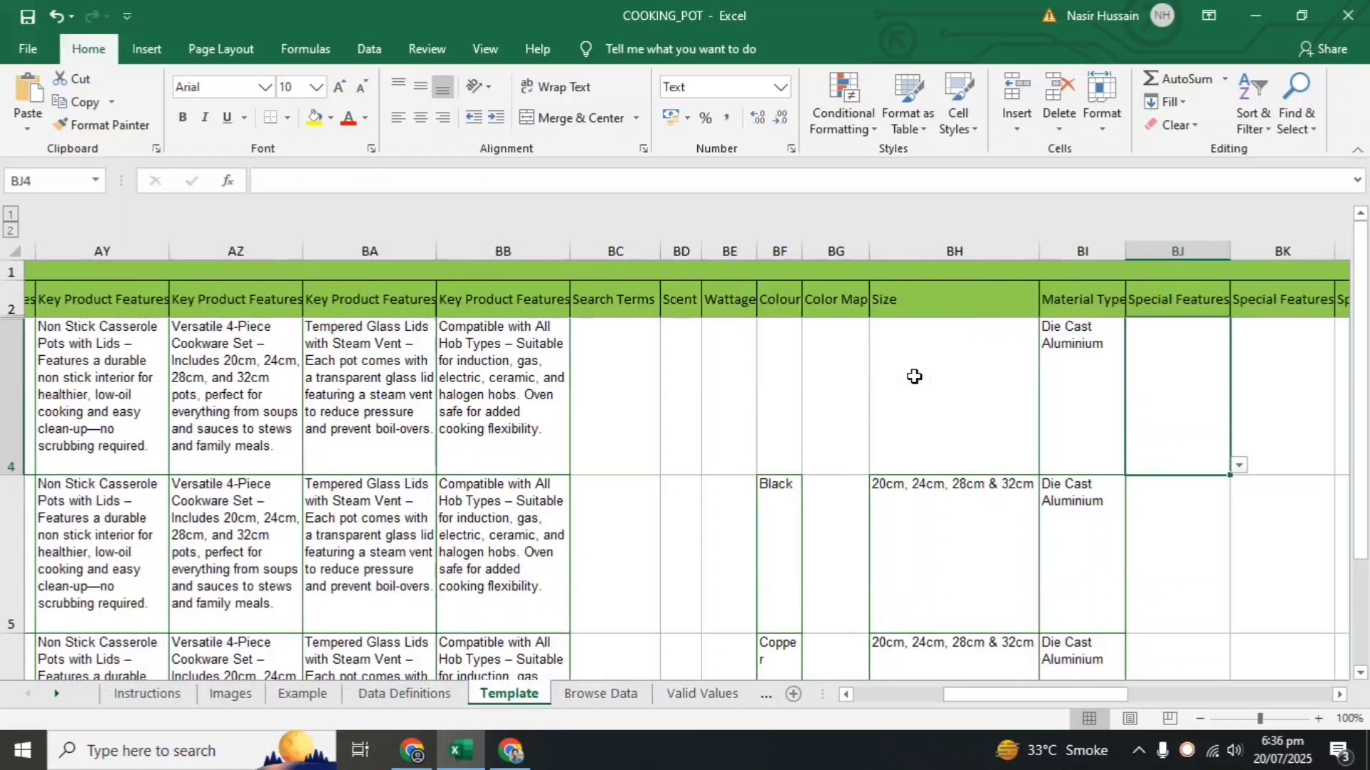
{"action": "key", "text": "Right"}
{"action": "key", "text": "Right"}
{"action": "key", "text": "Right"}
{"action": "key", "text": "Right"}
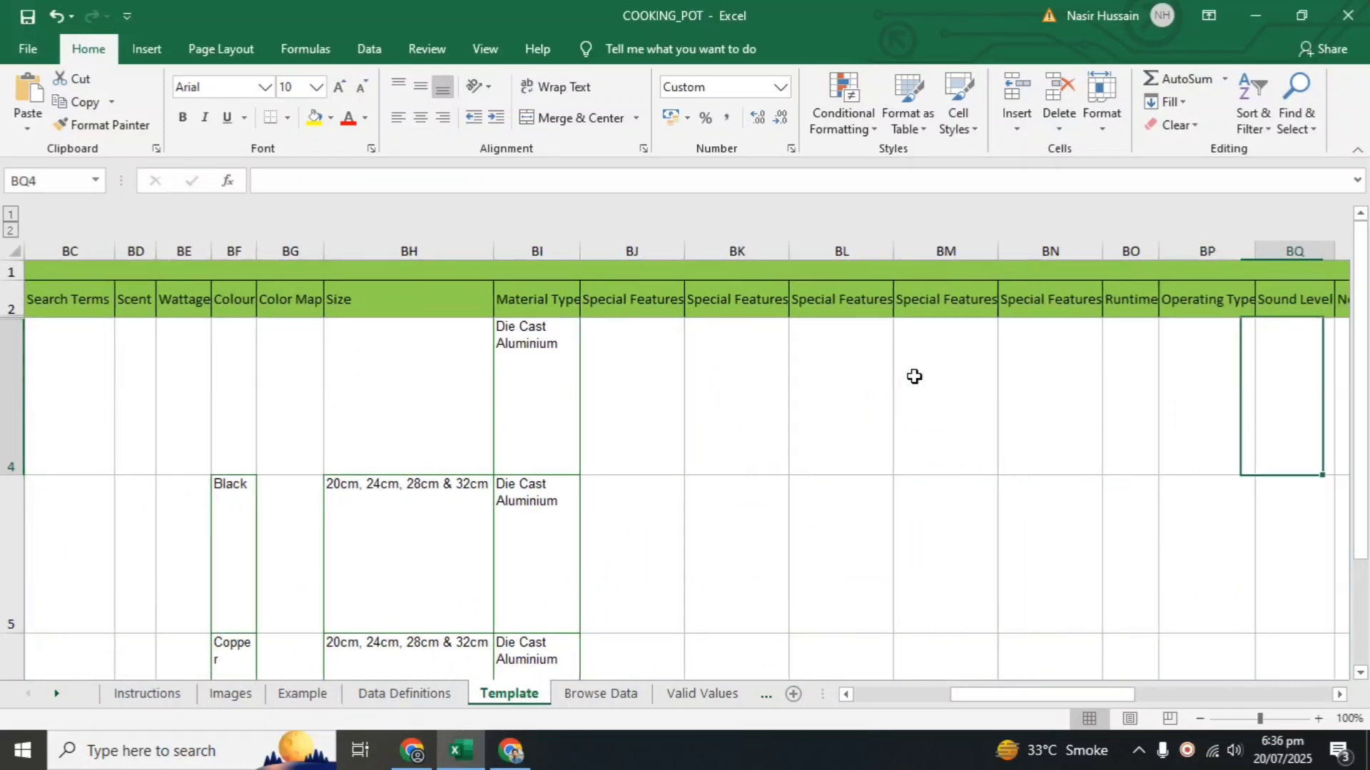
{"action": "key", "text": "Left"}
{"action": "key", "text": "Left"}
{"action": "key", "text": "Left"}
{"action": "key", "text": "Left"}
{"action": "key", "text": "Left"}
{"action": "key", "text": "Left"}
{"action": "key", "text": "Left"}
{"action": "key", "text": "Left"}
{"action": "key", "text": "Left"}
{"action": "key", "text": "Left"}
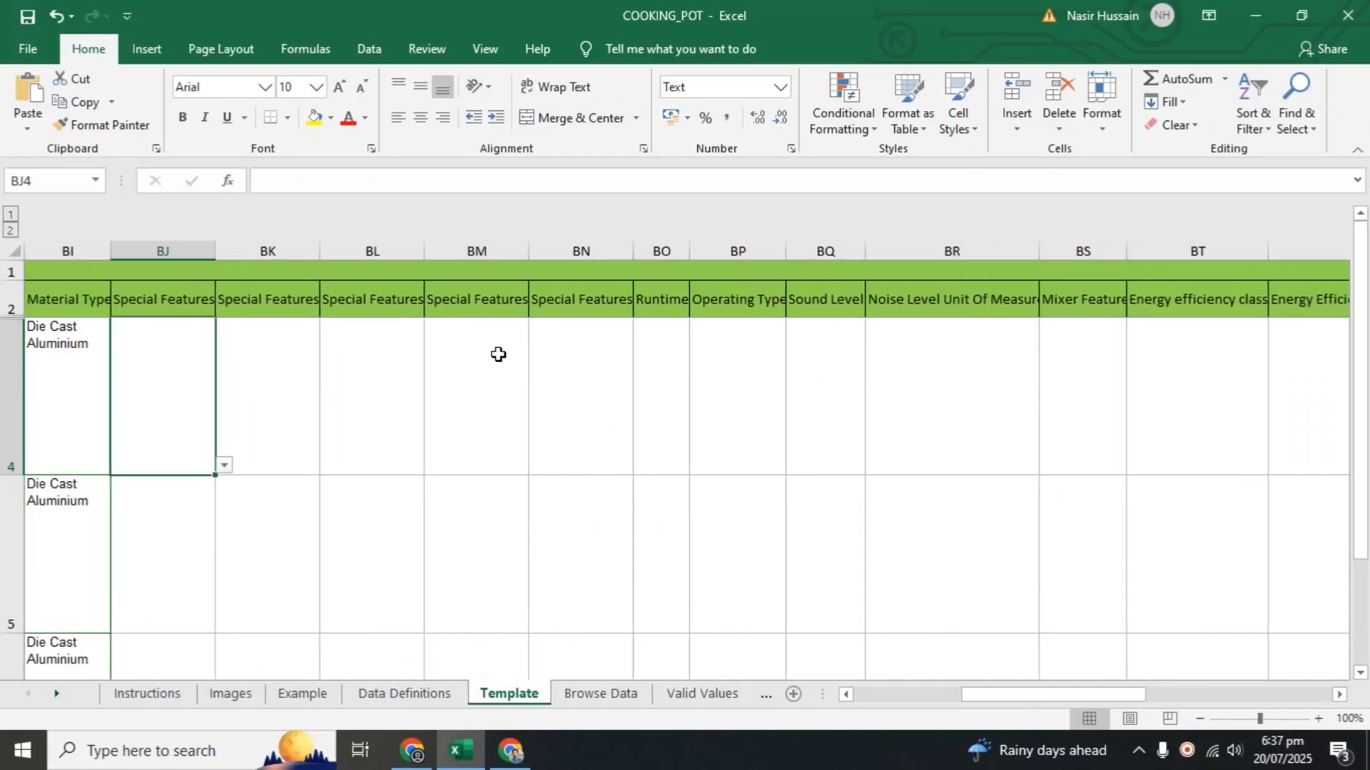
{"action": "type", "text": "Die Cast"}
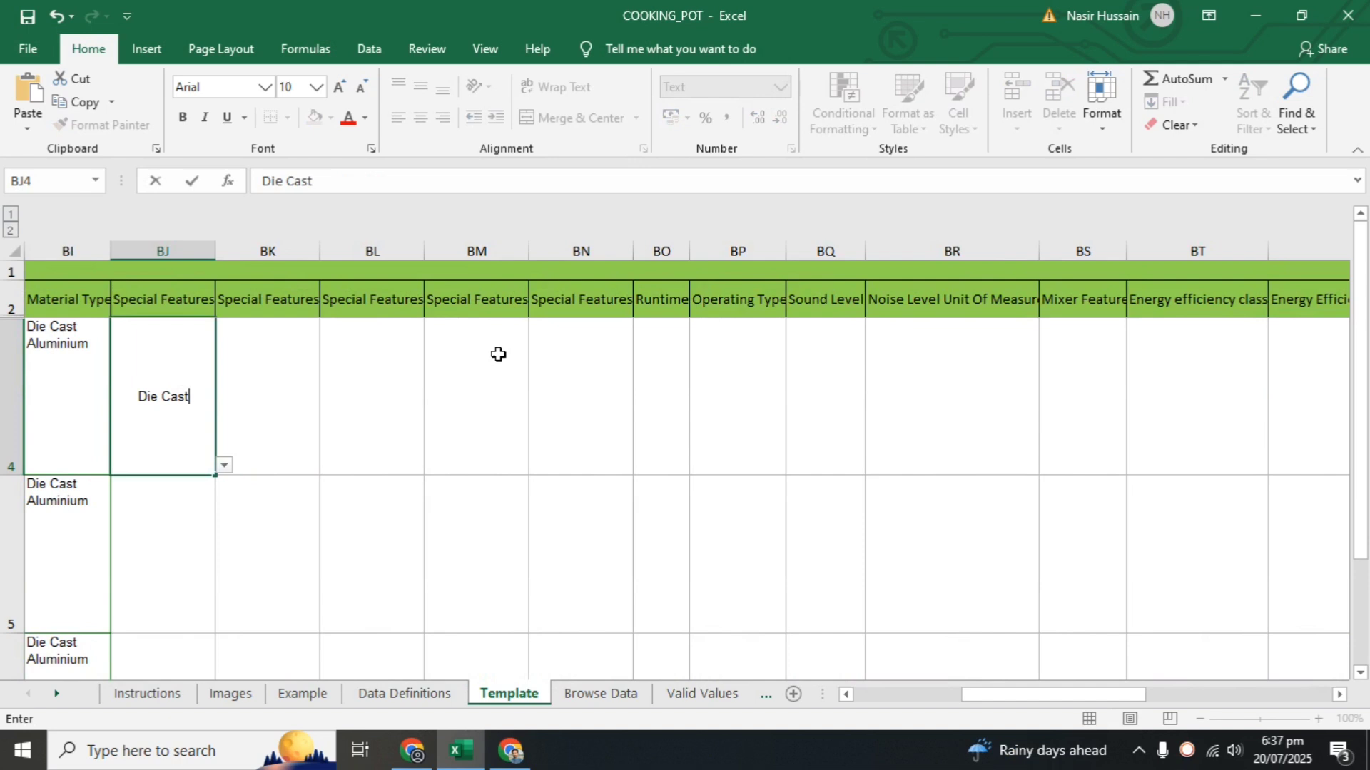
{"action": "type", "text": " BOdy"}
{"action": "key", "text": "BackSpace"}
{"action": "key", "text": "BackSpace"}
{"action": "key", "text": "BackSpace"}
{"action": "type", "text": "ody"}
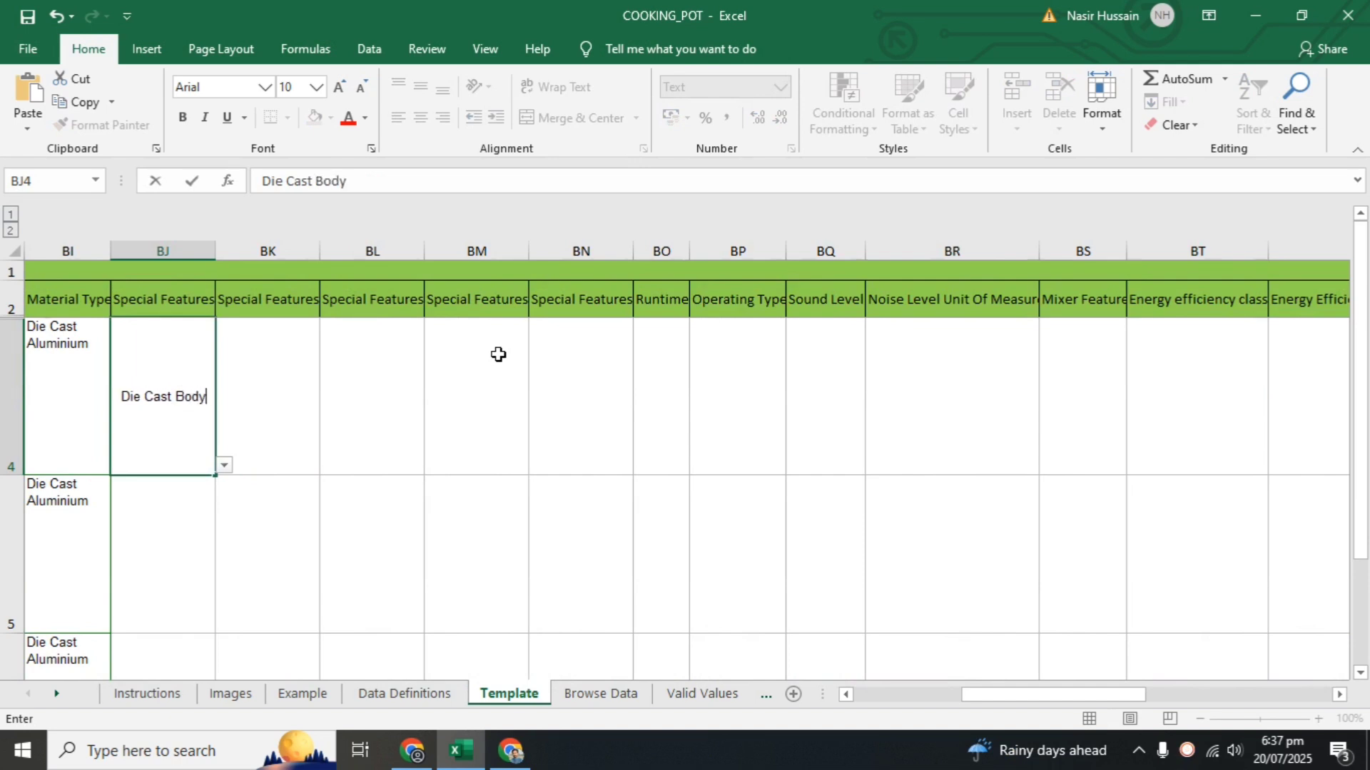
{"action": "key", "text": "Tab"}
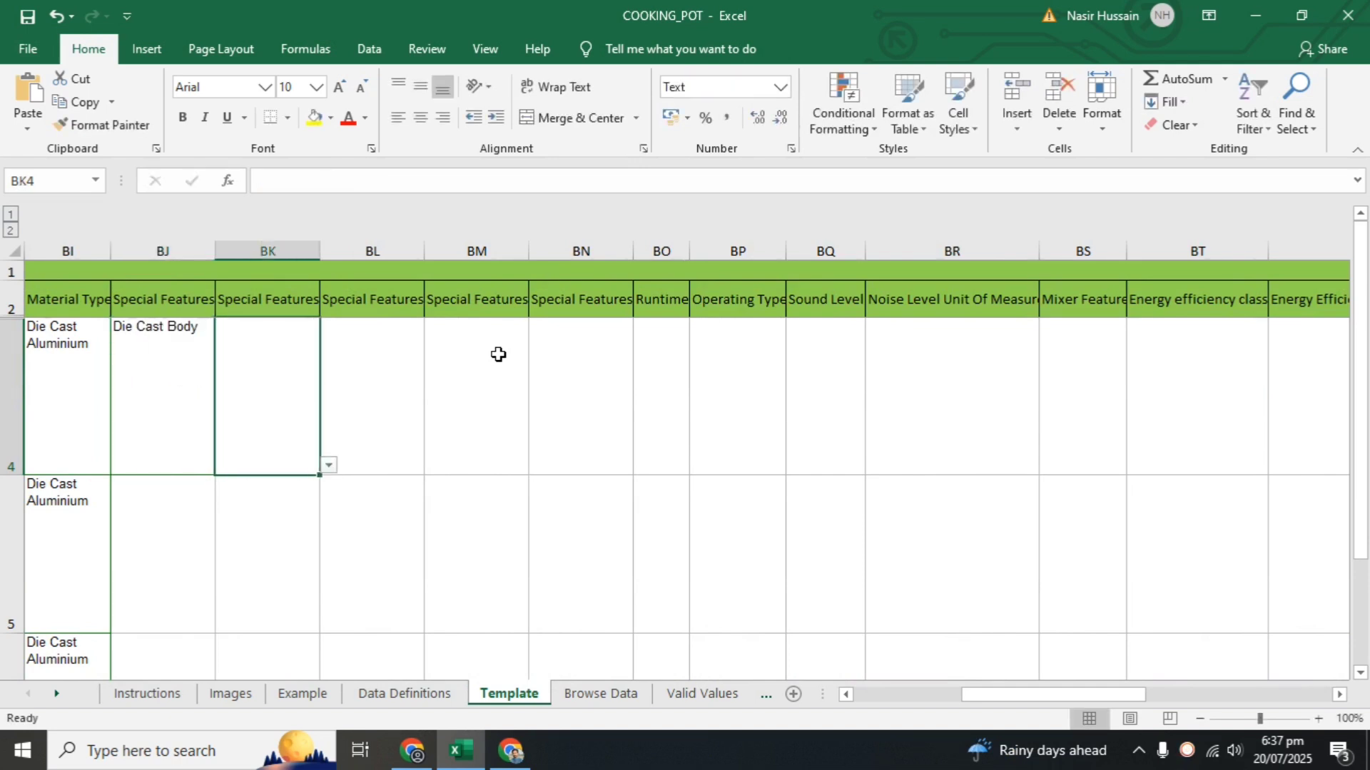
{"action": "type", "text": "Tempered"}
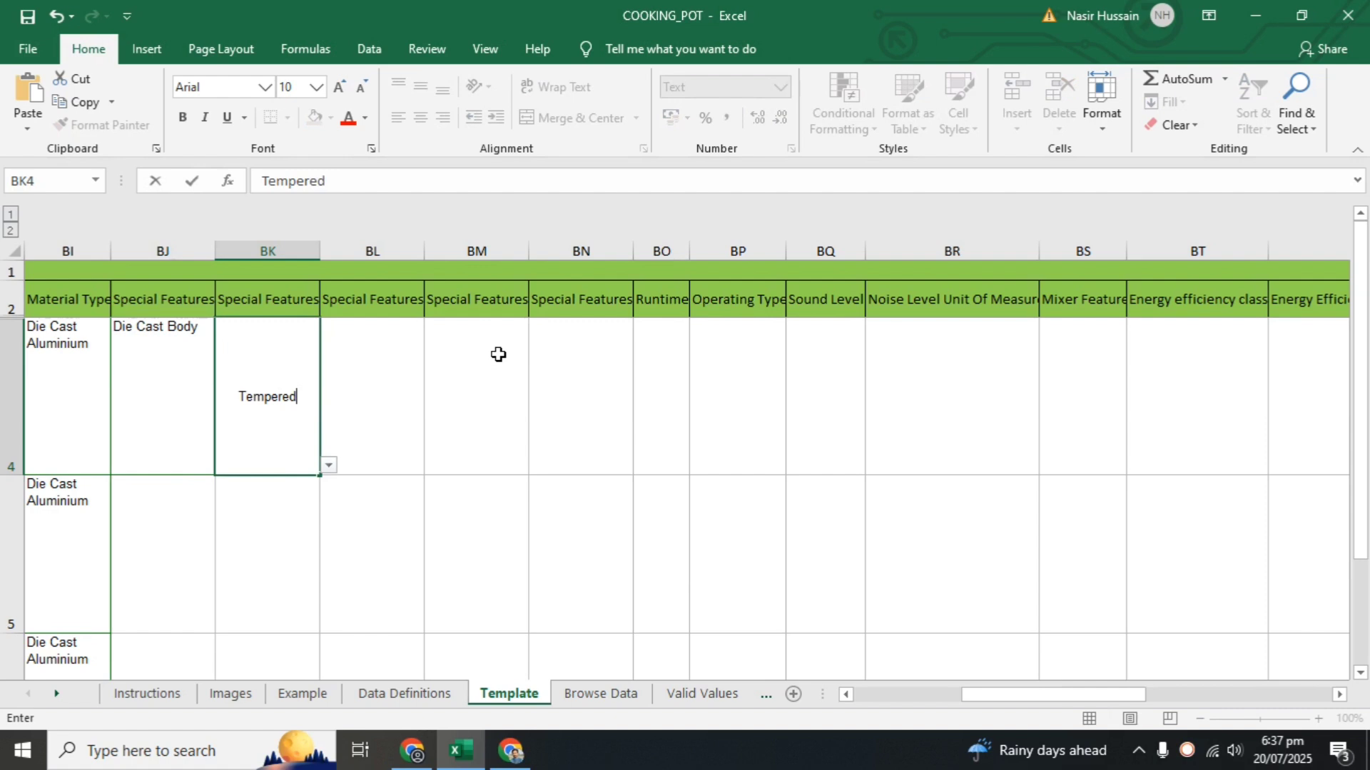
{"action": "type", "text": " Glass LID"}
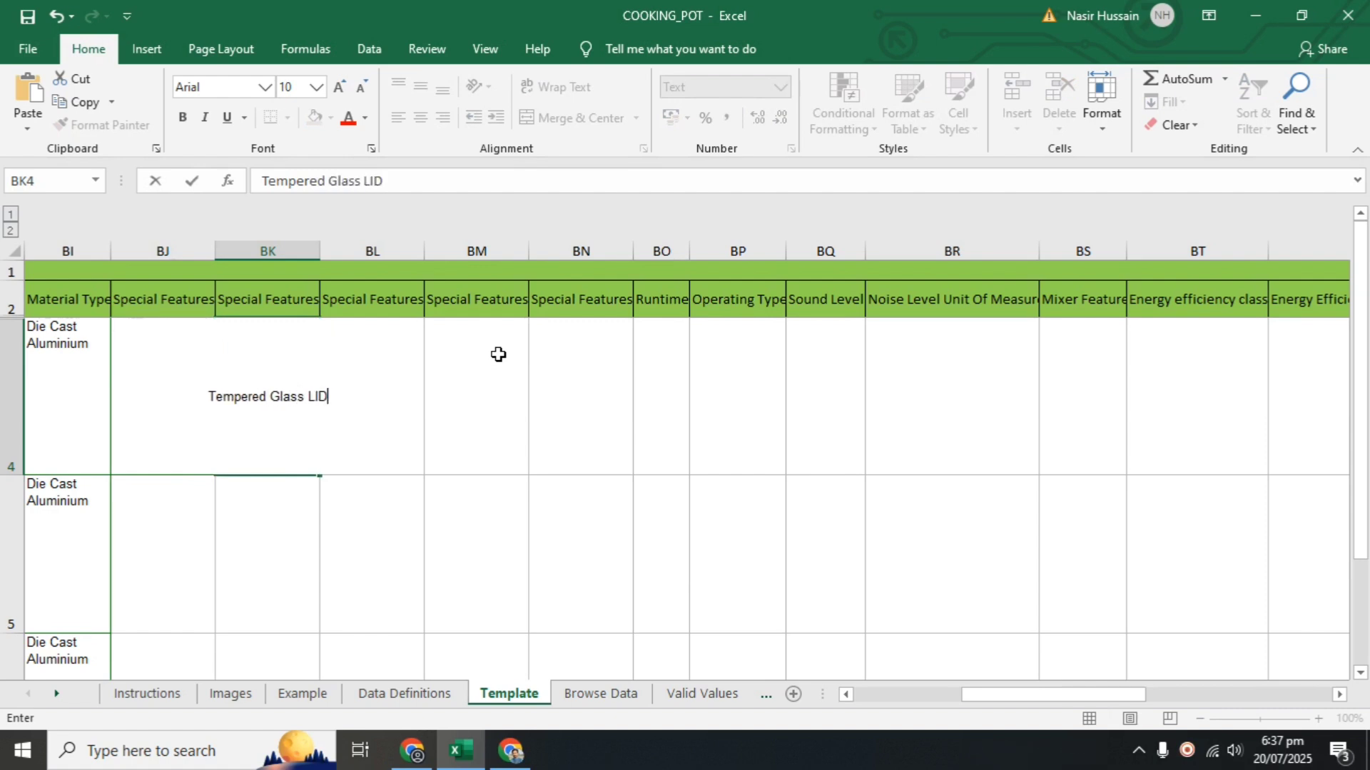
{"action": "key", "text": "BackSpace"}
{"action": "key", "text": "BackSpace"}
{"action": "type", "text": "id"}
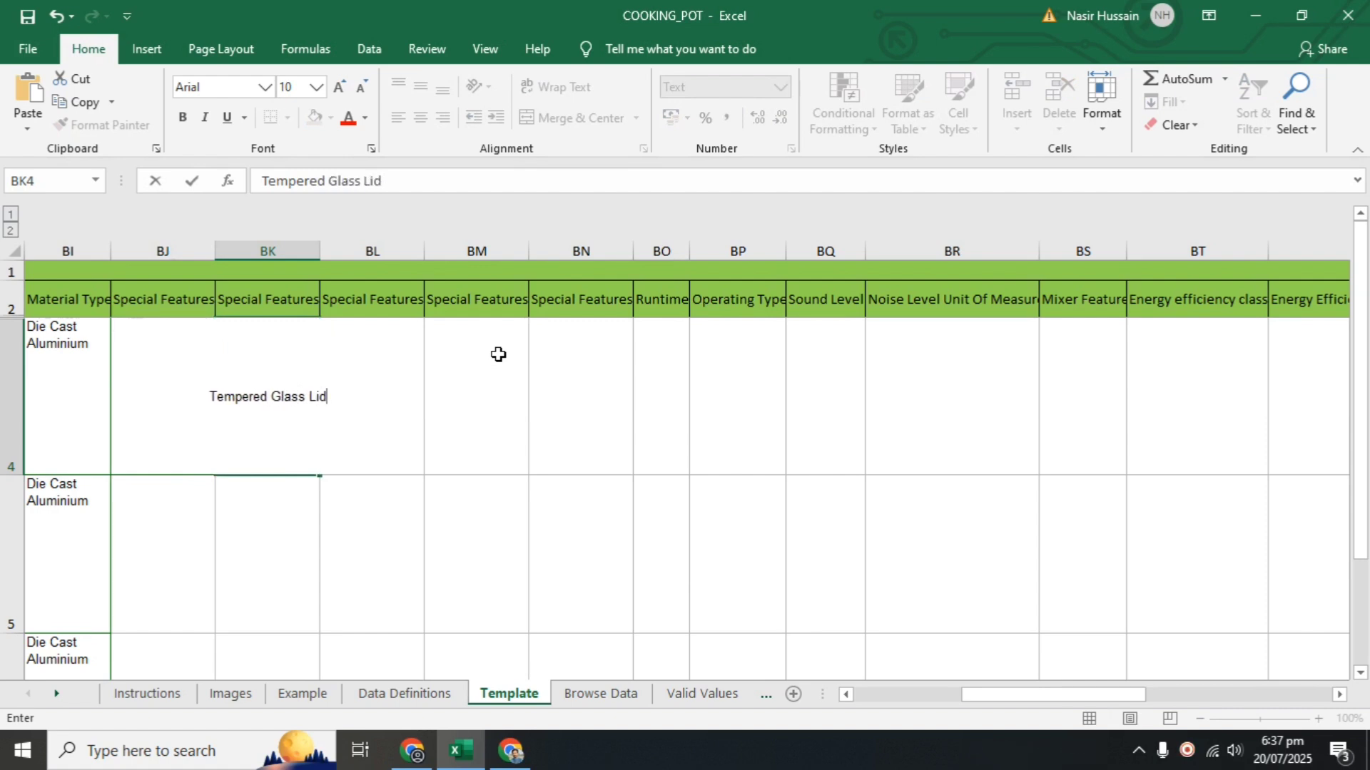
{"action": "key", "text": "Tab"}
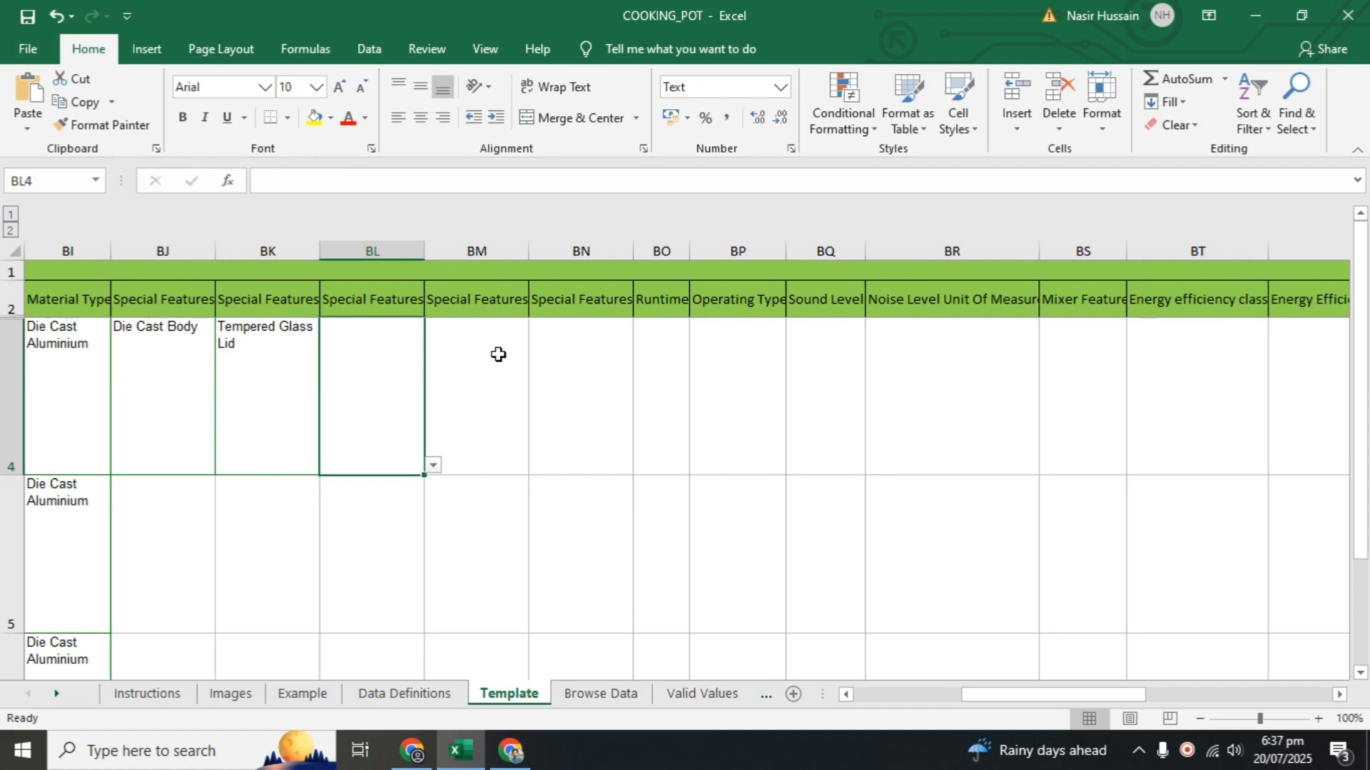
- Enter Handles Moulded with the Pot, Induction Base and Ceramic in BL4:BN4
{"action": "type", "text": "Handles"}
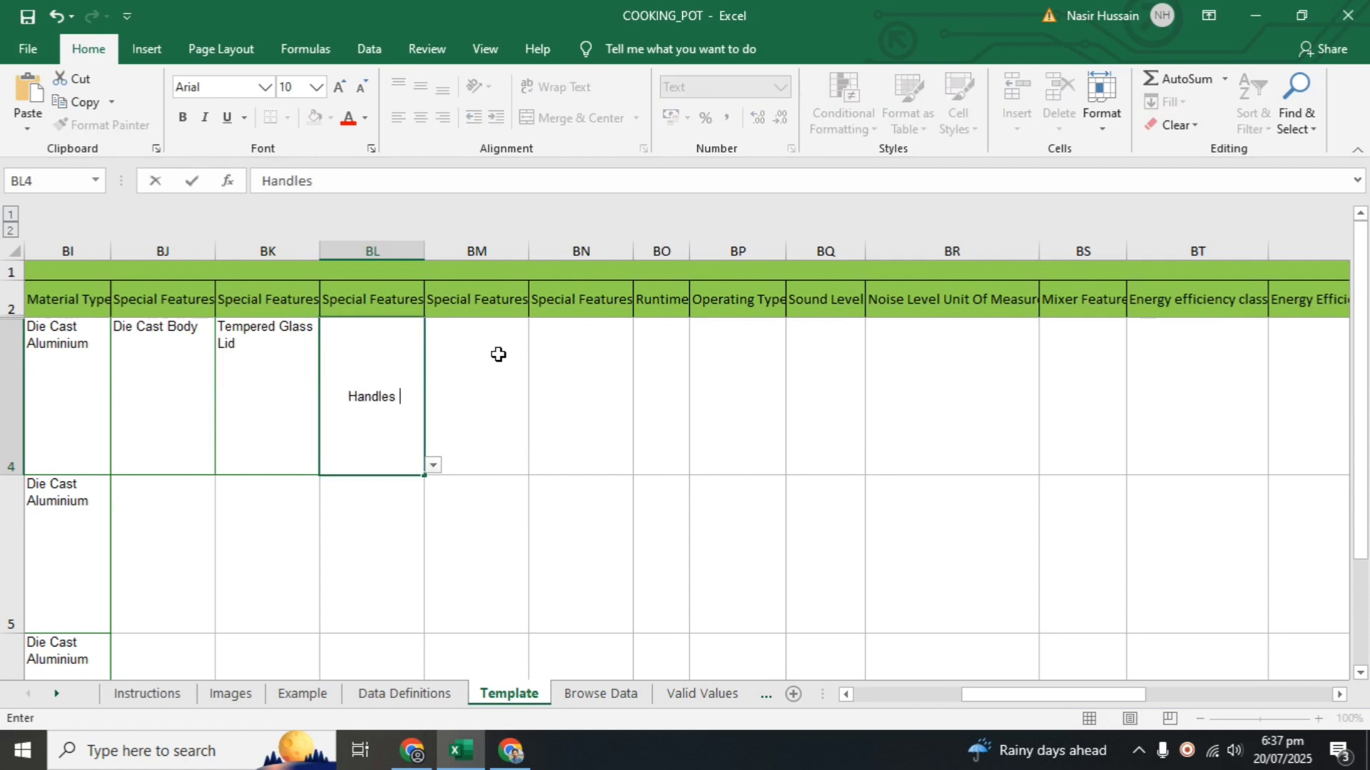
{"action": "type", "text": " Moulded"}
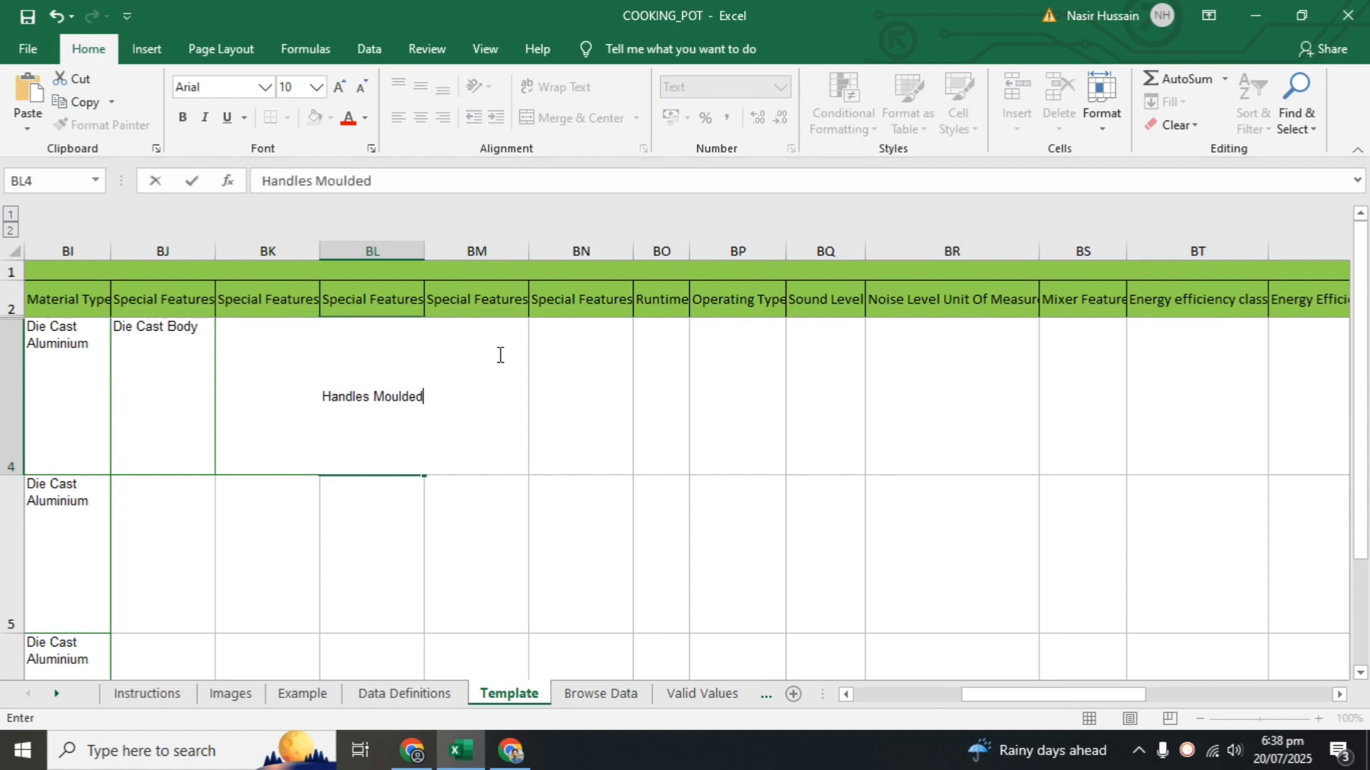
{"action": "type", "text": " with"}
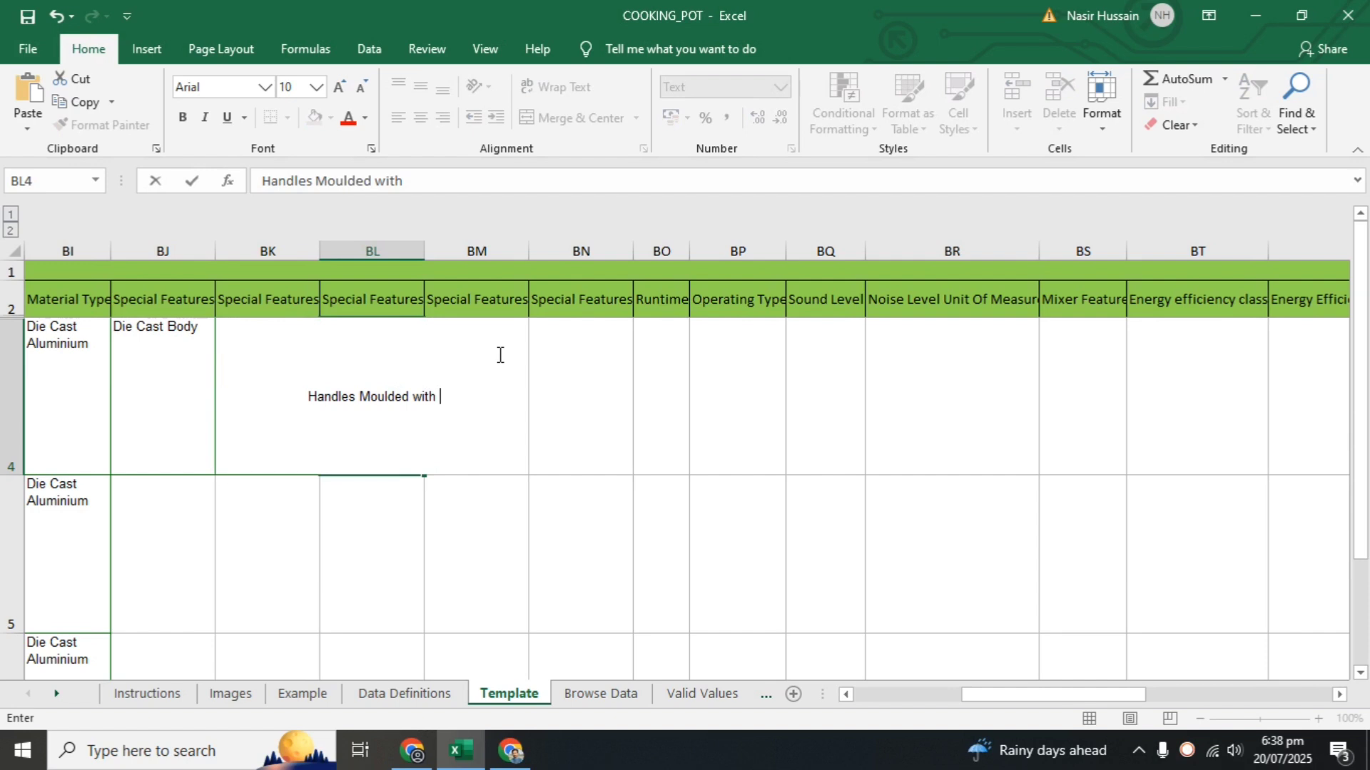
{"action": "type", "text": " the Pot"}
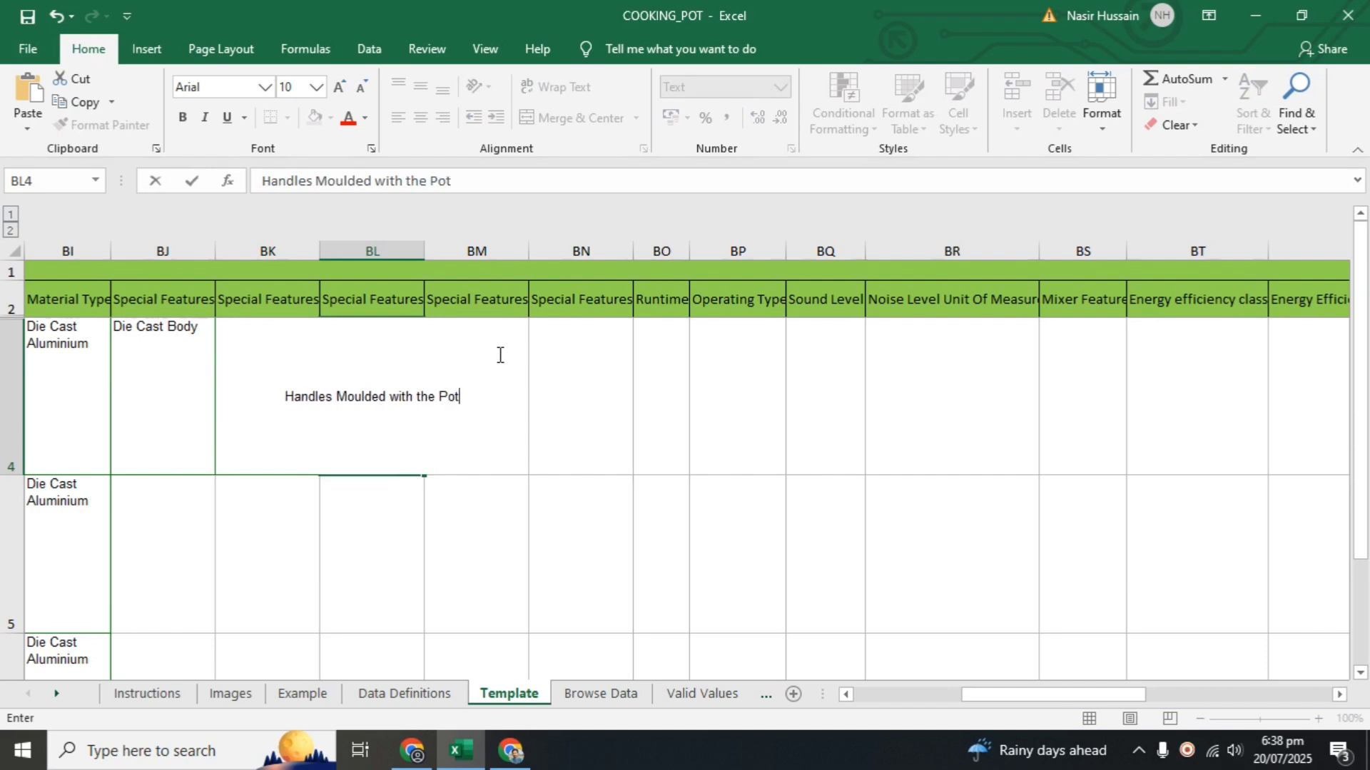
{"action": "key", "text": "Tab"}
{"action": "type", "text": "I"}
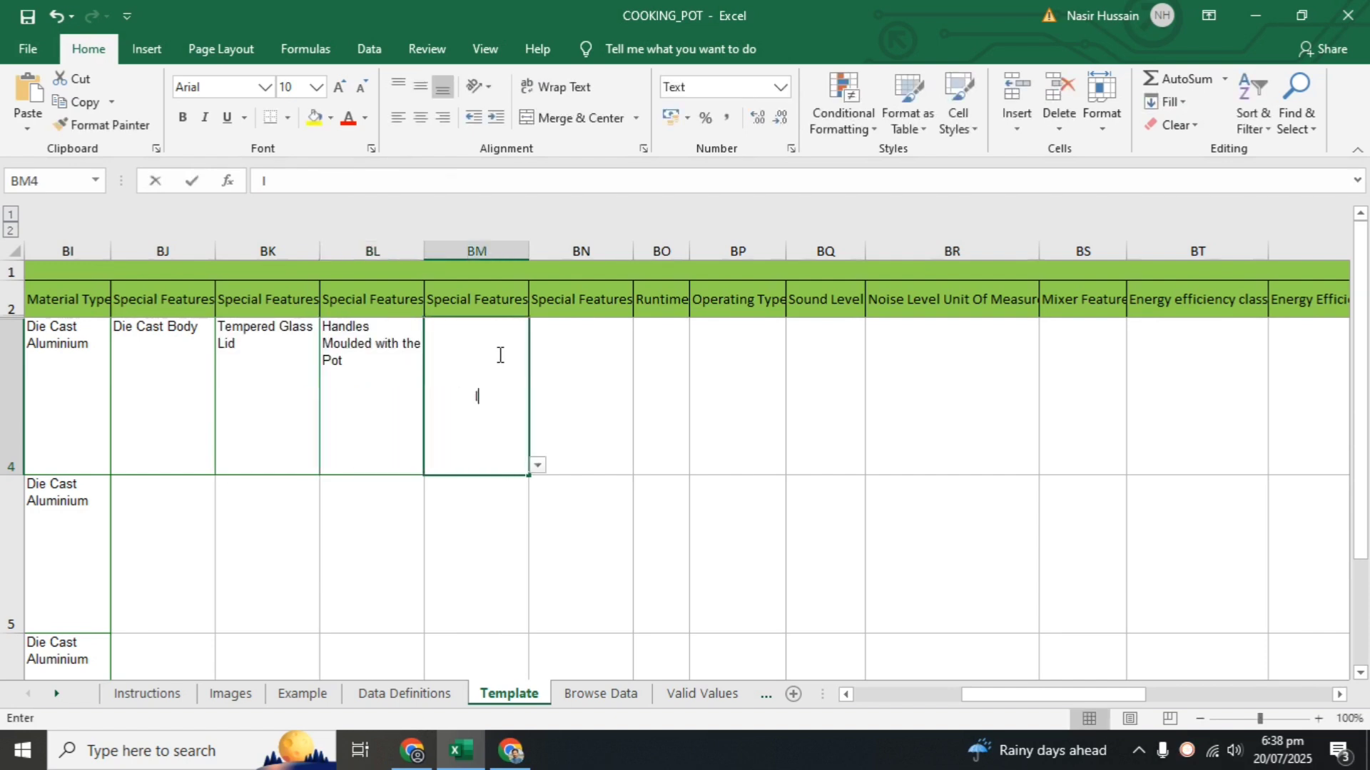
{"action": "type", "text": "nduction Base"}
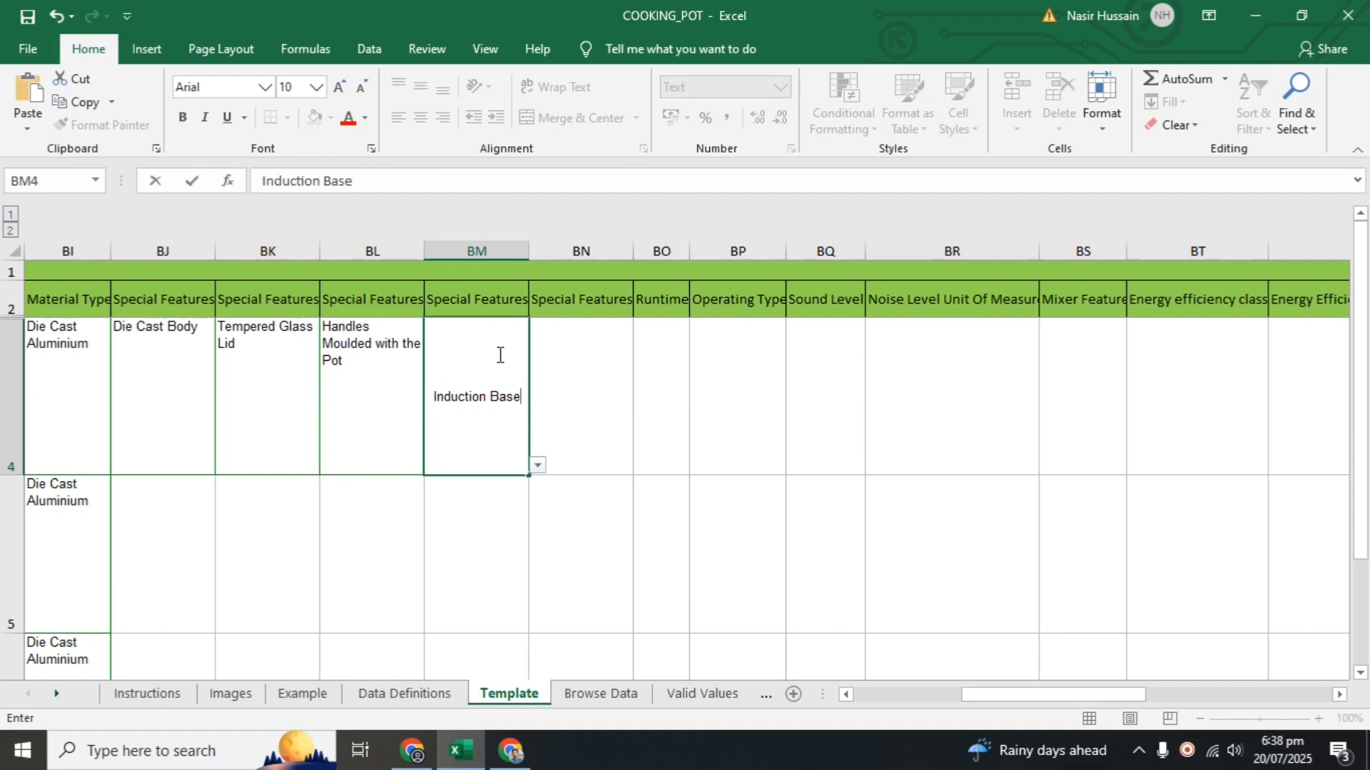
{"action": "key", "text": "Tab"}
{"action": "type", "text": "Ceramic"}
{"action": "key", "text": "Return"}
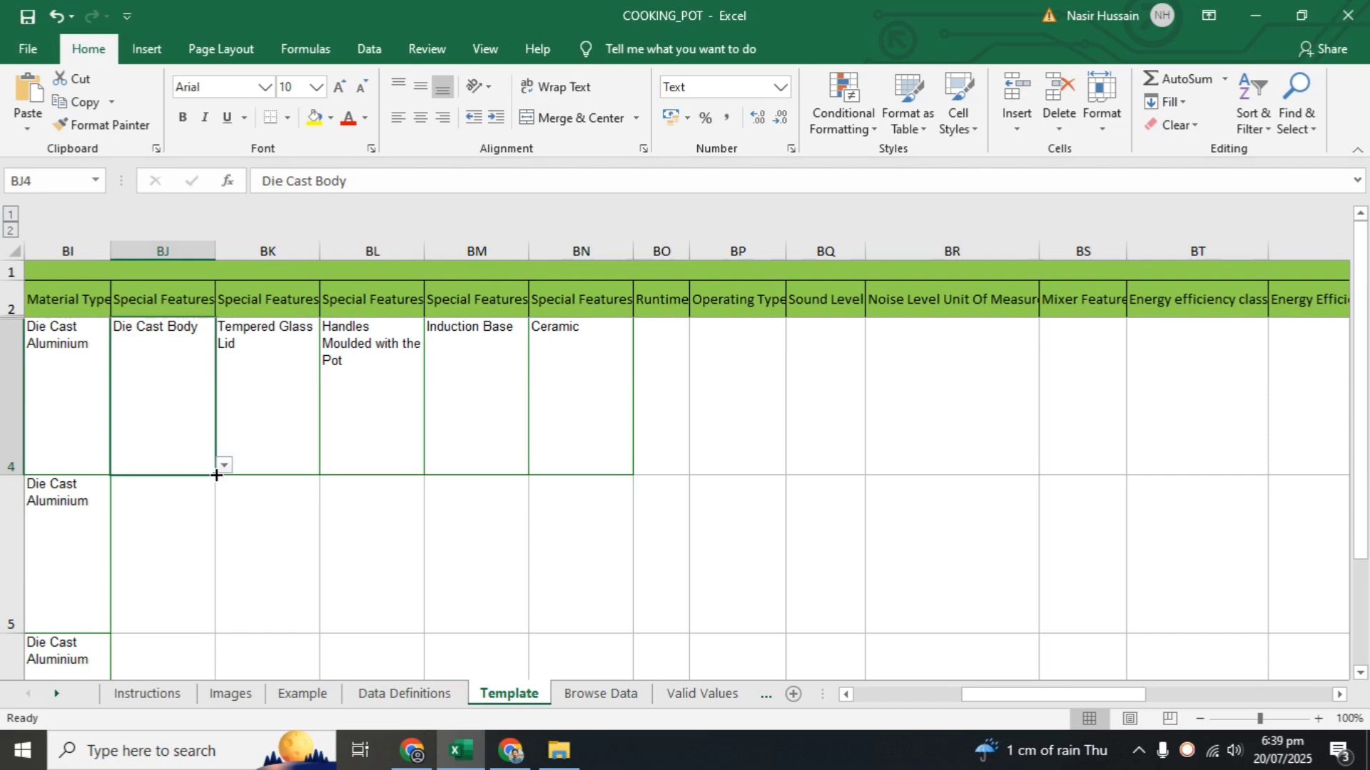
- Fill the five special features down from row 4 to row 8
{"action": "left_click_drag", "start_coordinate": [216, 476], "coordinate": [200, 571]}
{"action": "scroll", "coordinate": [284, 406], "scroll_direction": "up", "scroll_amount": 3}
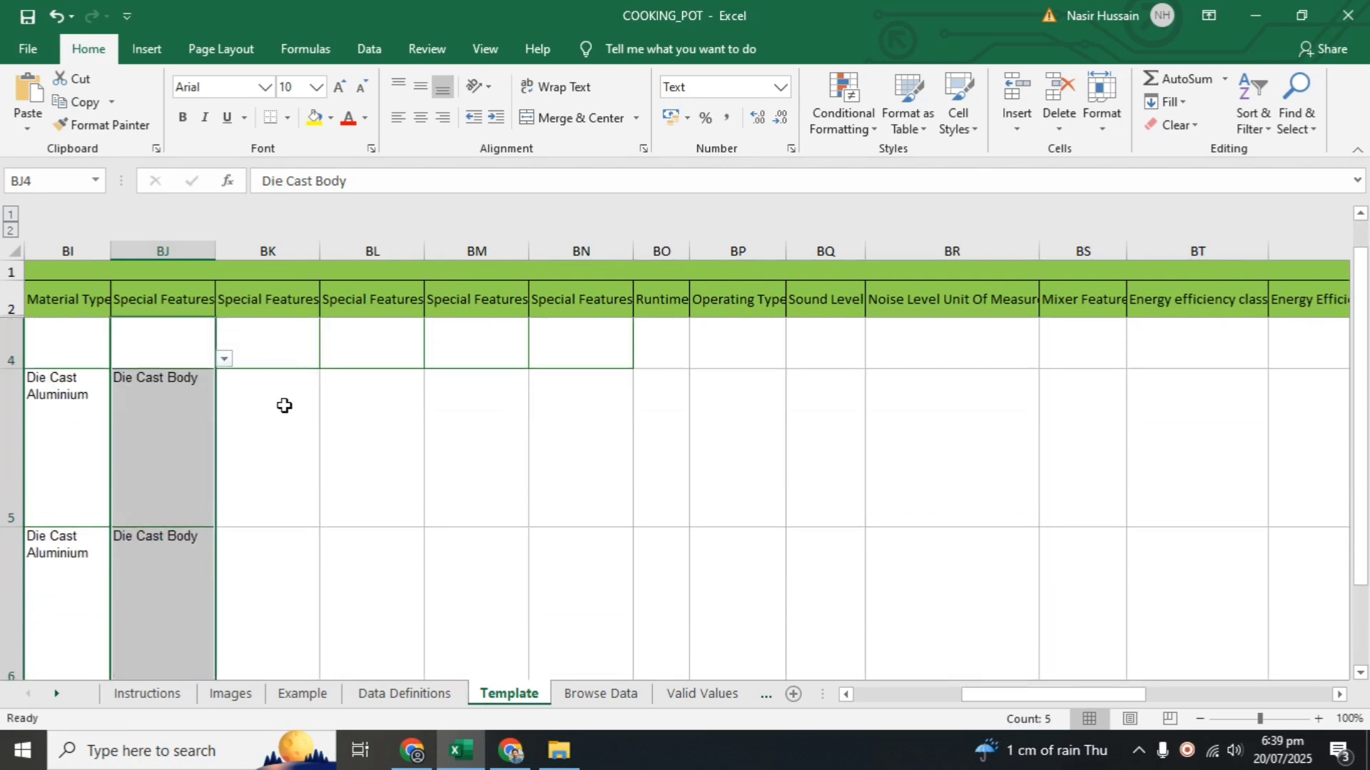
{"action": "left_click", "coordinate": [306, 454]}
{"action": "left_click_drag", "start_coordinate": [319, 476], "coordinate": [284, 547]}
{"action": "left_click", "coordinate": [729, 529]}
{"action": "scroll", "coordinate": [729, 529], "scroll_direction": "up", "scroll_amount": 2}
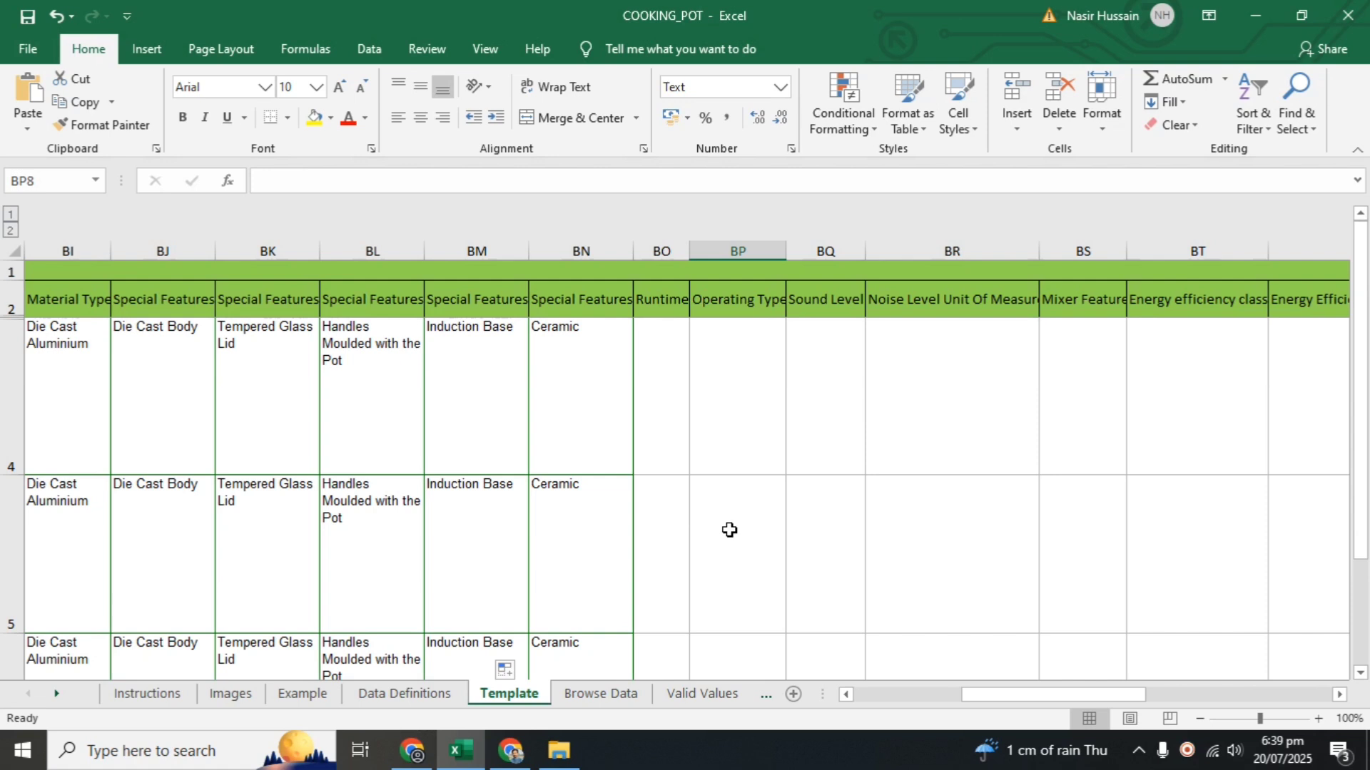
- Set the Item Width unit in CR7 to CM and fill it down
{"action": "key", "text": "Right"}
{"action": "key", "text": "Right"}
{"action": "key", "text": "Right"}
{"action": "key", "text": "Right"}
{"action": "key", "text": "Right"}
{"action": "key", "text": "Right"}
{"action": "key", "text": "Right"}
{"action": "key", "text": "Right"}
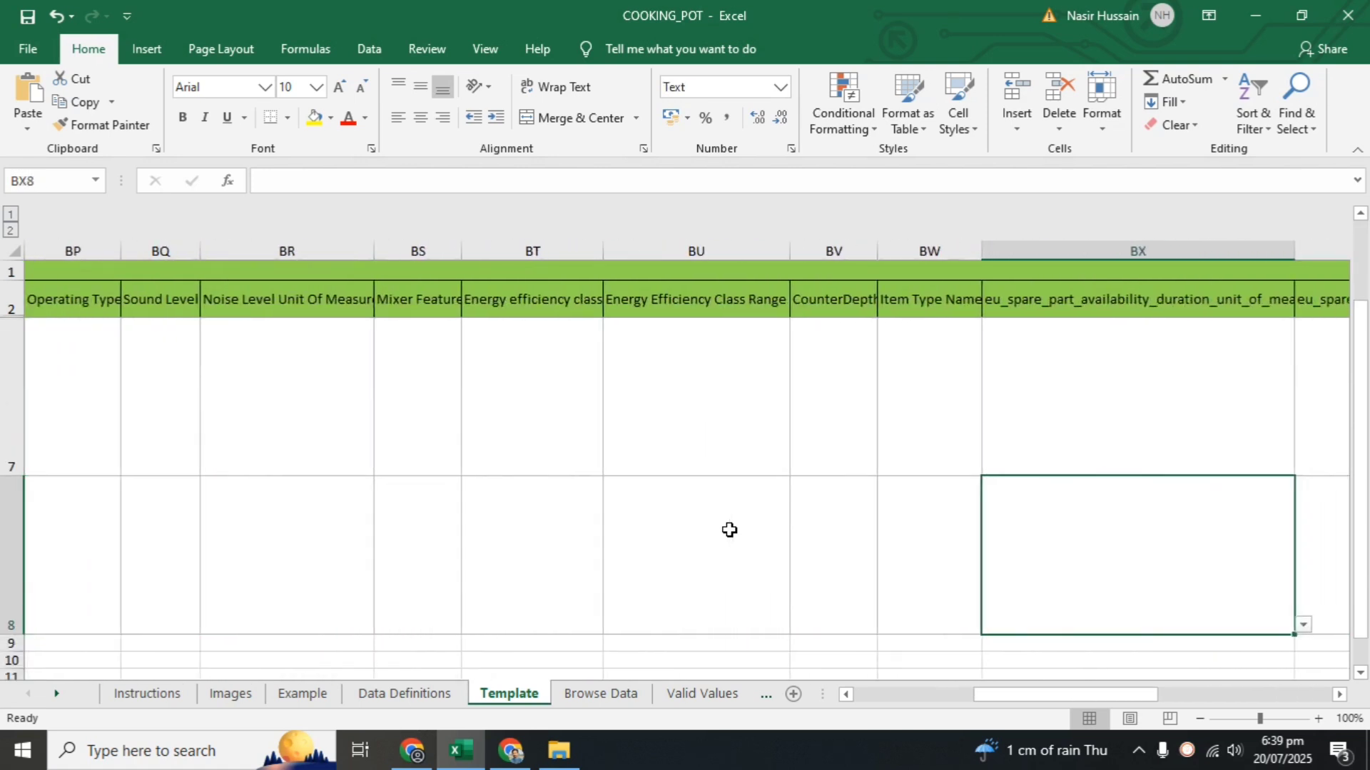
{"action": "key", "text": "Right"}
{"action": "key", "text": "Right"}
{"action": "key", "text": "Right"}
{"action": "key", "text": "Right"}
{"action": "key", "text": "Right"}
{"action": "key", "text": "Right"}
{"action": "key", "text": "Right"}
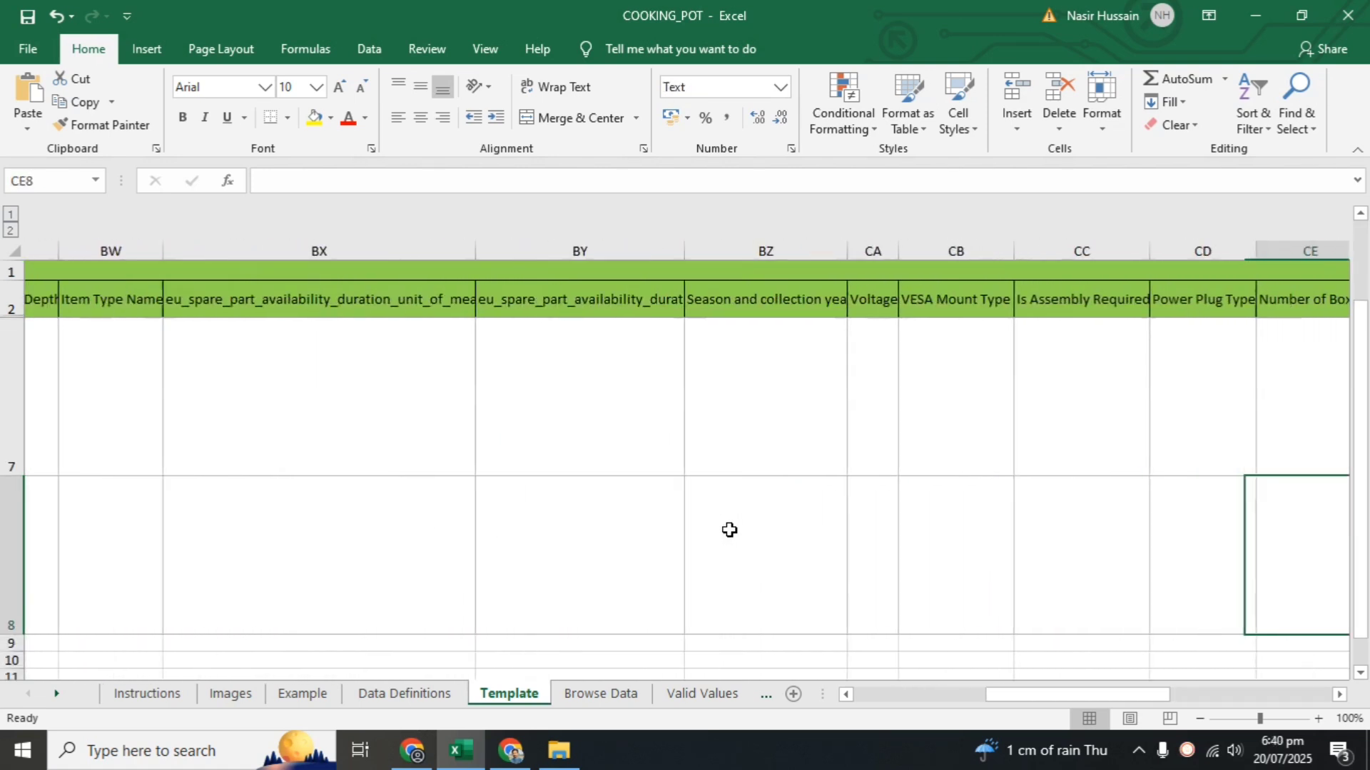
{"action": "key", "text": "Right"}
{"action": "key", "text": "Right"}
{"action": "key", "text": "Right"}
{"action": "key", "text": "Right"}
{"action": "key", "text": "Right"}
{"action": "key", "text": "Right"}
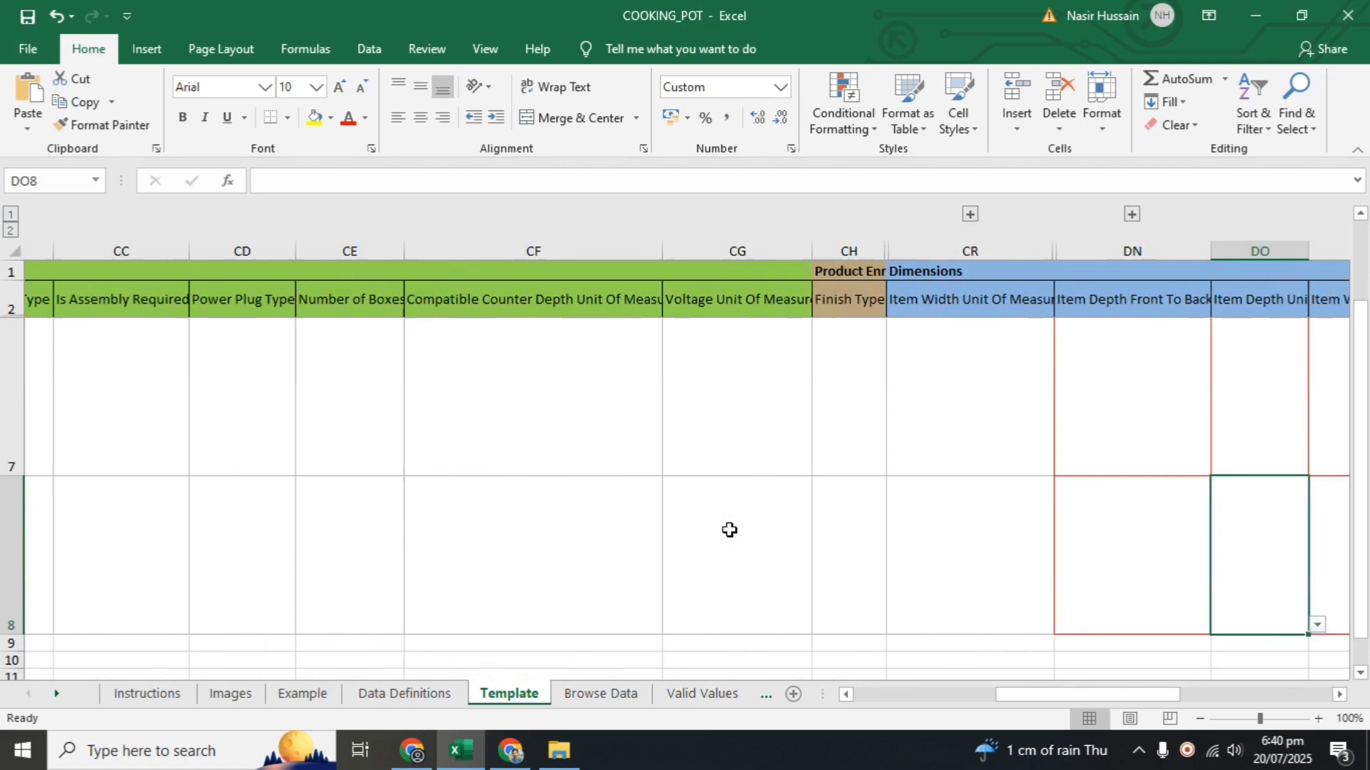
{"action": "key", "text": "Right"}
{"action": "key", "text": "Right"}
{"action": "key", "text": "Right"}
{"action": "key", "text": "Right"}
{"action": "key", "text": "Right"}
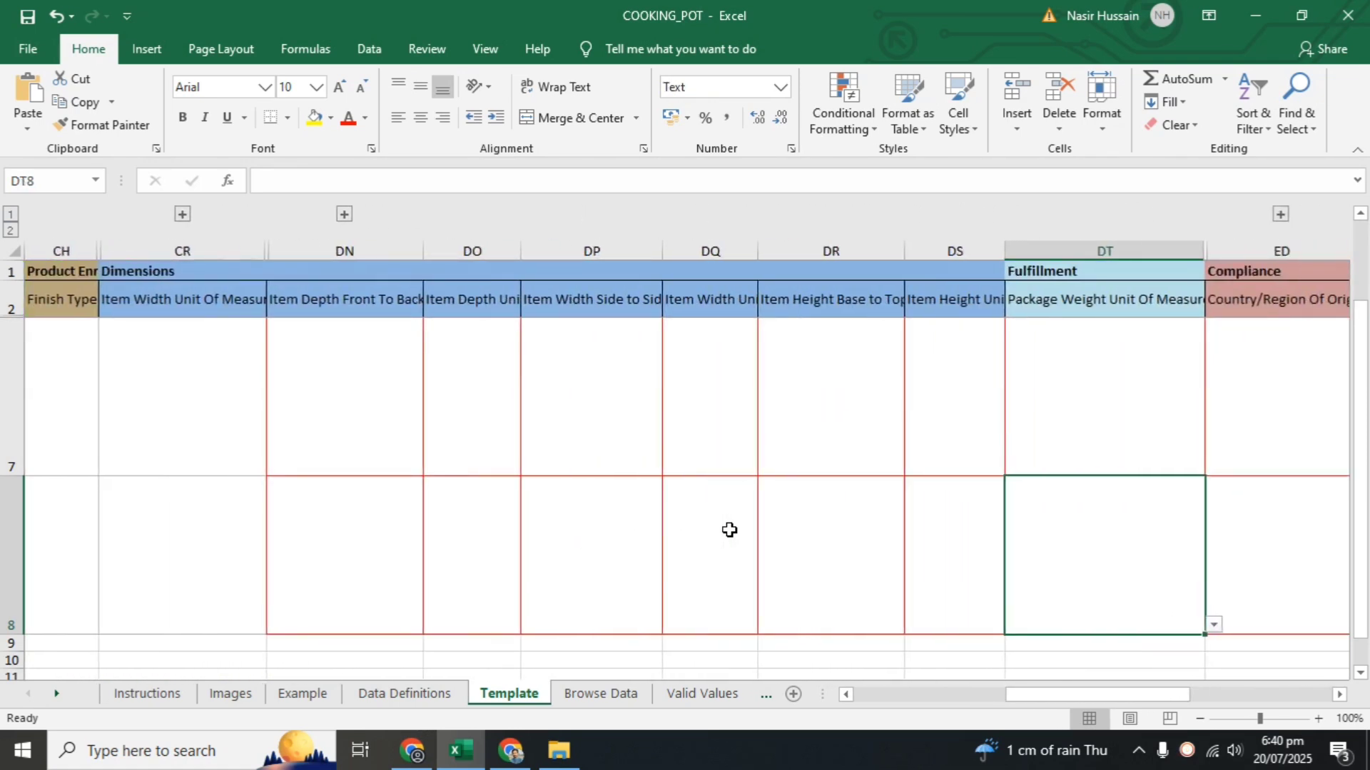
{"action": "left_click", "coordinate": [182, 392]}
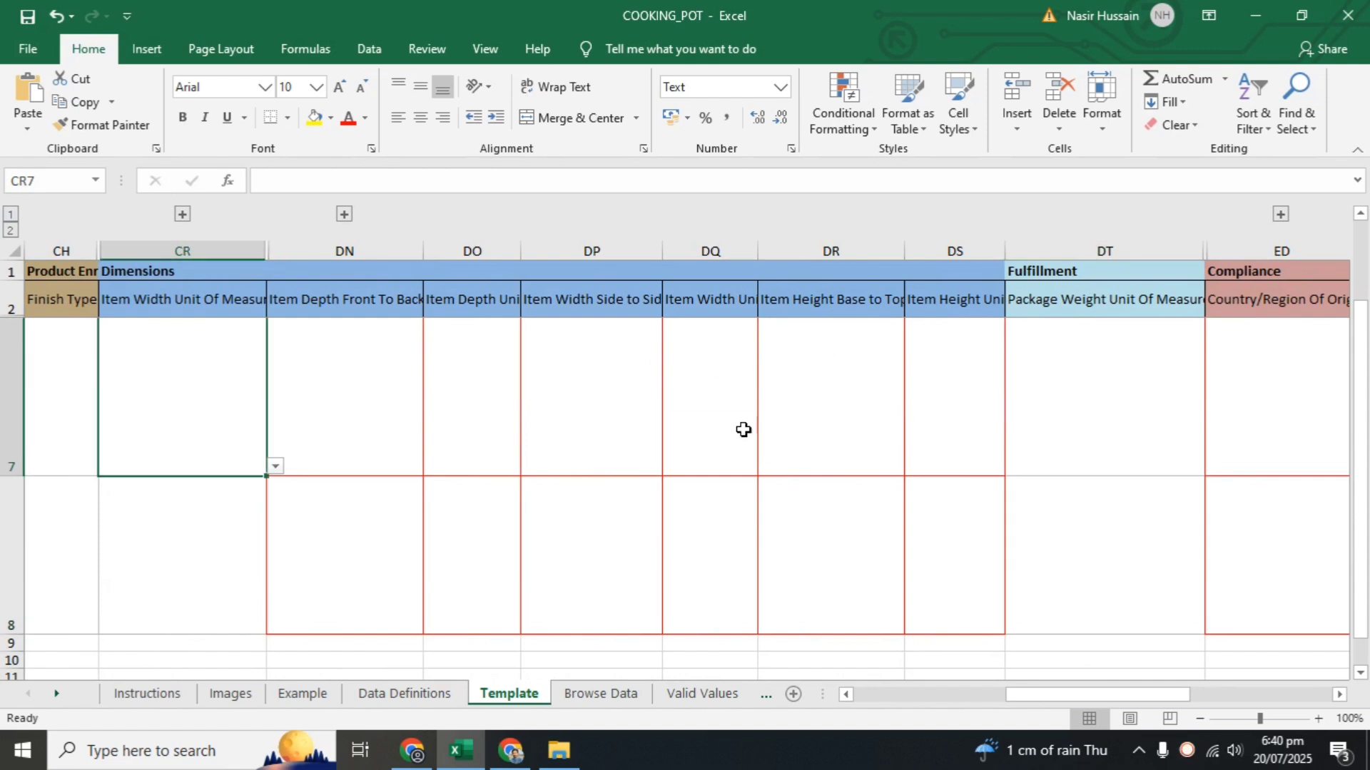
{"action": "key", "text": "Up"}
{"action": "left_click", "coordinate": [207, 424]}
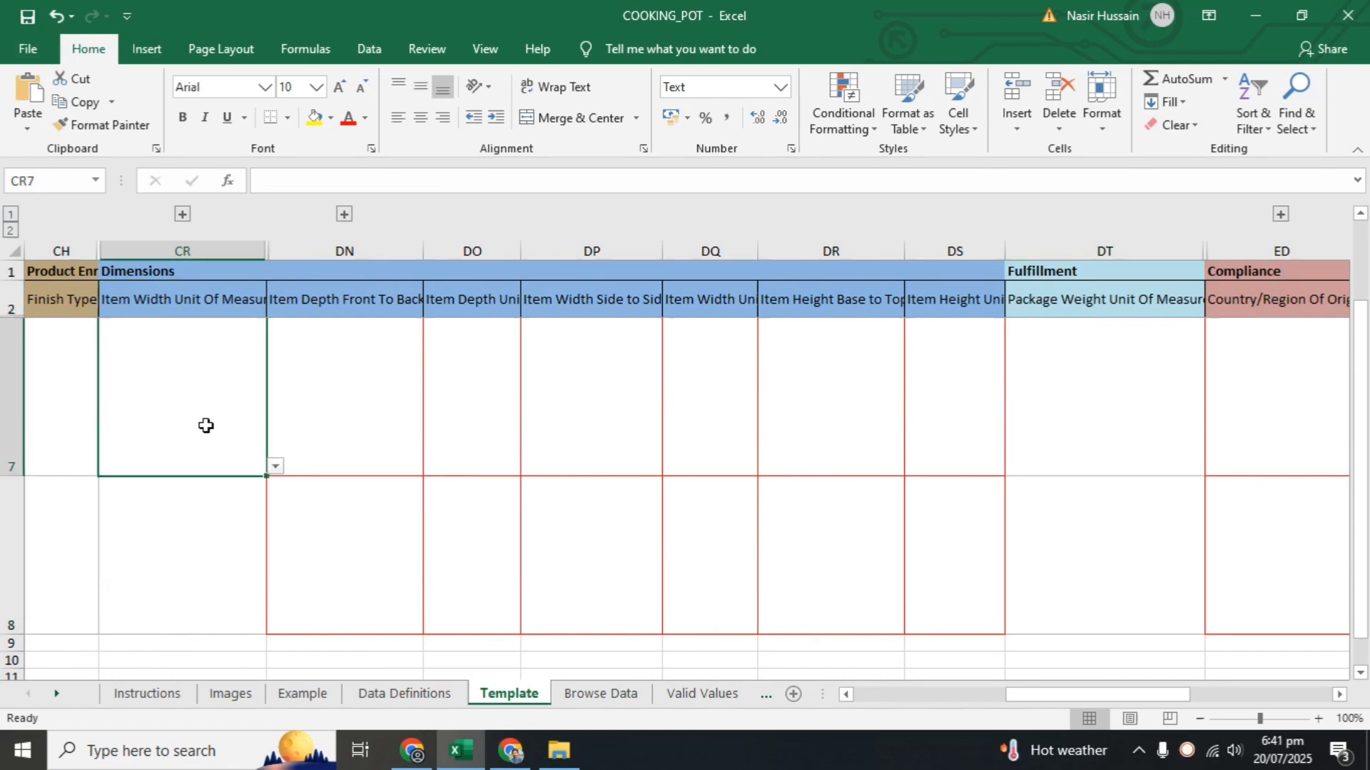
{"action": "left_click", "coordinate": [277, 468]}
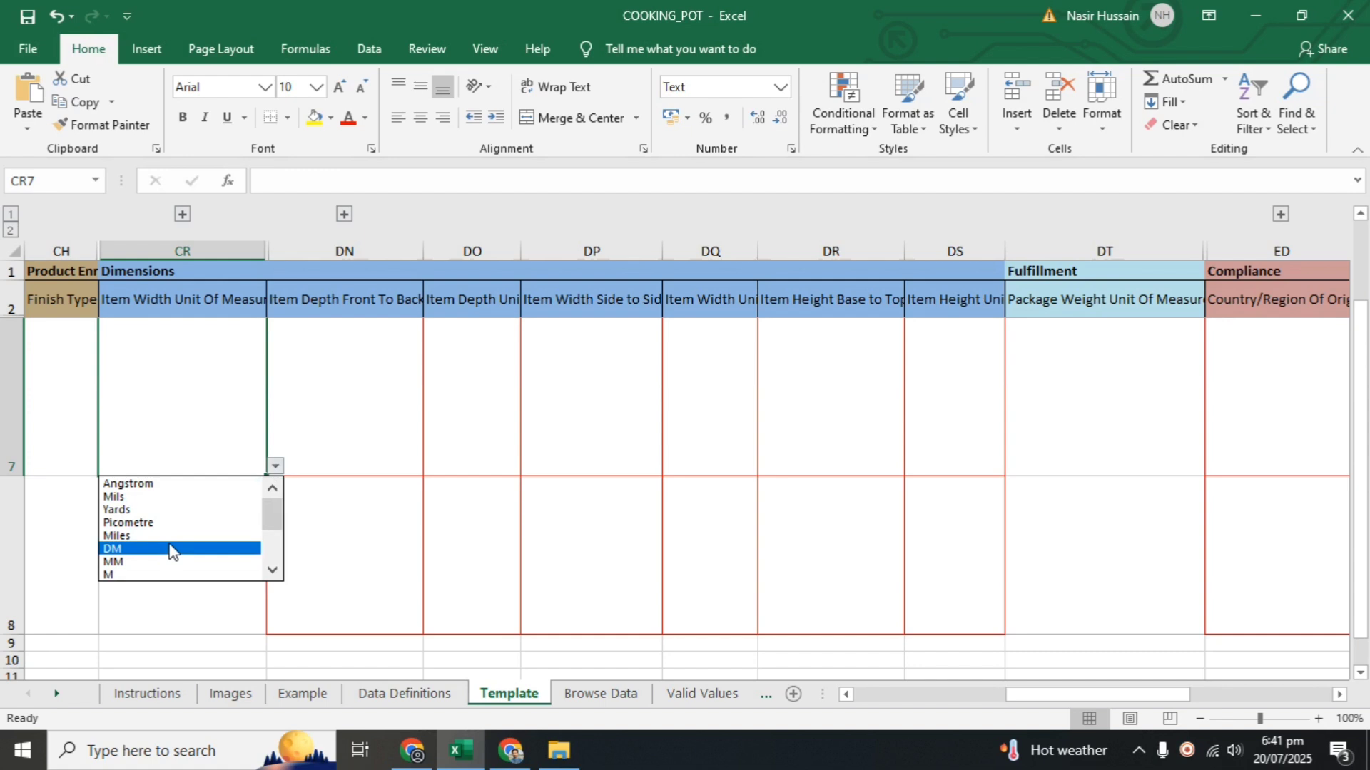
{"action": "key", "text": "Down"}
{"action": "key", "text": "Down"}
{"action": "key", "text": "Down"}
{"action": "key", "text": "Down"}
{"action": "key", "text": "Down"}
{"action": "key", "text": "Down"}
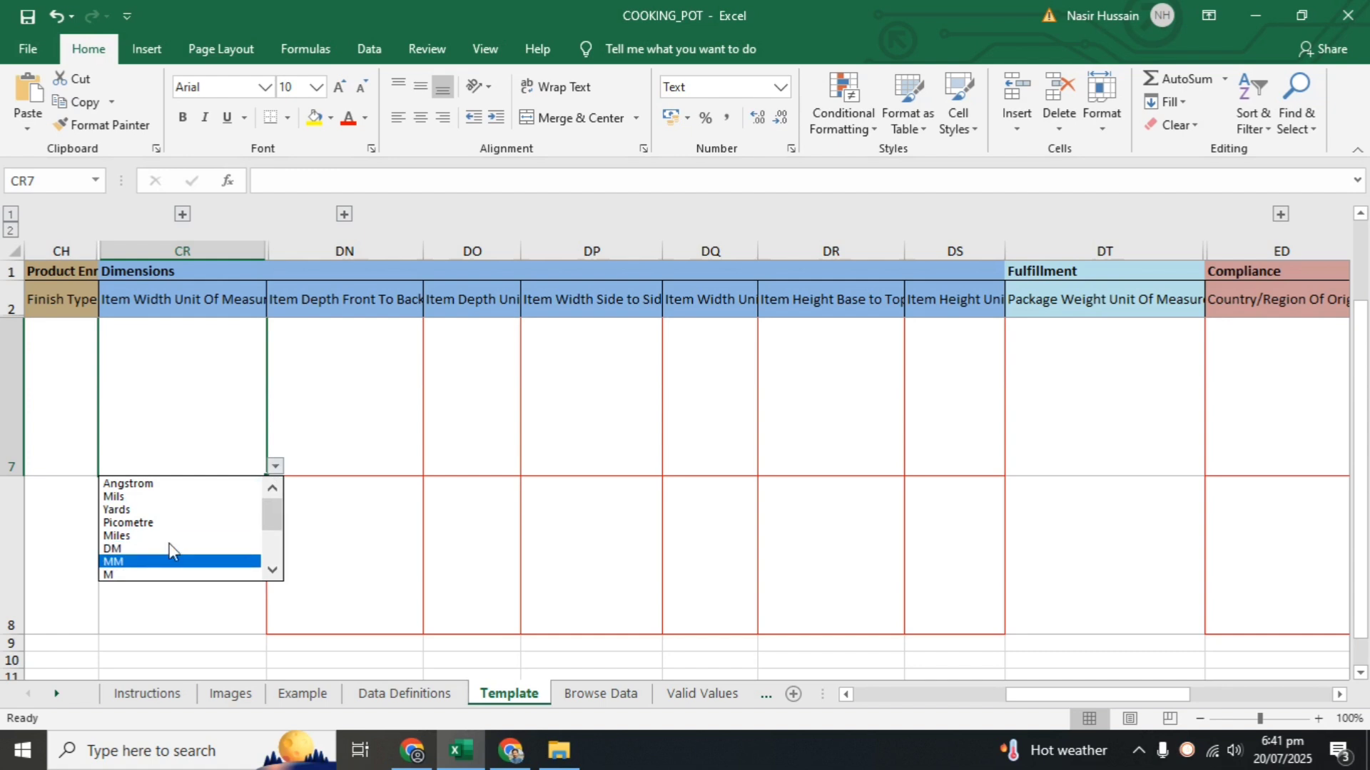
{"action": "key", "text": "Up"}
{"action": "key", "text": "Return"}
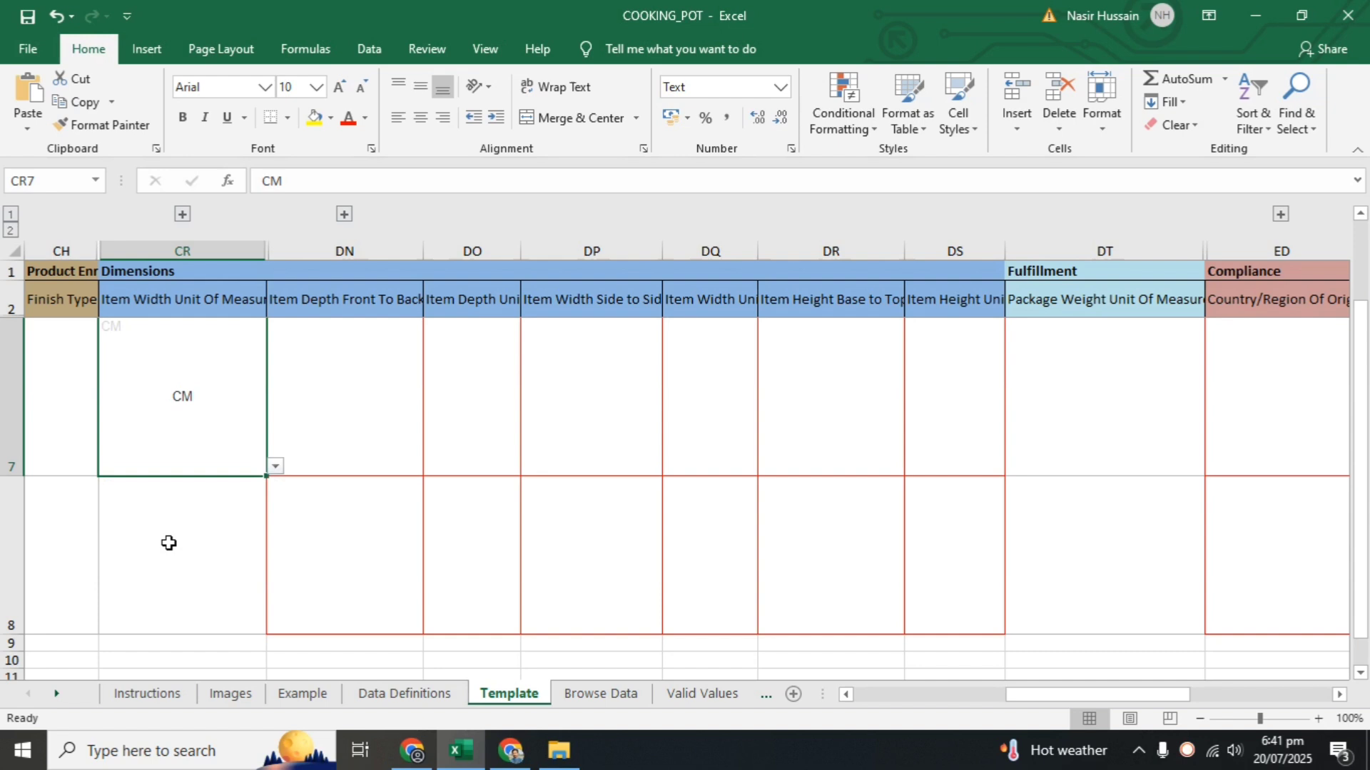
{"action": "left_click_drag", "start_coordinate": [265, 476], "coordinate": [187, 633]}
- Paste CM and Centimetres units and 24.0 depth, width and height into the product rows
{"action": "scroll", "coordinate": [214, 447], "scroll_direction": "down", "scroll_amount": 1}
{"action": "scroll", "coordinate": [214, 447], "scroll_direction": "up", "scroll_amount": 3}
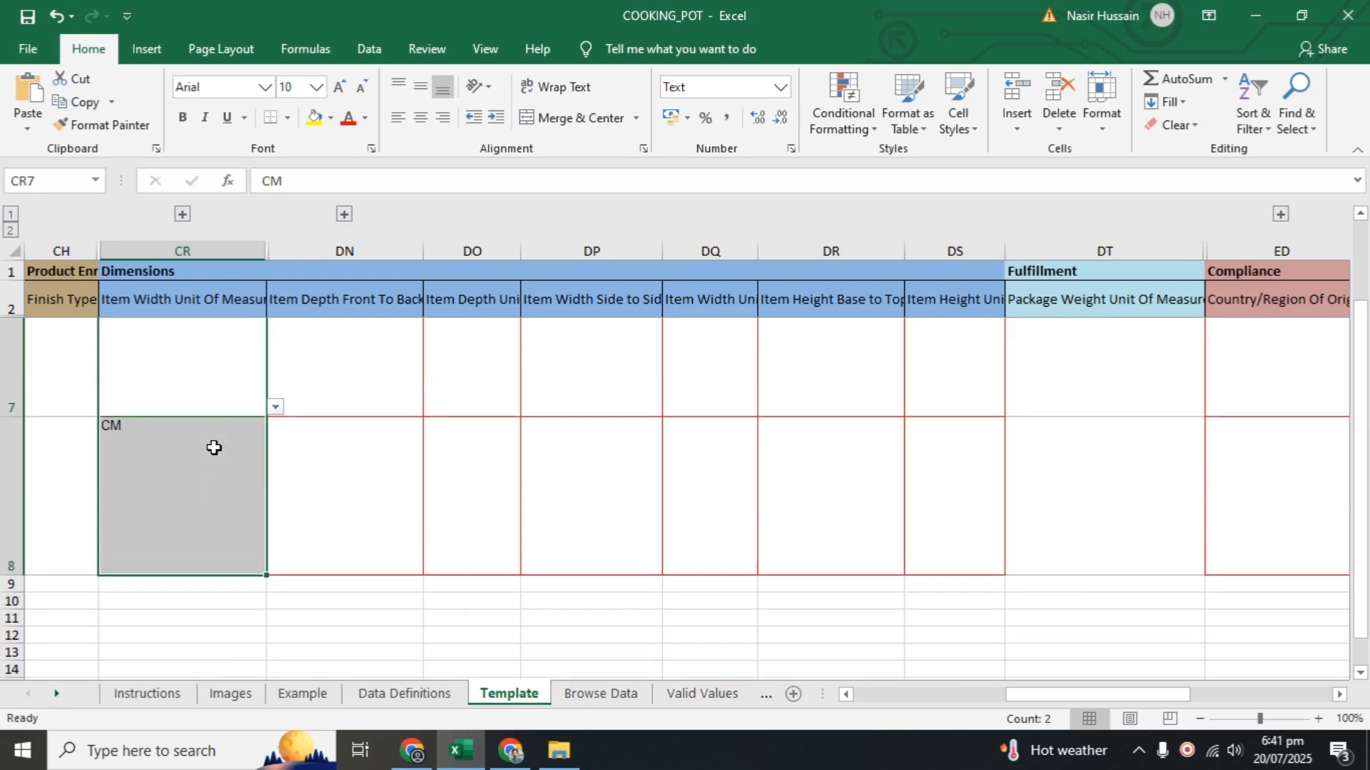
{"action": "scroll", "coordinate": [214, 447], "scroll_direction": "up", "scroll_amount": 2}
{"action": "scroll", "coordinate": [214, 448], "scroll_direction": "down", "scroll_amount": 1}
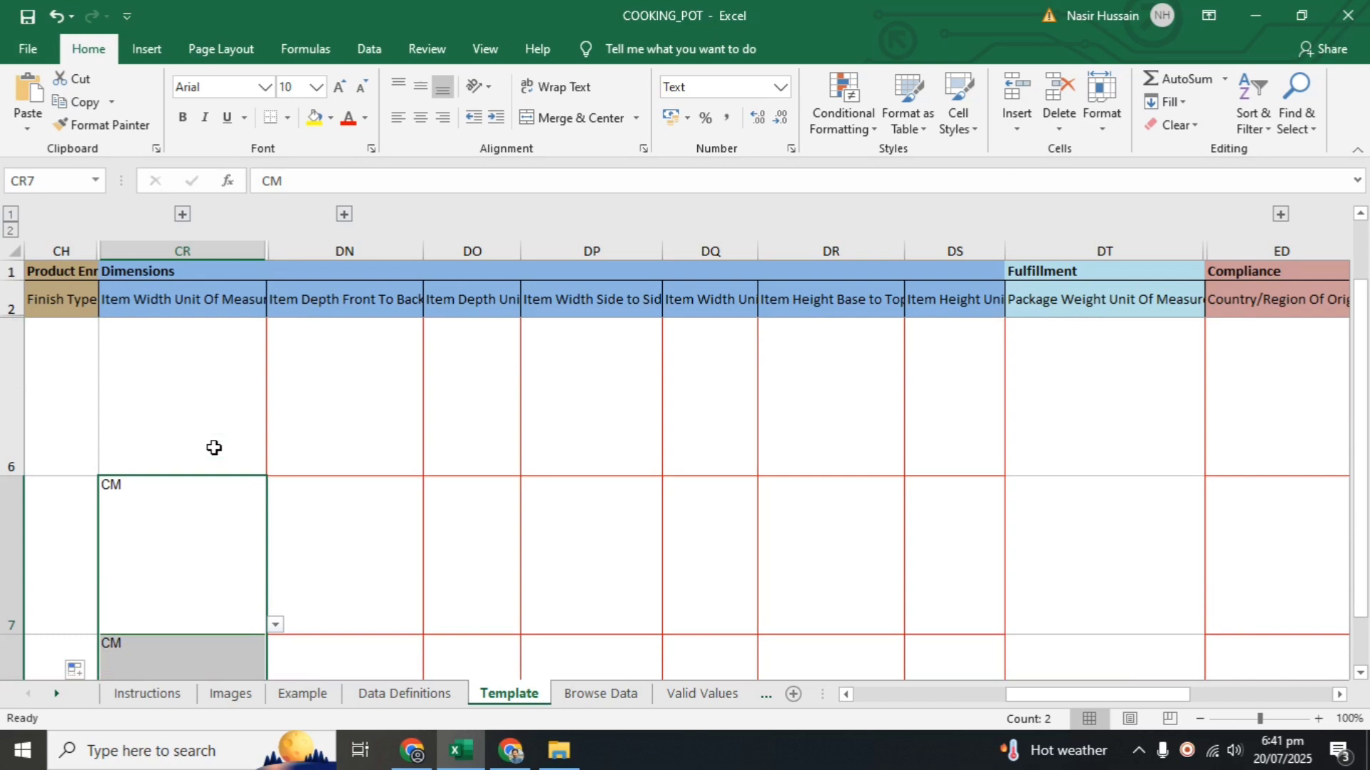
{"action": "scroll", "coordinate": [214, 448], "scroll_direction": "up", "scroll_amount": 2}
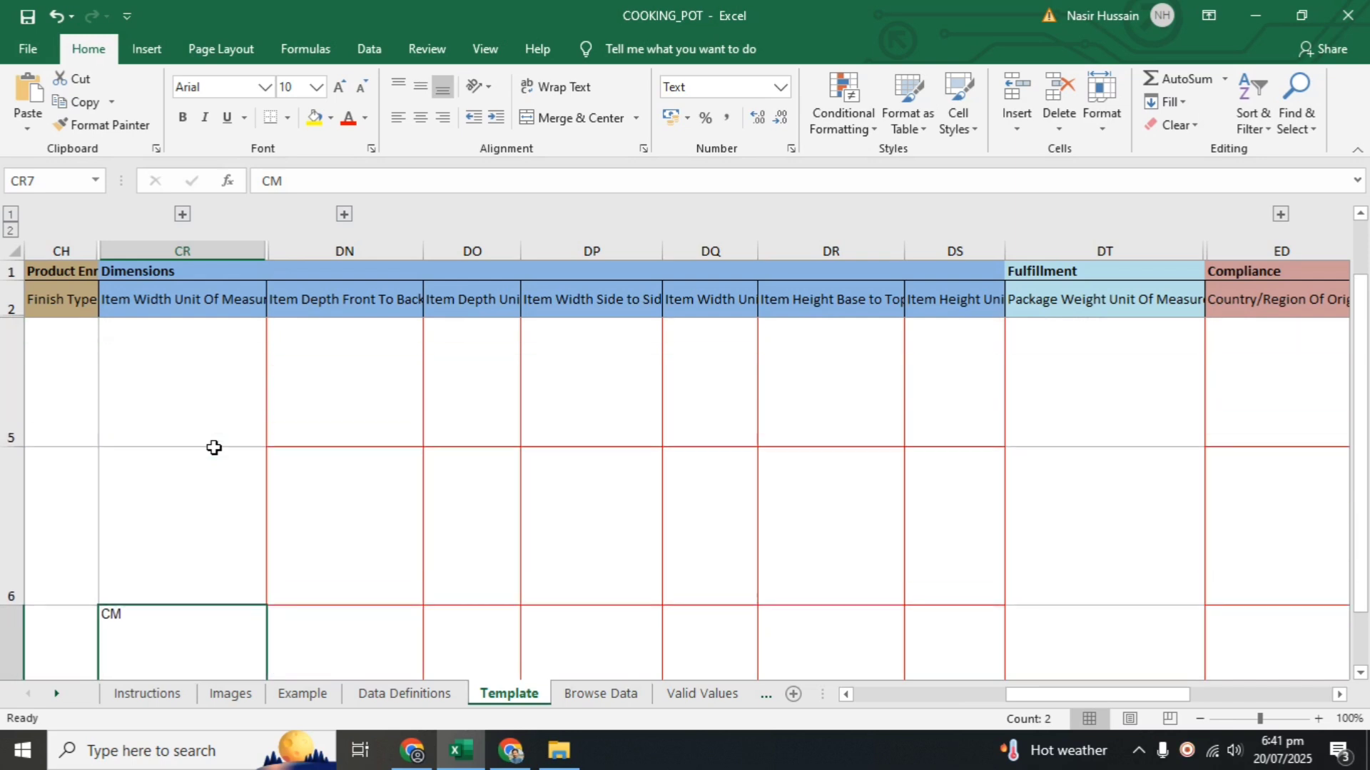
{"action": "scroll", "coordinate": [214, 448], "scroll_direction": "down", "scroll_amount": 1}
{"action": "left_click", "coordinate": [214, 404]}
{"action": "key", "text": "Up"}
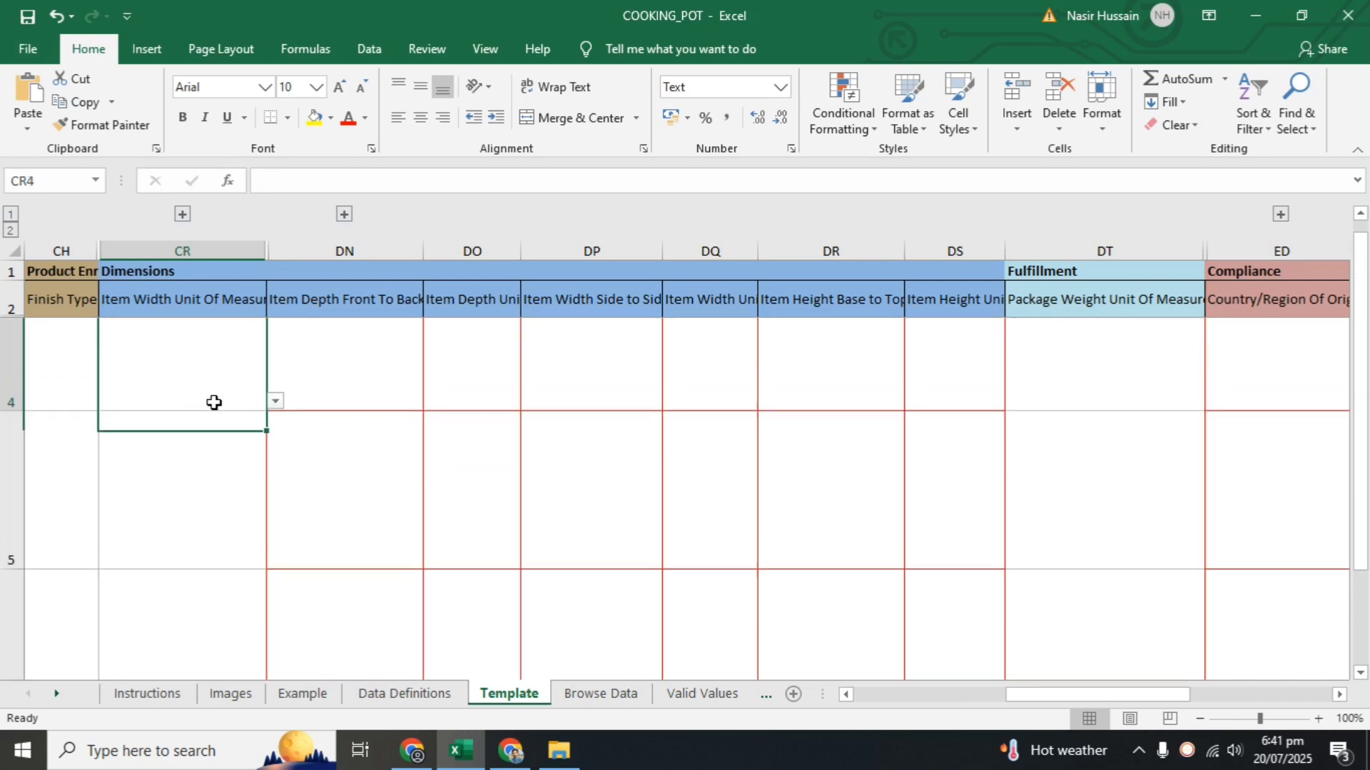
{"action": "key", "text": "Up"}
{"action": "key", "text": "Down"}
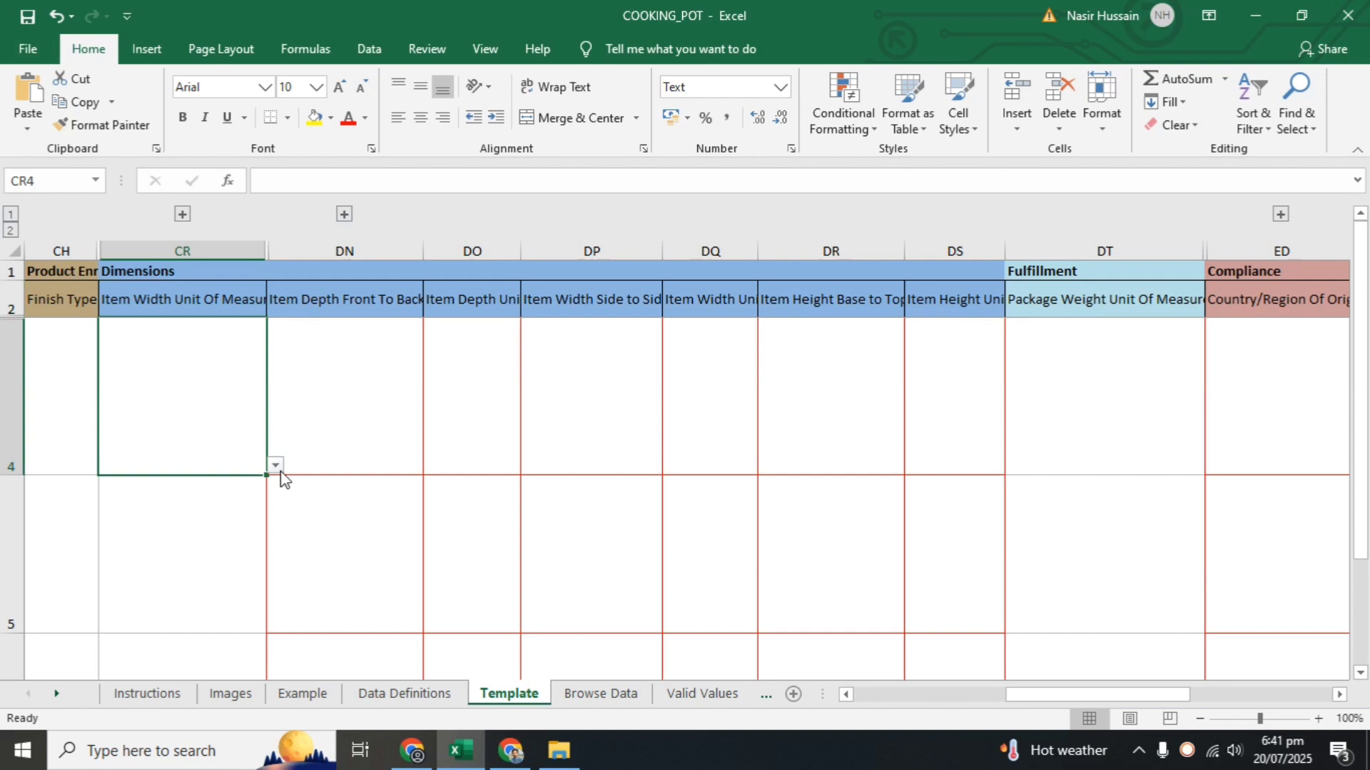
{"action": "key", "text": "ctrl+v"}
{"action": "left_click", "coordinate": [330, 384]}
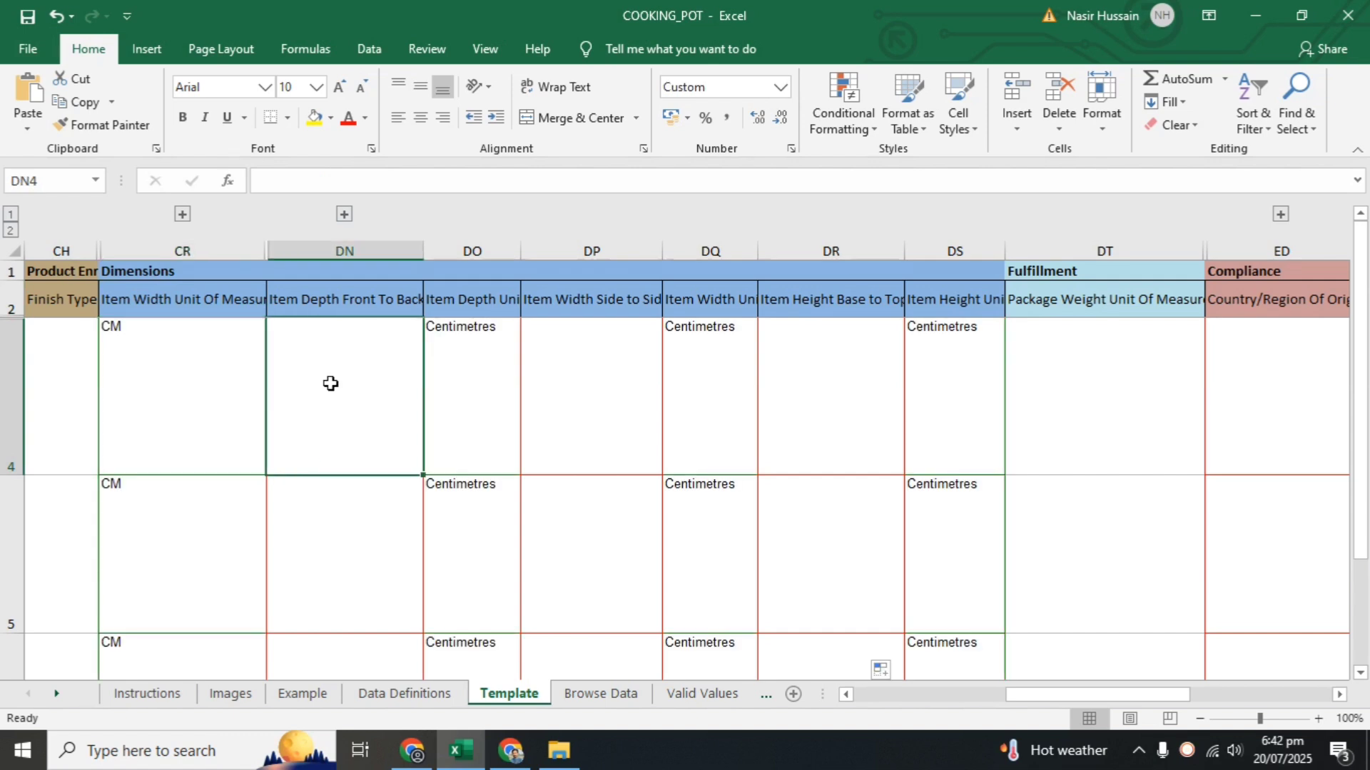
{"action": "key", "text": "ctrl+v"}
- Choose Pakistan as Country/Region Of Origin in ED5 and copy it
{"action": "scroll", "coordinate": [330, 384], "scroll_direction": "down", "scroll_amount": 1}
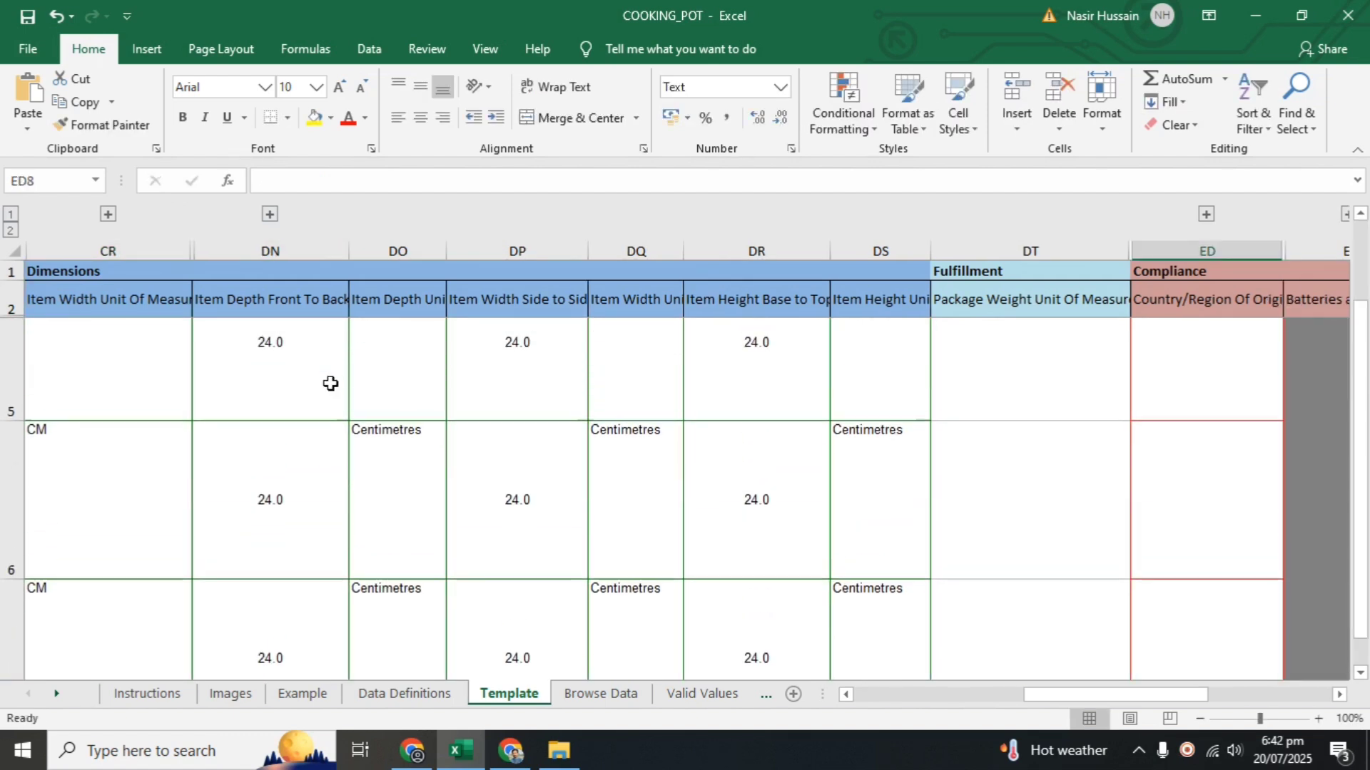
{"action": "left_click", "coordinate": [1164, 433]}
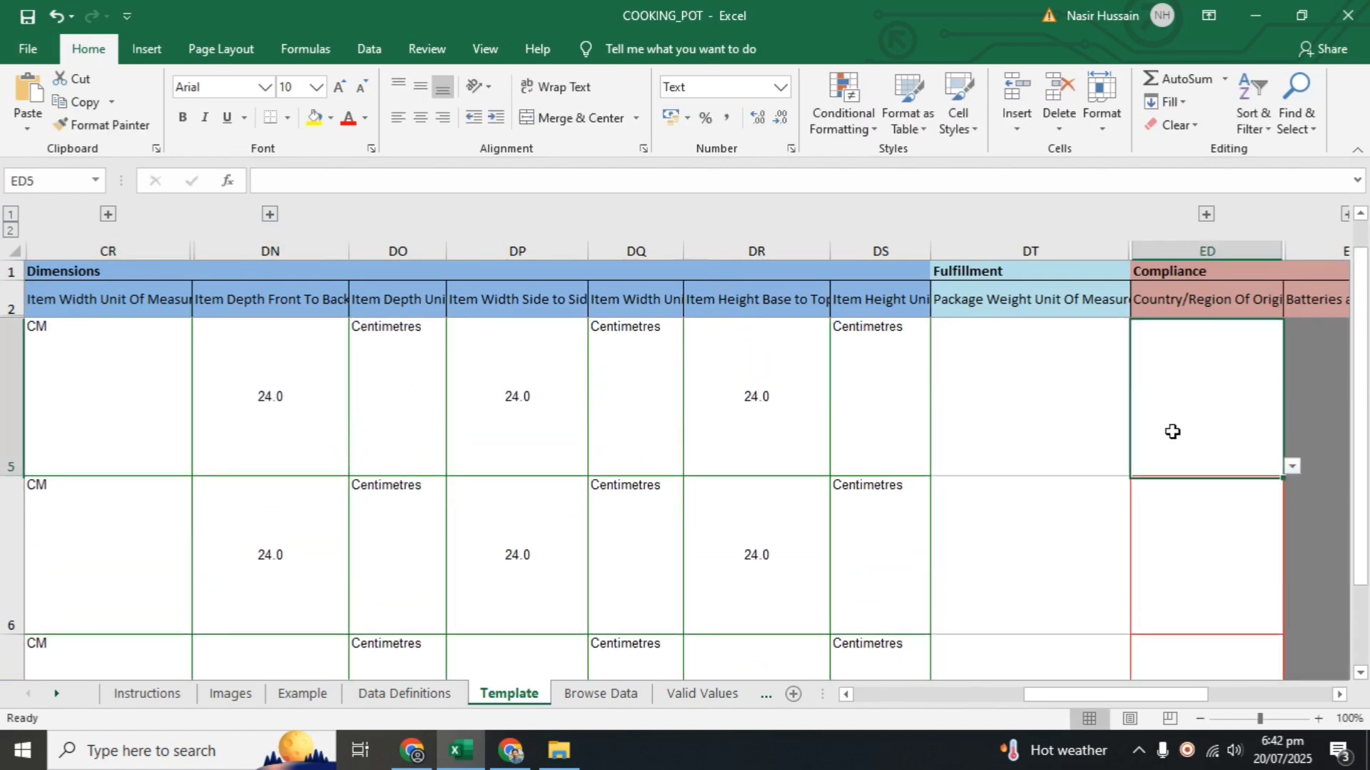
{"action": "left_click", "coordinate": [1293, 468]}
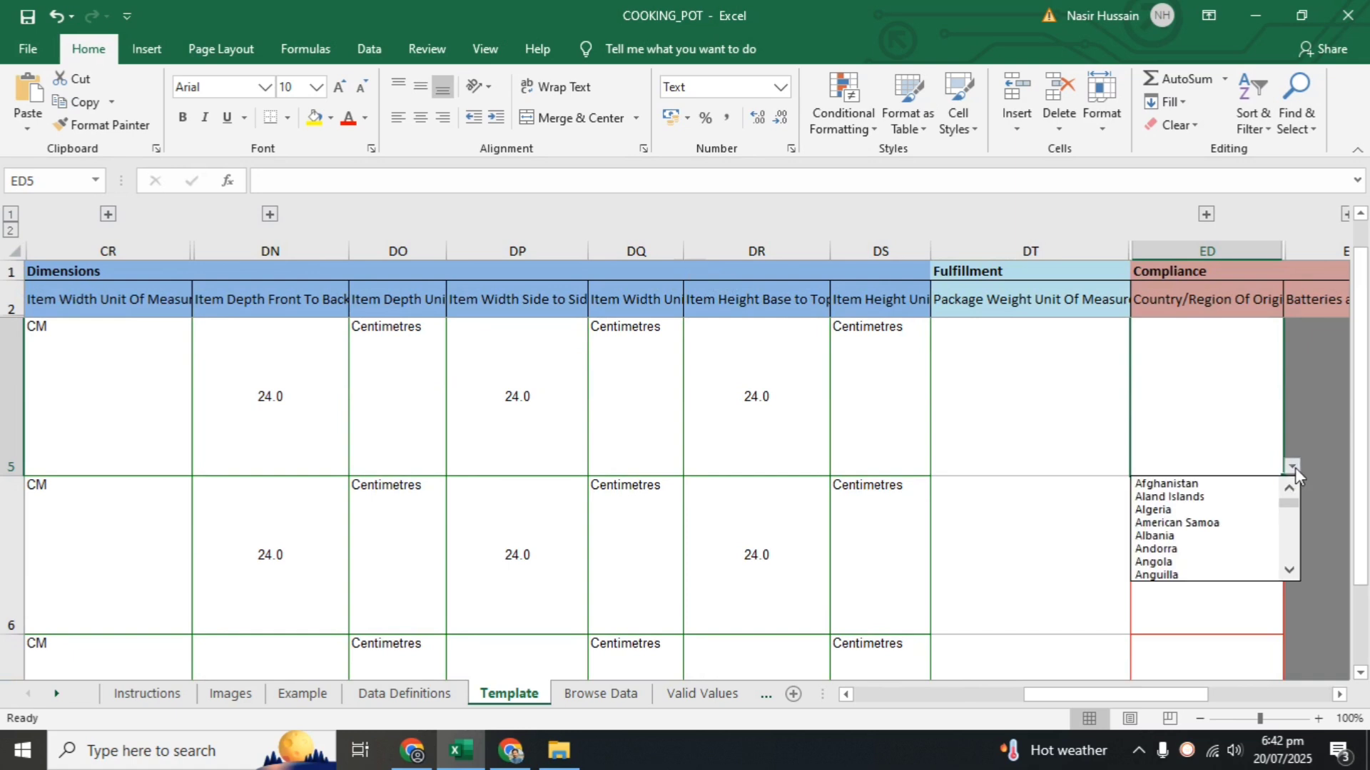
{"action": "left_click", "coordinate": [1176, 522]}
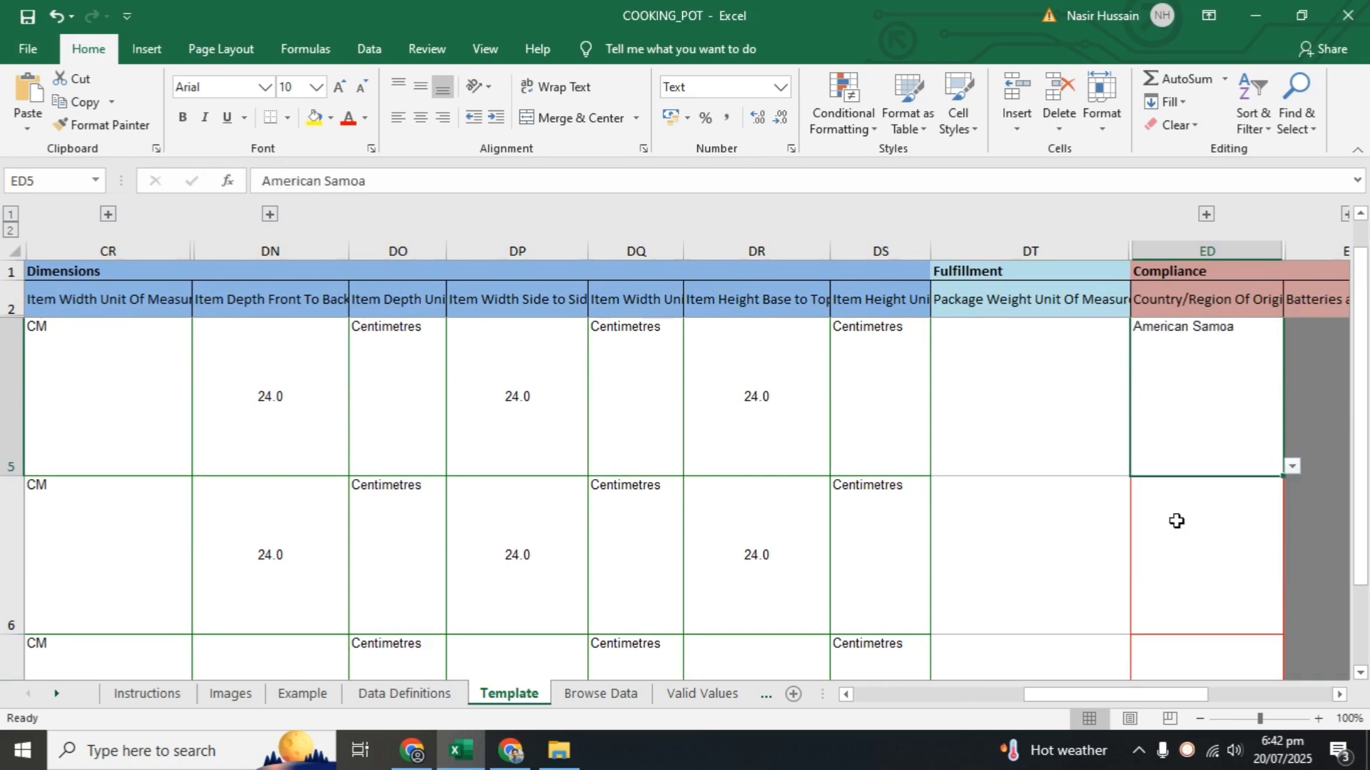
{"action": "left_click", "coordinate": [1293, 467]}
{"action": "left_click_drag", "start_coordinate": [1293, 499], "coordinate": [1293, 540]}
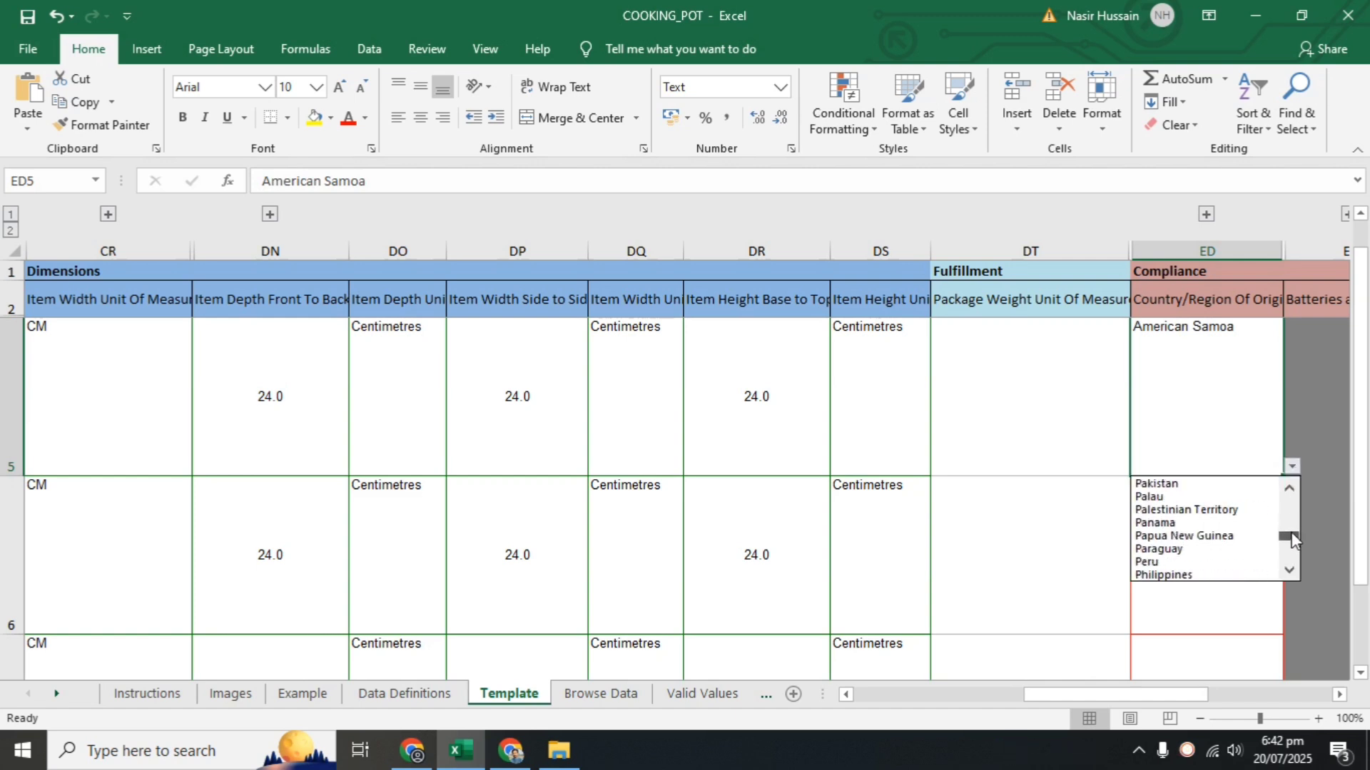
{"action": "left_click", "coordinate": [1215, 484]}
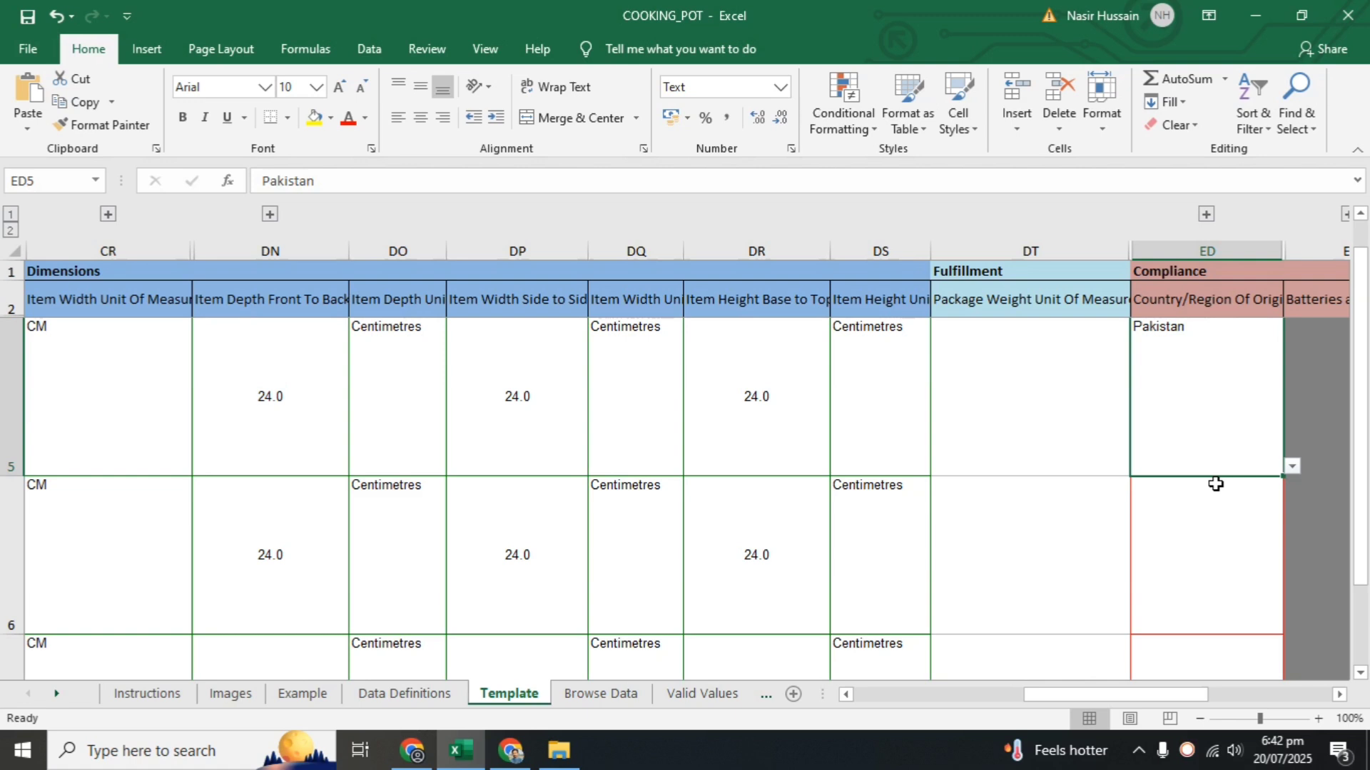
{"action": "key", "text": "ctrl+c"}
- Undo the stray paste at the column's bottom and paste Pakistan into rows 7 and 8
{"action": "key", "text": "Down"}
{"action": "key", "text": "ctrl+Down"}
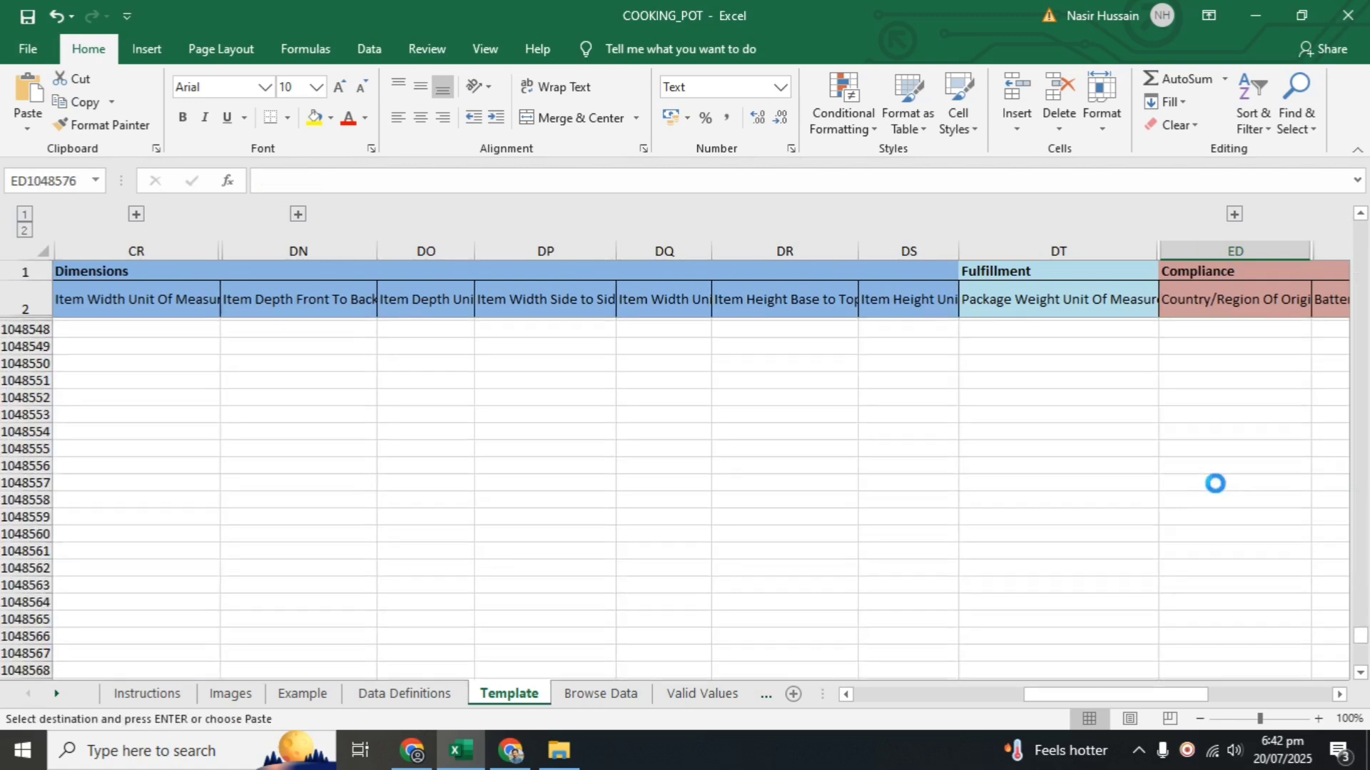
{"action": "key", "text": "ctrl+v"}
{"action": "key", "text": "ctrl+Up"}
{"action": "key", "text": "ctrl+z"}
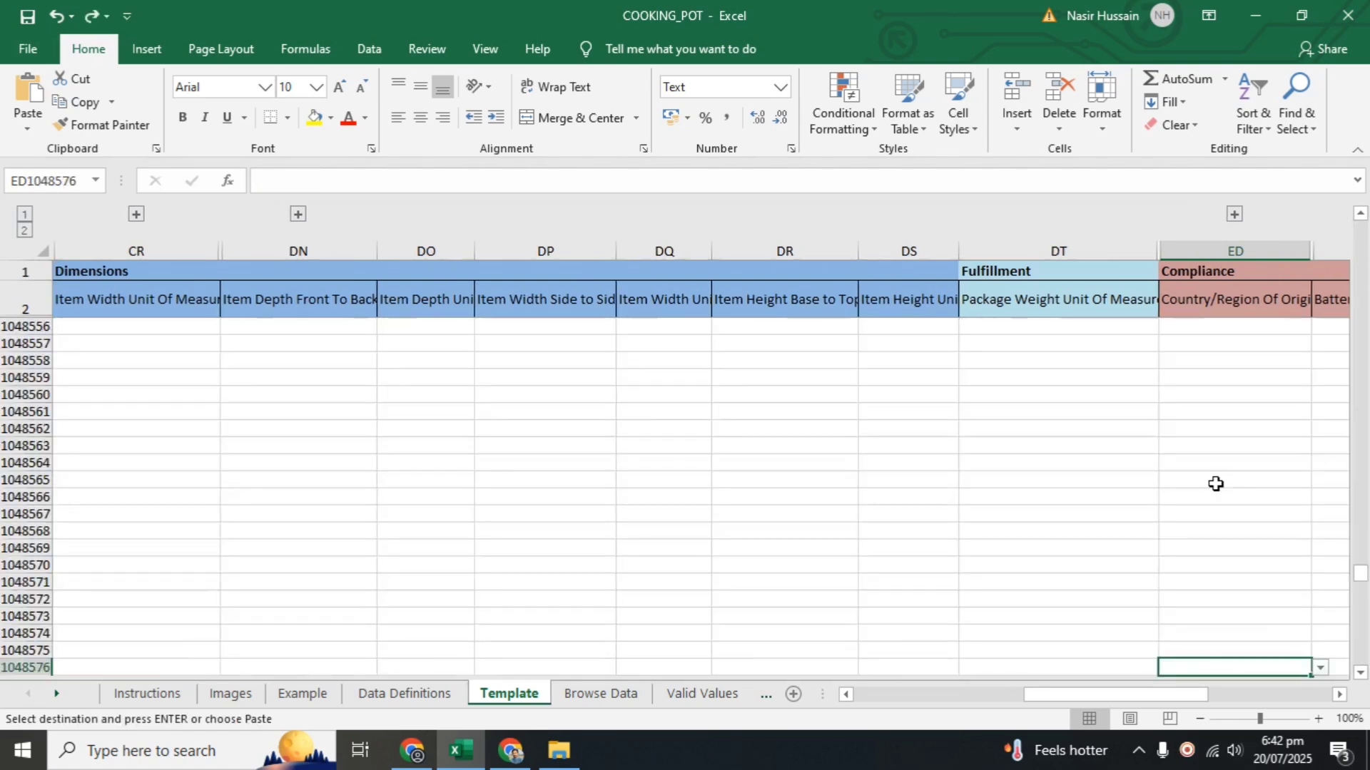
{"action": "key", "text": "ctrl+z"}
{"action": "key", "text": "ctrl+v"}
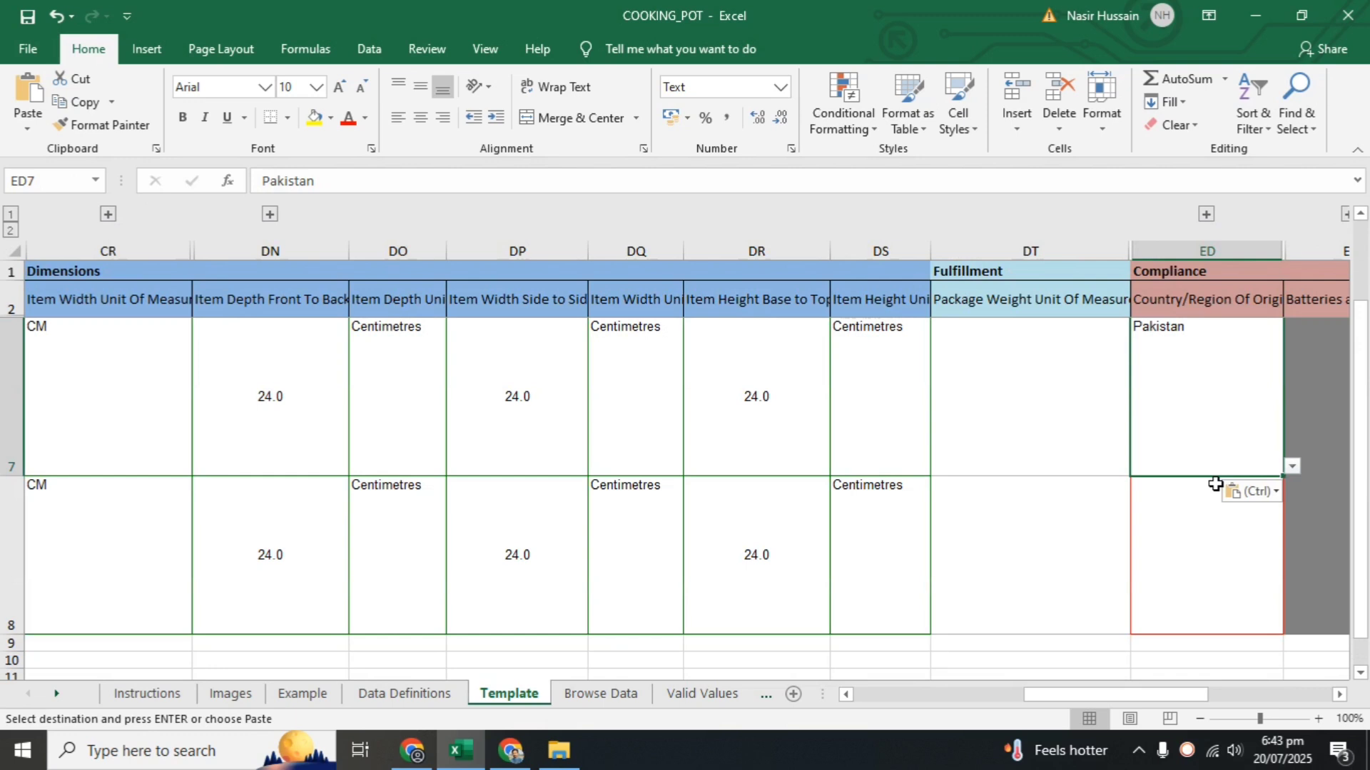
{"action": "key", "text": "Down"}
{"action": "key", "text": "ctrl+v"}
- Paste Pakistan into row 4's Country/Region Of Origin cell
{"action": "key", "text": "Down"}
{"action": "key", "text": "Up"}
{"action": "key", "text": "Up"}
{"action": "key", "text": "Up"}
{"action": "key", "text": "Up"}
{"action": "key", "text": "Up"}
{"action": "key", "text": "Up"}
{"action": "key", "text": "Up"}
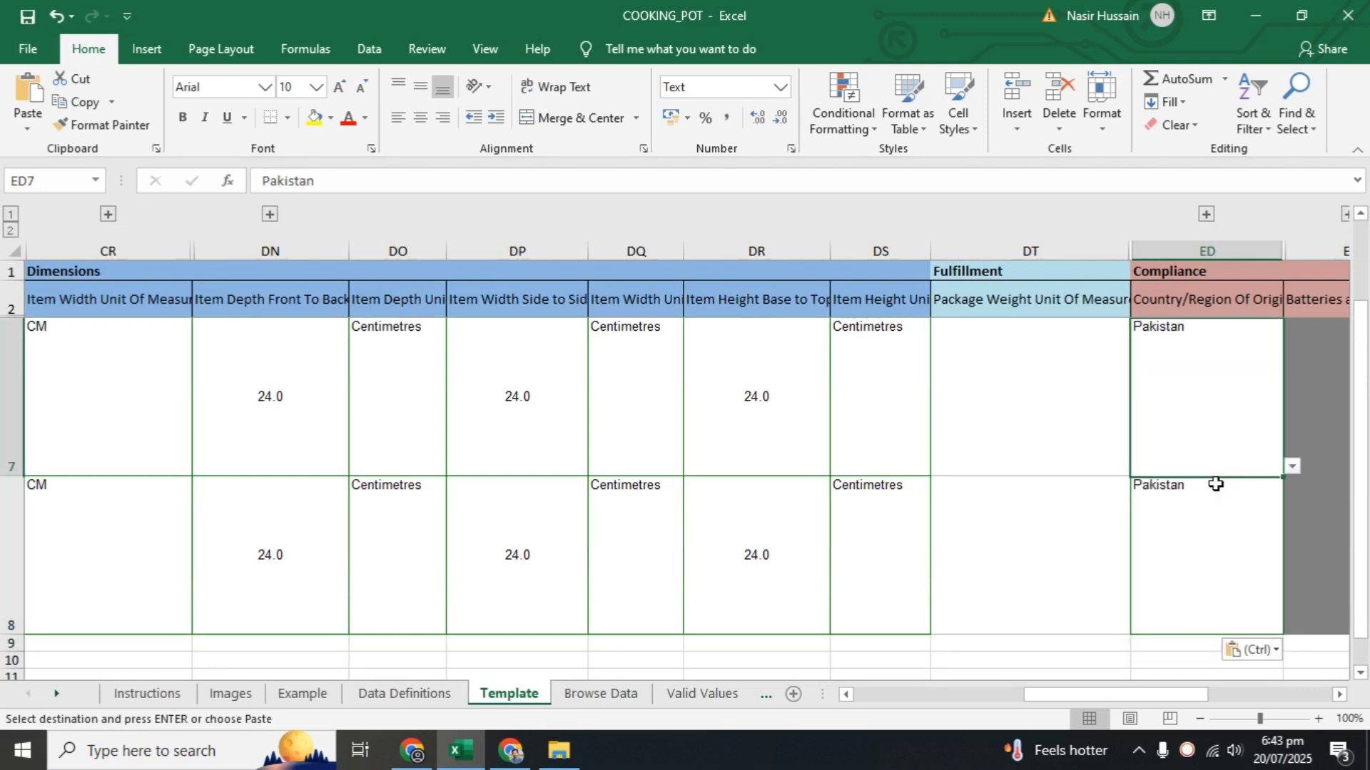
{"action": "key", "text": "Down"}
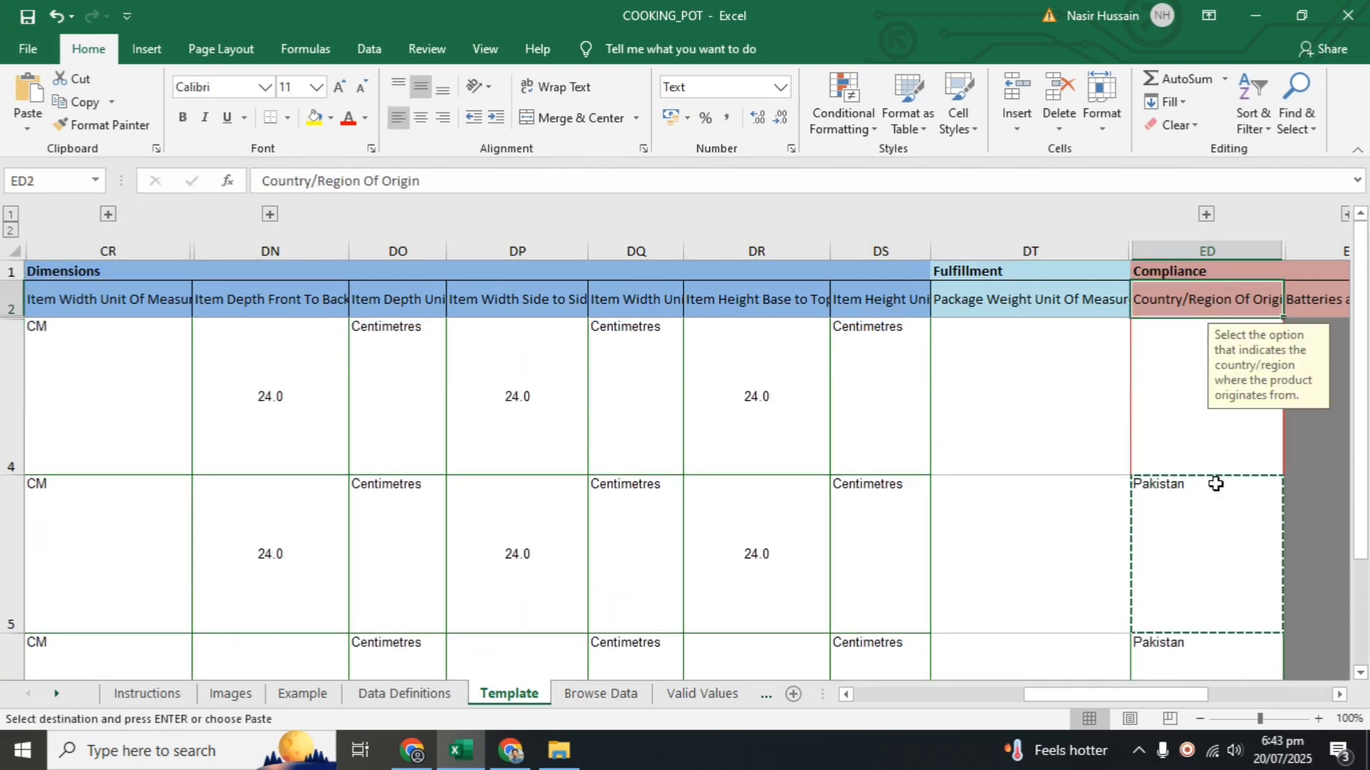
{"action": "key", "text": "Down"}
{"action": "key", "text": "ctrl+v"}
{"action": "key", "text": "Down"}
{"action": "key", "text": "Down"}
{"action": "key", "text": "Down"}
{"action": "scroll", "coordinate": [1216, 485], "scroll_direction": "down", "scroll_amount": 1}
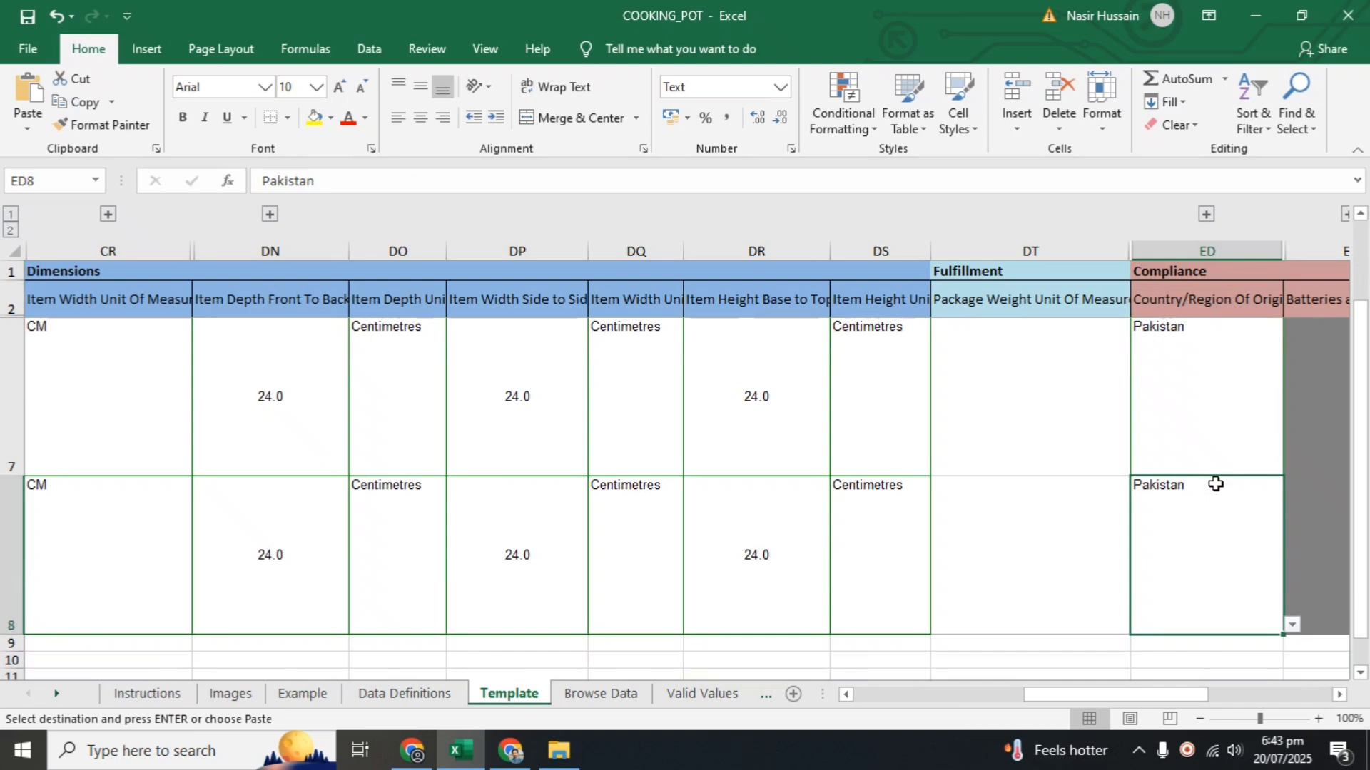
{"action": "key", "text": "Right"}
{"action": "key", "text": "Up"}
{"action": "key", "text": "Up"}
{"action": "key", "text": "Up"}
{"action": "key", "text": "Up"}
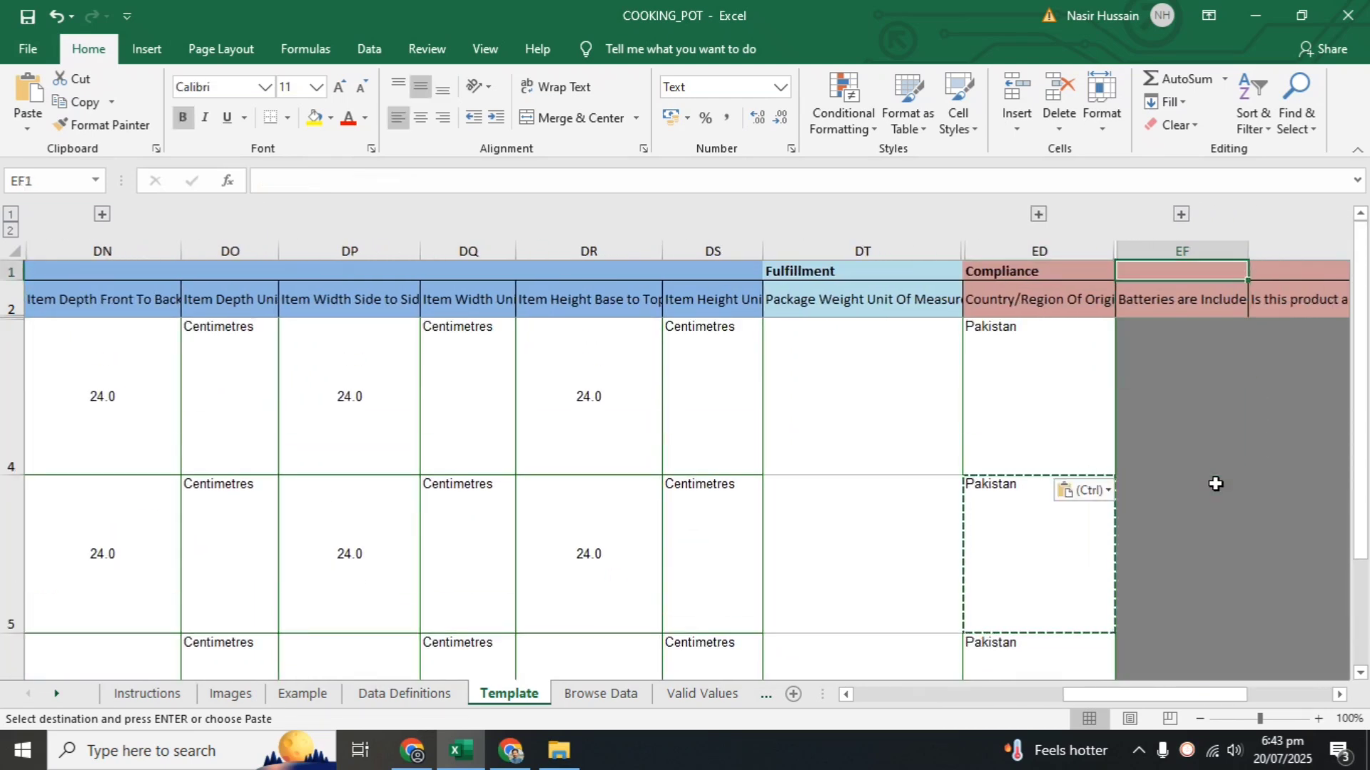
- Expand the hidden Fulfillment columns, choose DEFAULT as Fulfillment Centre ID in EA4, and copy it
{"action": "left_click", "coordinate": [922, 368]}
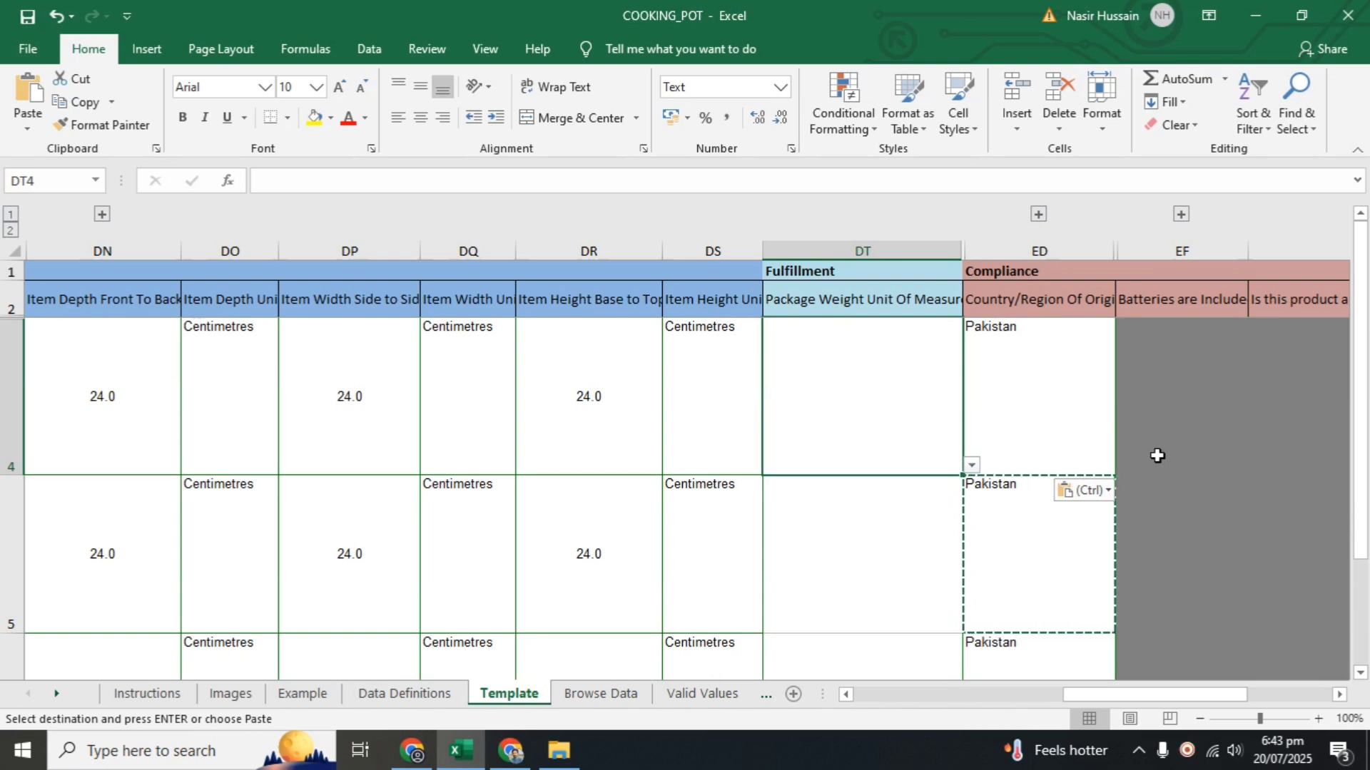
{"action": "key", "text": "Up"}
{"action": "key", "text": "Right"}
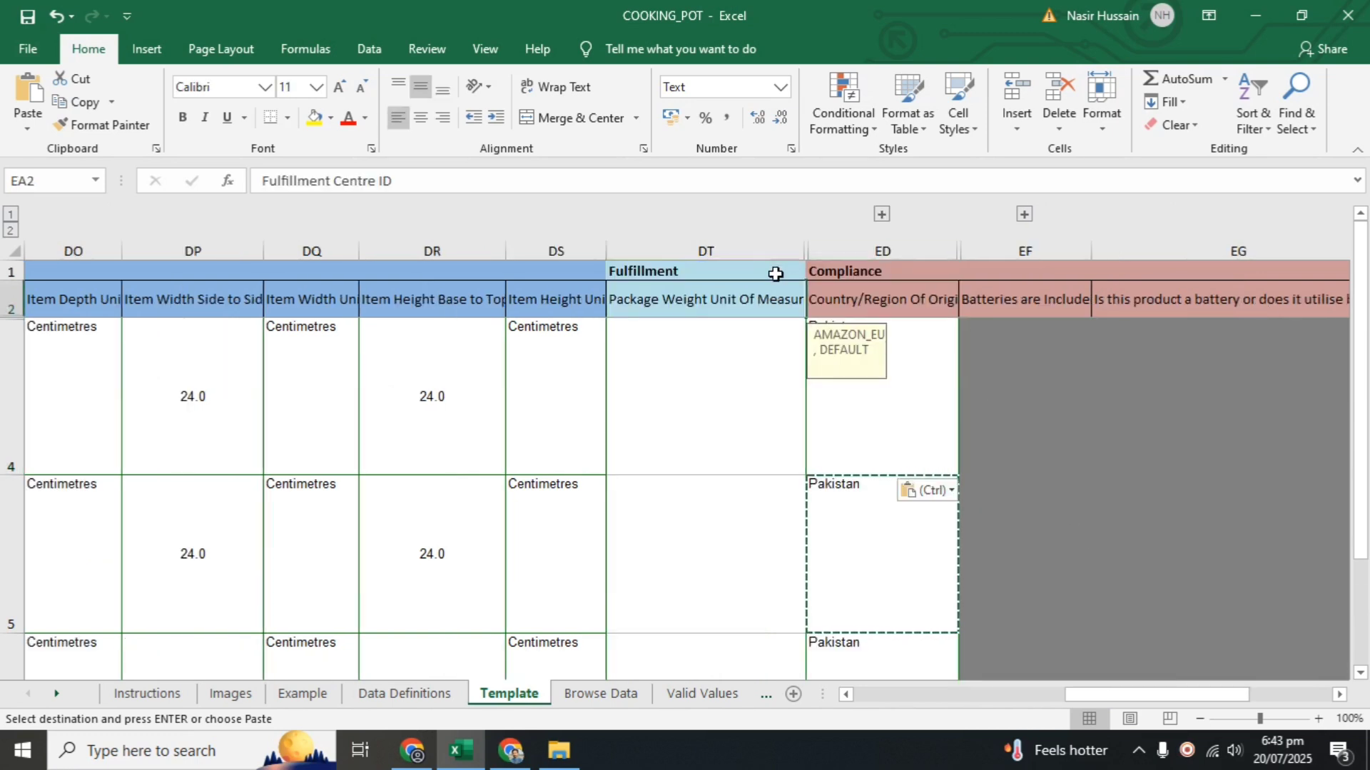
{"action": "left_click", "coordinate": [882, 214]}
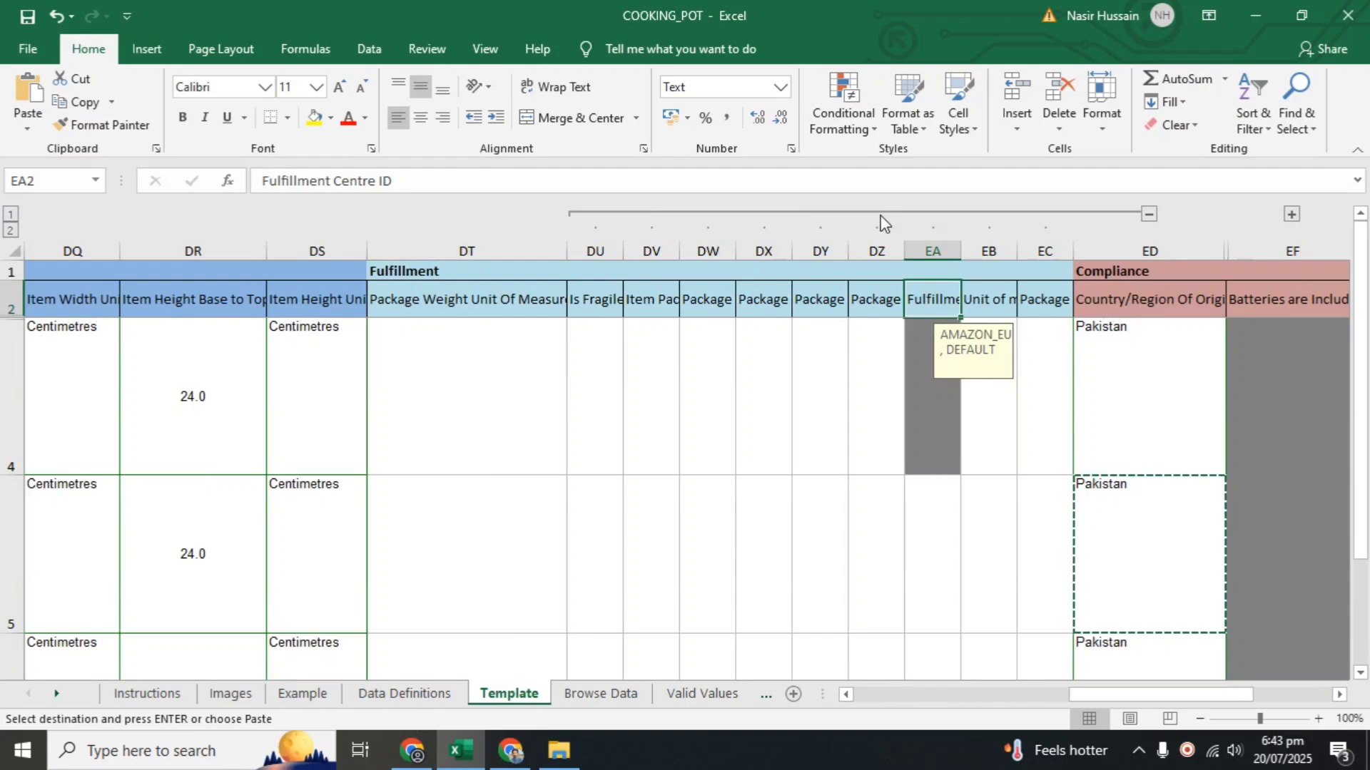
{"action": "left_click", "coordinate": [937, 433]}
{"action": "left_click", "coordinate": [970, 466]}
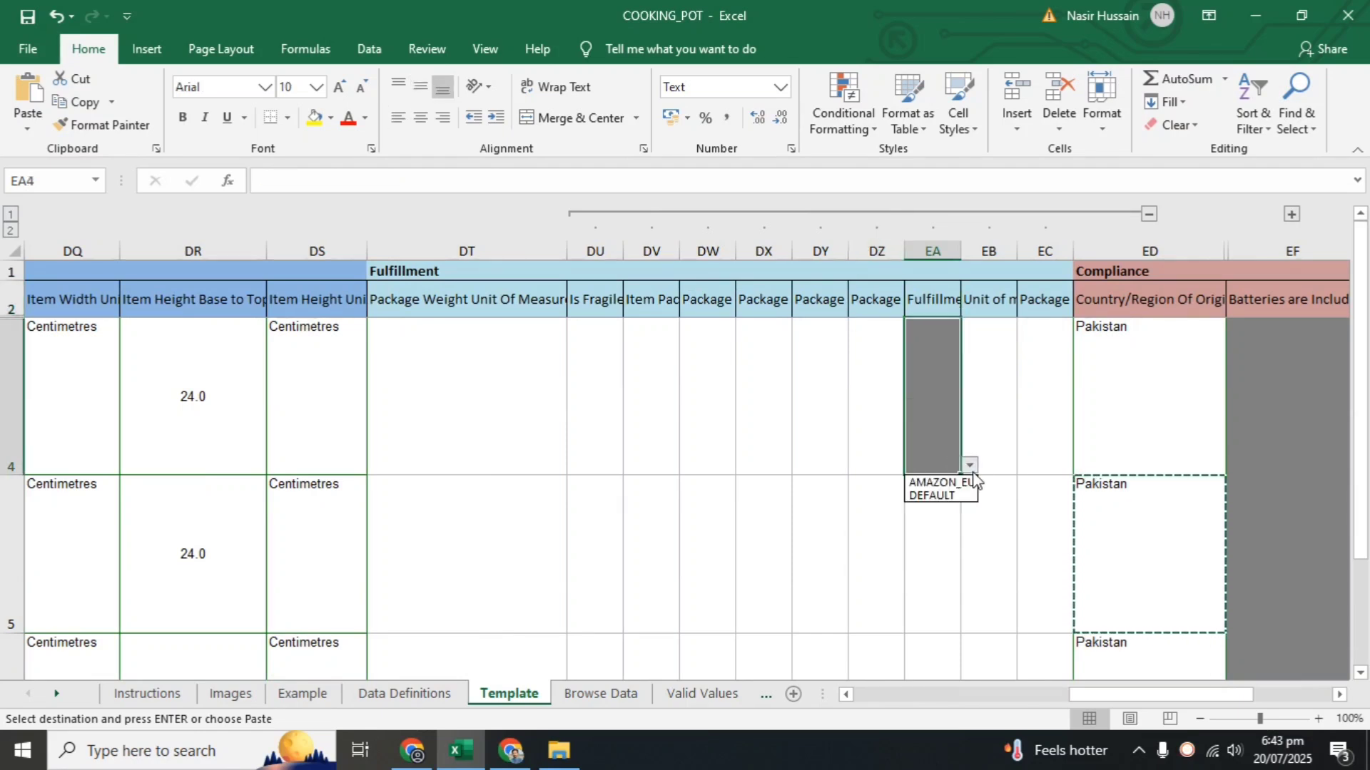
{"action": "left_click", "coordinate": [931, 496]}
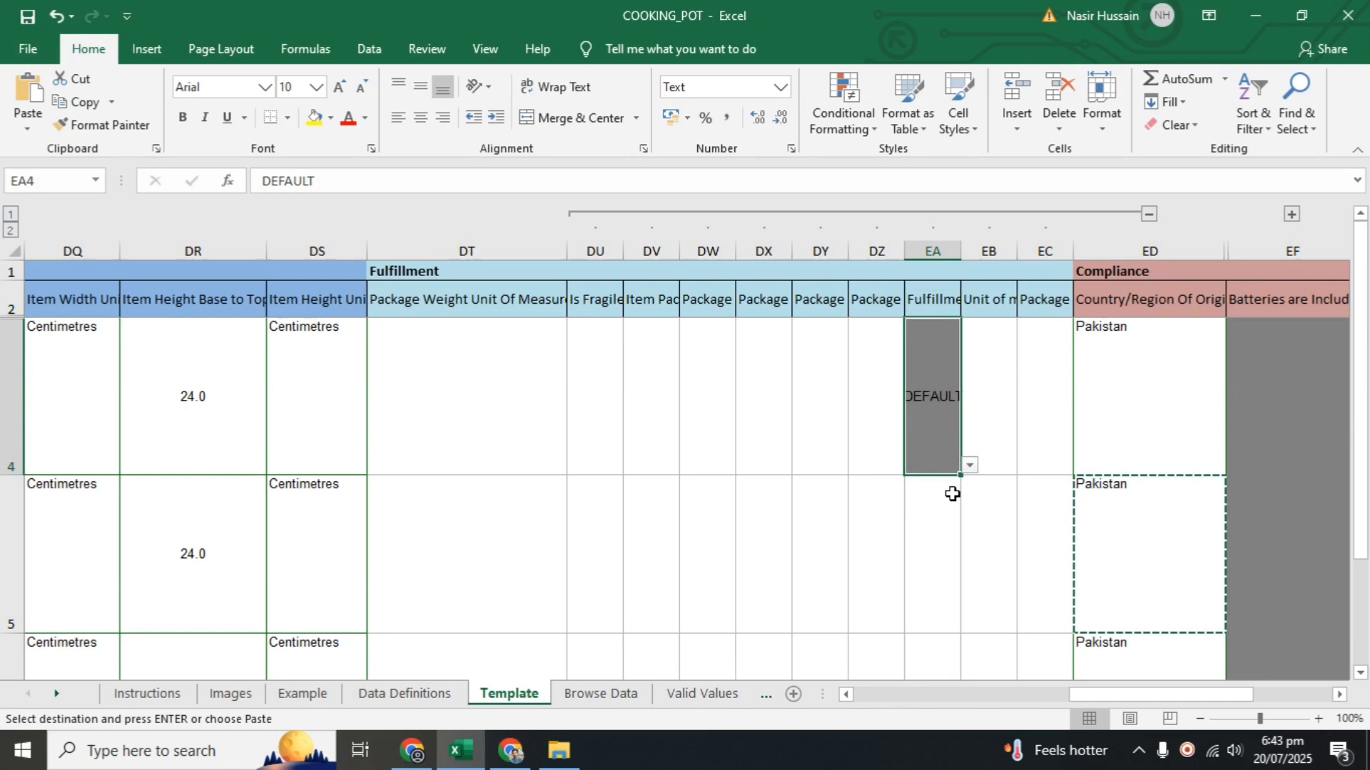
{"action": "key", "text": "ctrl+c"}
- Paste DEFAULT into the Fulfillment Centre ID cells of rows 5 through 8
{"action": "left_click", "coordinate": [953, 492]}
{"action": "key", "text": "ctrl+v"}
{"action": "key", "text": "Down"}
{"action": "key", "text": "ctrl+v"}
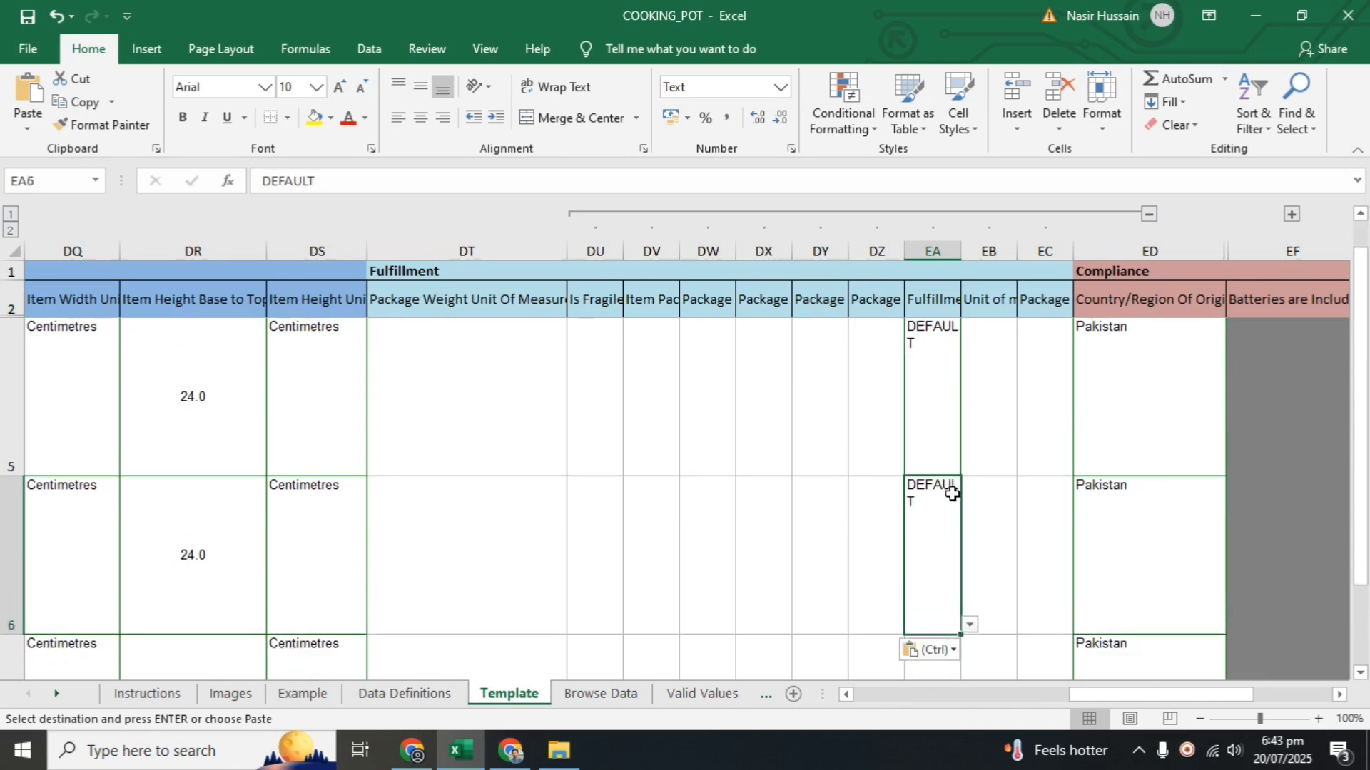
{"action": "key", "text": "Down"}
{"action": "key", "text": "ctrl+v"}
{"action": "key", "text": "Down"}
{"action": "key", "text": "ctrl+v"}
{"action": "key", "text": "Down"}
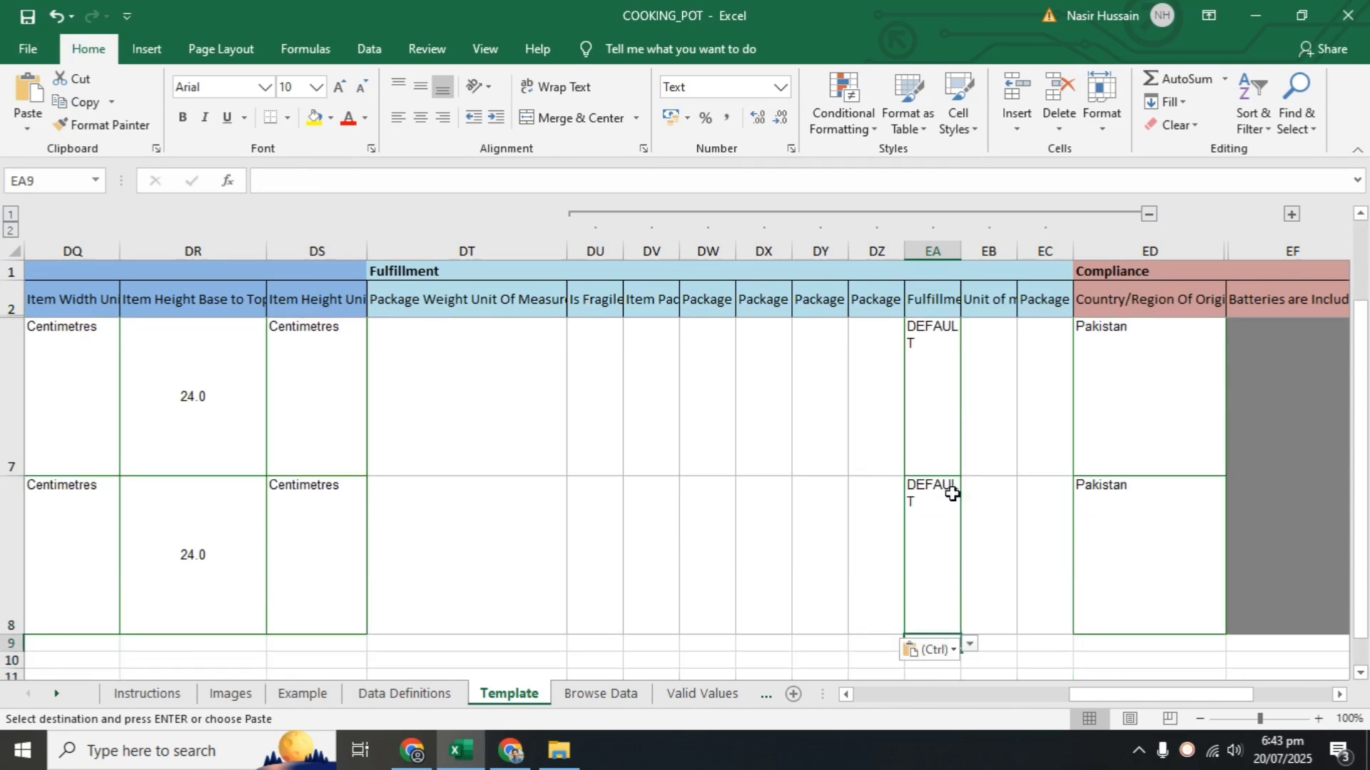
- Paste the 'Bring quality and convenience to your kitchen…' description into cell L4
{"action": "key", "text": "Up"}
{"action": "key", "text": "ctrl+Home"}
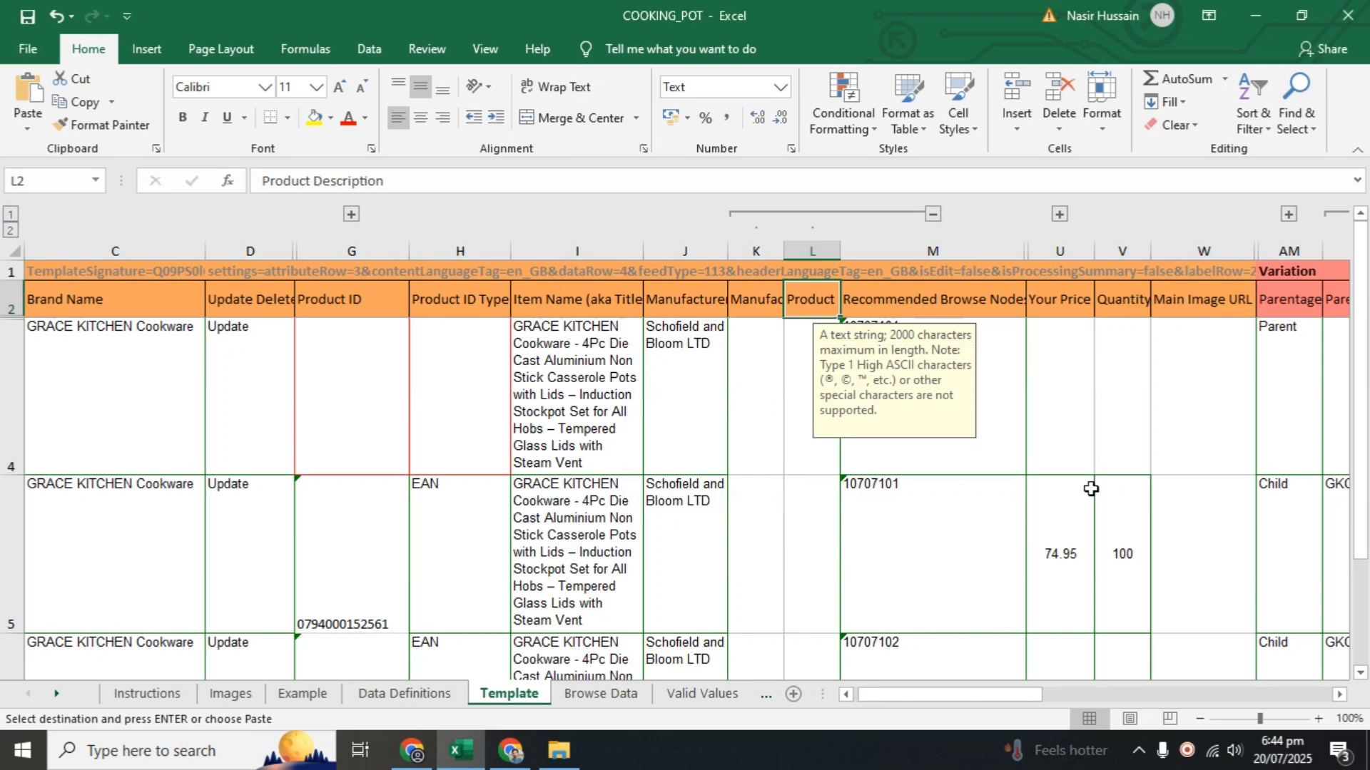
{"action": "left_click", "coordinate": [1084, 492]}
{"action": "left_click", "coordinate": [808, 296]}
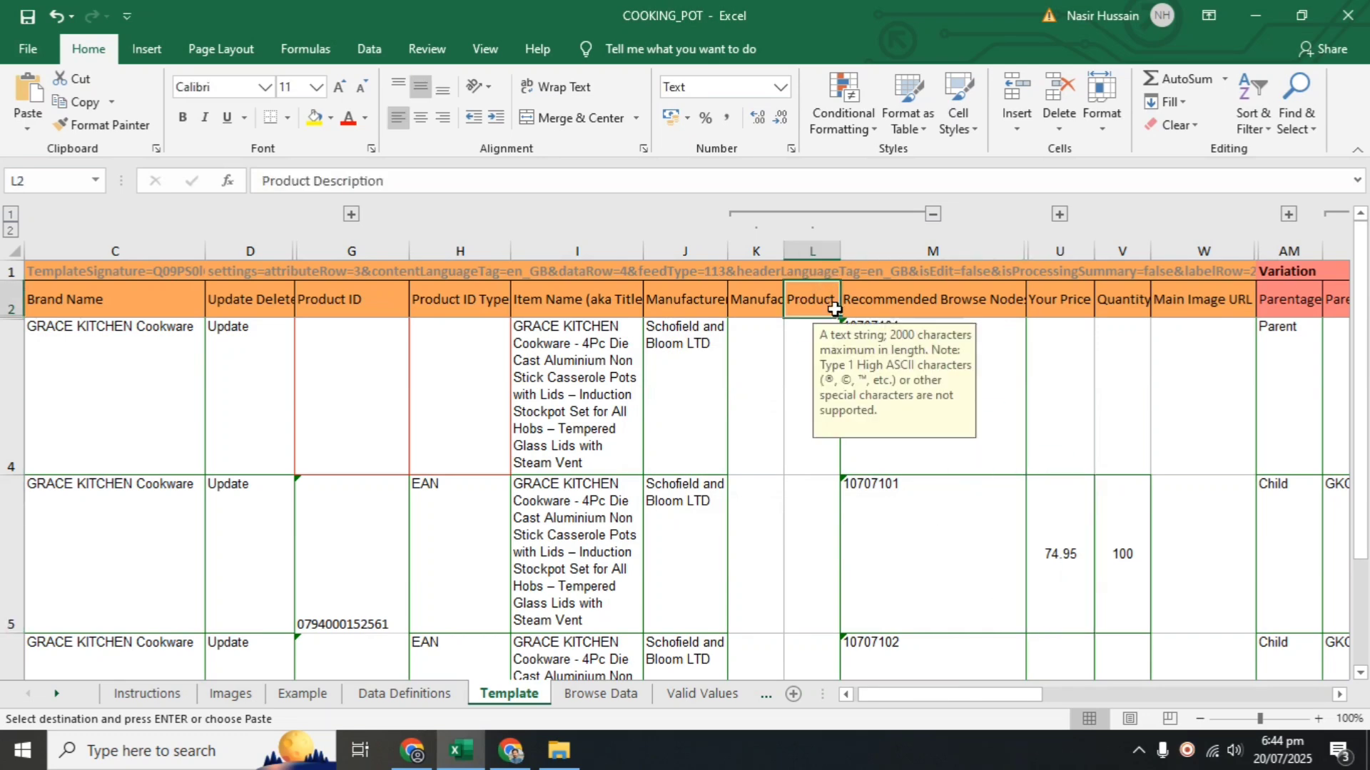
{"action": "left_click", "coordinate": [802, 428]}
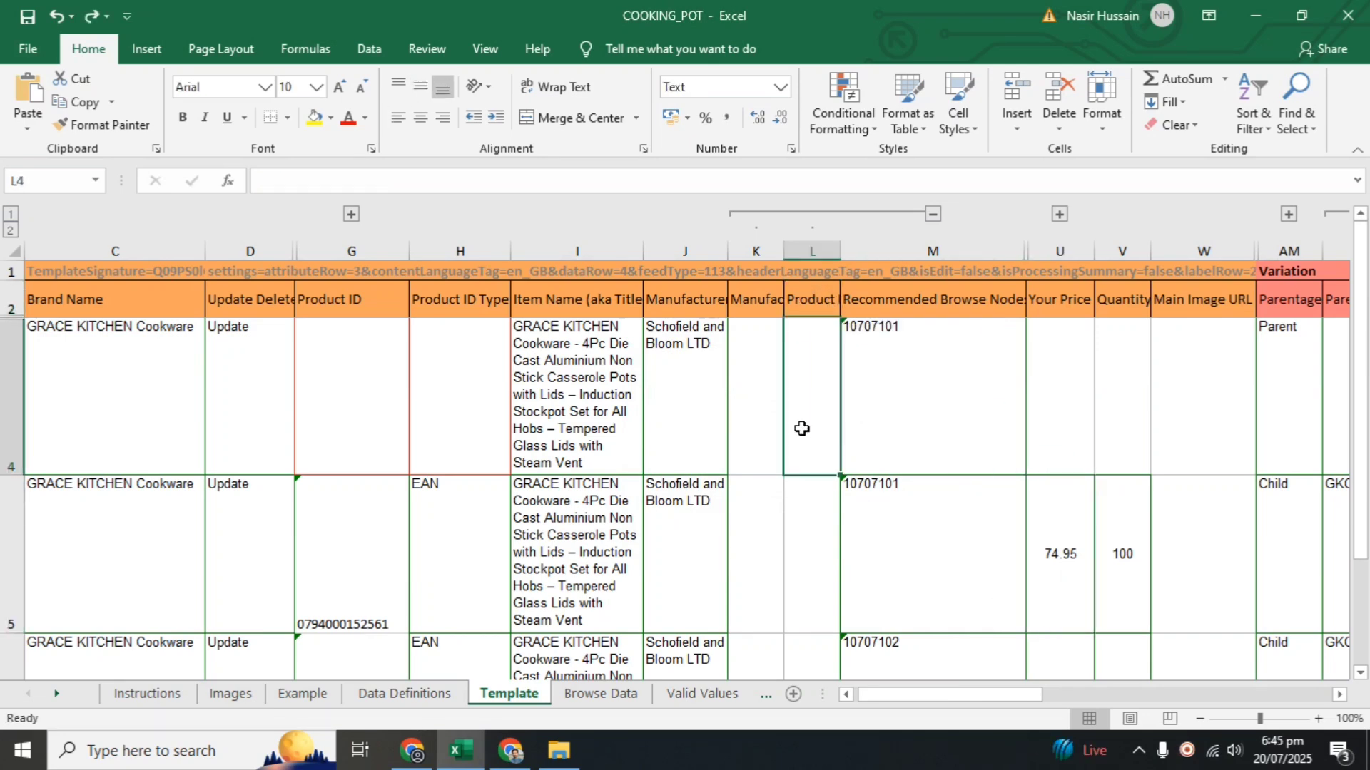
{"action": "double_click", "coordinate": [802, 428]}
{"action": "key", "text": "ctrl+v"}
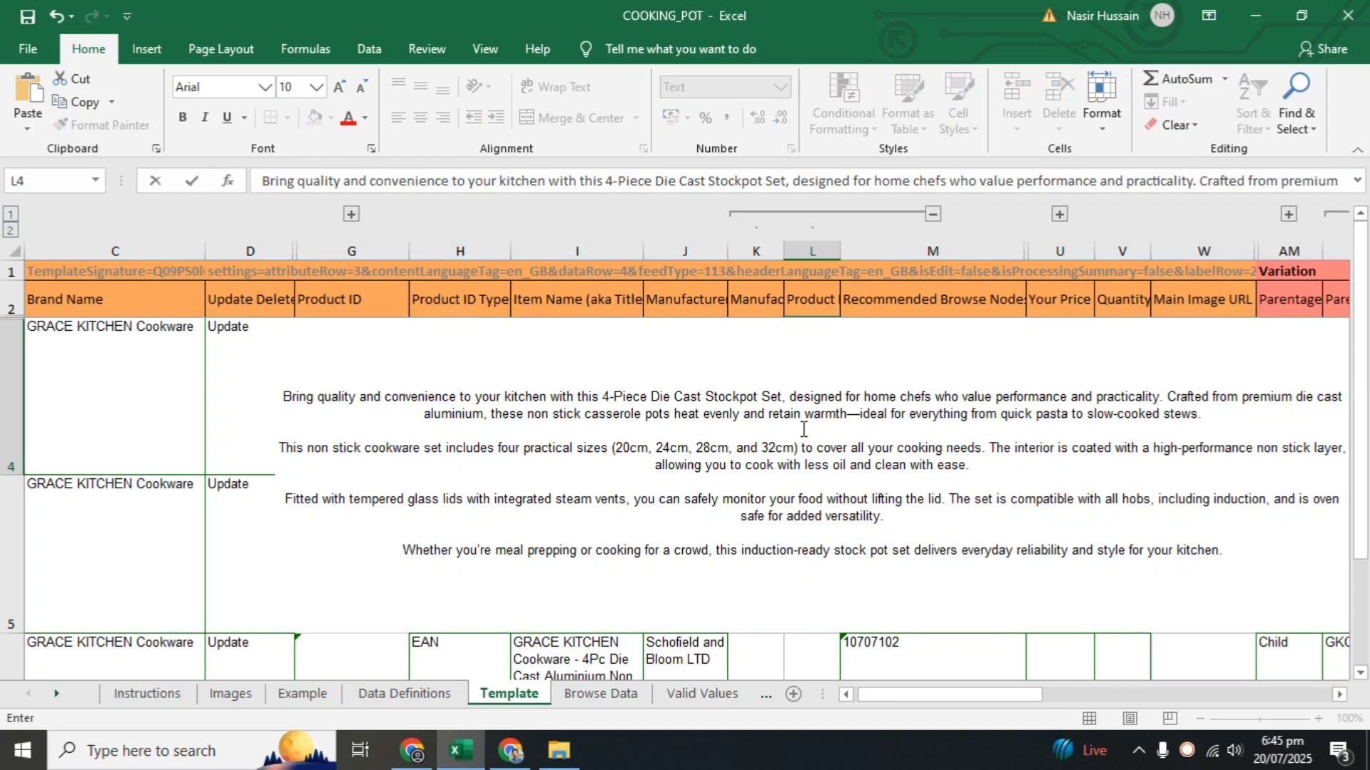
{"action": "key", "text": "Return"}
- Fill the L4 description down column L to the child rows
{"action": "left_click", "coordinate": [802, 428]}
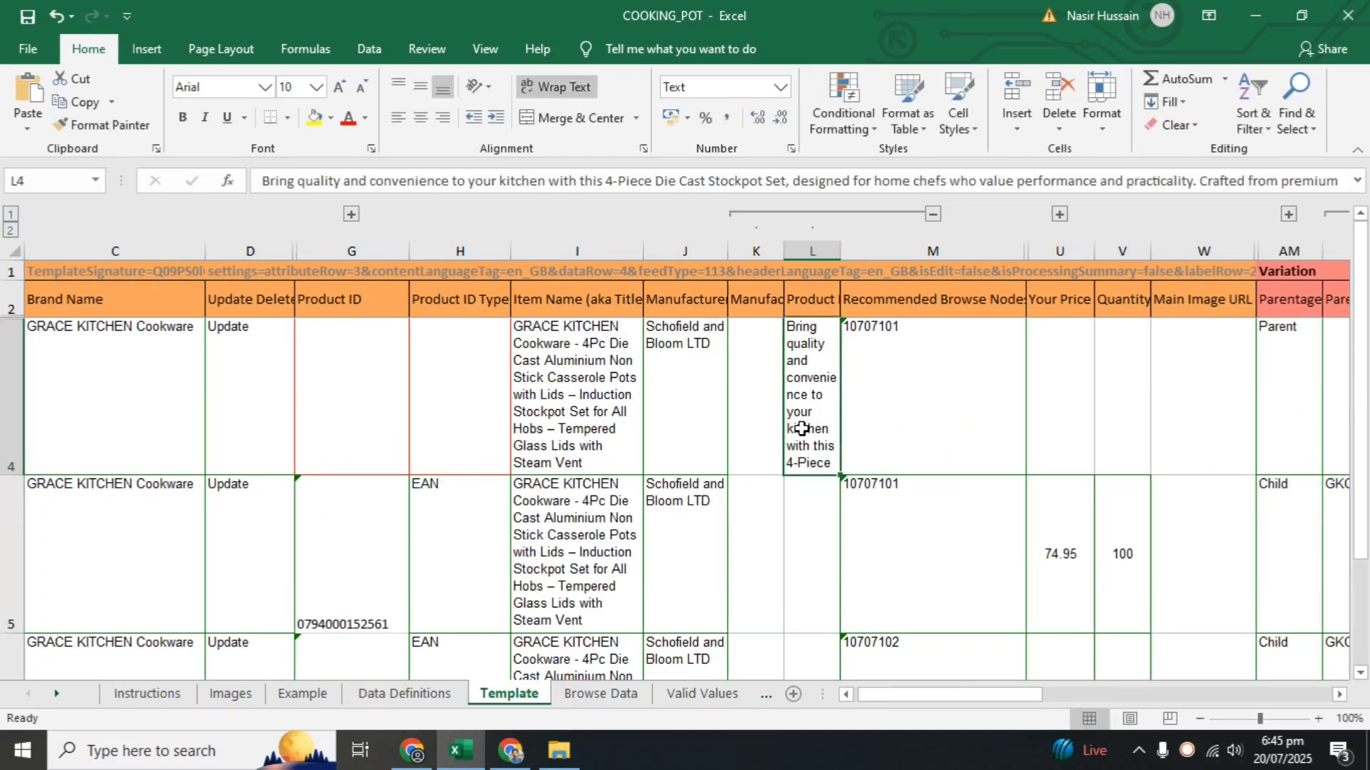
{"action": "left_click_drag", "start_coordinate": [841, 475], "coordinate": [830, 610]}
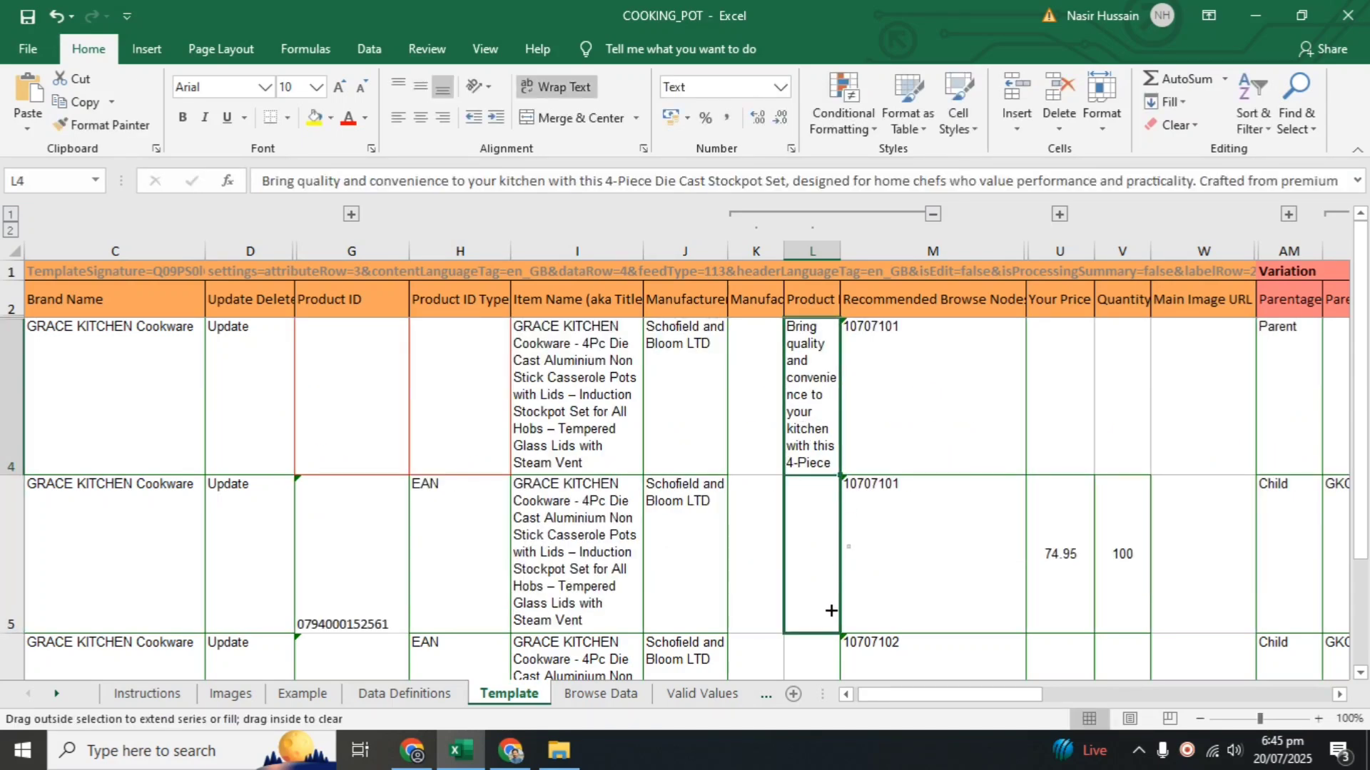
{"action": "left_click_drag", "start_coordinate": [822, 661], "coordinate": [816, 603]}
{"action": "left_click", "coordinate": [980, 578]}
{"action": "scroll", "coordinate": [981, 578], "scroll_direction": "down", "scroll_amount": 3}
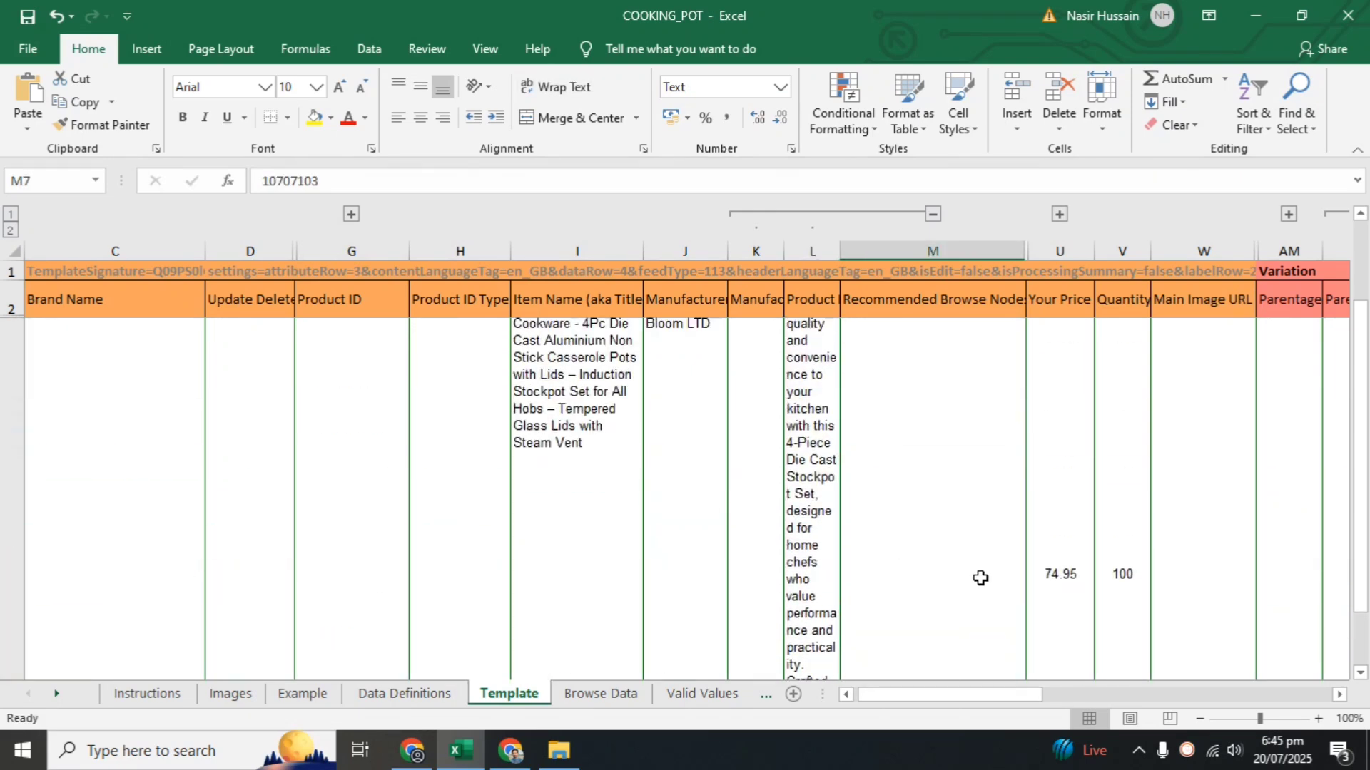
{"action": "scroll", "coordinate": [980, 578], "scroll_direction": "up", "scroll_amount": 3}
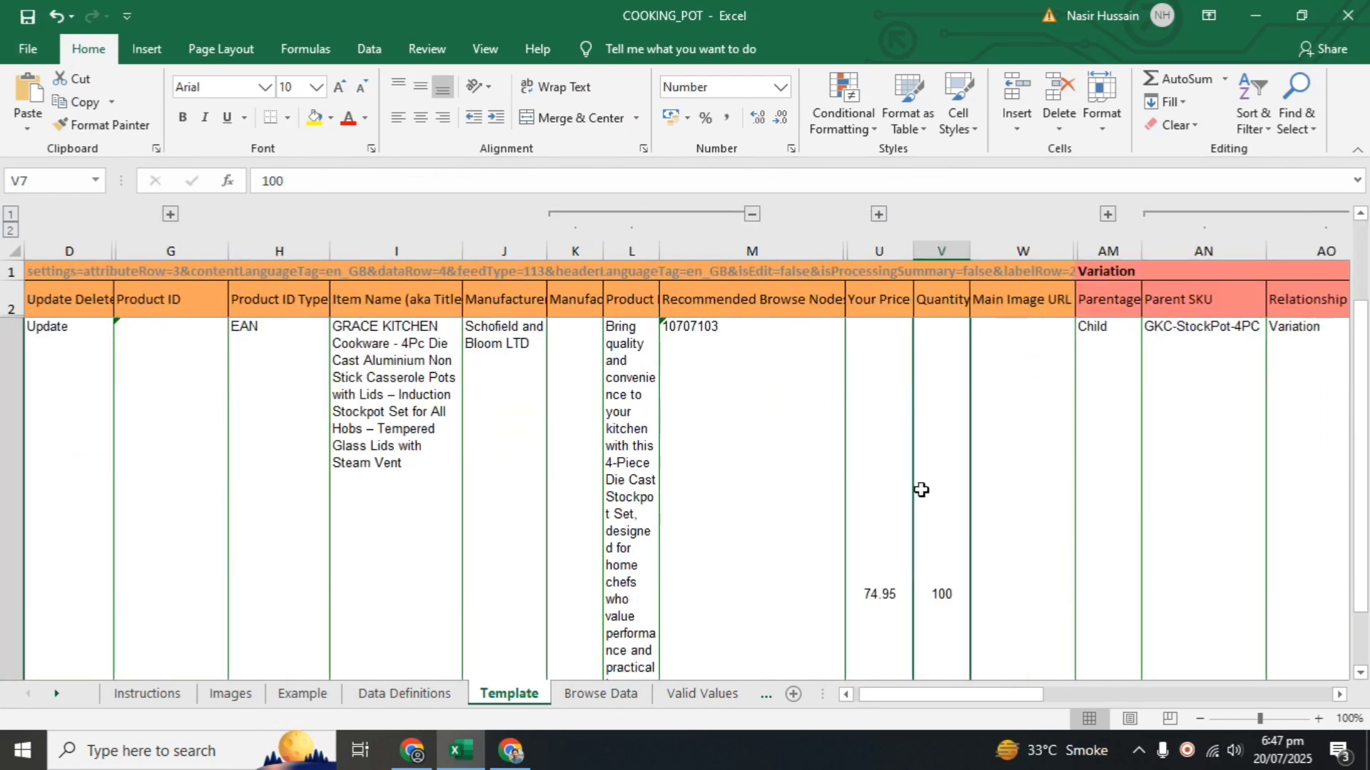
- Find the 'item condition' heading and unhide the columns around it
{"action": "key", "text": "ctrl+f"}
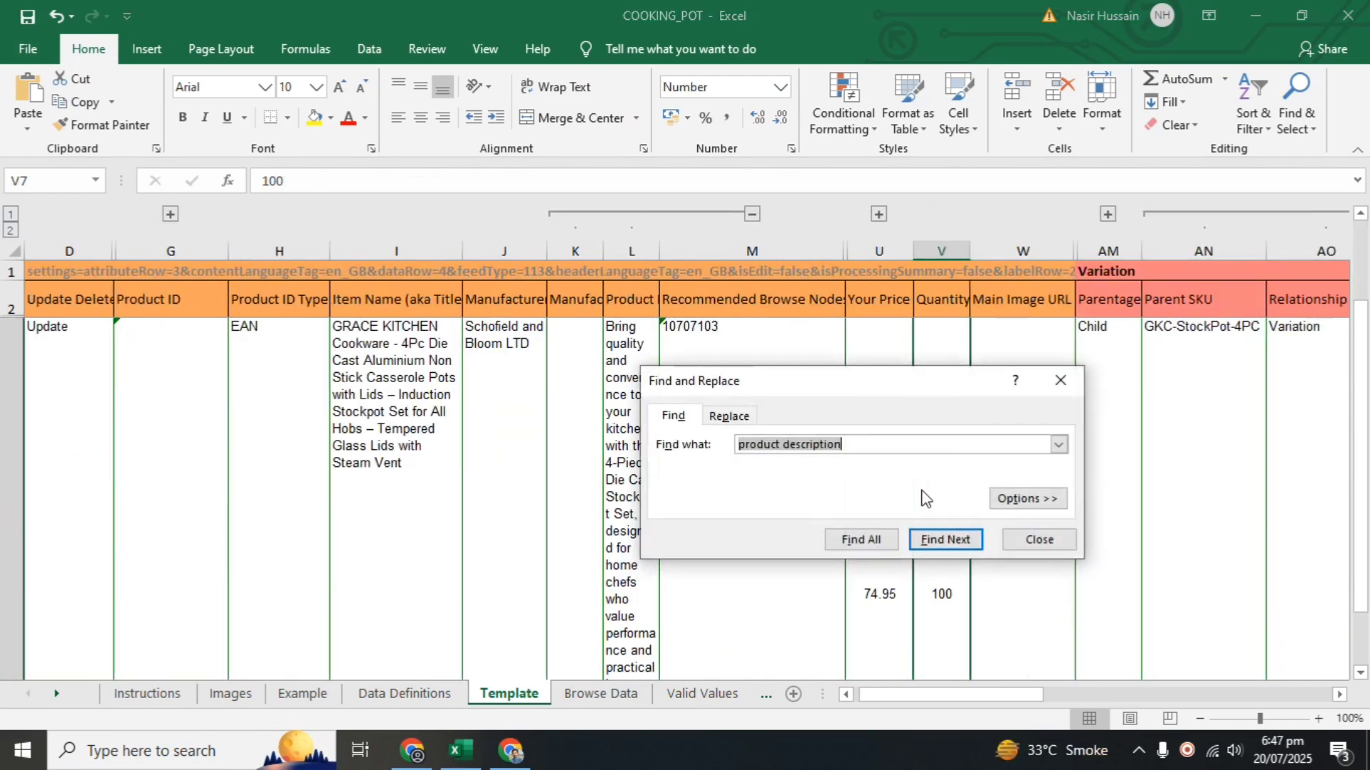
{"action": "type", "text": "item condit"}
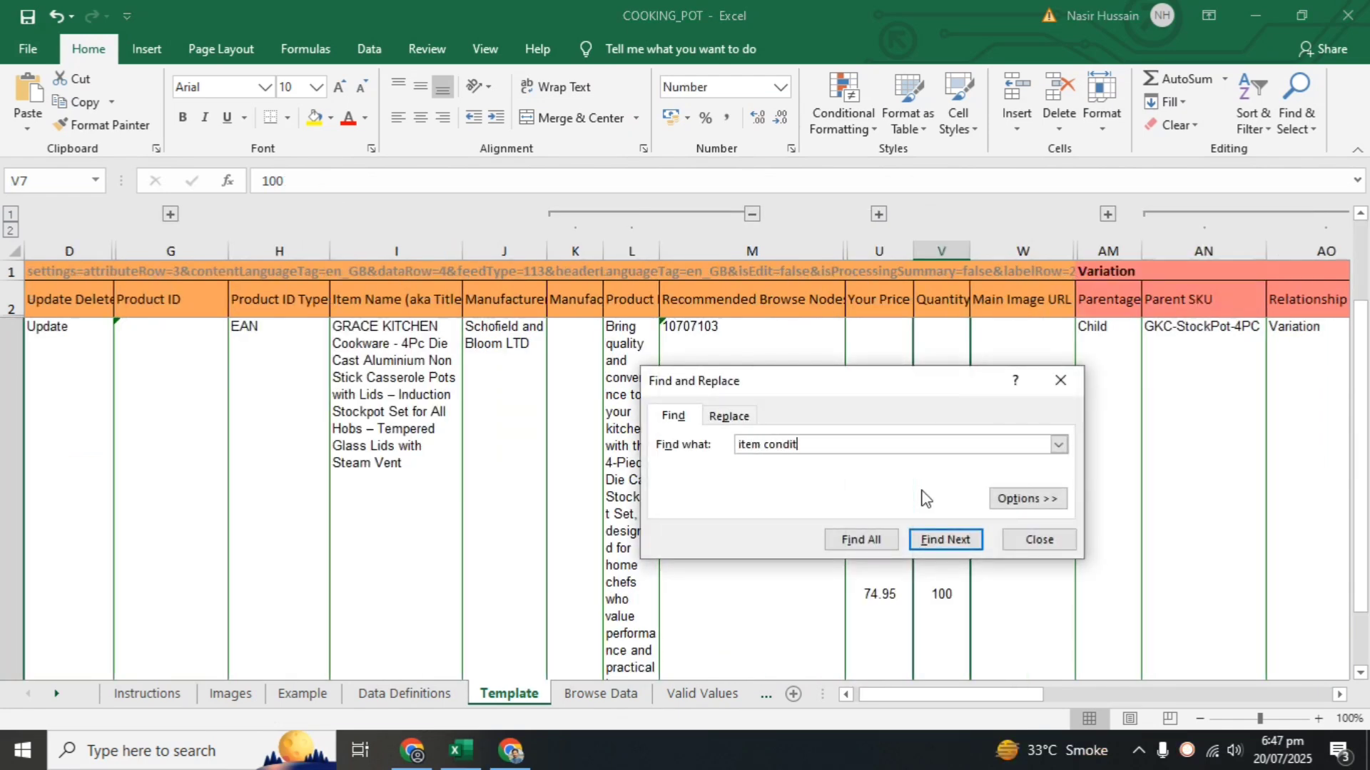
{"action": "type", "text": "ion"}
{"action": "key", "text": "Return"}
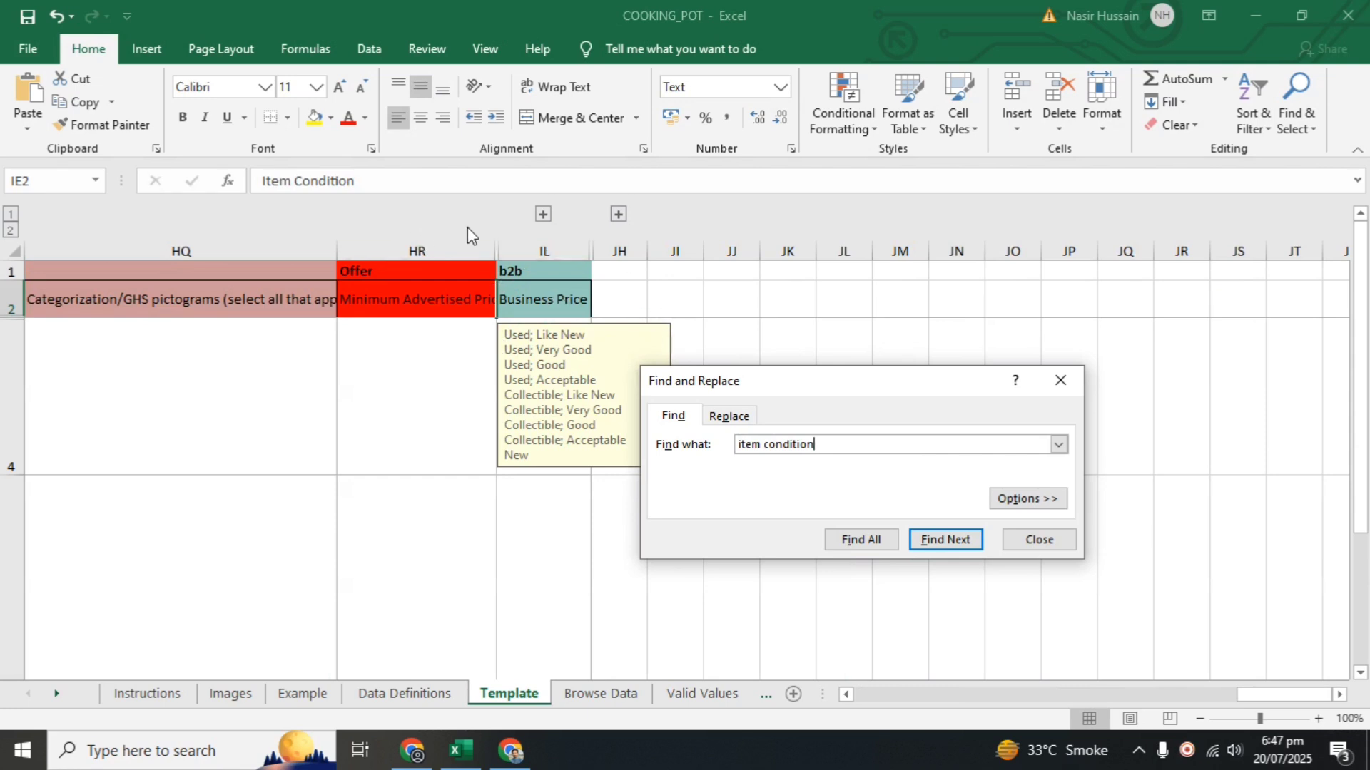
{"action": "left_click", "coordinate": [619, 215]}
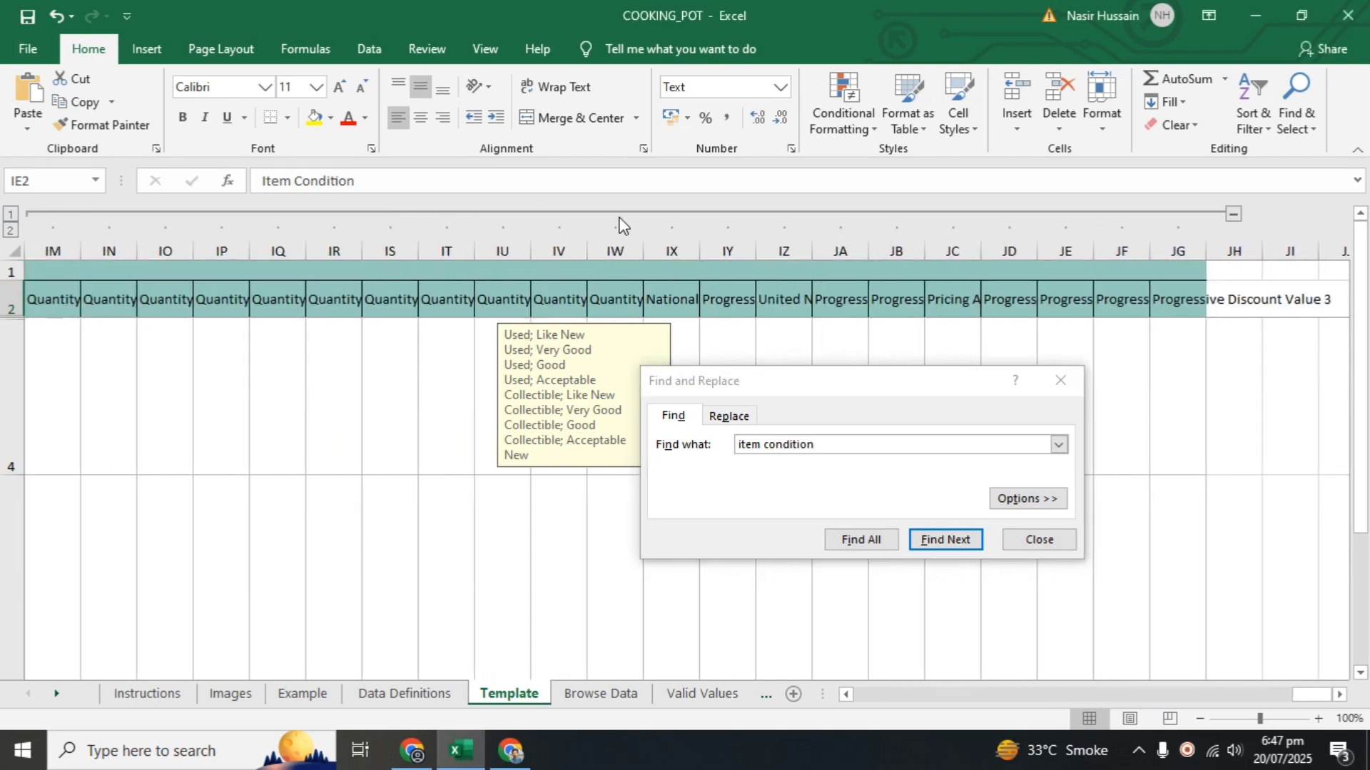
{"action": "left_click", "coordinate": [832, 442]}
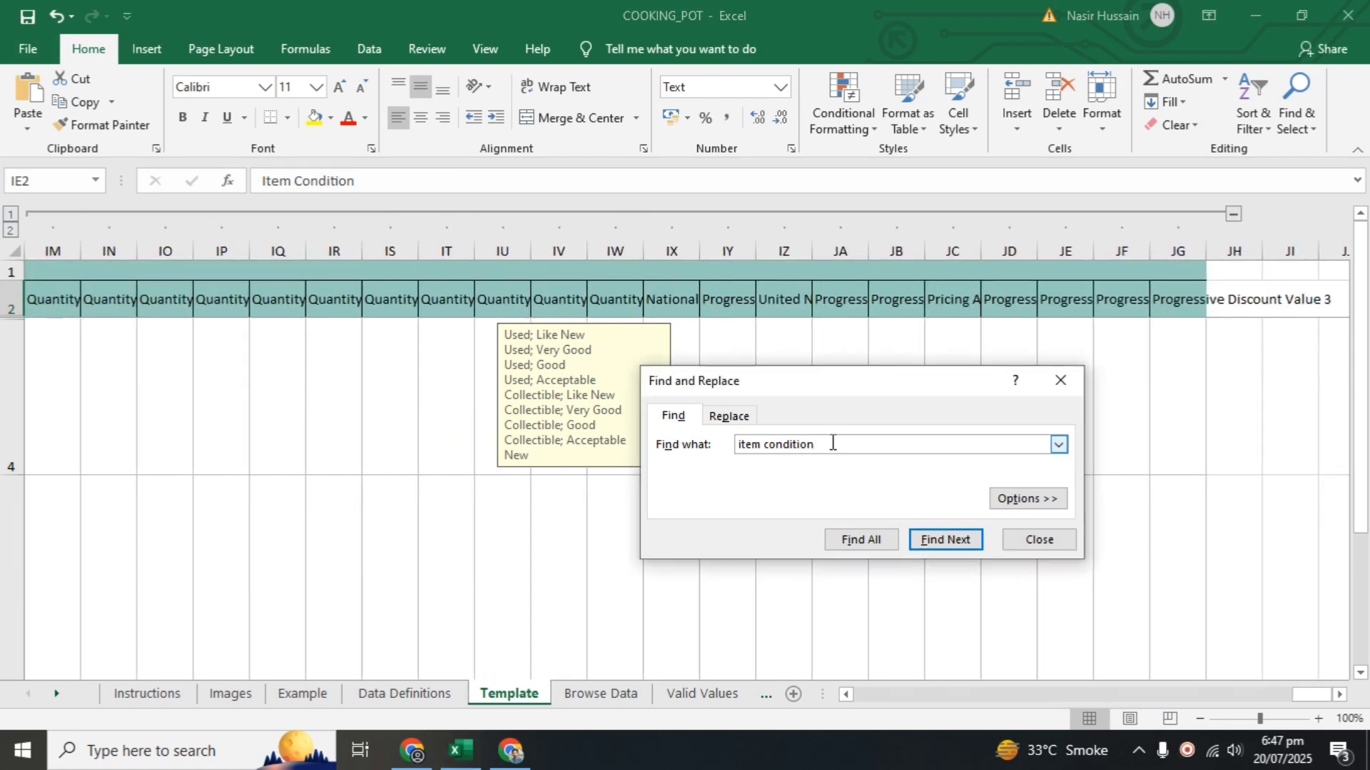
{"action": "key", "text": "Return"}
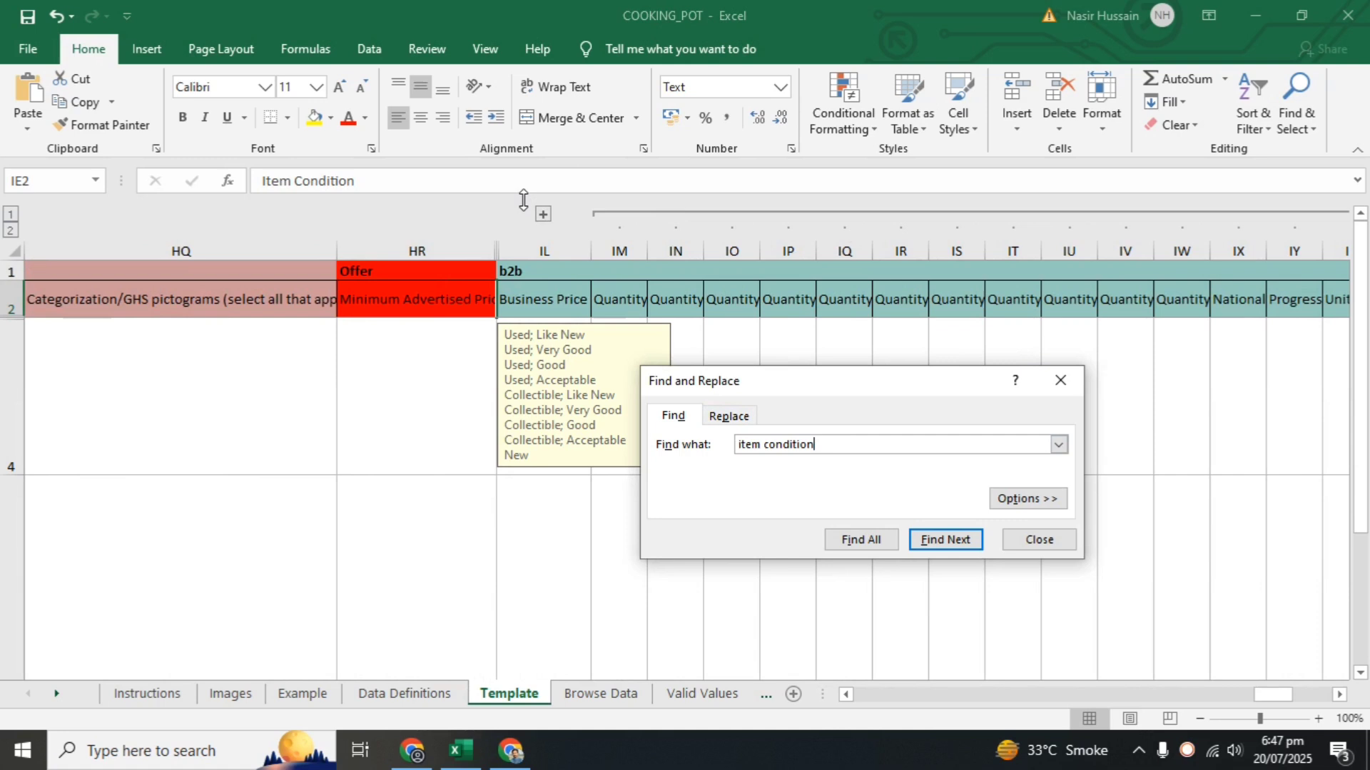
{"action": "left_click", "coordinate": [543, 214]}
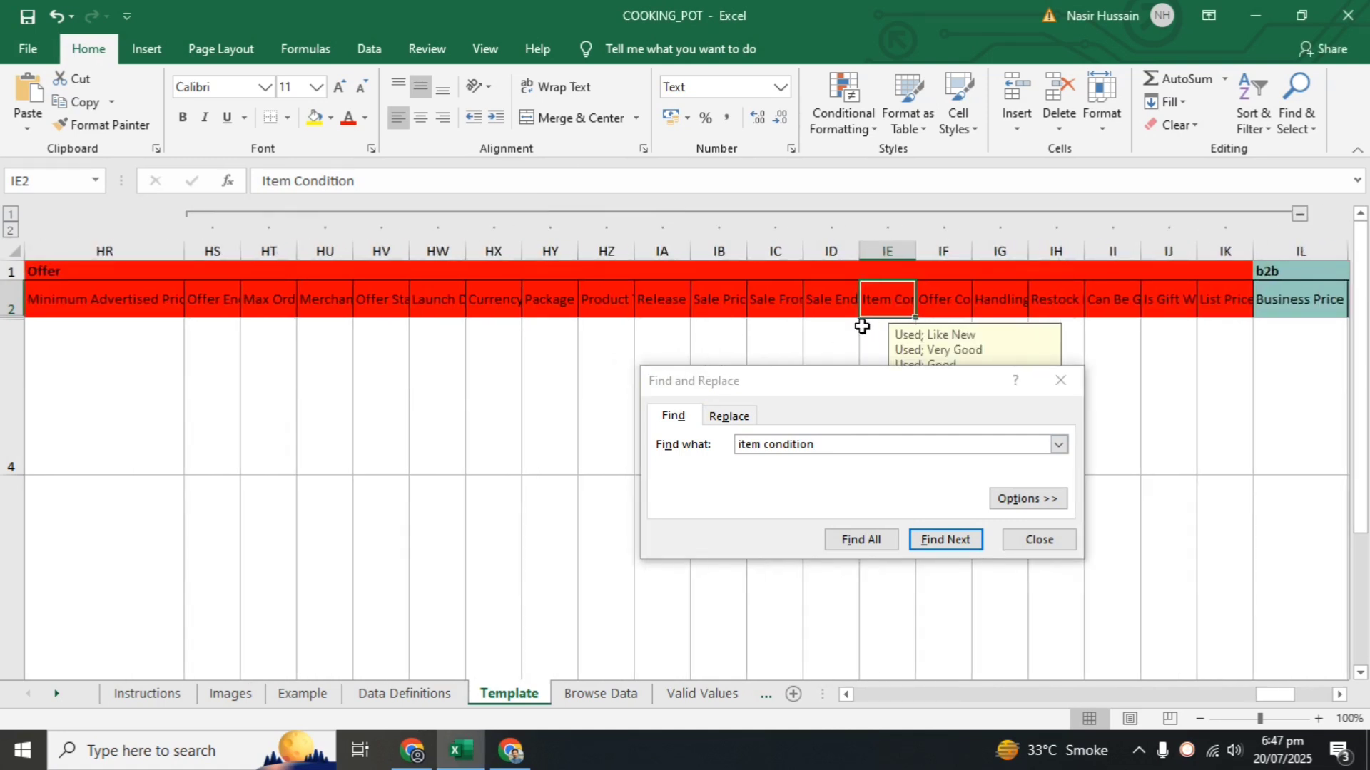
{"action": "left_click", "coordinate": [1060, 381]}
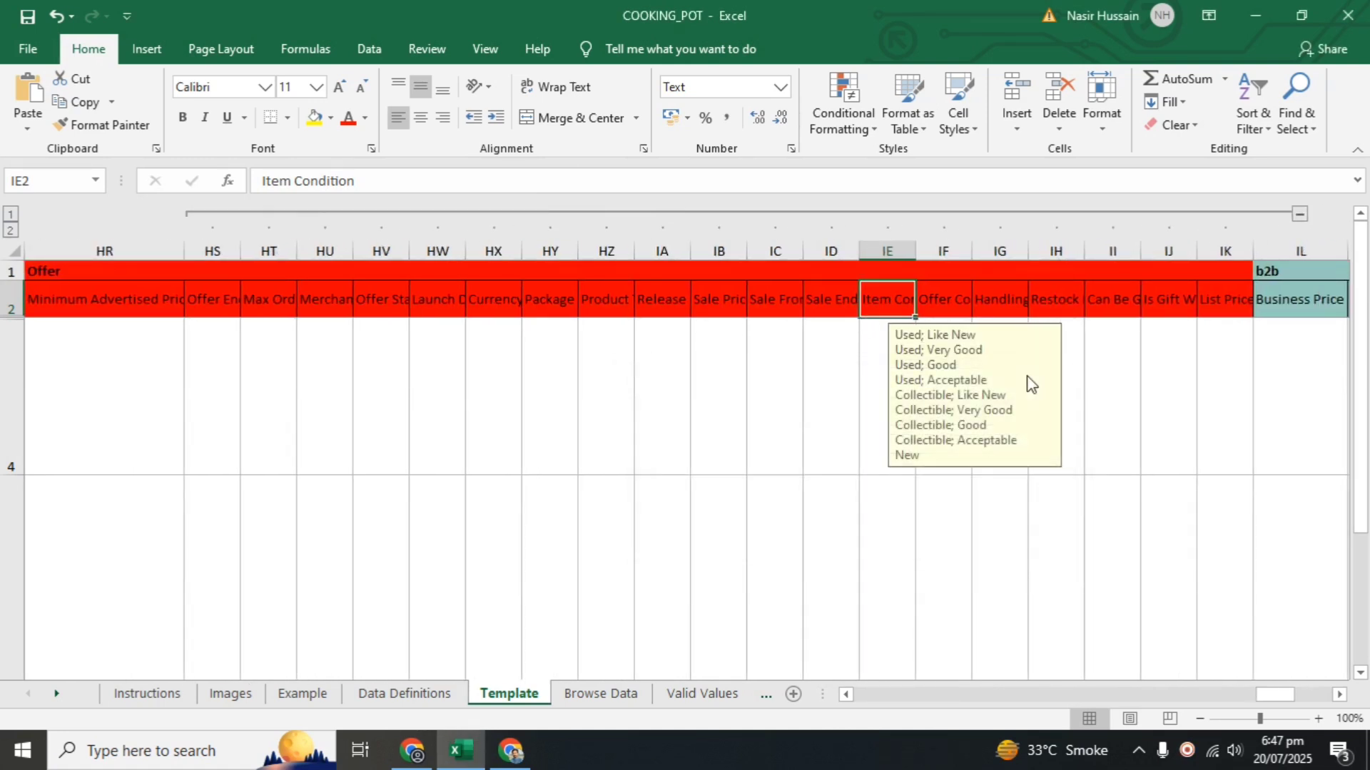
- Choose New in IE4's Item Condition dropdown and paste it down column IE
{"action": "left_click", "coordinate": [874, 359]}
{"action": "left_click", "coordinate": [924, 465]}
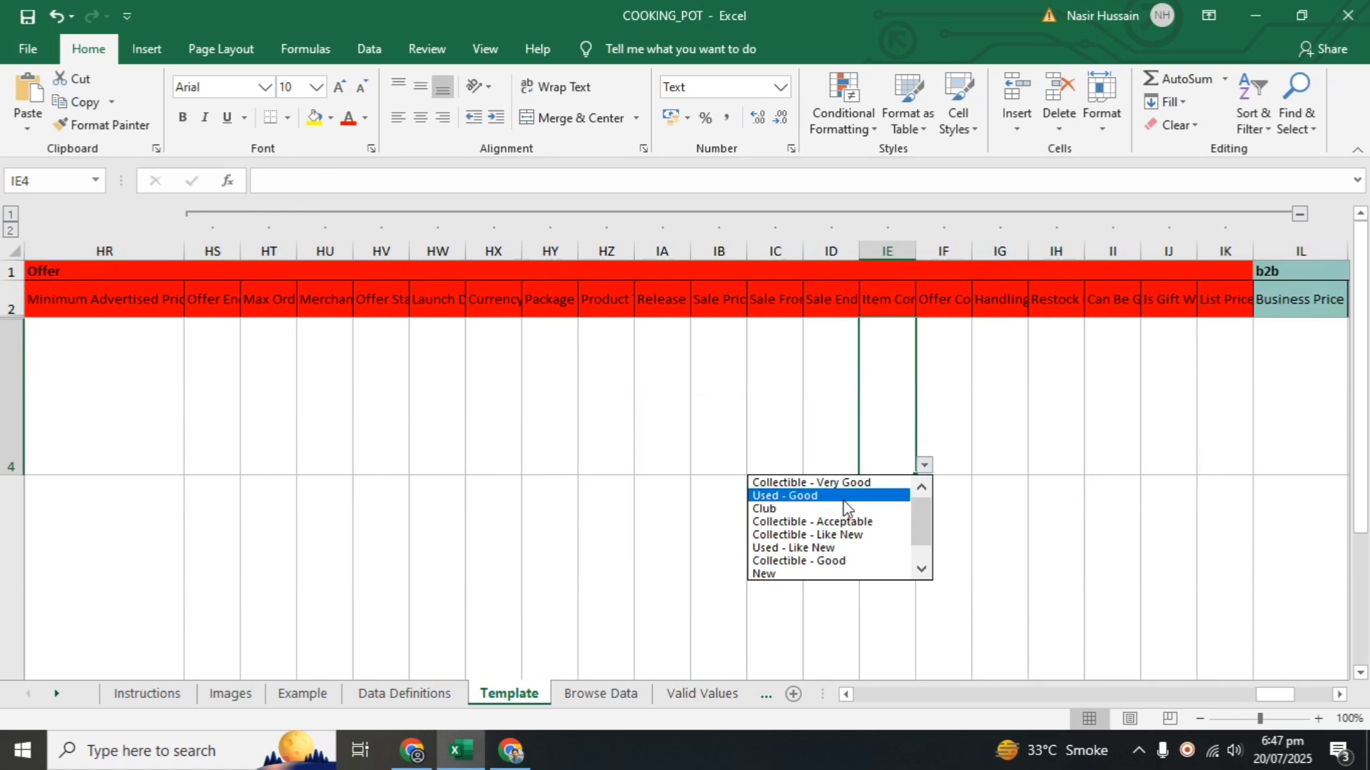
{"action": "left_click", "coordinate": [812, 574]}
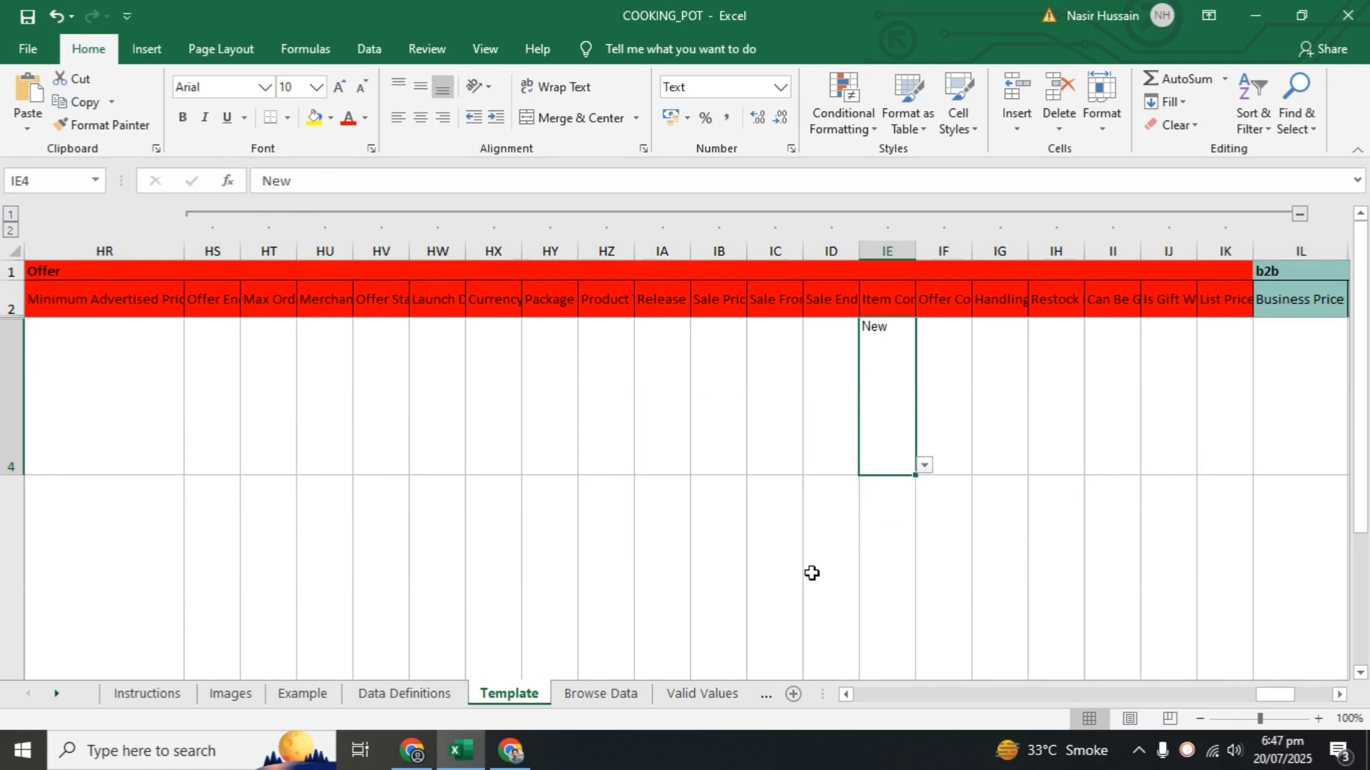
{"action": "key", "text": "ctrl+c"}
{"action": "key", "text": "ctrl+Down"}
{"action": "key", "text": "ctrl+v"}
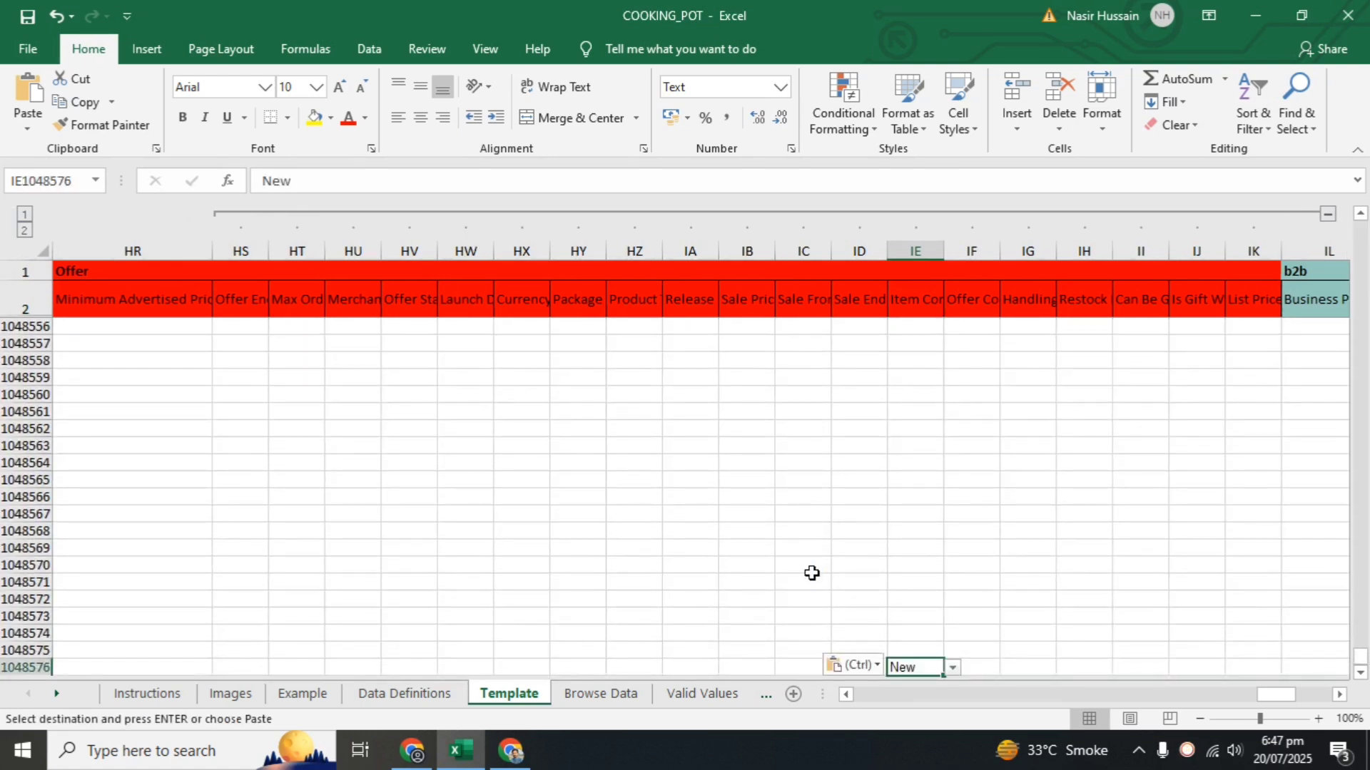
{"action": "key", "text": "ctrl+z"}
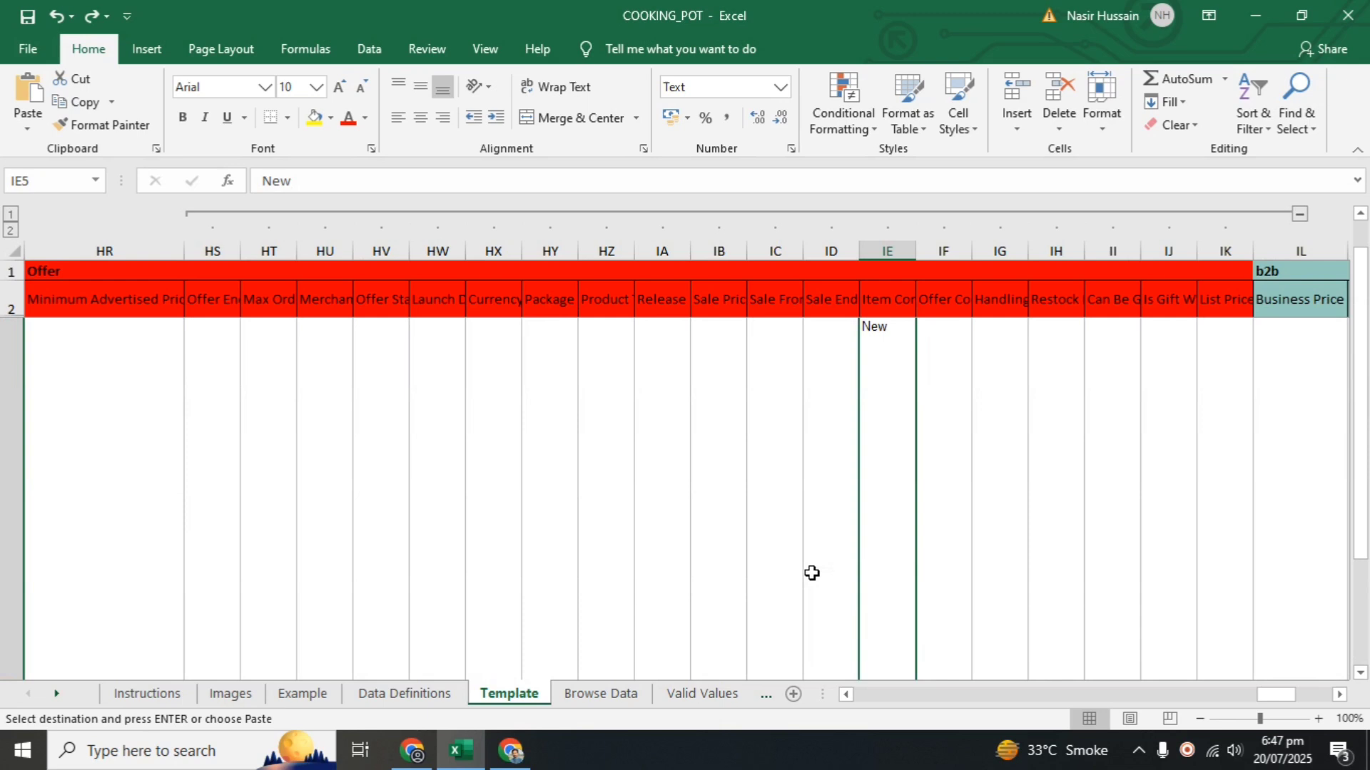
{"action": "scroll", "coordinate": [679, 413], "scroll_direction": "left", "scroll_amount": 2}
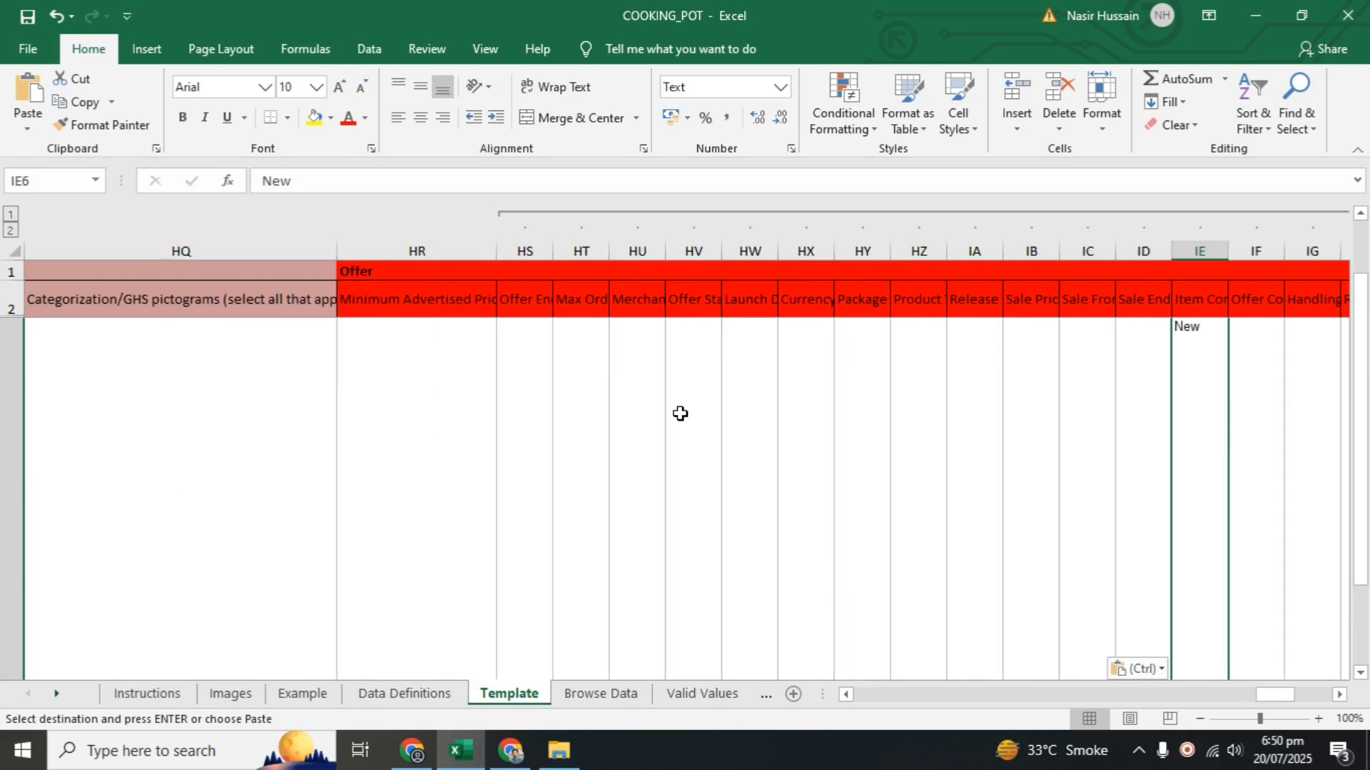
{"action": "key", "text": "ctrl+z"}
{"action": "key", "text": "ctrl+f"}
{"action": "key", "text": "ctrl+v"}
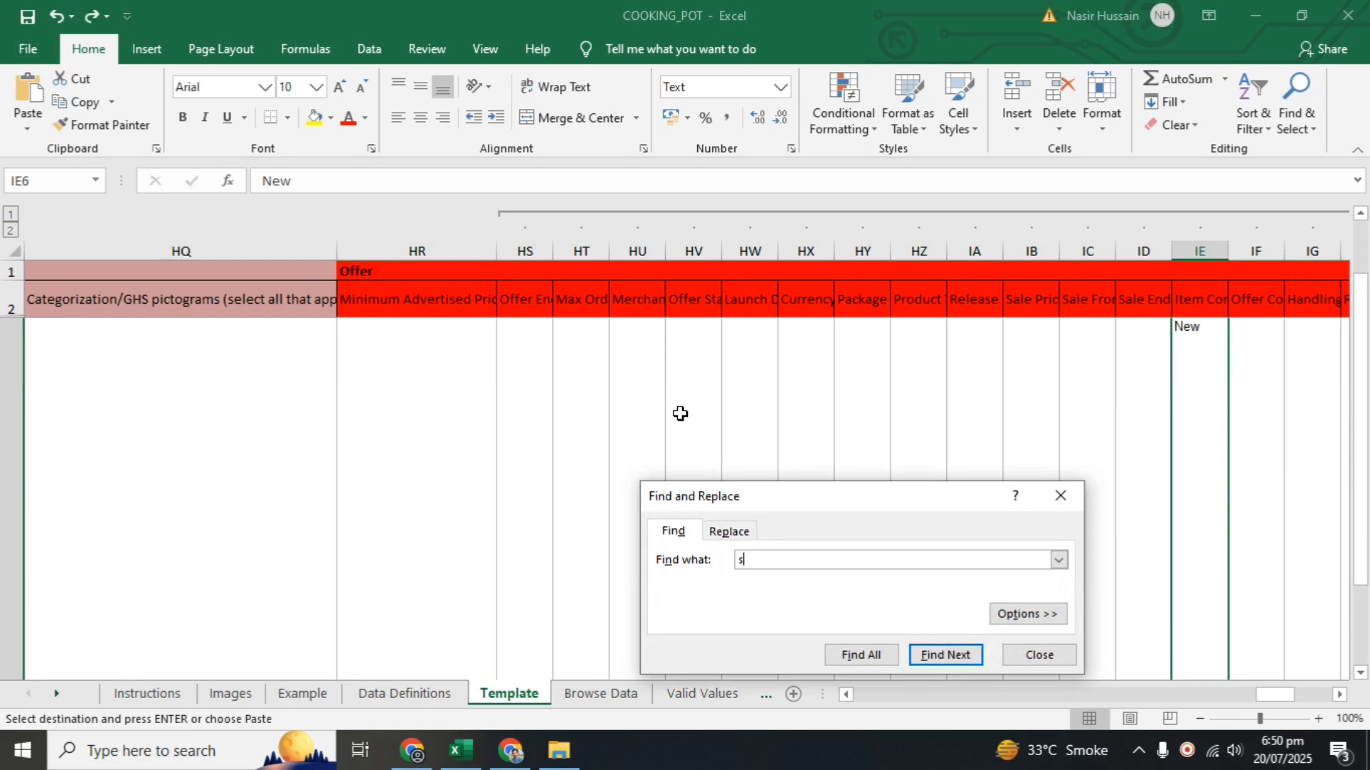
- Search for 'shipping' to locate the Merchant Shipping Group column
{"action": "type", "text": "shipping"}
{"action": "key", "text": "Return"}
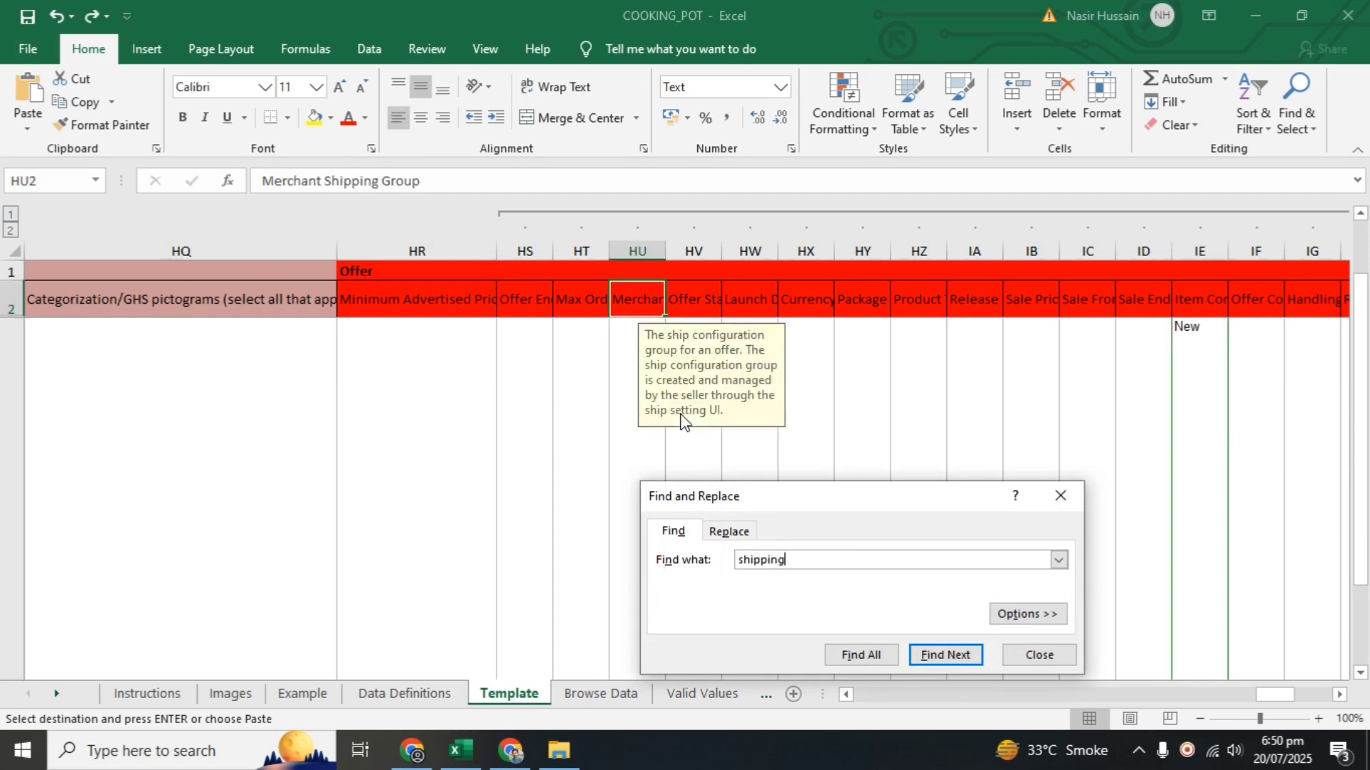
{"action": "key", "text": "alt+Down"}
{"action": "key", "text": "Escape"}
{"action": "key", "text": "Escape"}
- Choose Migrated Template in HU4 and fill it down column HU
{"action": "left_click", "coordinate": [682, 416]}
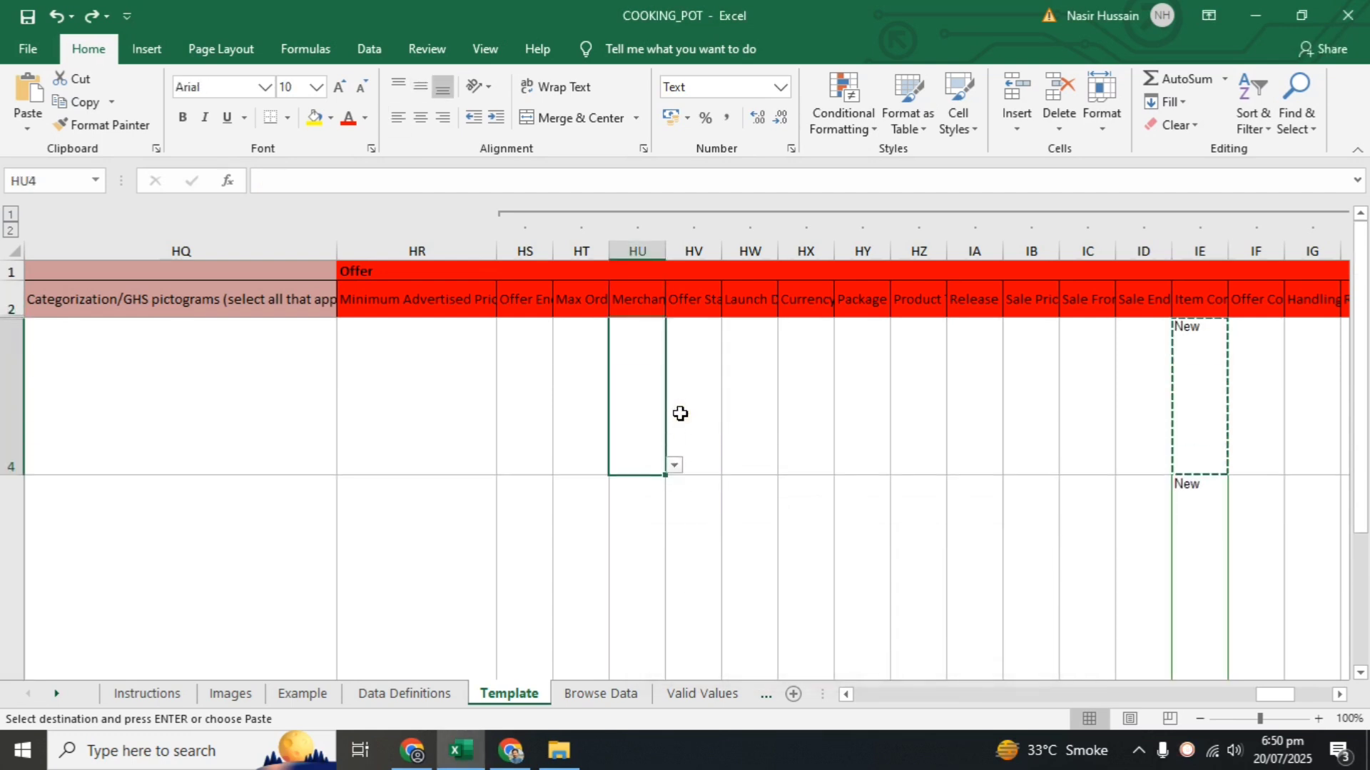
{"action": "key", "text": "Up"}
{"action": "key", "text": "Up"}
{"action": "left_click", "coordinate": [640, 424]}
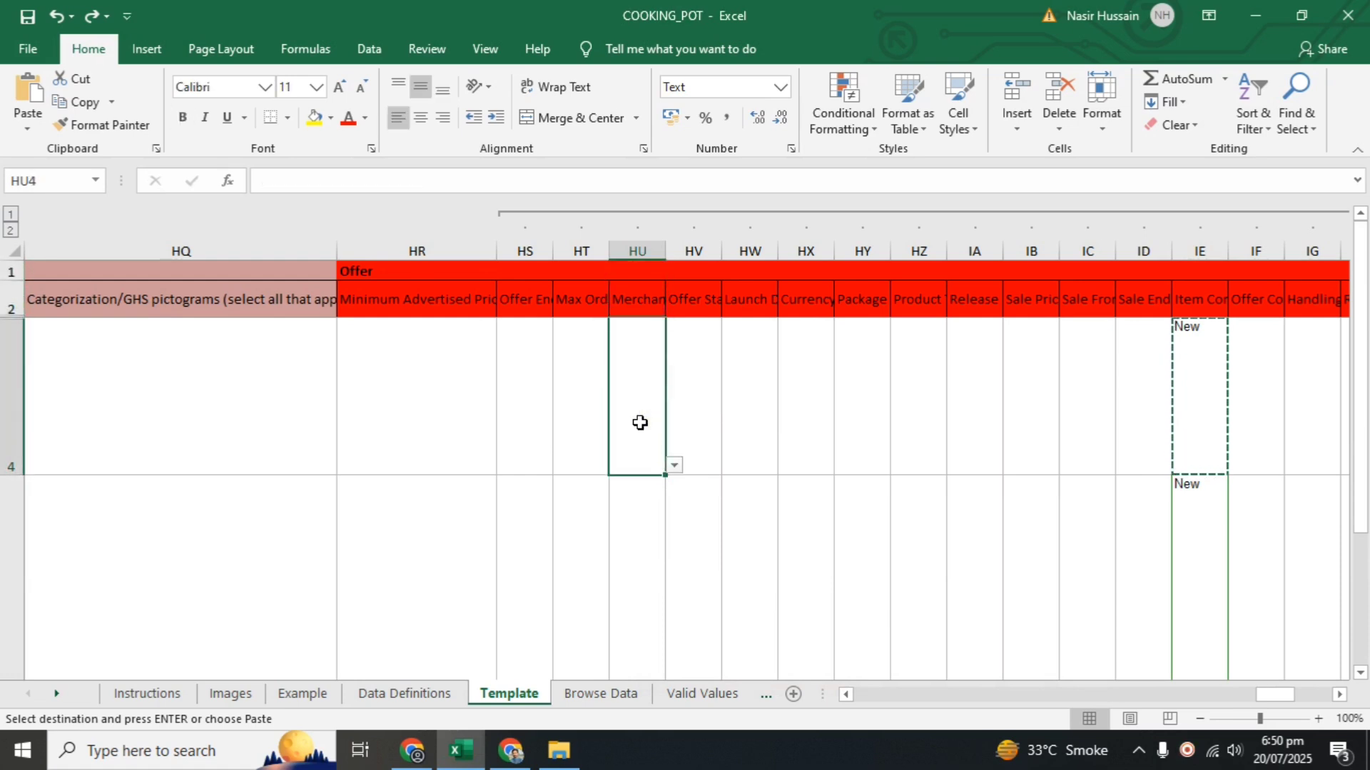
{"action": "left_click", "coordinate": [674, 466]}
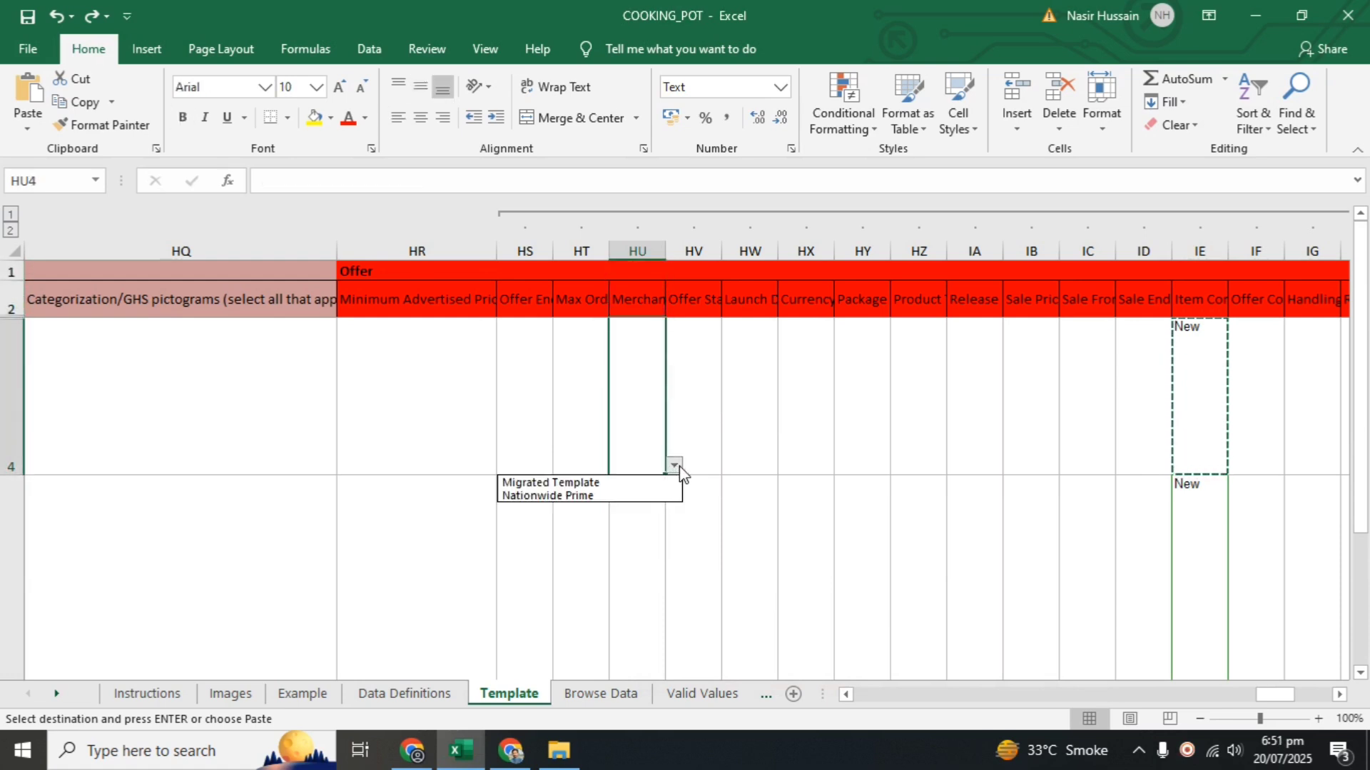
{"action": "left_click", "coordinate": [627, 483]}
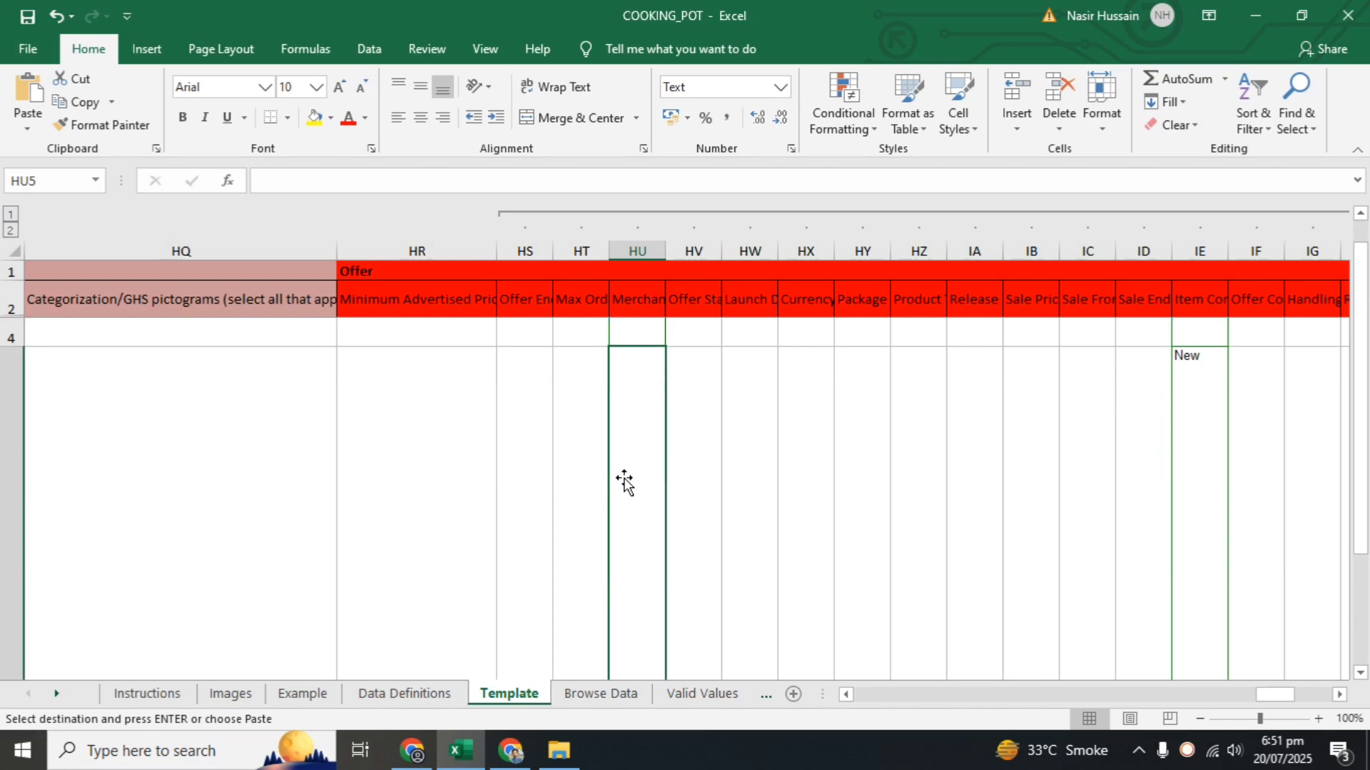
{"action": "key", "text": "ctrl+Down"}
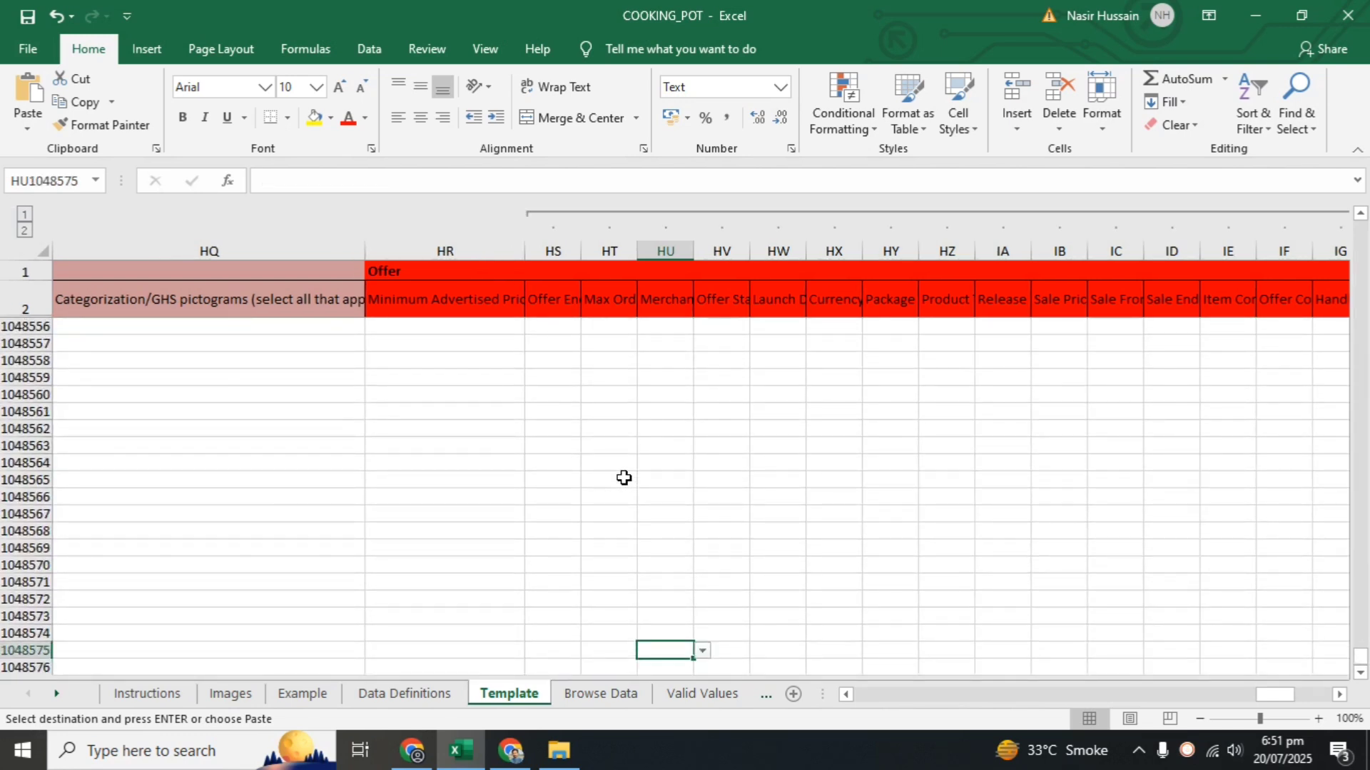
{"action": "key", "text": "ctrl+shift+Up"}
{"action": "key", "text": "ctrl+v"}
{"action": "key", "text": "Up"}
{"action": "key", "text": "Up"}
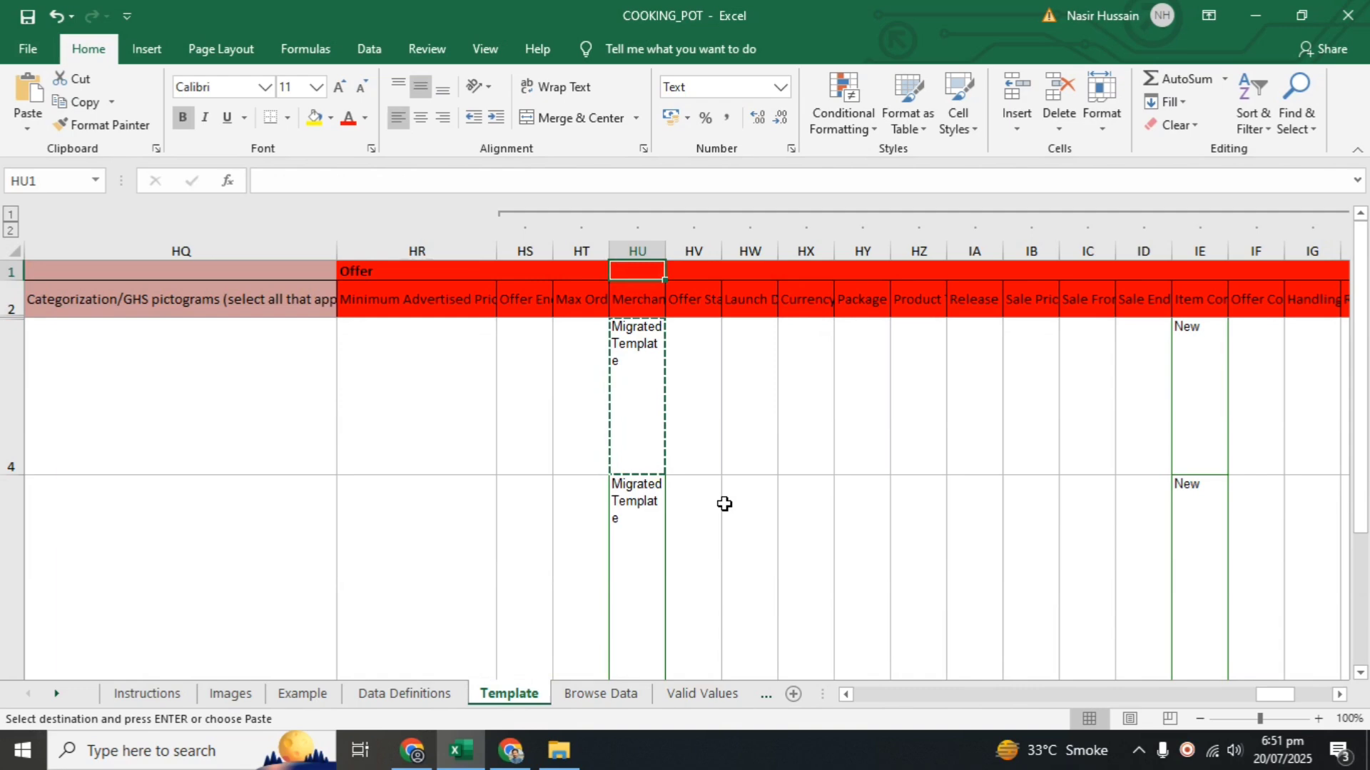
{"action": "scroll", "coordinate": [724, 504], "scroll_direction": "left", "scroll_amount": 20}
{"action": "scroll", "coordinate": [724, 504], "scroll_direction": "left", "scroll_amount": 10}
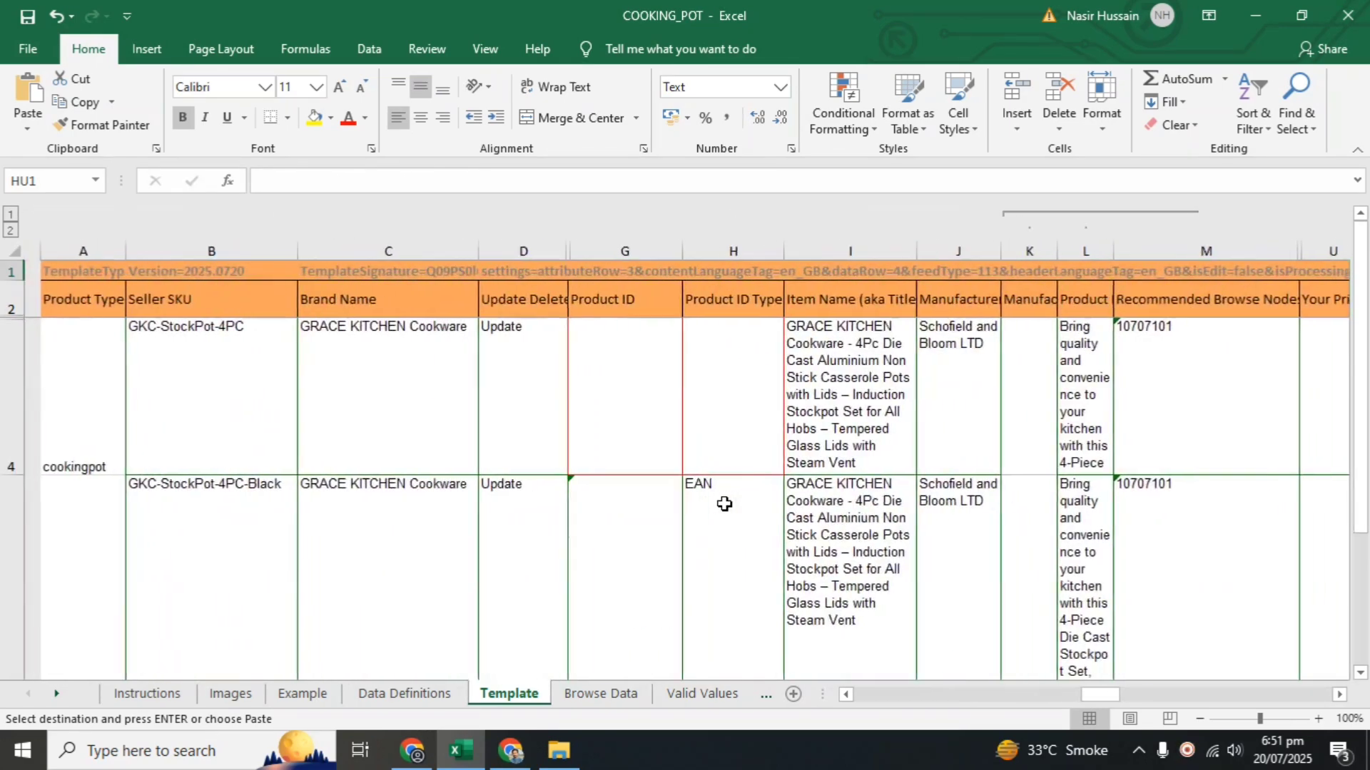
- Zoom out to check row 5, cancel the pending copy, and close the COOKING_POT workbook
{"action": "left_click", "coordinate": [724, 504]}
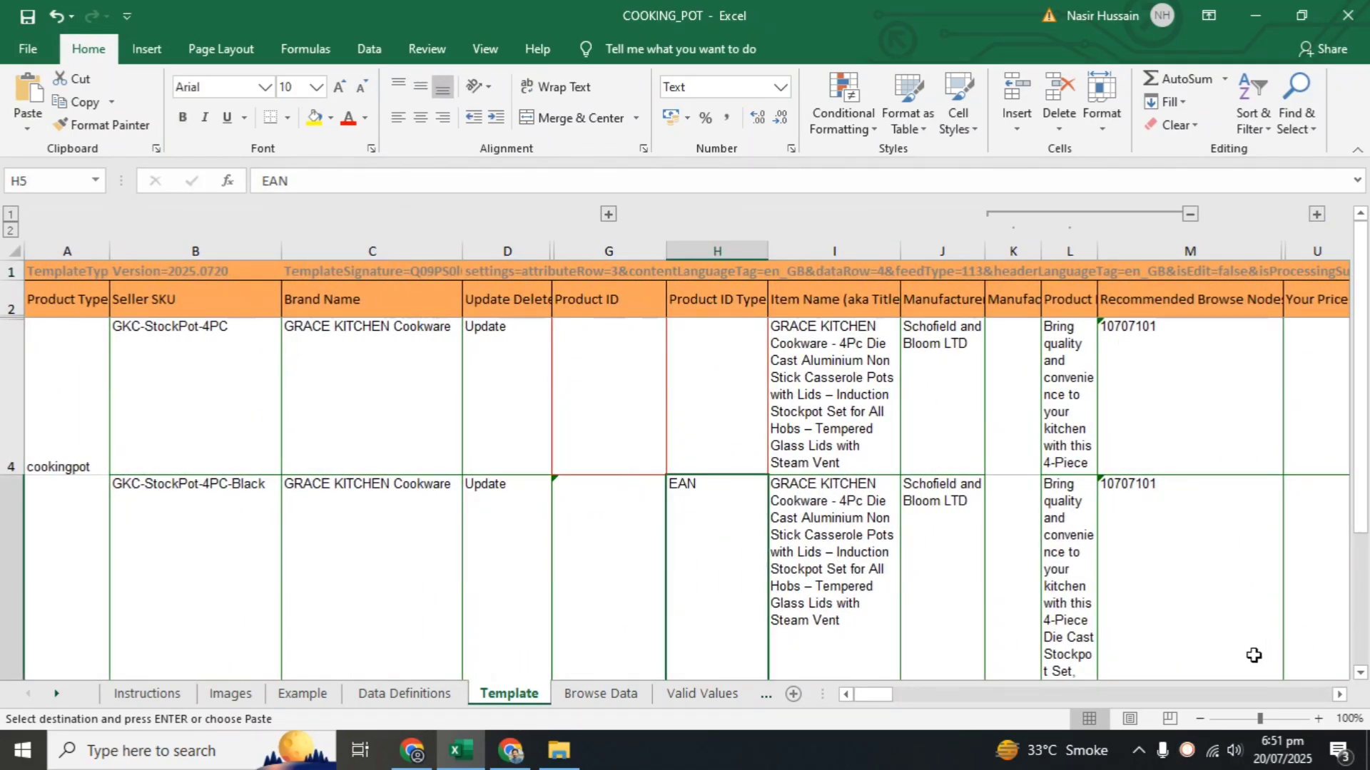
{"action": "left_click", "coordinate": [1200, 718]}
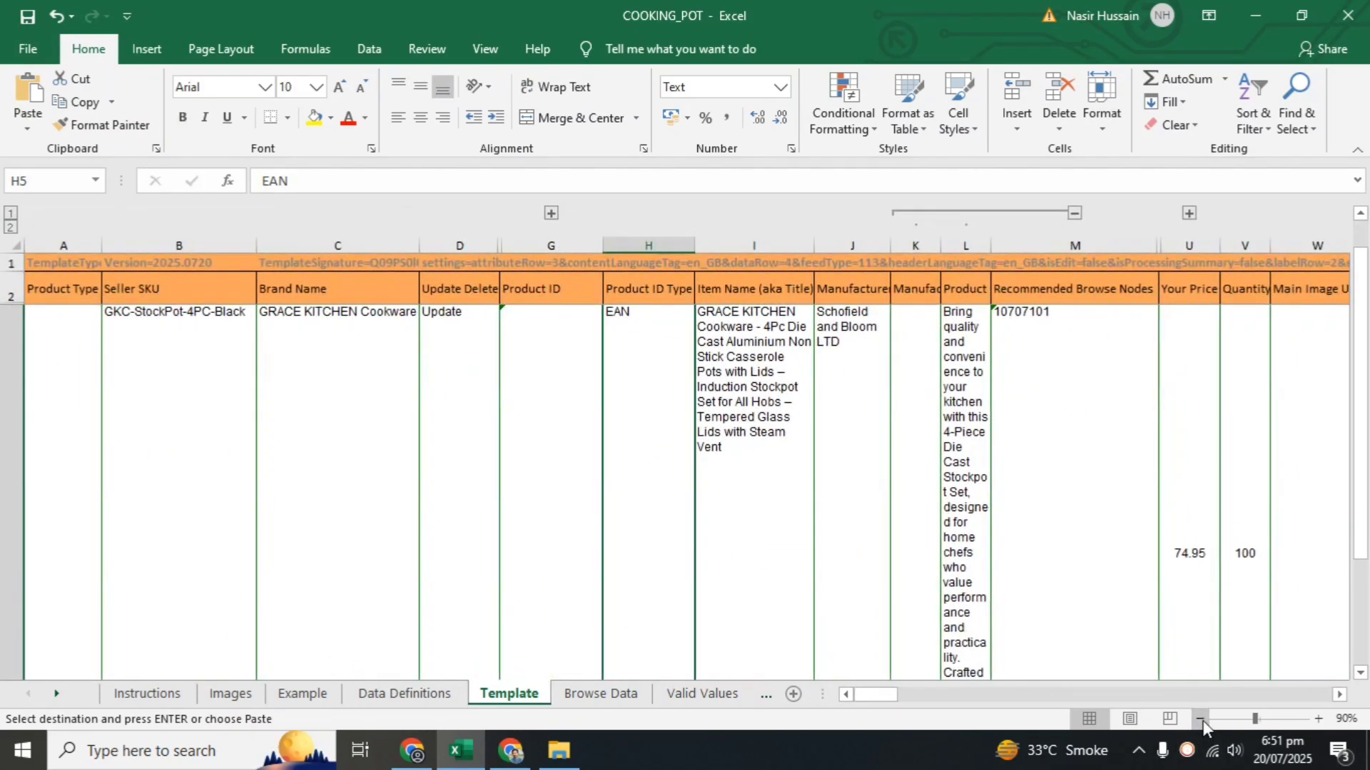
{"action": "left_click", "coordinate": [806, 522]}
{"action": "left_click", "coordinate": [28, 16]}
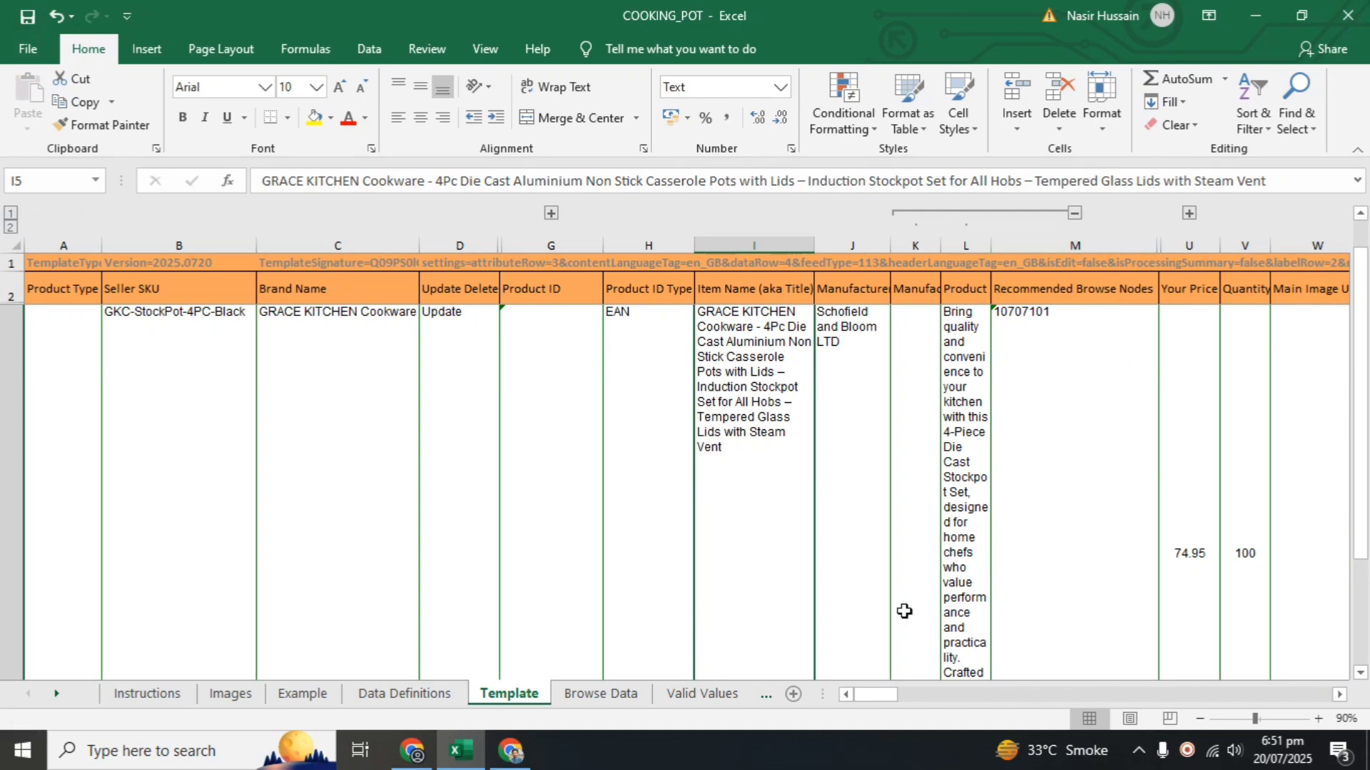
{"action": "left_click", "coordinate": [1348, 17]}
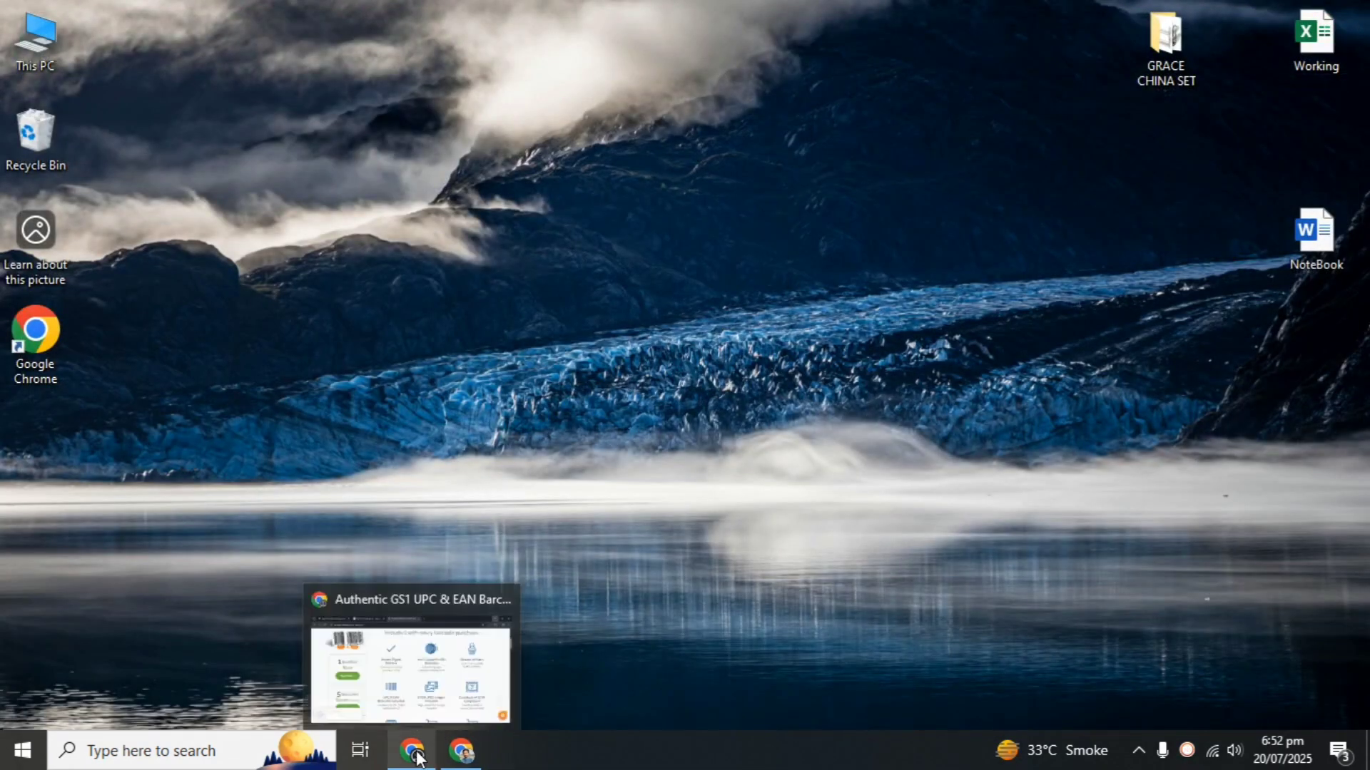
- Return to the Seller Central spreadsheet page and upload COOKING_POT.xlsm
{"action": "left_click", "coordinate": [413, 751]}
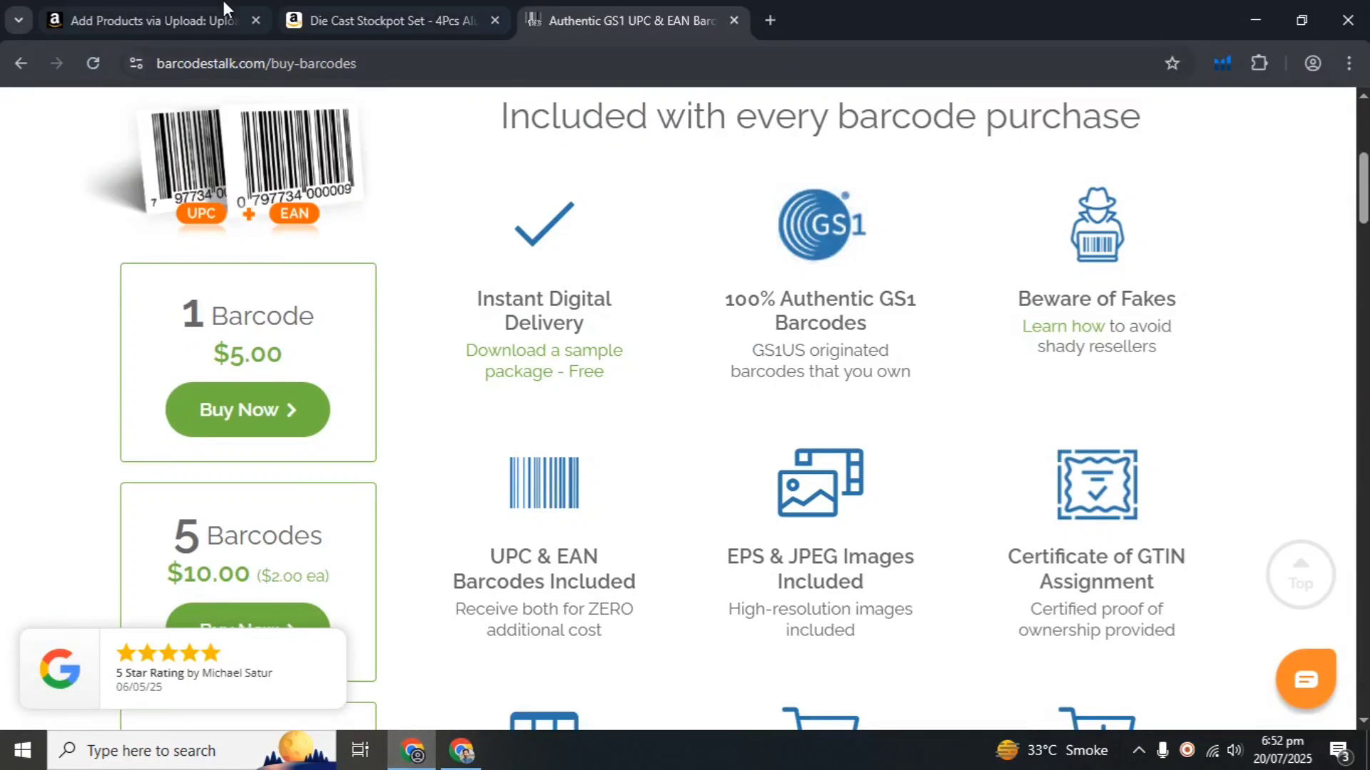
{"action": "left_click", "coordinate": [226, 1]}
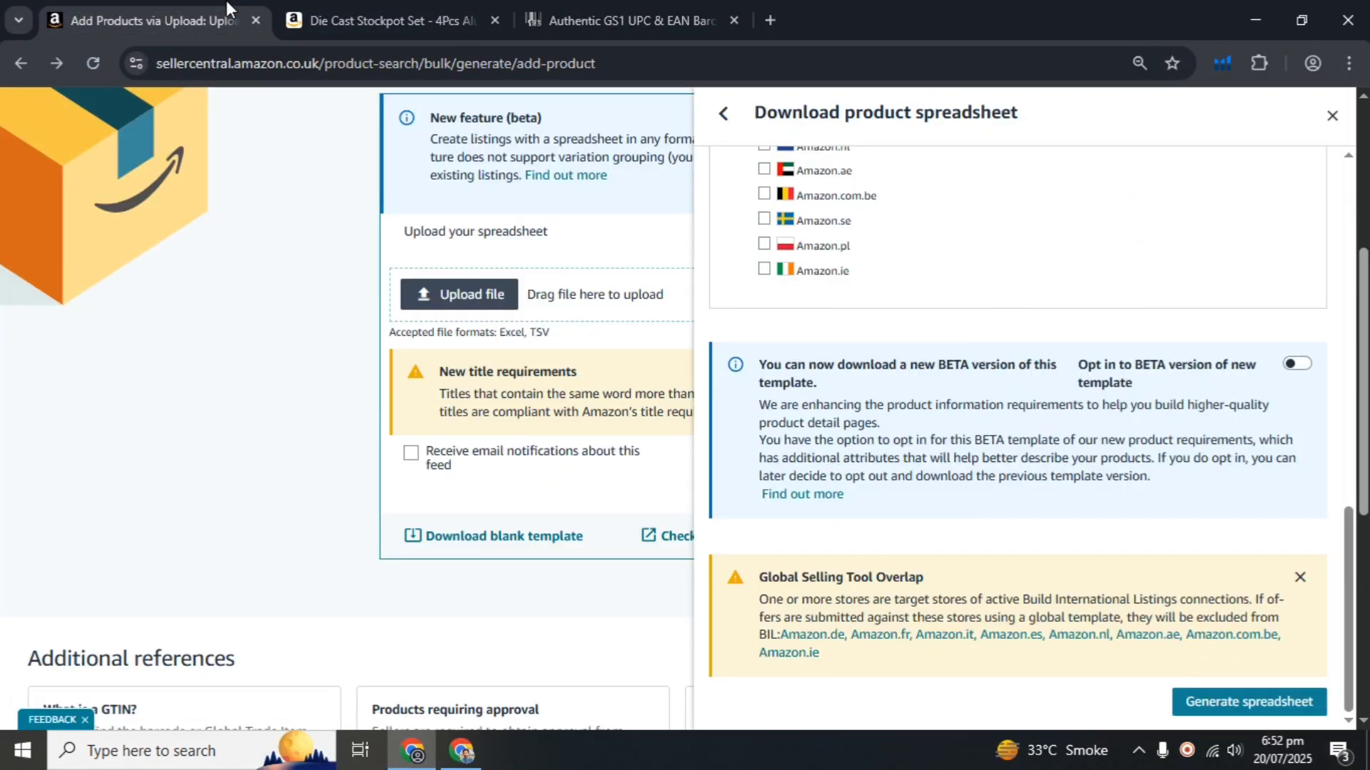
{"action": "left_click", "coordinate": [1332, 117]}
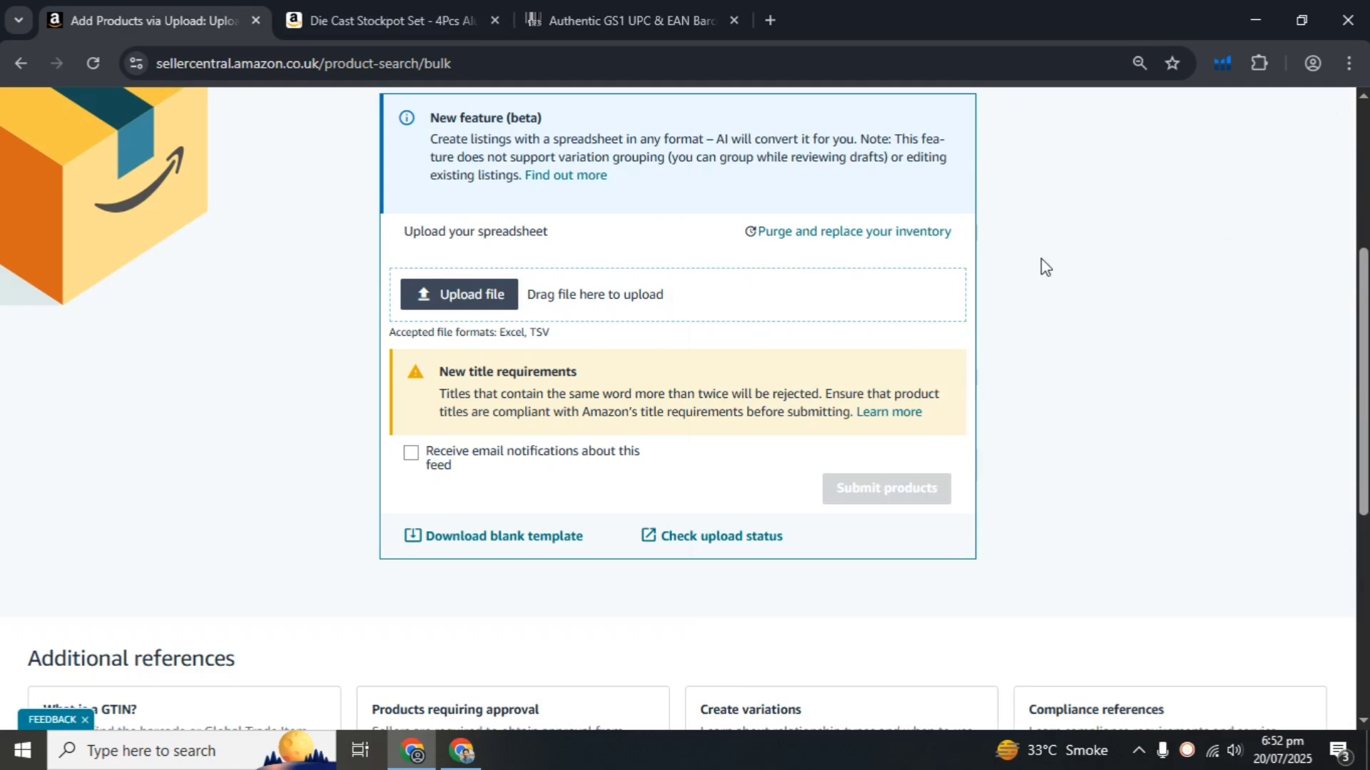
{"action": "scroll", "coordinate": [1042, 261], "scroll_direction": "up", "scroll_amount": 3}
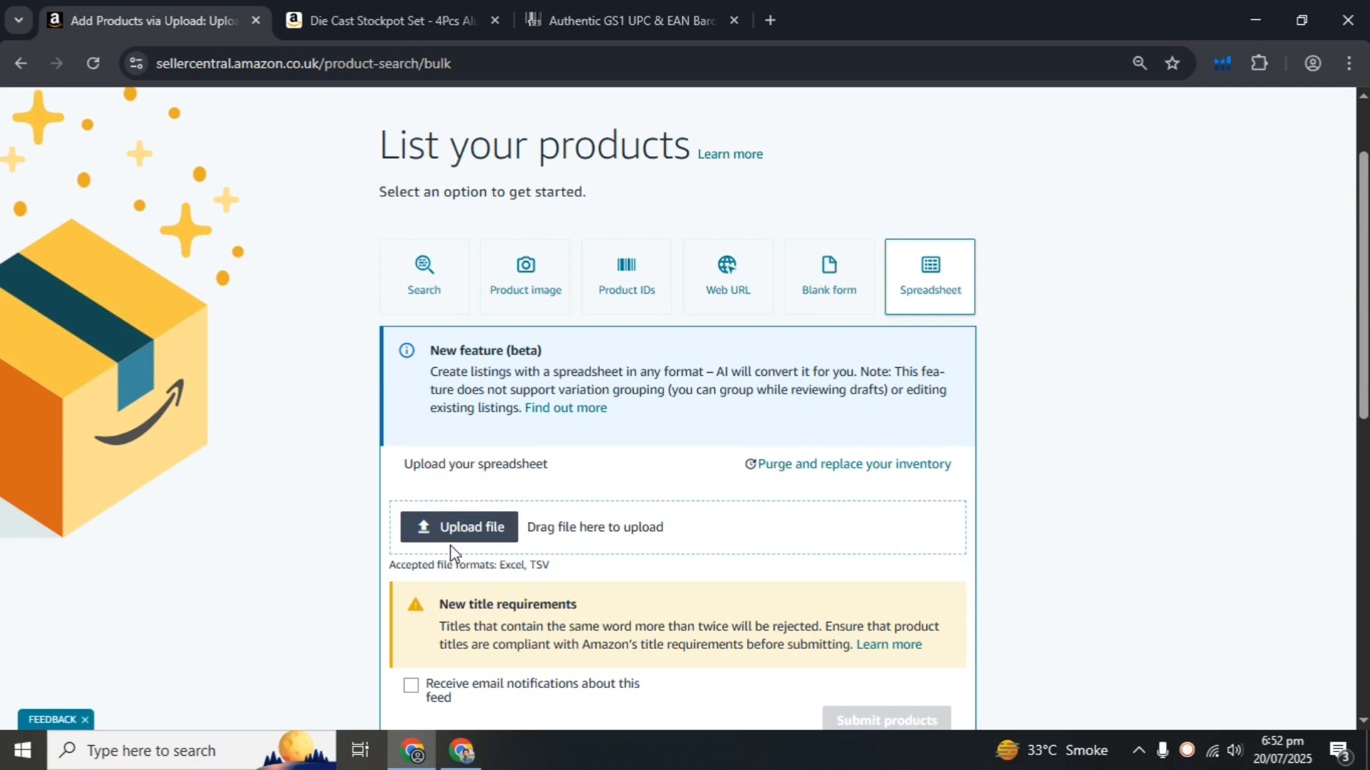
{"action": "scroll", "coordinate": [473, 543], "scroll_direction": "down", "scroll_amount": 3}
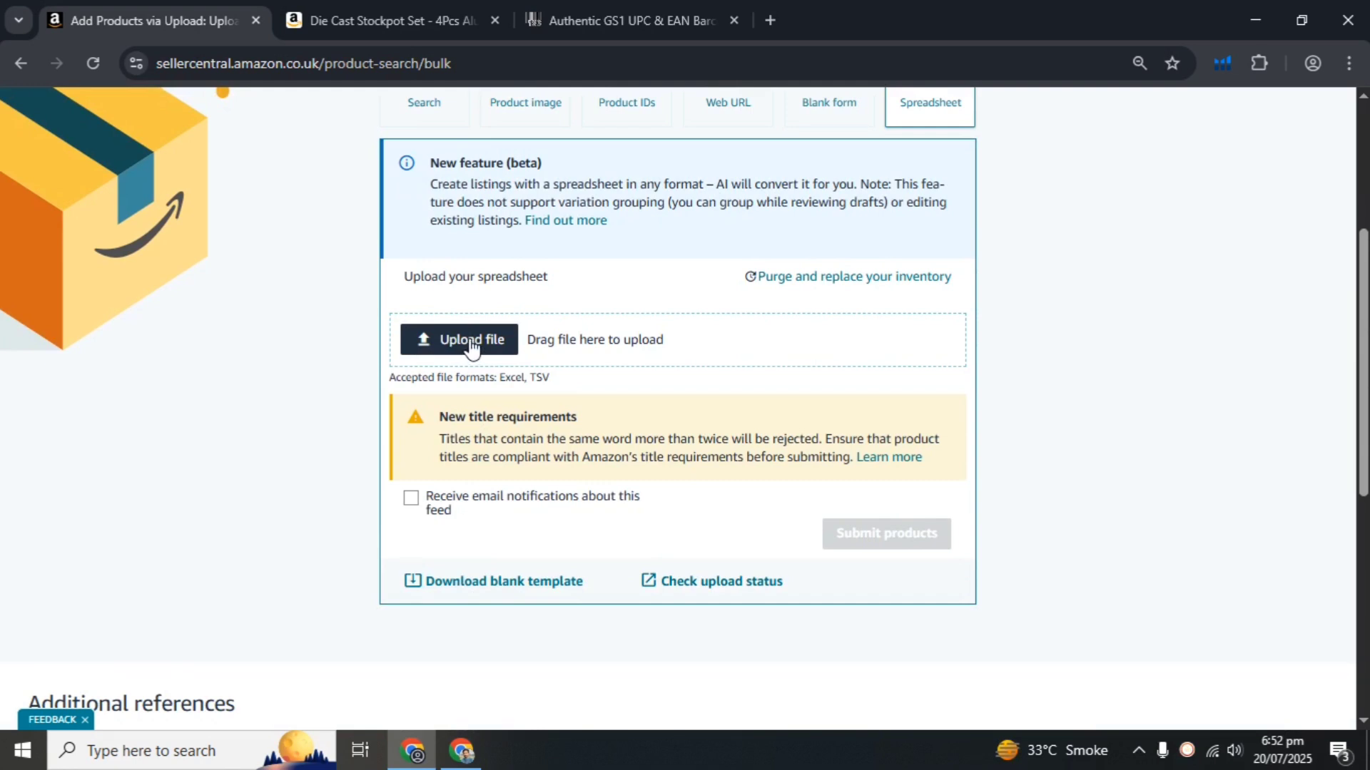
{"action": "left_click", "coordinate": [471, 345]}
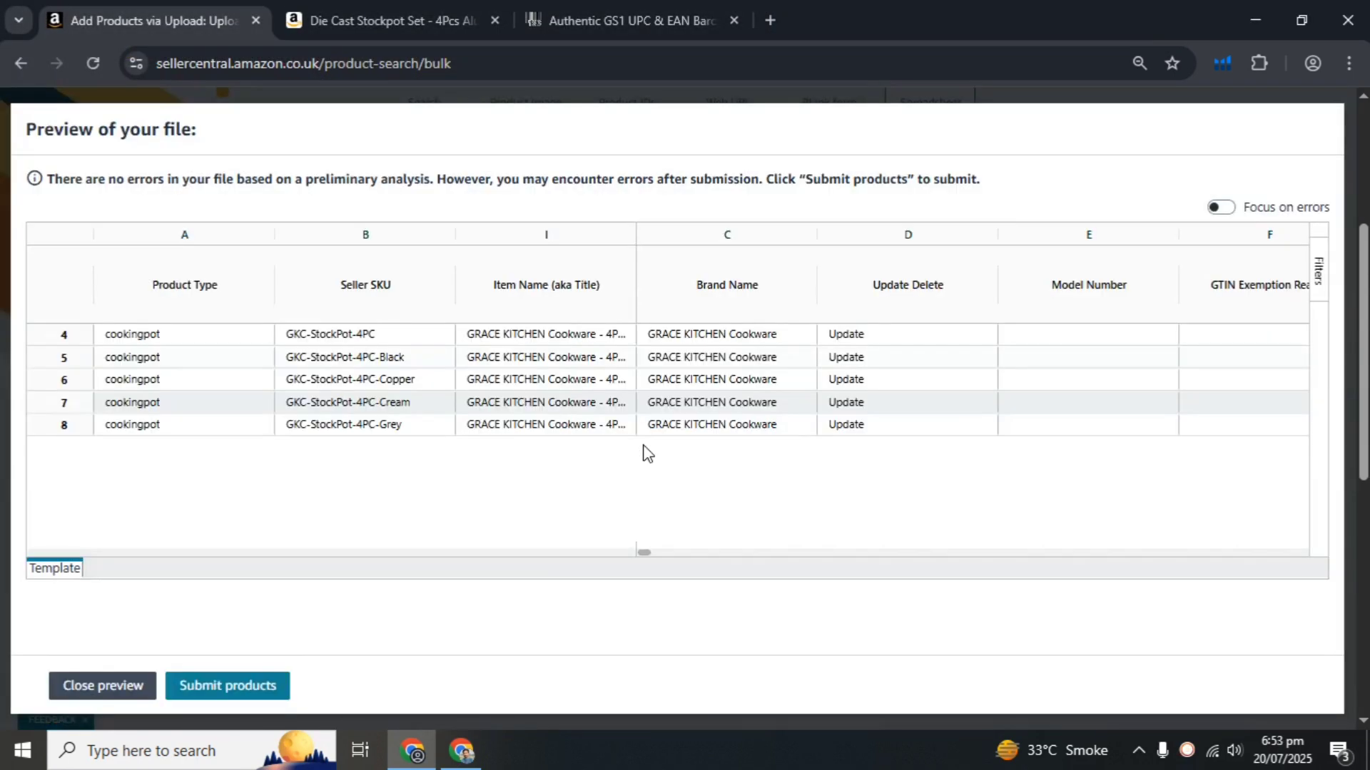
- Review the preview columns for the five stockpot rows and submit the products
{"action": "scroll", "coordinate": [978, 382], "scroll_direction": "right", "scroll_amount": 5}
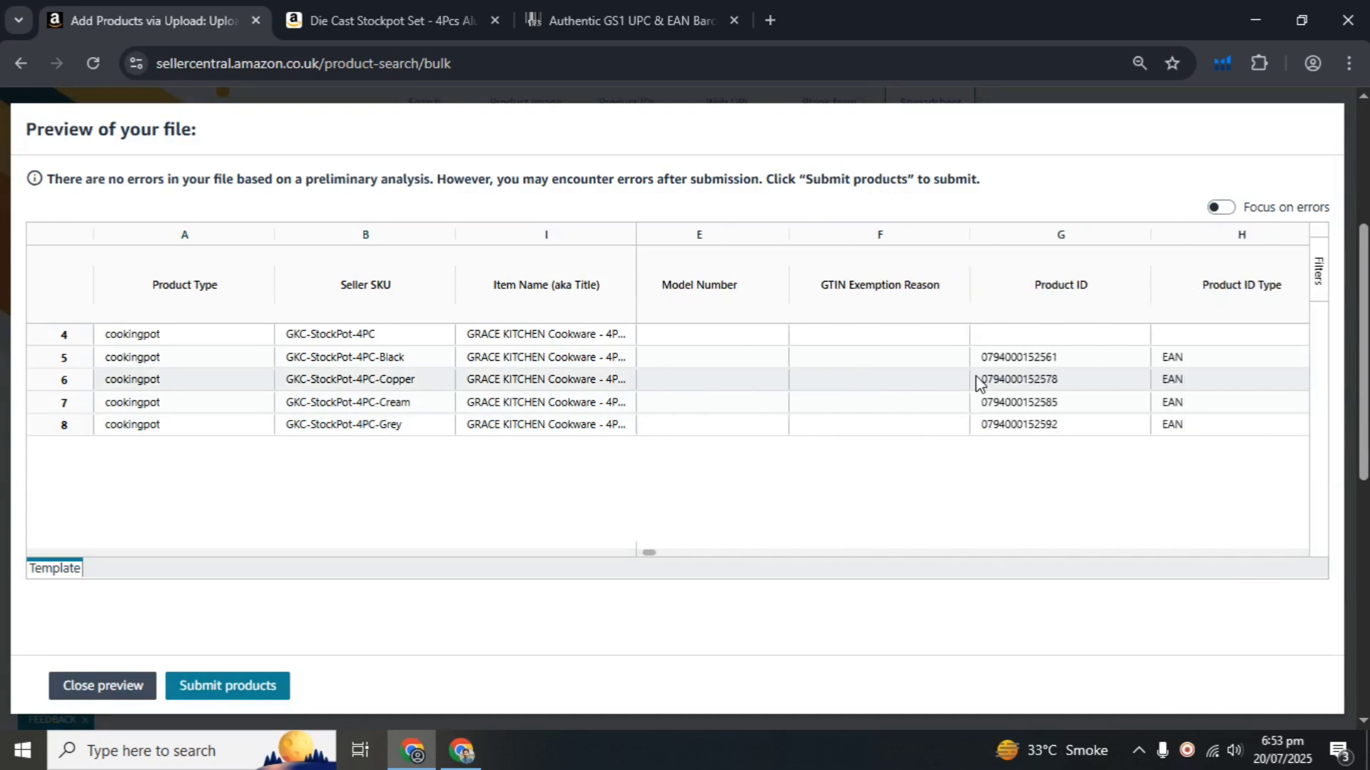
{"action": "scroll", "coordinate": [978, 382], "scroll_direction": "right", "scroll_amount": 10}
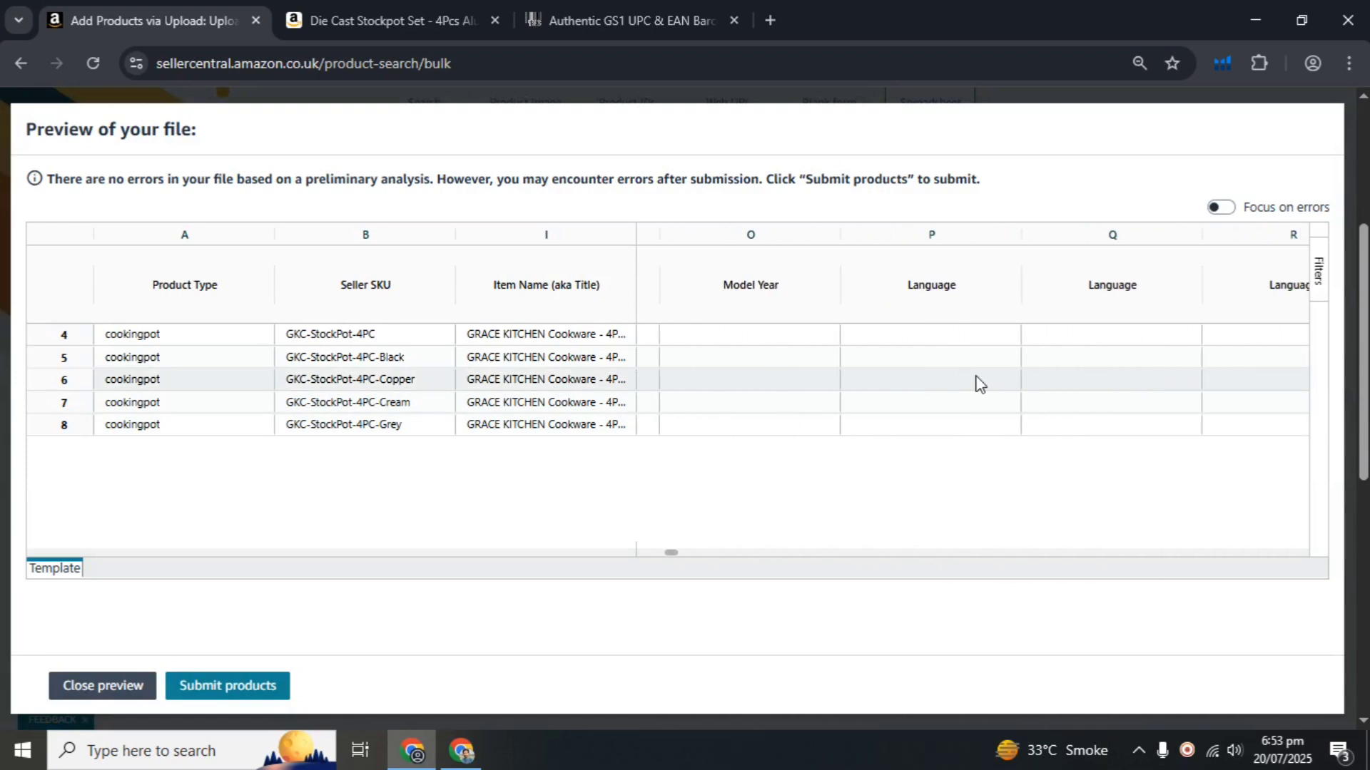
{"action": "scroll", "coordinate": [978, 383], "scroll_direction": "right", "scroll_amount": 10}
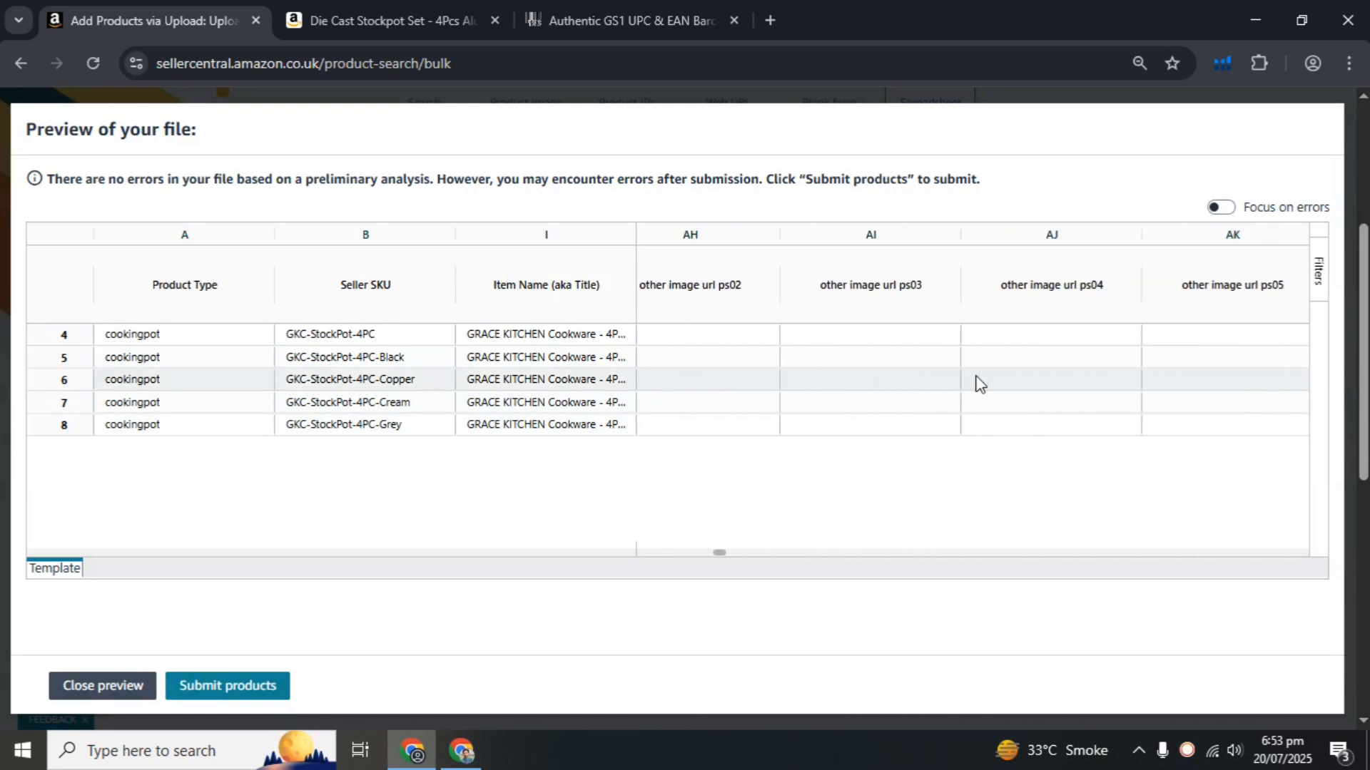
{"action": "scroll", "coordinate": [978, 383], "scroll_direction": "right", "scroll_amount": 3}
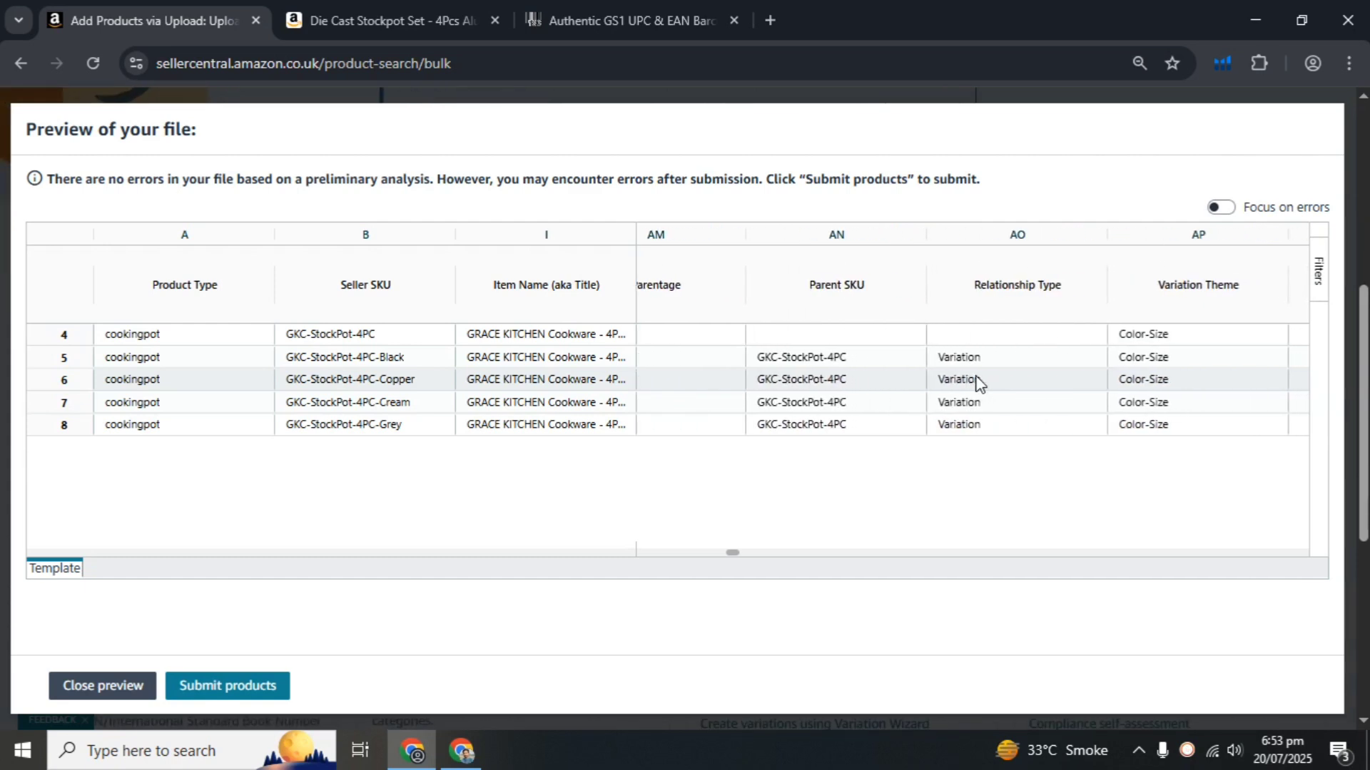
{"action": "scroll", "coordinate": [445, 495], "scroll_direction": "down", "scroll_amount": 5}
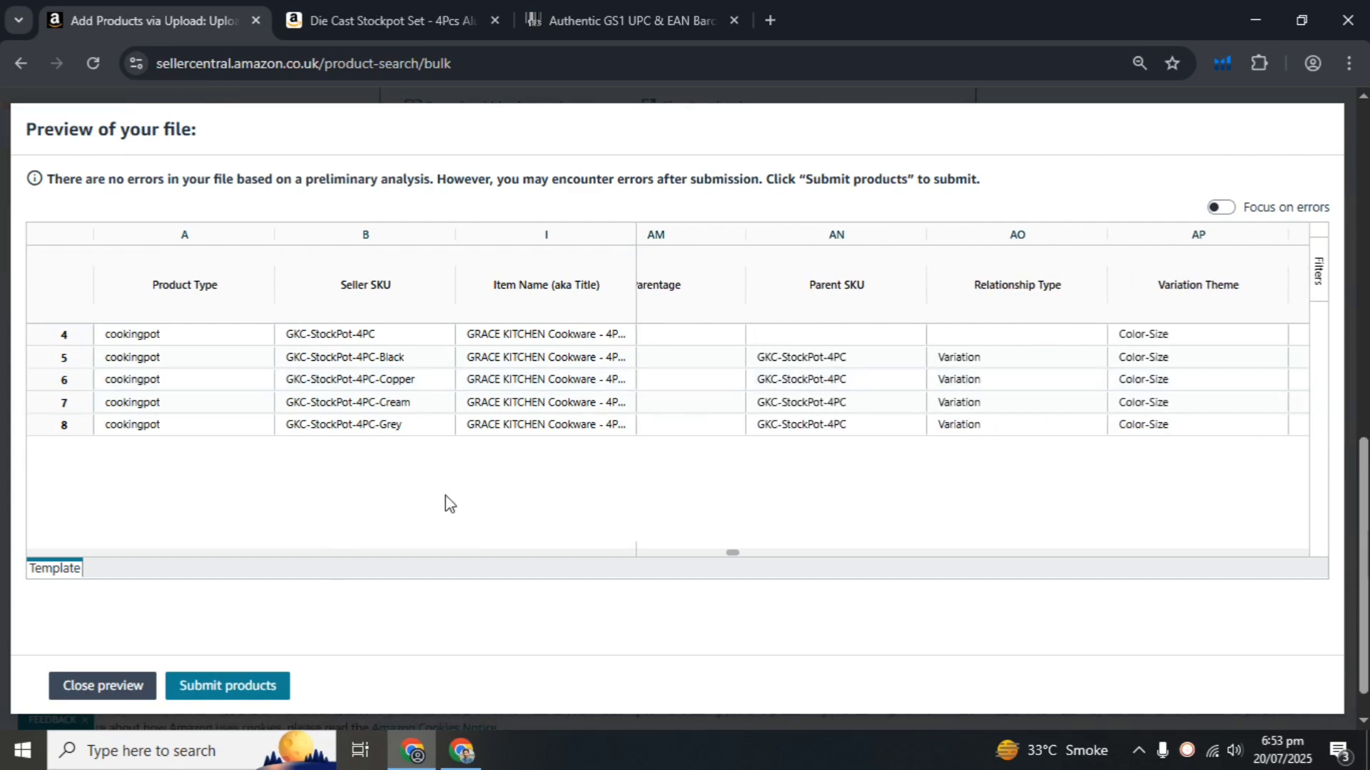
{"action": "left_click", "coordinate": [274, 689]}
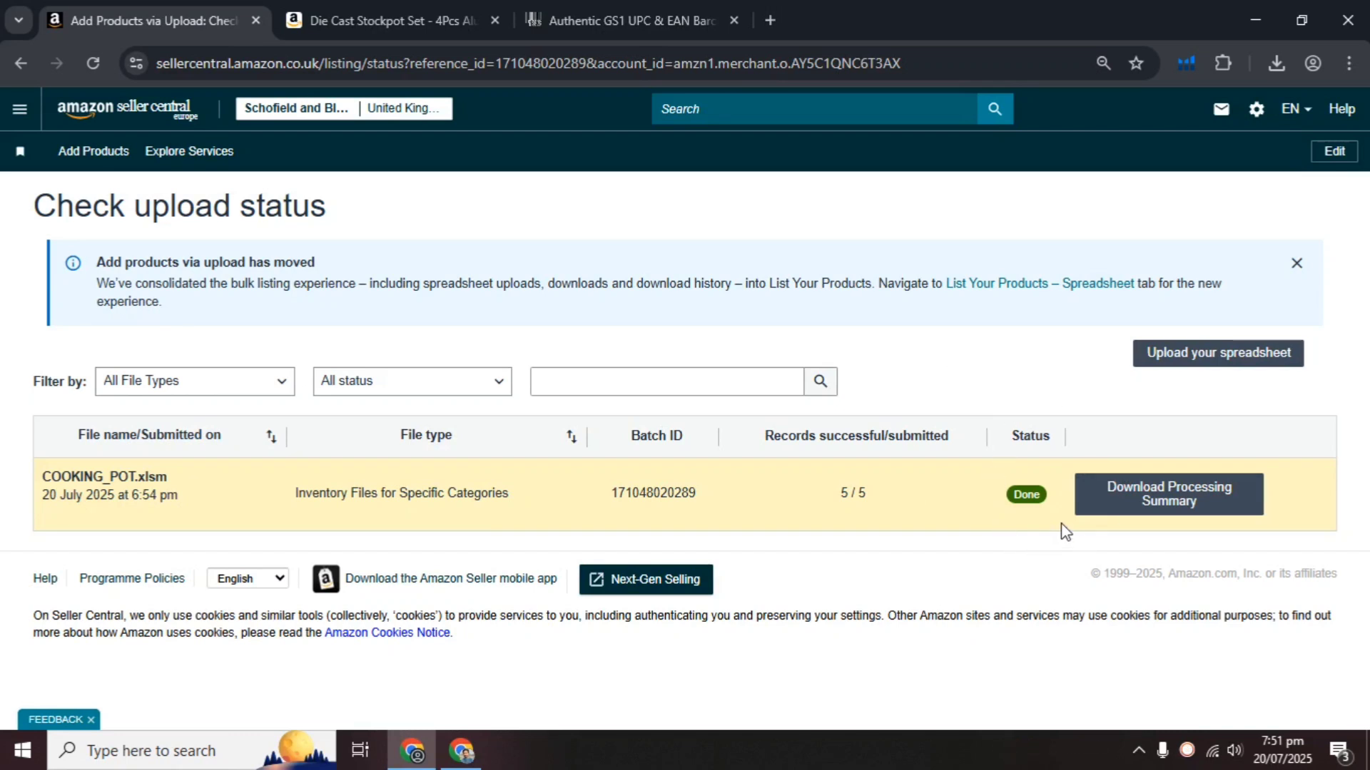
- Load the Seller Central home page in a new tab and bring up the inventory menu
{"action": "left_click", "coordinate": [777, 13]}
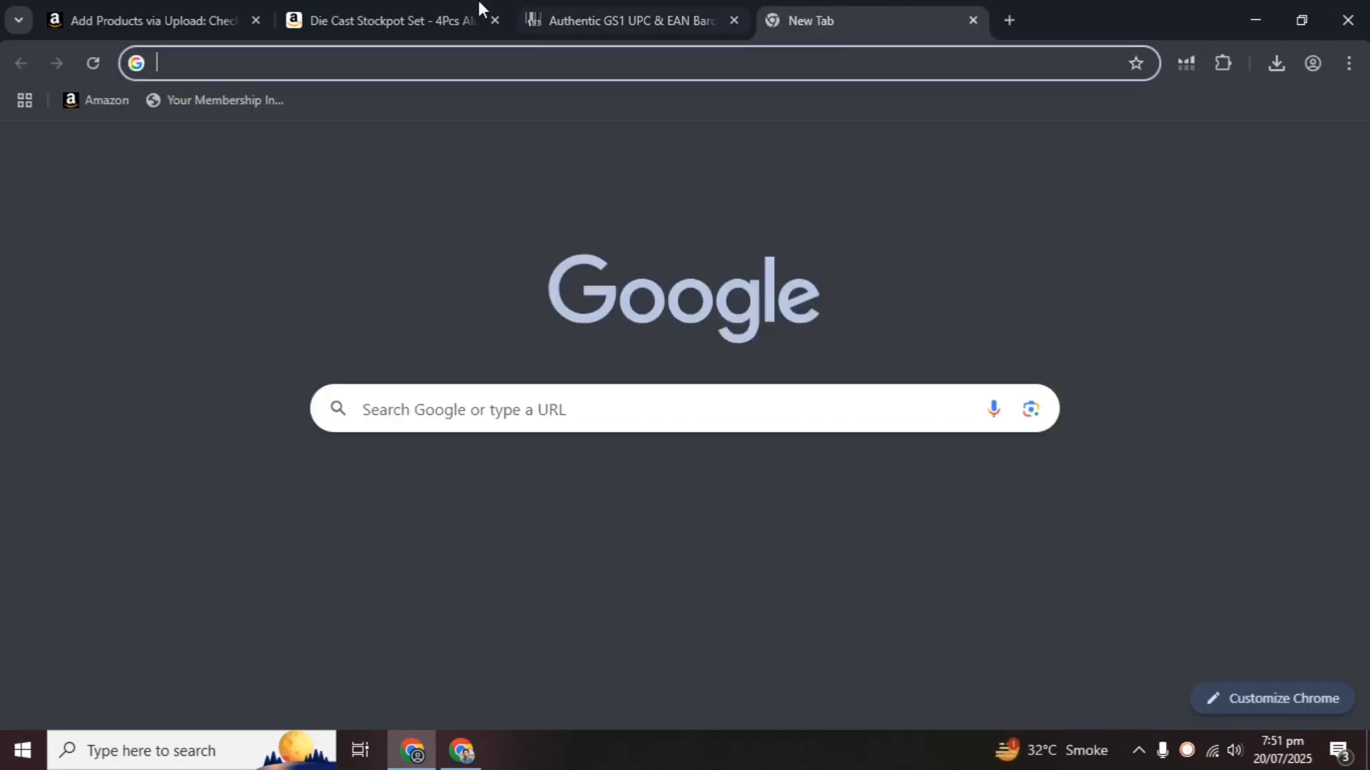
{"action": "left_click", "coordinate": [107, 101]}
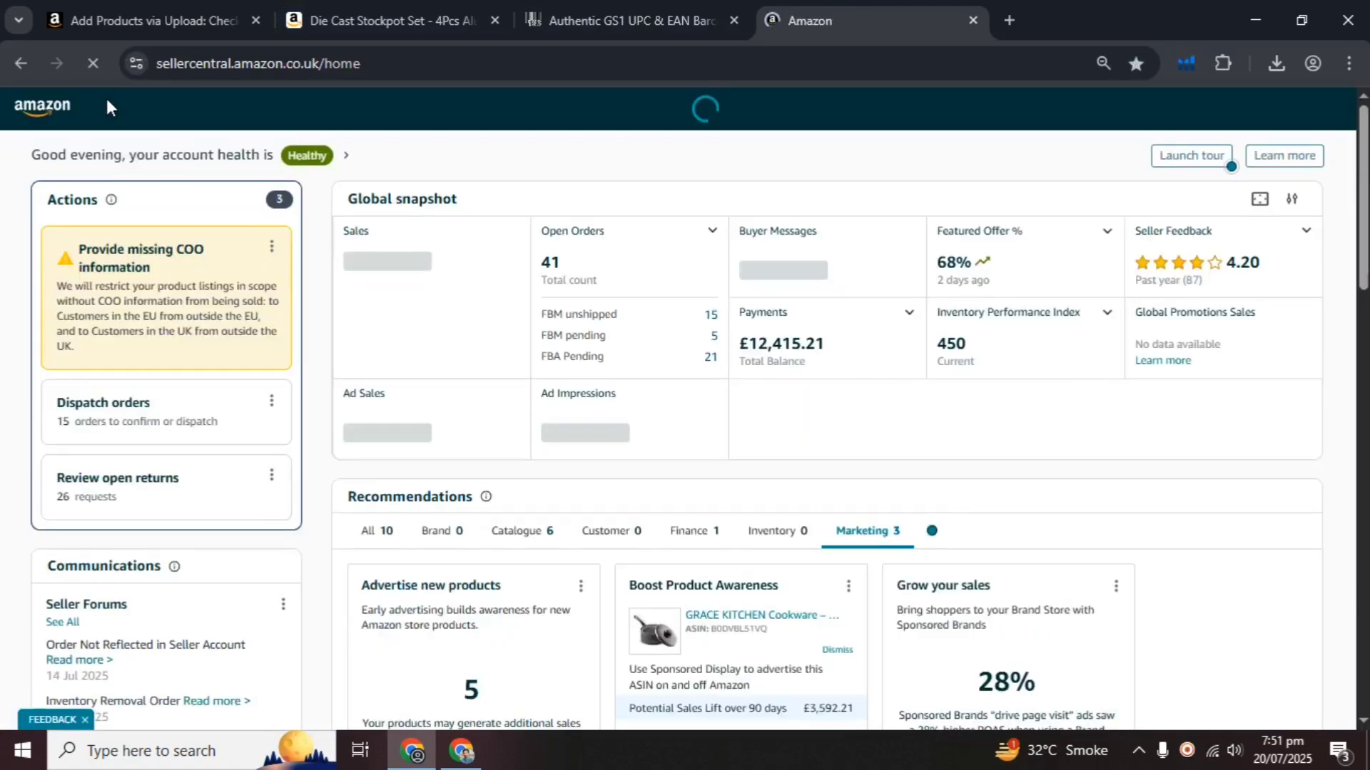
{"action": "left_click", "coordinate": [8, 110]}
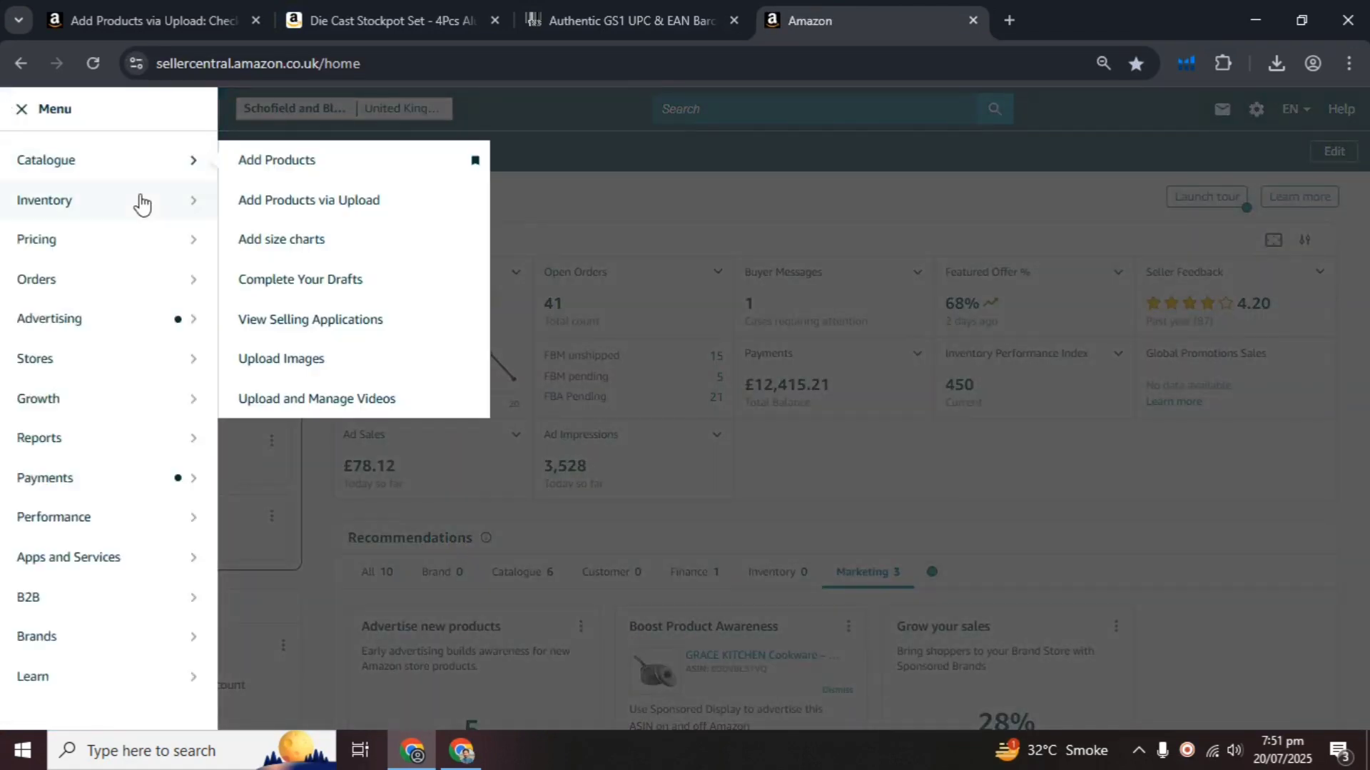
- Go to Manage All Inventory and expand the stockpot's four variations
{"action": "mouse_move", "coordinate": [138, 202]}
{"action": "left_click", "coordinate": [306, 207]}
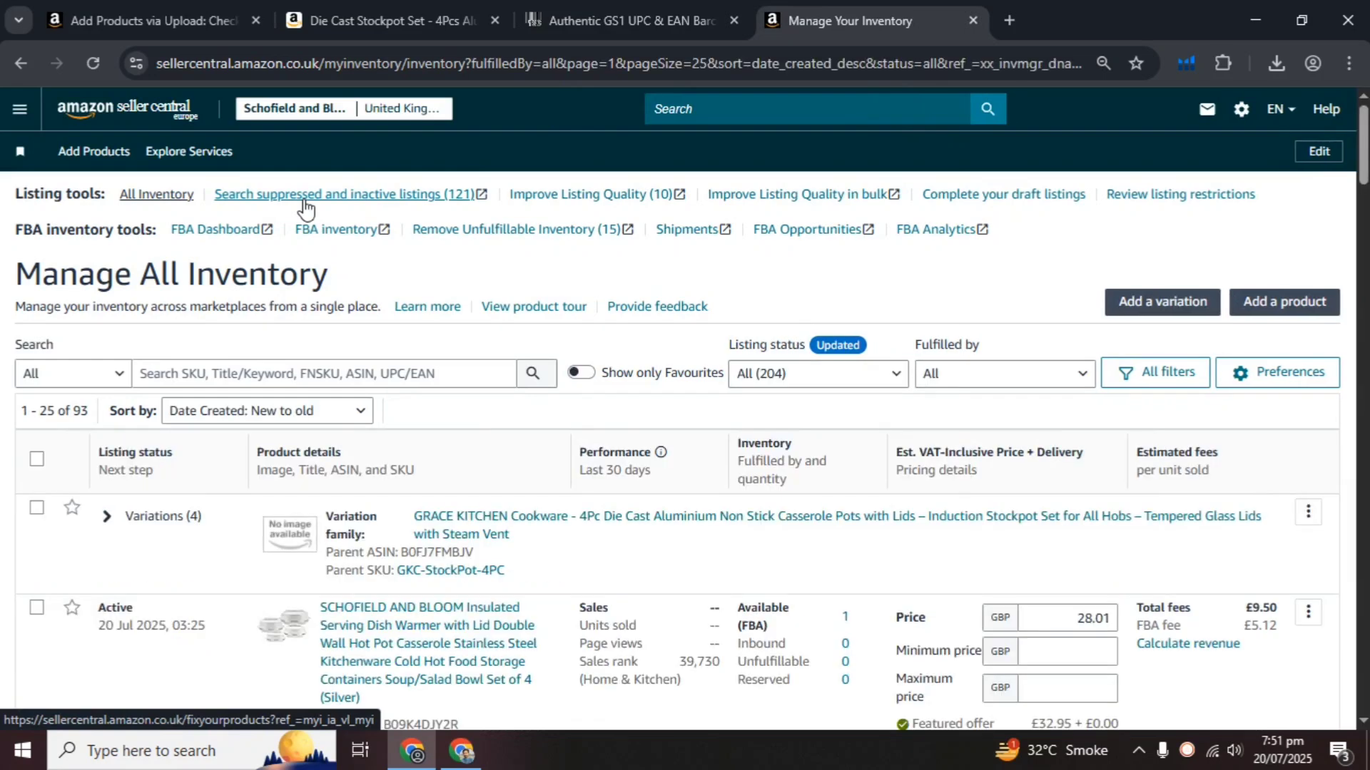
{"action": "left_click", "coordinate": [106, 519]}
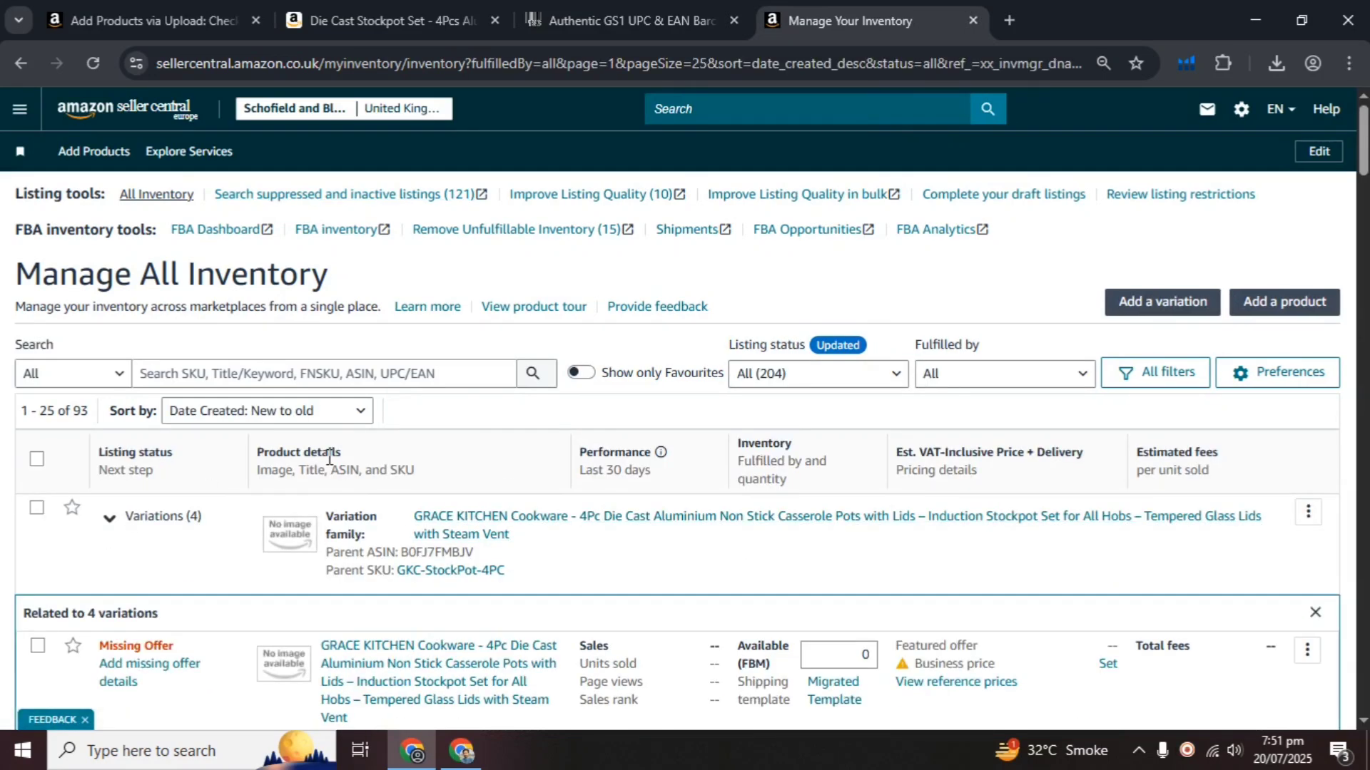
{"action": "scroll", "coordinate": [329, 459], "scroll_direction": "down", "scroll_amount": 4}
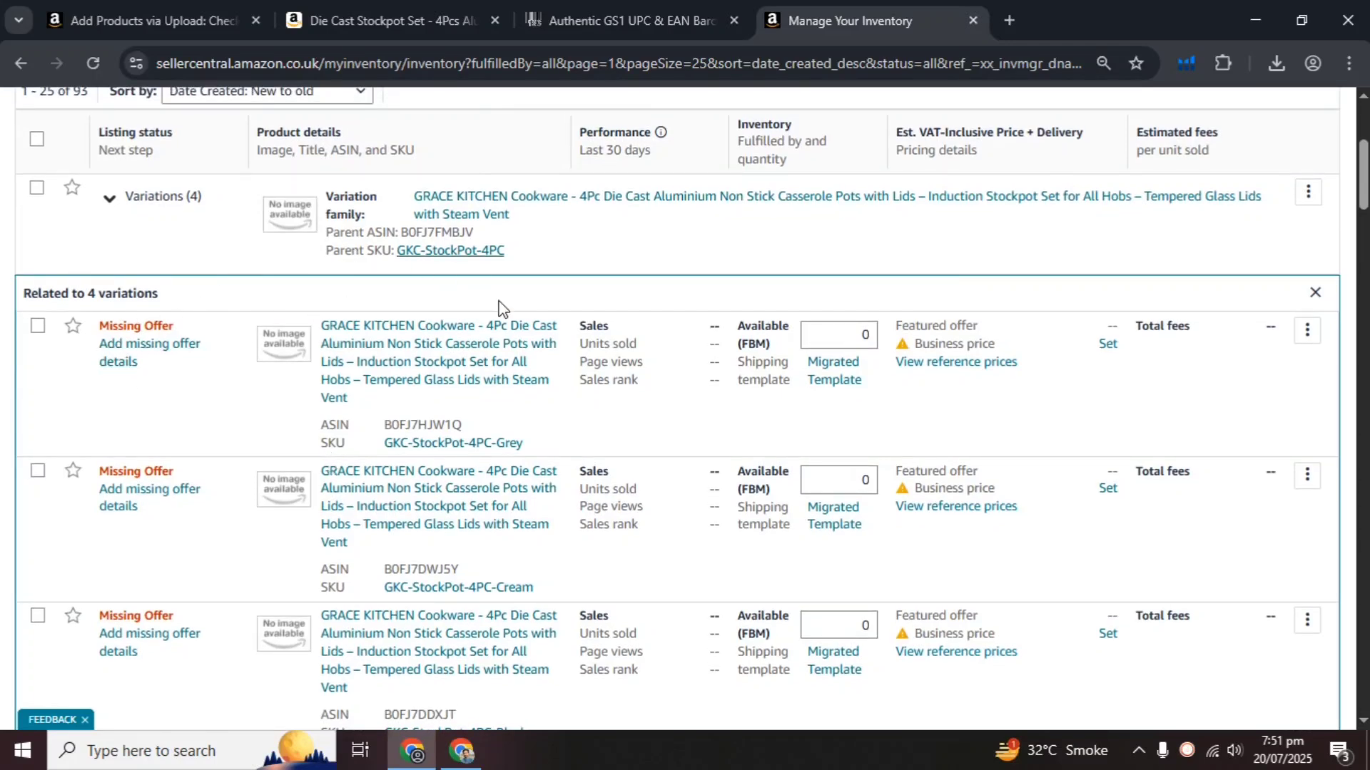
- View the live product page in a new tab, then close it and scroll to Grey
{"action": "right_click", "coordinate": [450, 204]}
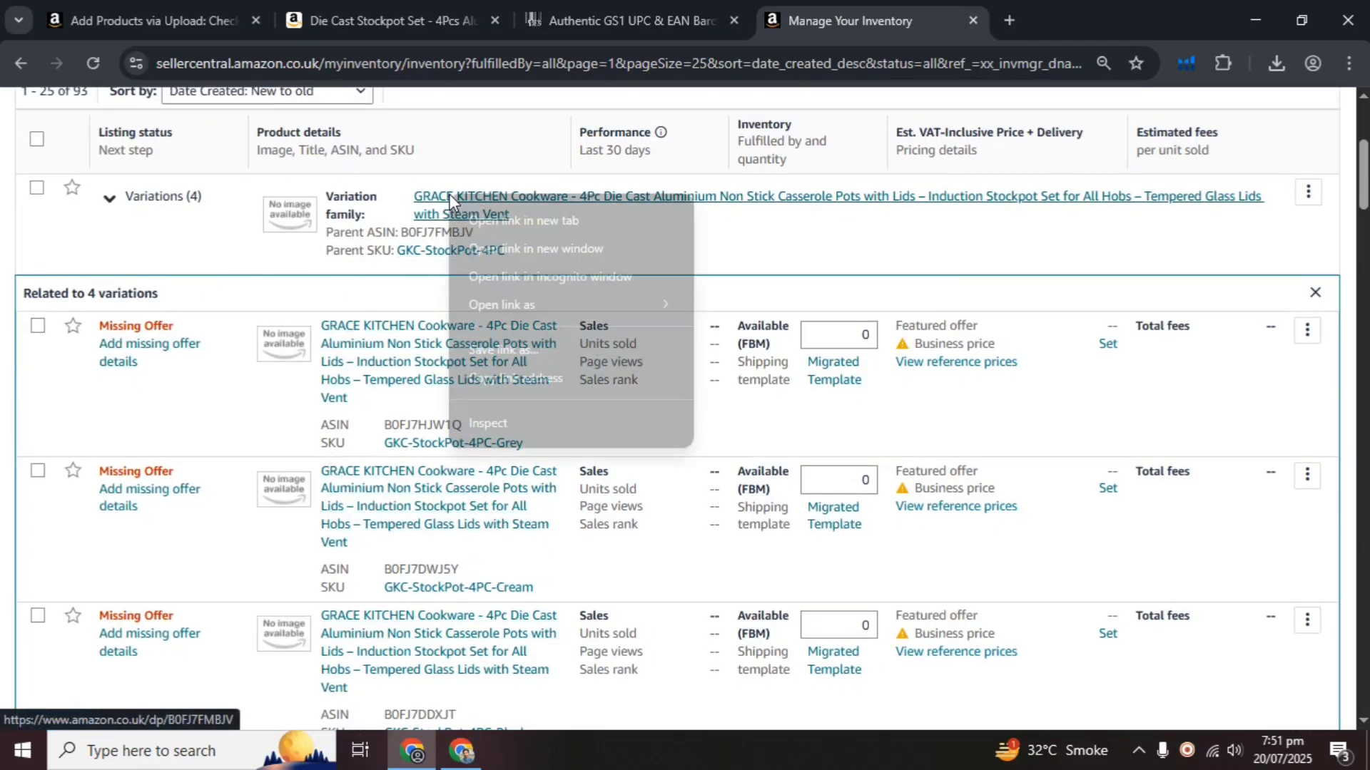
{"action": "left_click", "coordinate": [498, 220]}
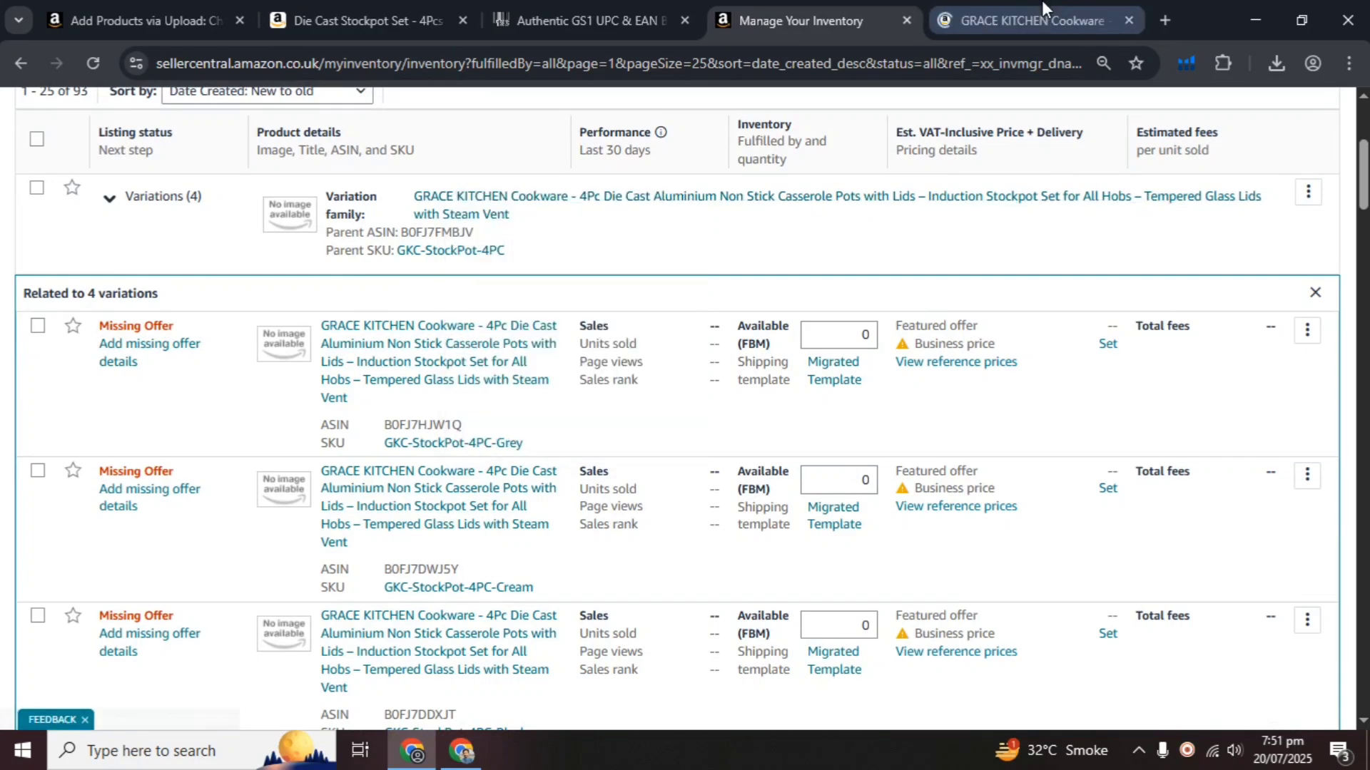
{"action": "left_click", "coordinate": [1038, 20]}
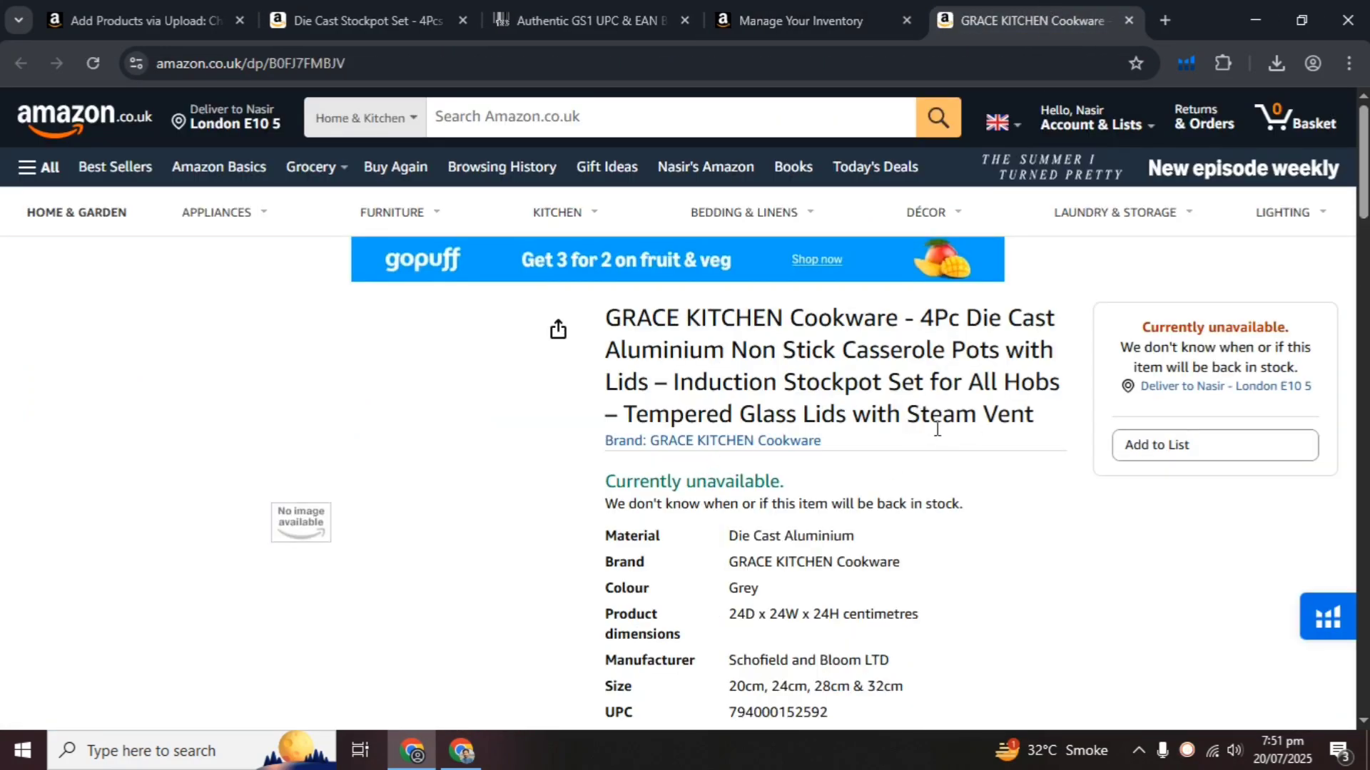
{"action": "left_click", "coordinate": [1129, 20]}
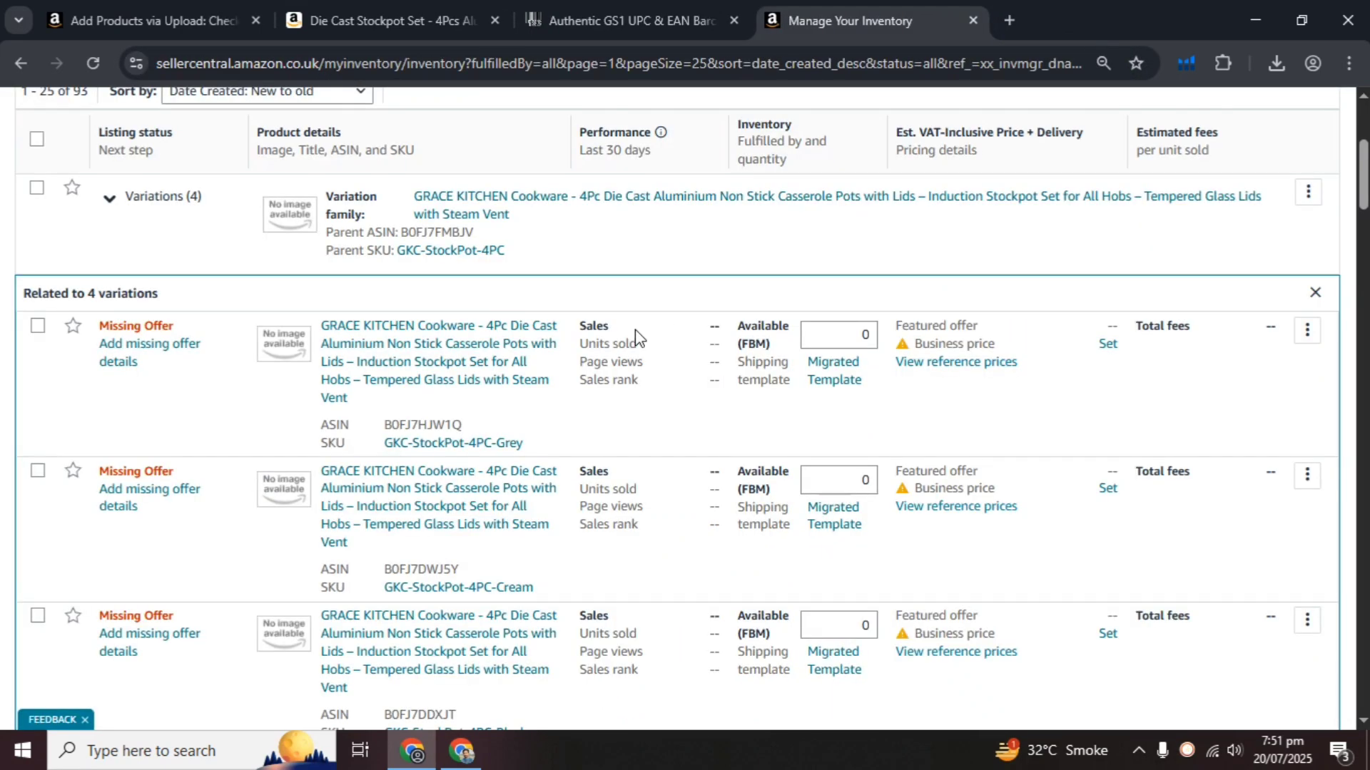
{"action": "scroll", "coordinate": [635, 329], "scroll_direction": "down", "scroll_amount": 1}
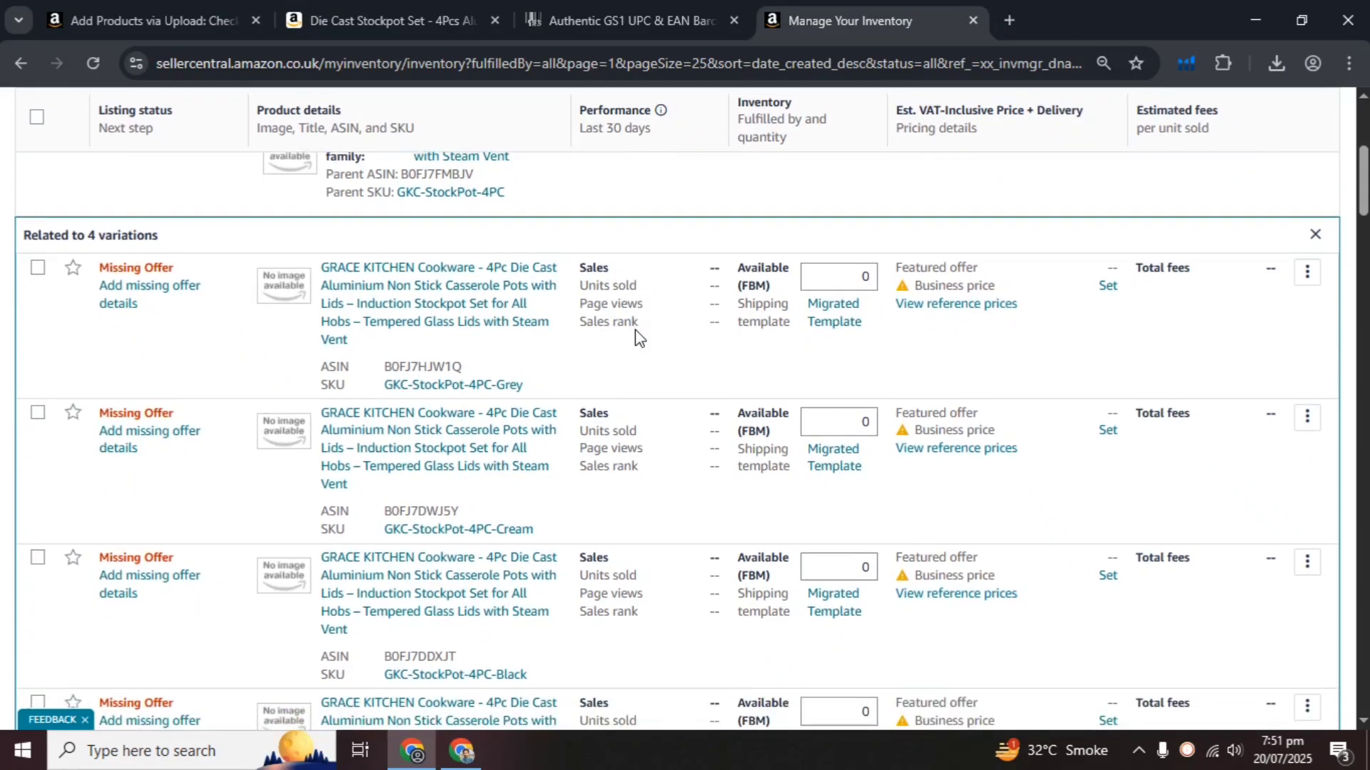
{"action": "scroll", "coordinate": [635, 329], "scroll_direction": "down", "scroll_amount": 1}
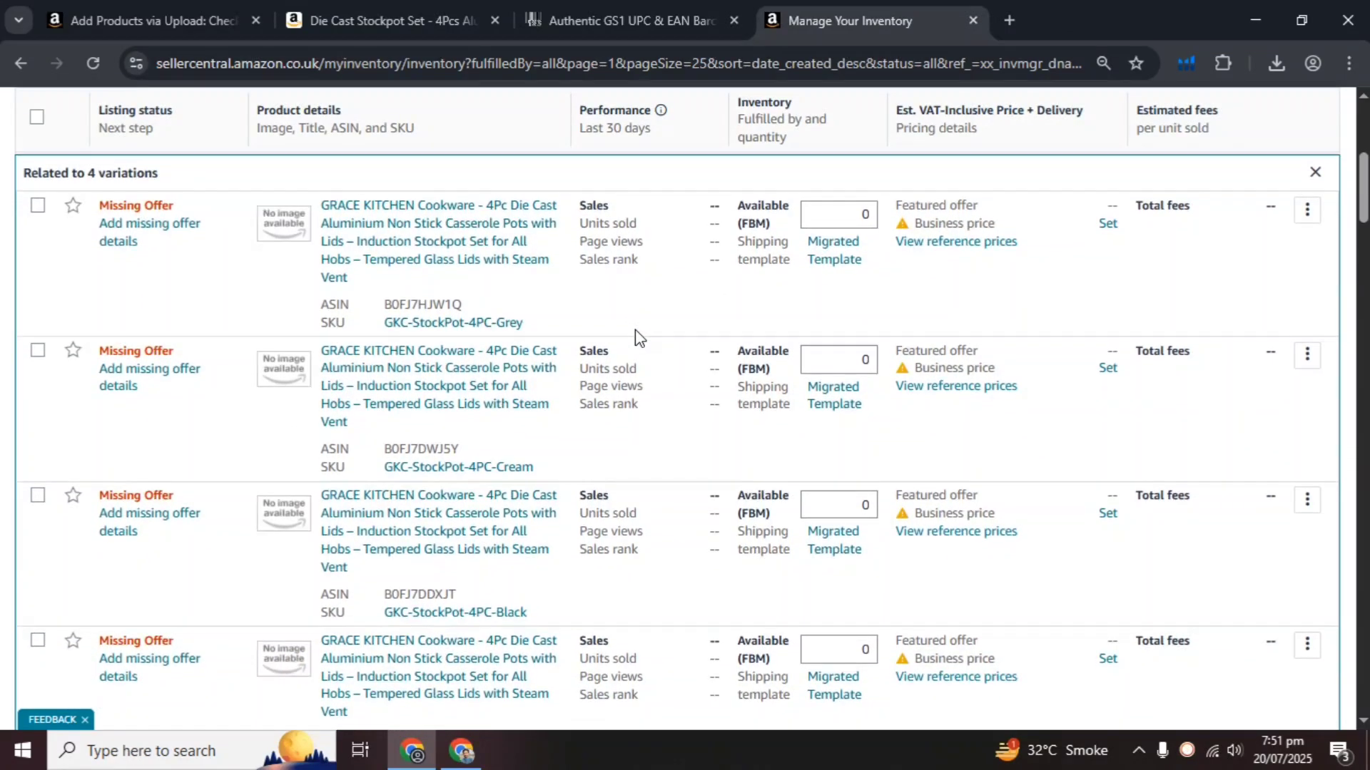
{"action": "scroll", "coordinate": [635, 330], "scroll_direction": "down", "scroll_amount": 1}
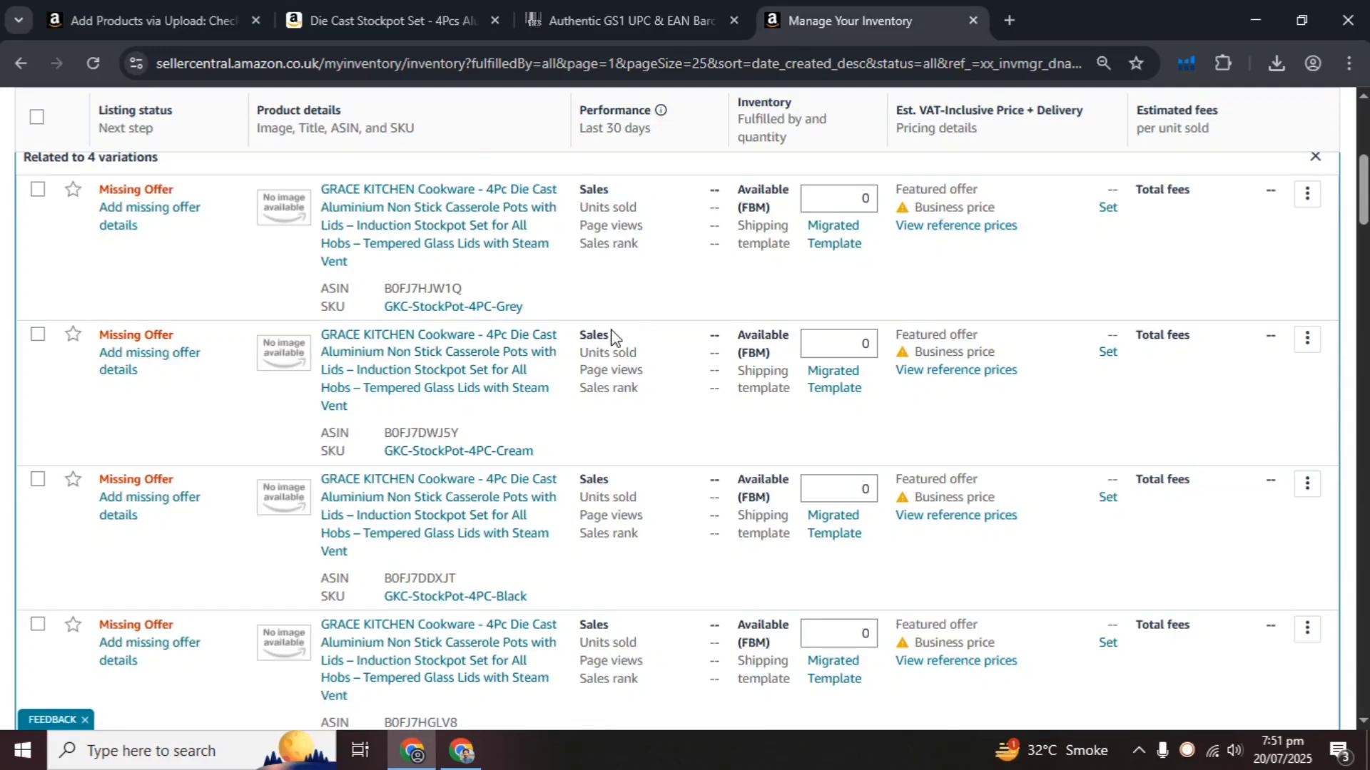
- Upload all nine slide images from the Grey folder to the Grey listing's Images tab
{"action": "left_click", "coordinate": [1307, 199]}
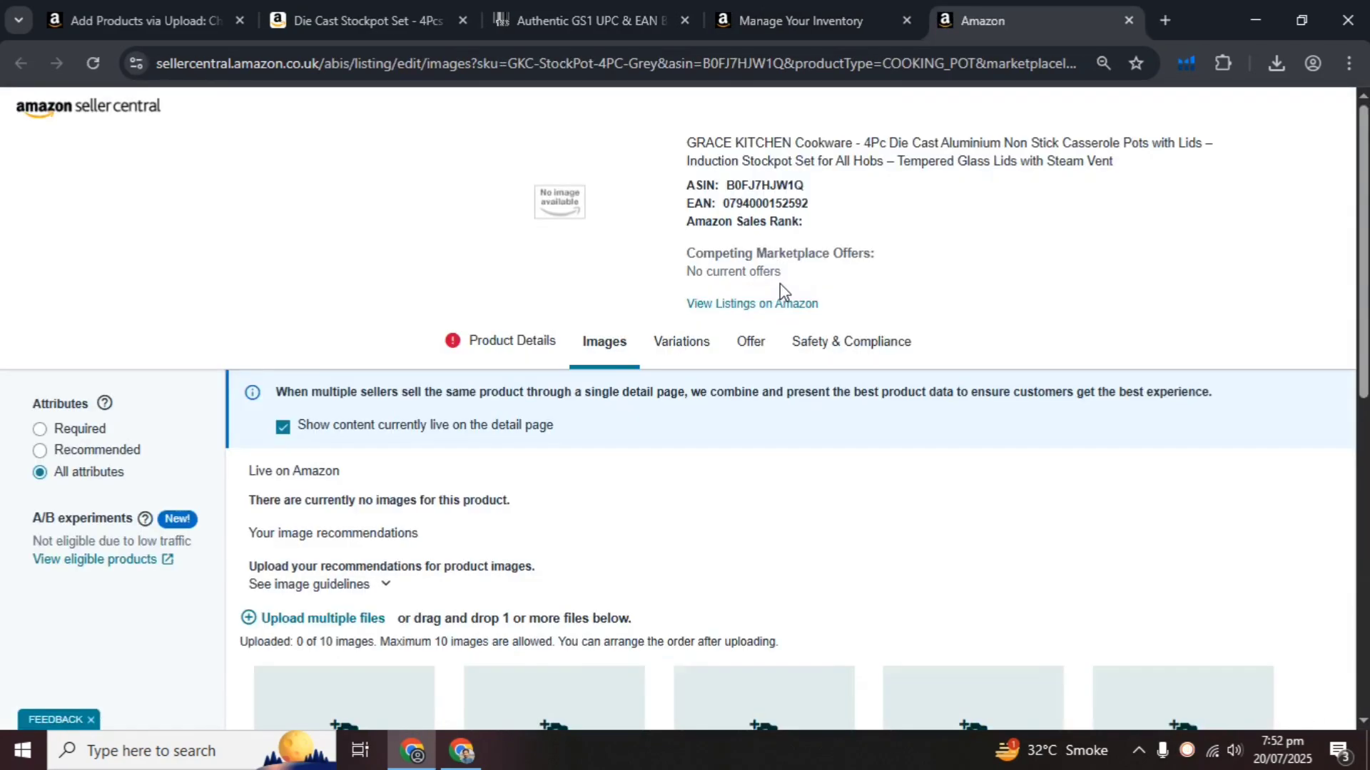
{"action": "scroll", "coordinate": [782, 294], "scroll_direction": "down", "scroll_amount": 5}
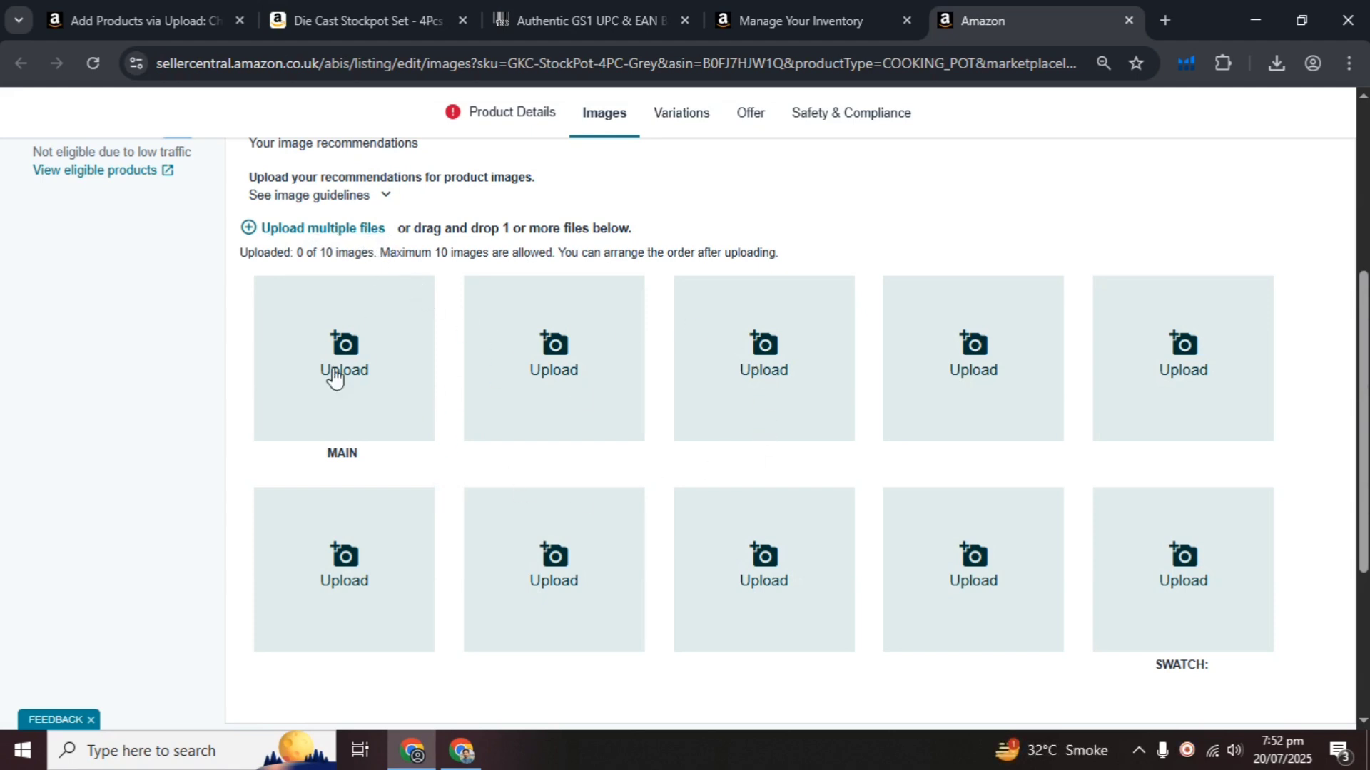
{"action": "left_click", "coordinate": [332, 228]}
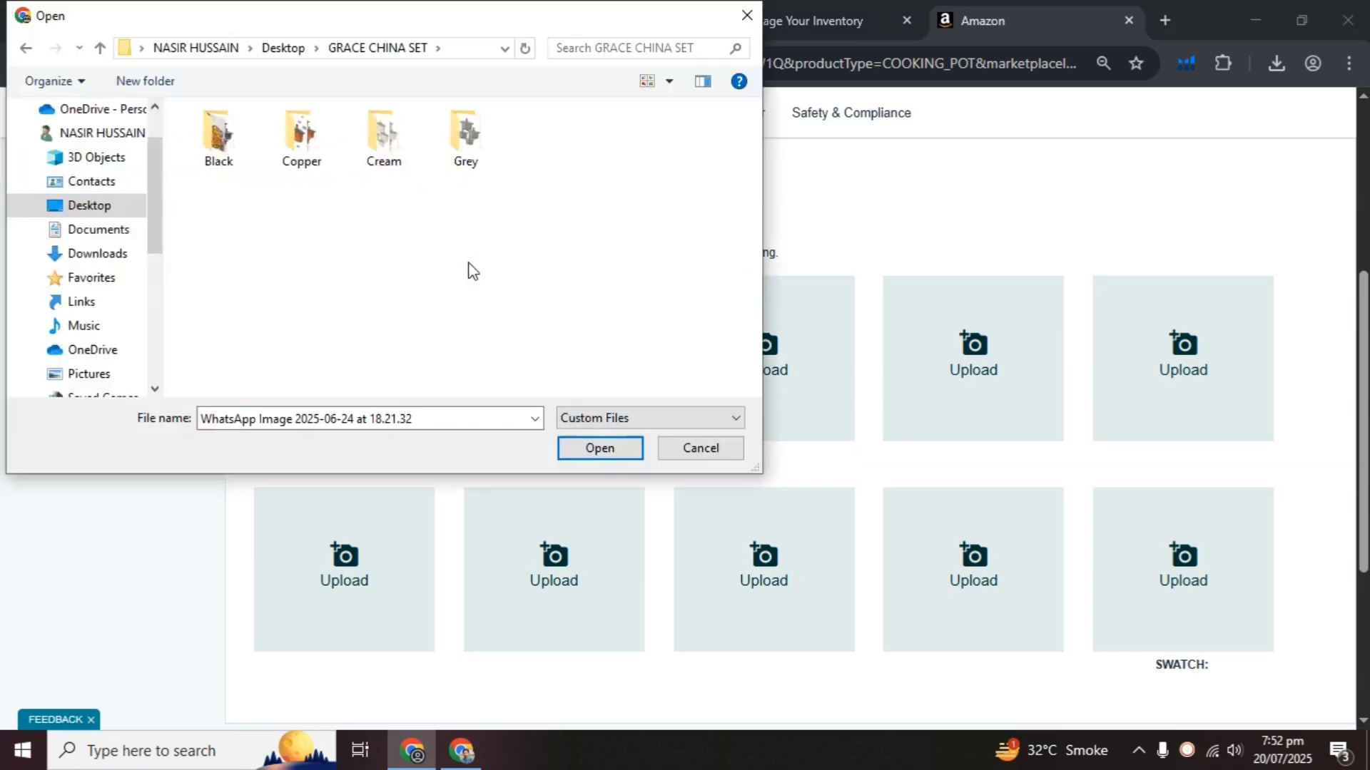
{"action": "double_click", "coordinate": [488, 148]}
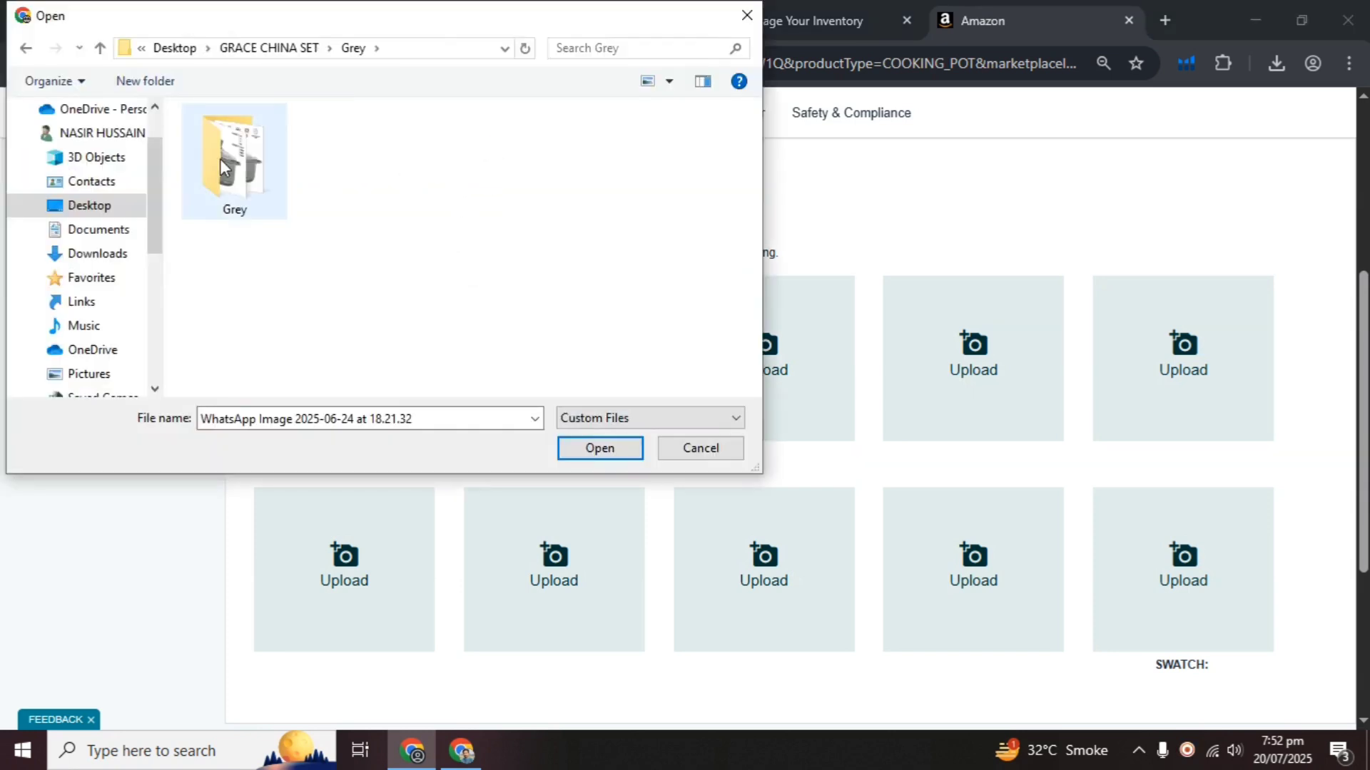
{"action": "double_click", "coordinate": [220, 161]}
{"action": "left_click", "coordinate": [220, 160]}
{"action": "key", "text": "ctrl+a"}
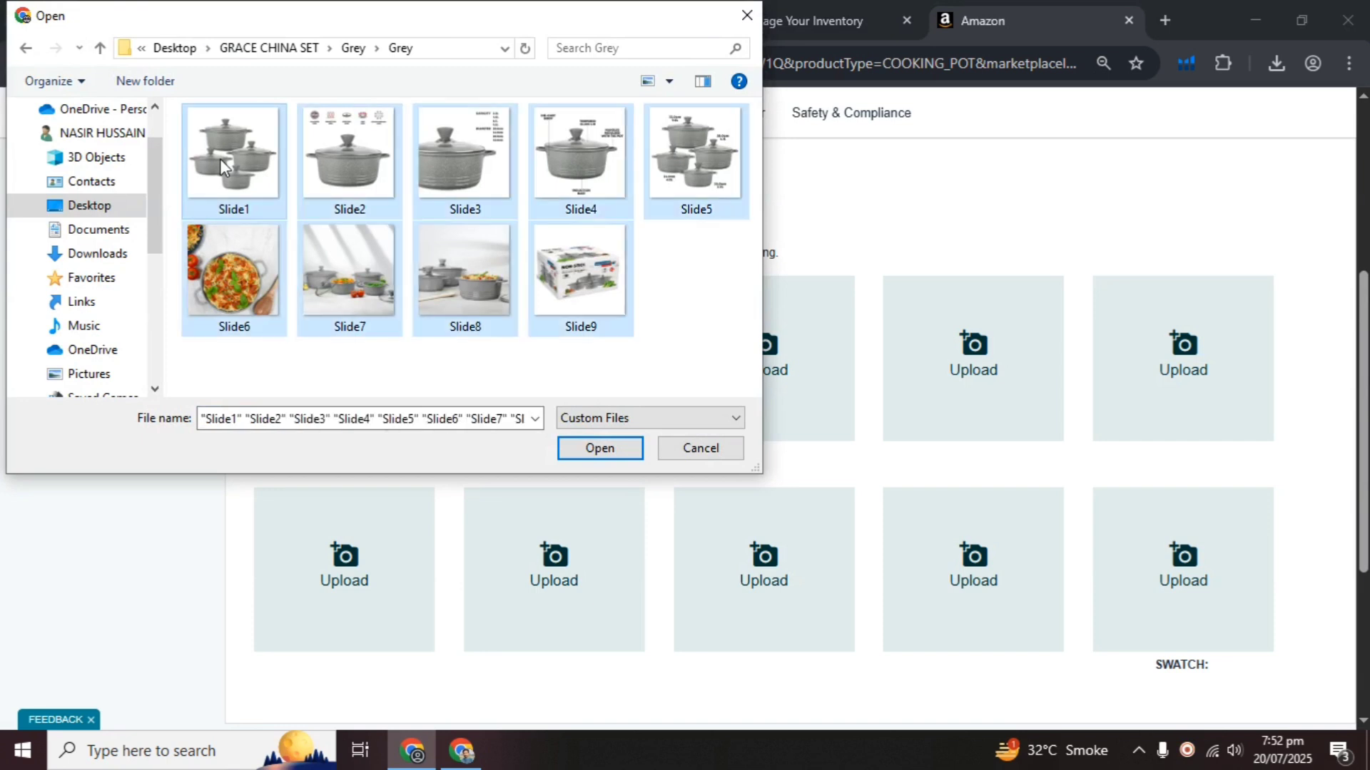
{"action": "left_click", "coordinate": [612, 452]}
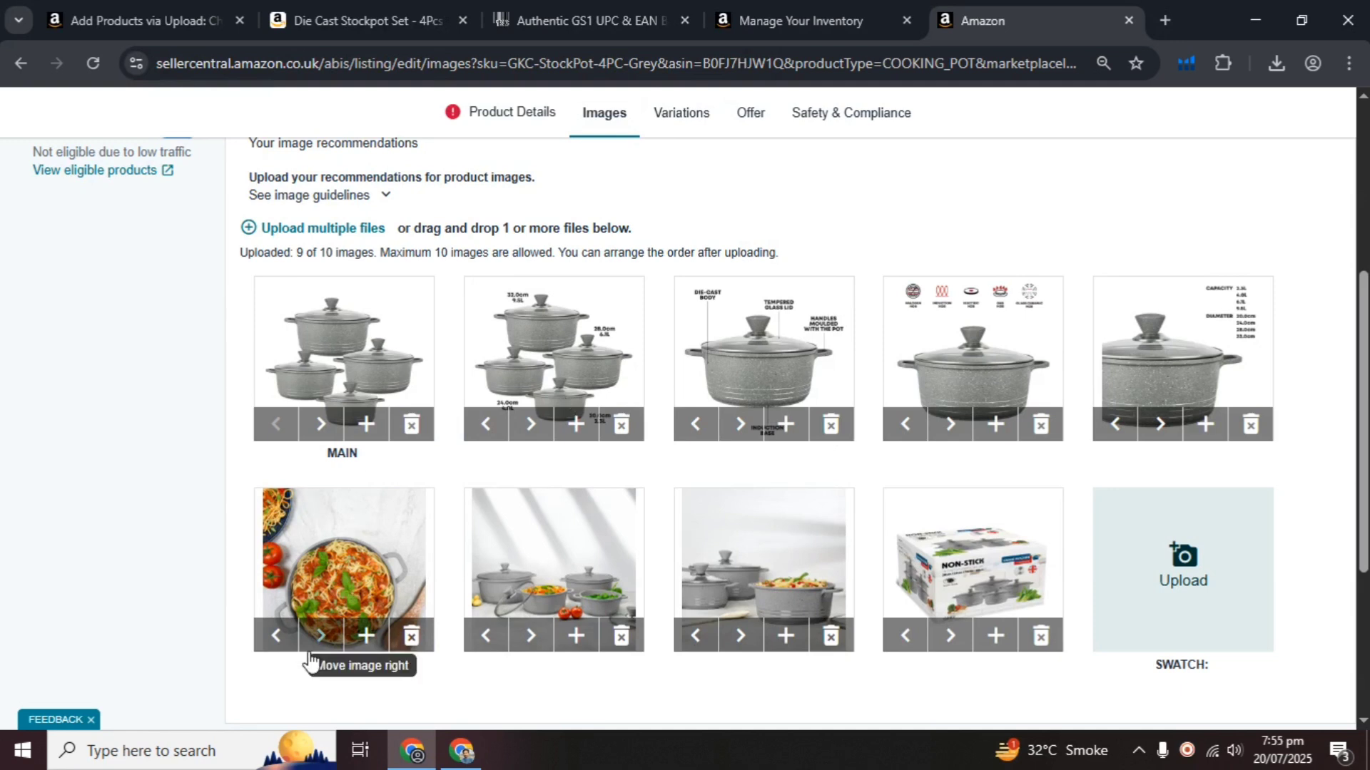
- Keep the spaghetti photo sixth and add the Stockpot photo as the tenth image
{"action": "left_click", "coordinate": [321, 635]}
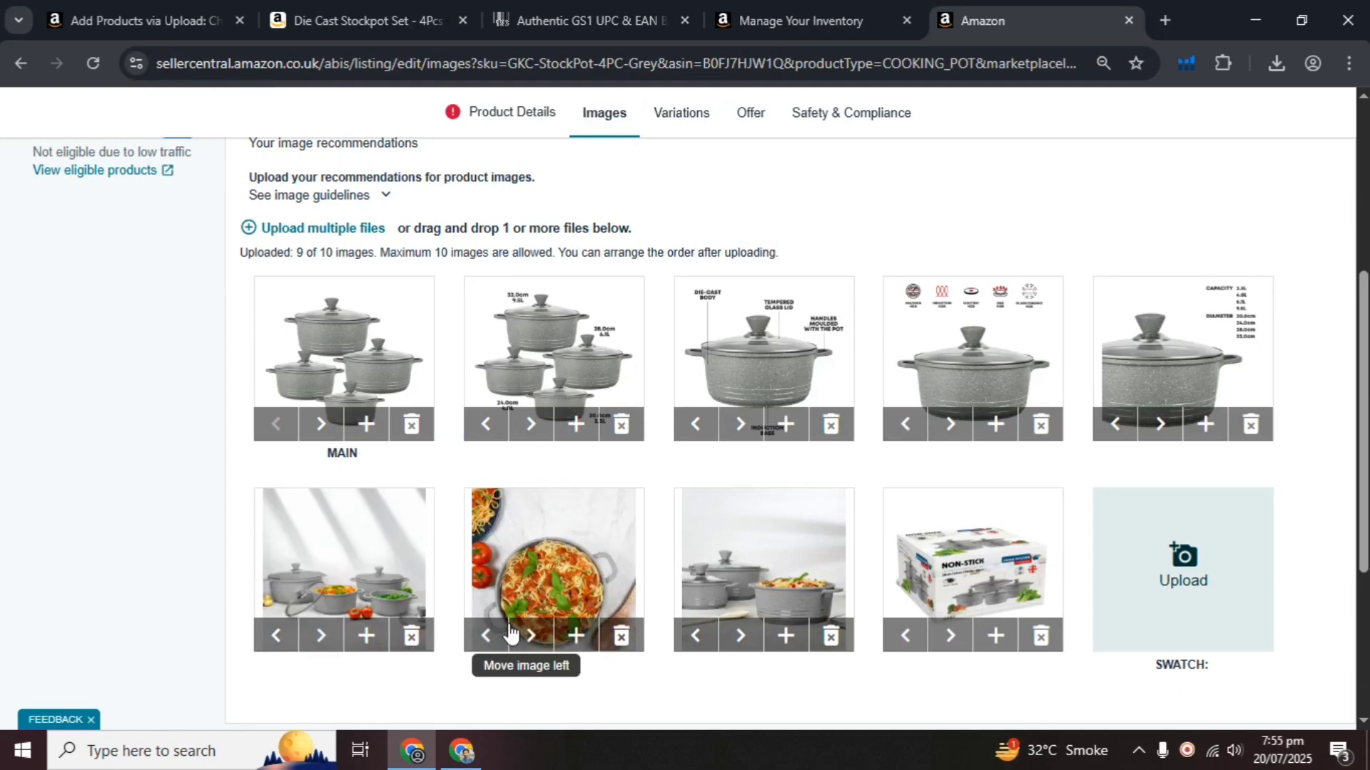
{"action": "left_click", "coordinate": [265, 641]}
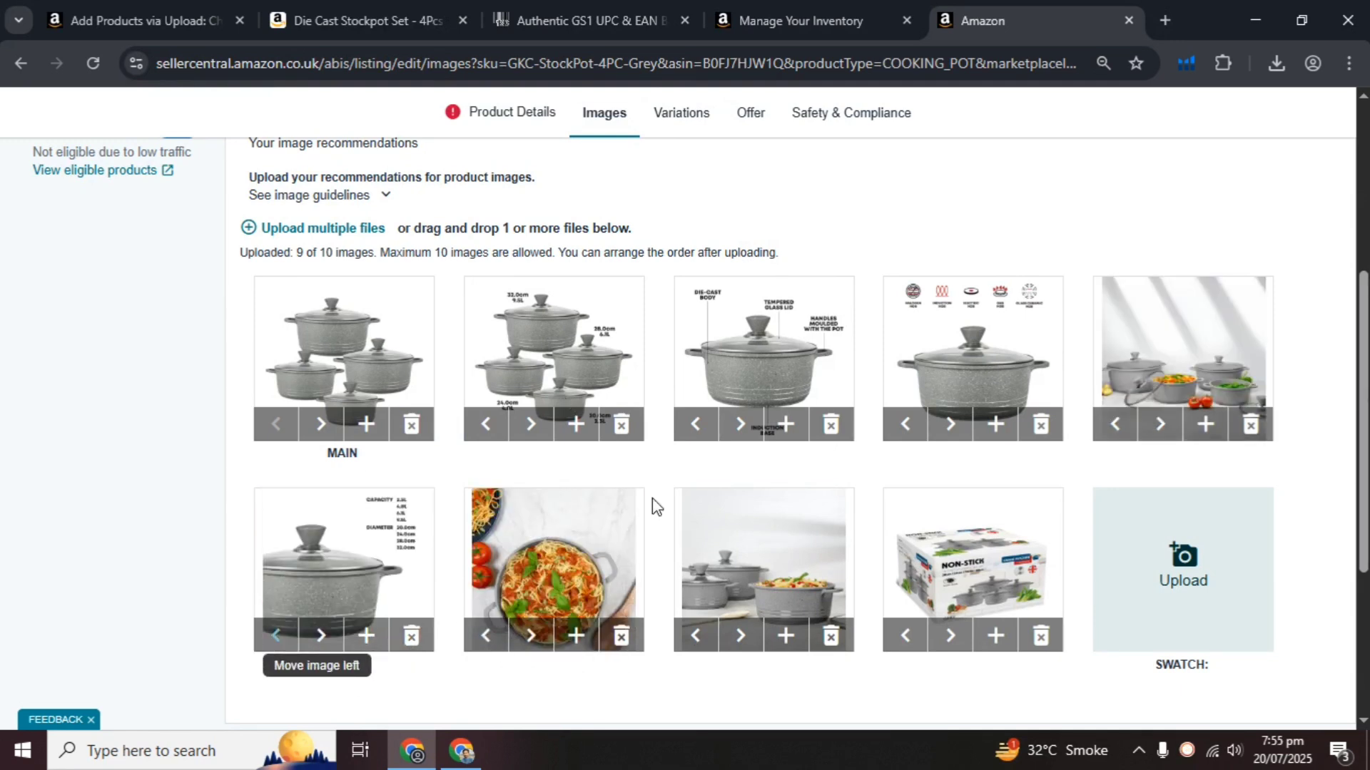
{"action": "left_click", "coordinate": [1160, 425]}
{"action": "left_click", "coordinate": [322, 636]}
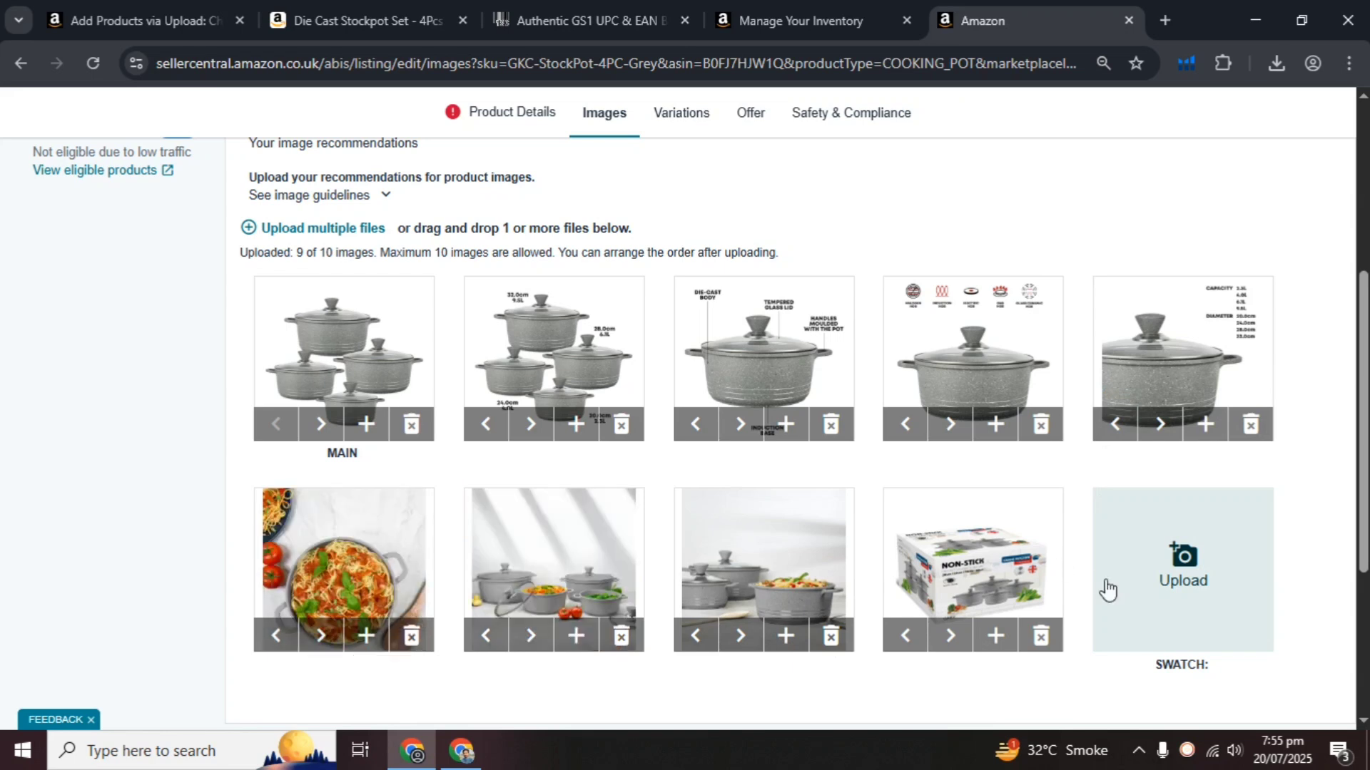
{"action": "left_click", "coordinate": [1193, 587]}
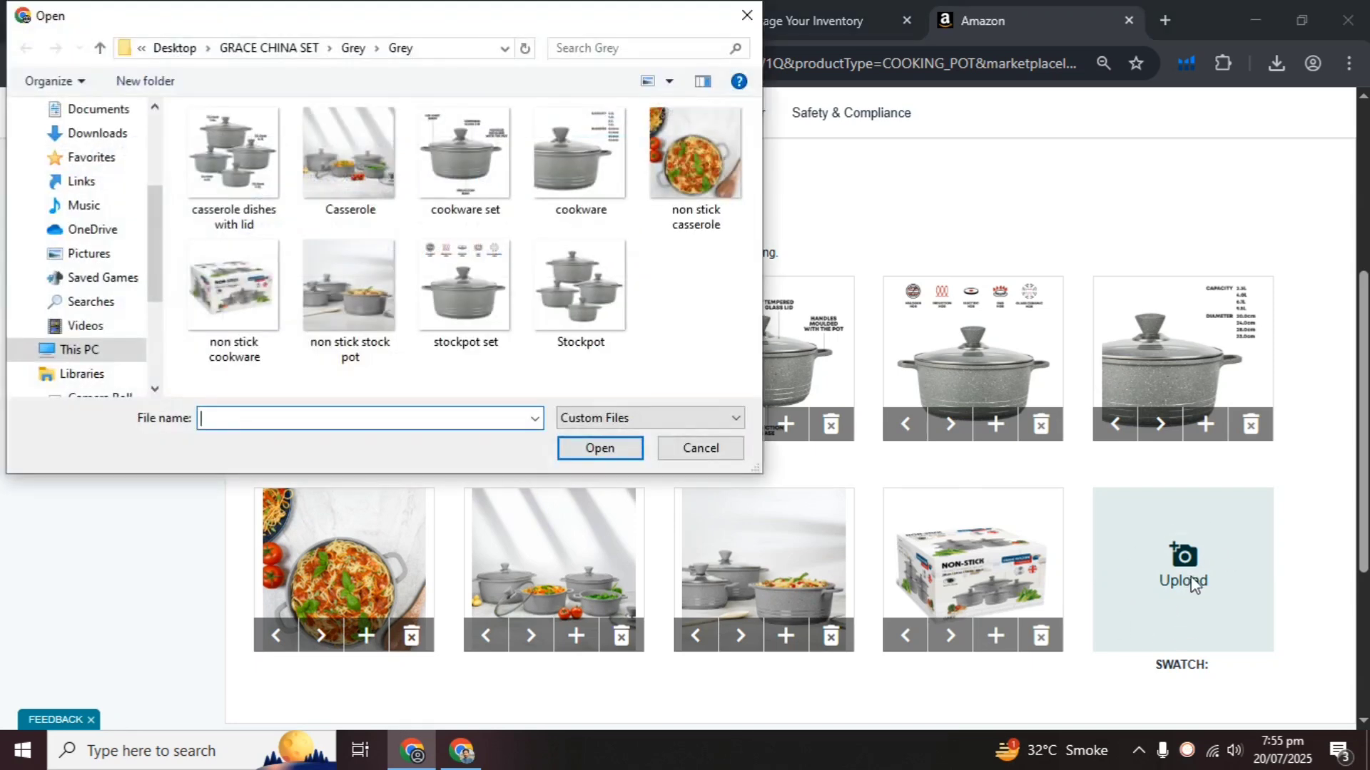
{"action": "double_click", "coordinate": [598, 289]}
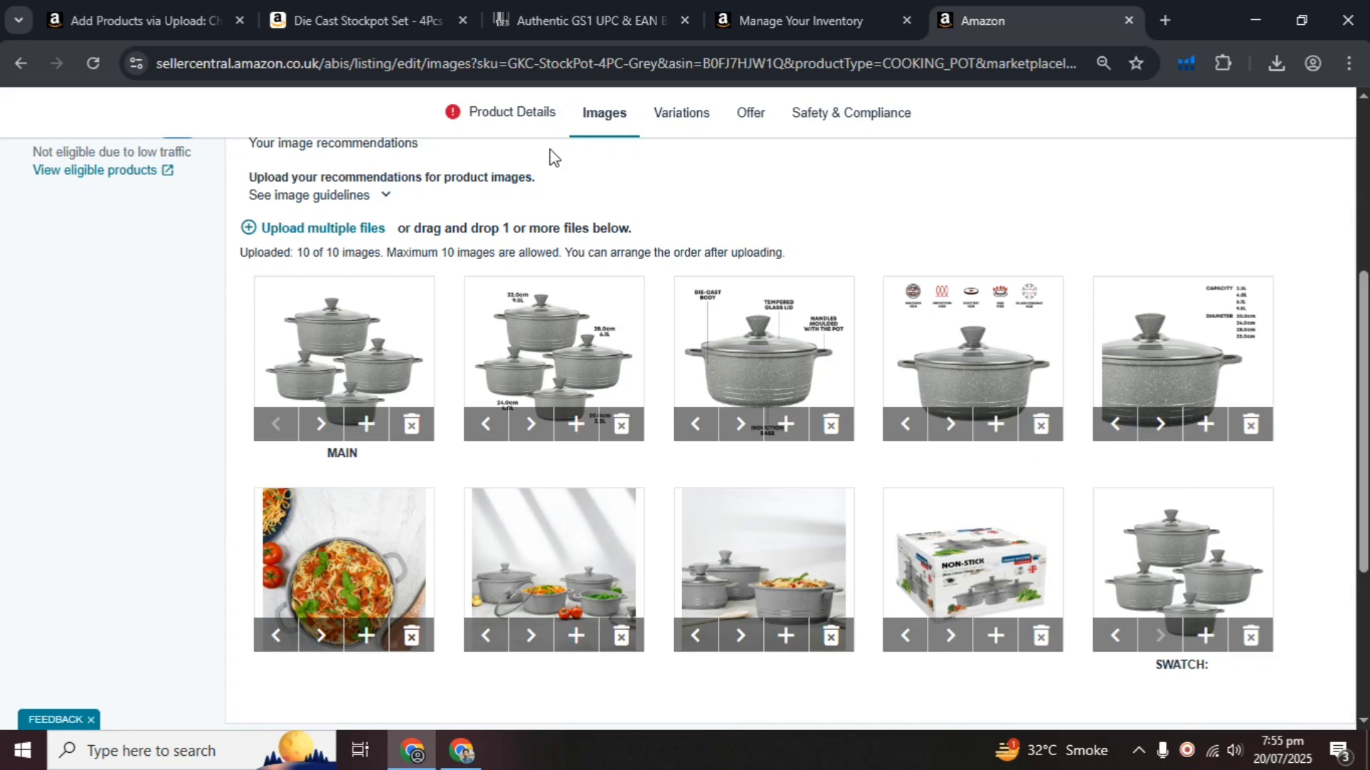
- Set the Grey listing's Power Plug to No Plug in Product Details
{"action": "left_click", "coordinate": [511, 112]}
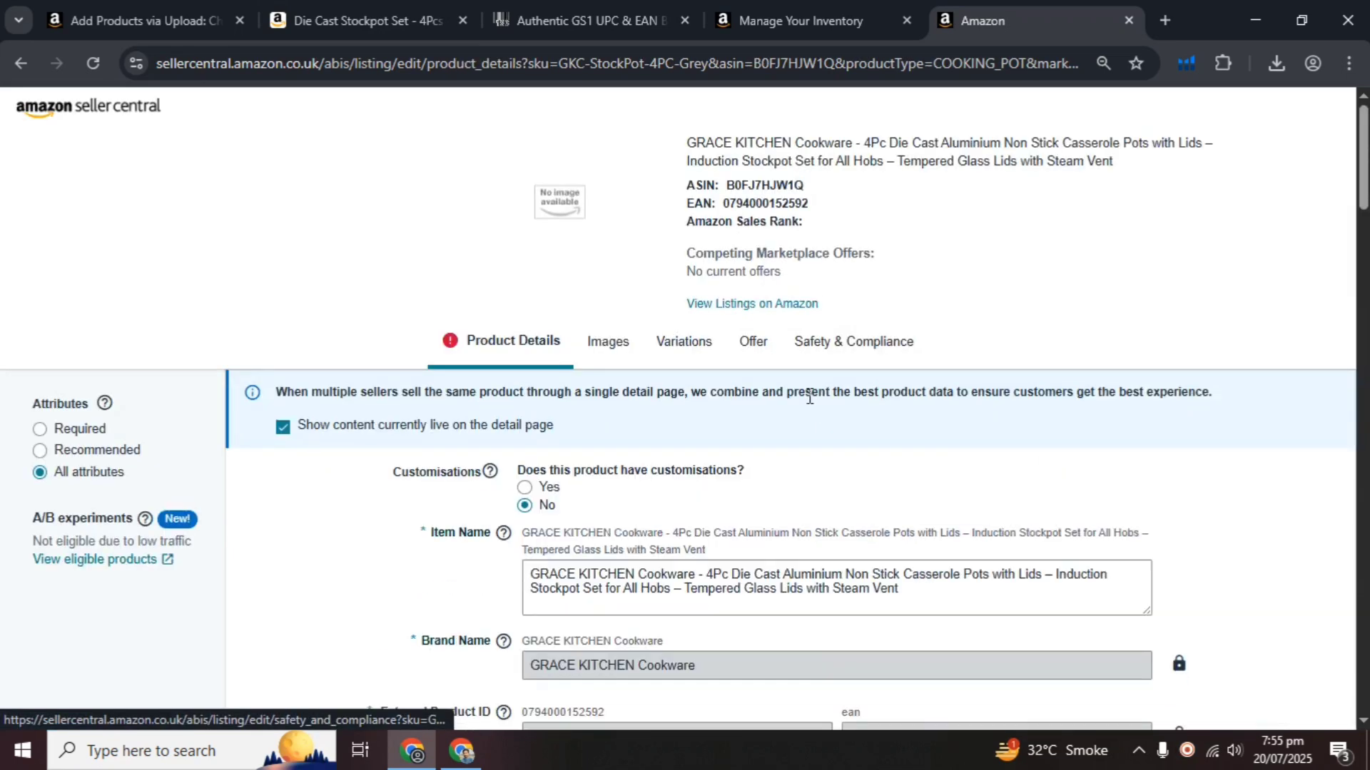
{"action": "scroll", "coordinate": [809, 397], "scroll_direction": "down", "scroll_amount": 20}
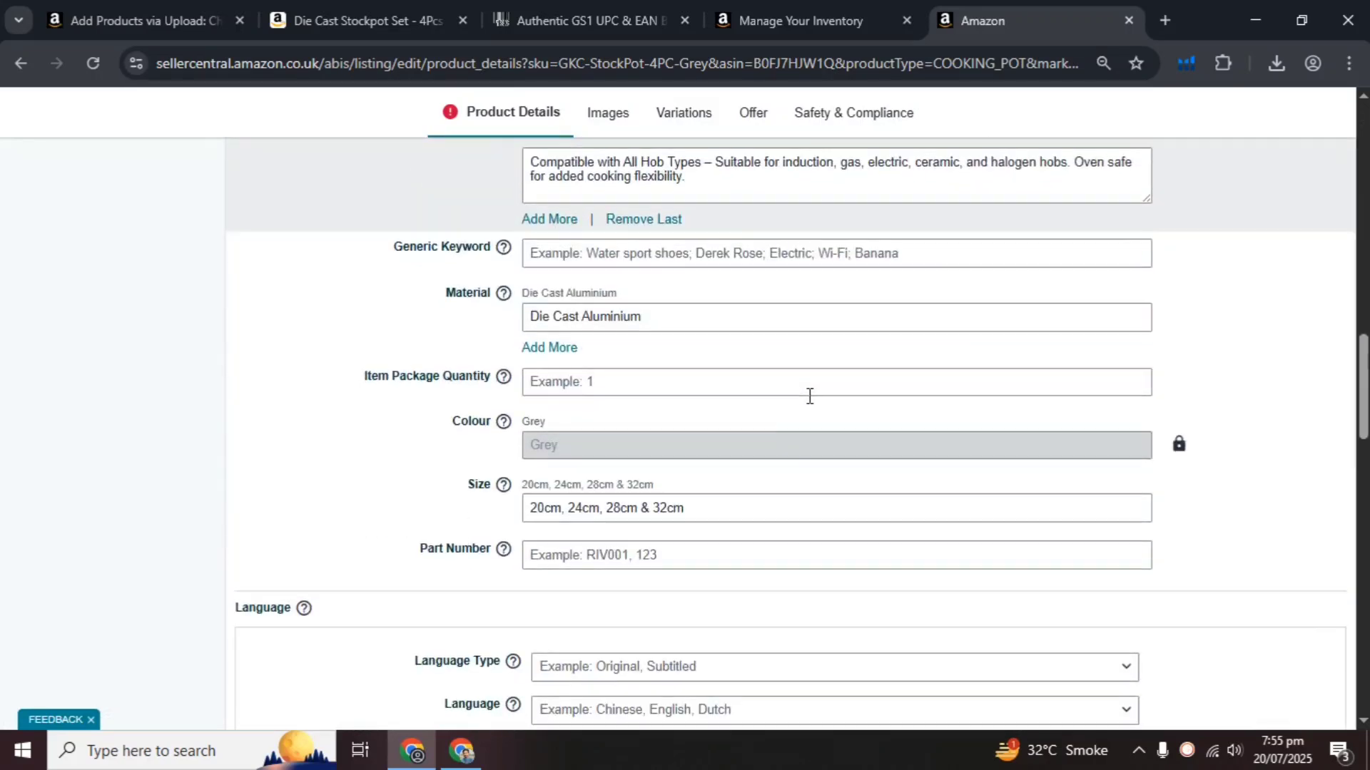
{"action": "scroll", "coordinate": [809, 397], "scroll_direction": "down", "scroll_amount": 8}
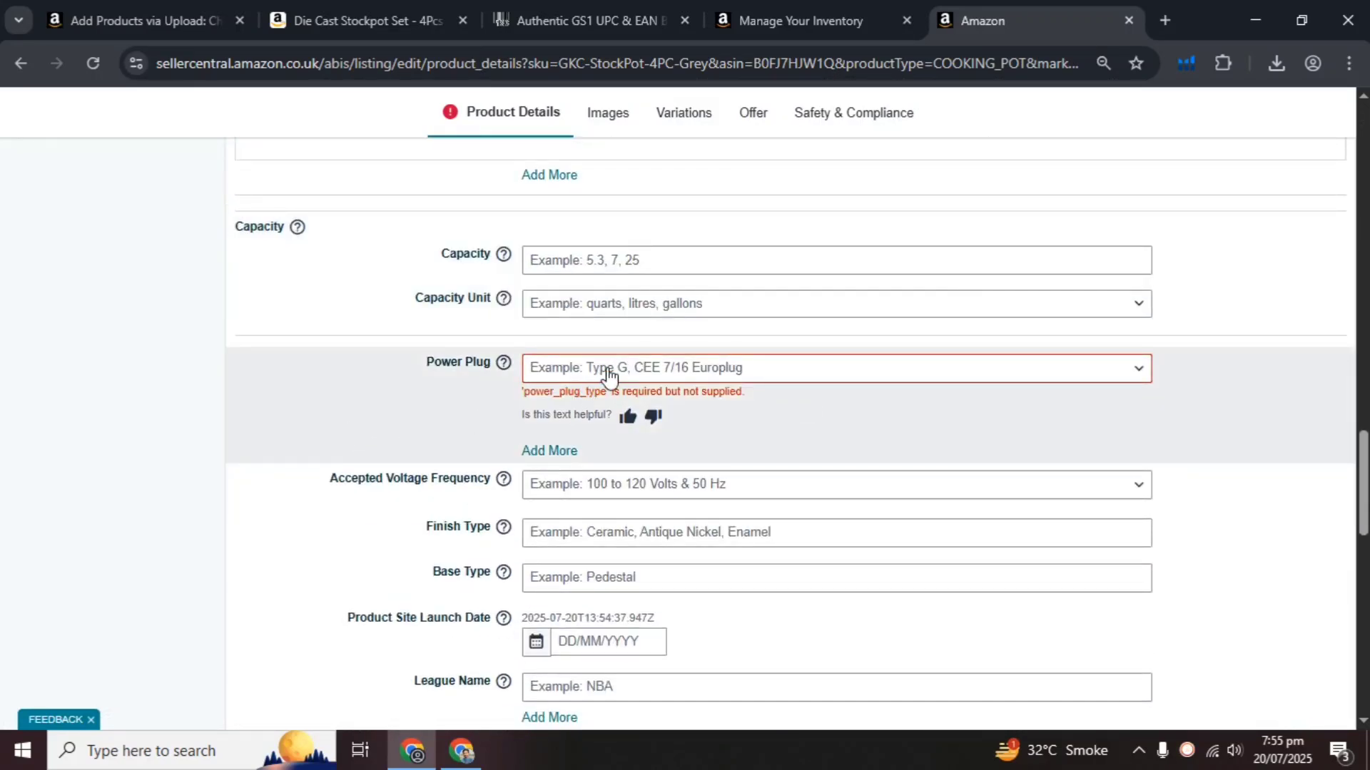
{"action": "left_click", "coordinate": [608, 378]}
{"action": "left_click", "coordinate": [596, 431]}
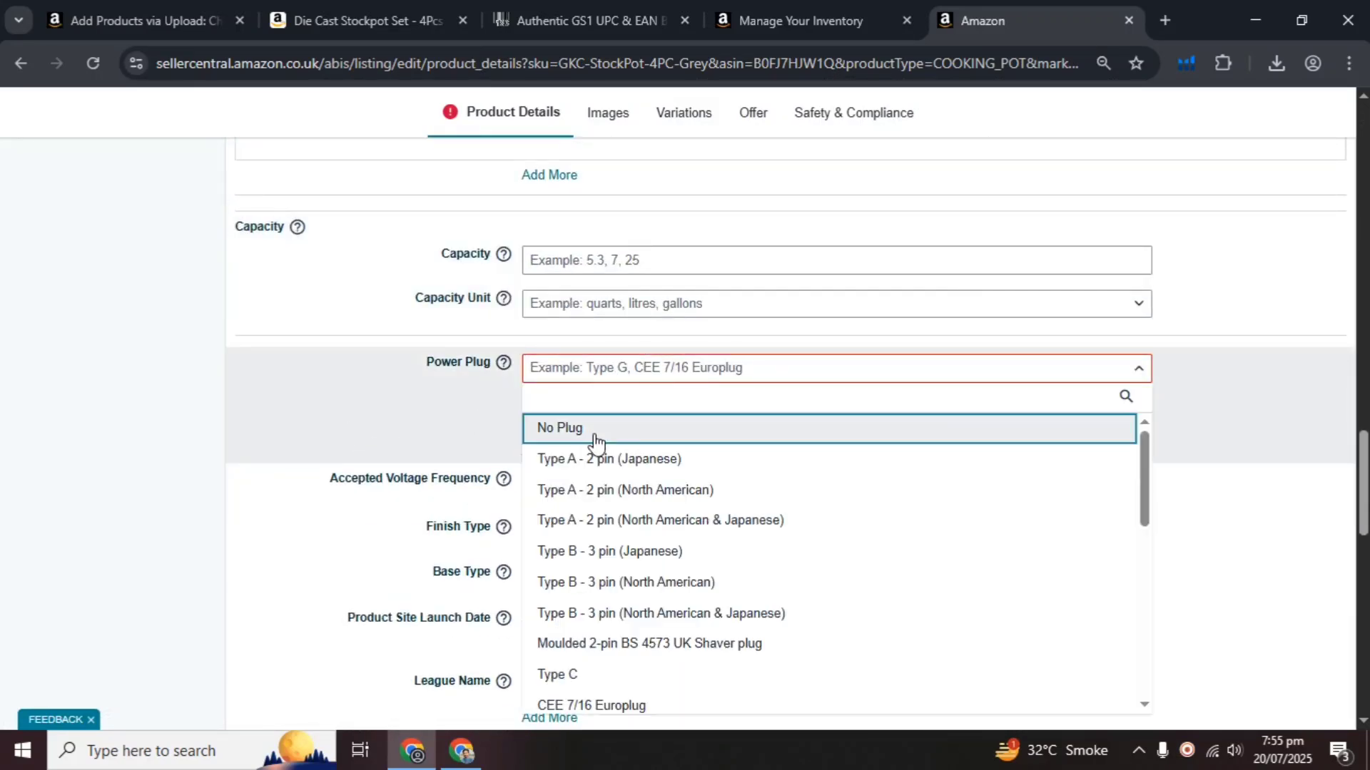
{"action": "left_click", "coordinate": [735, 428]}
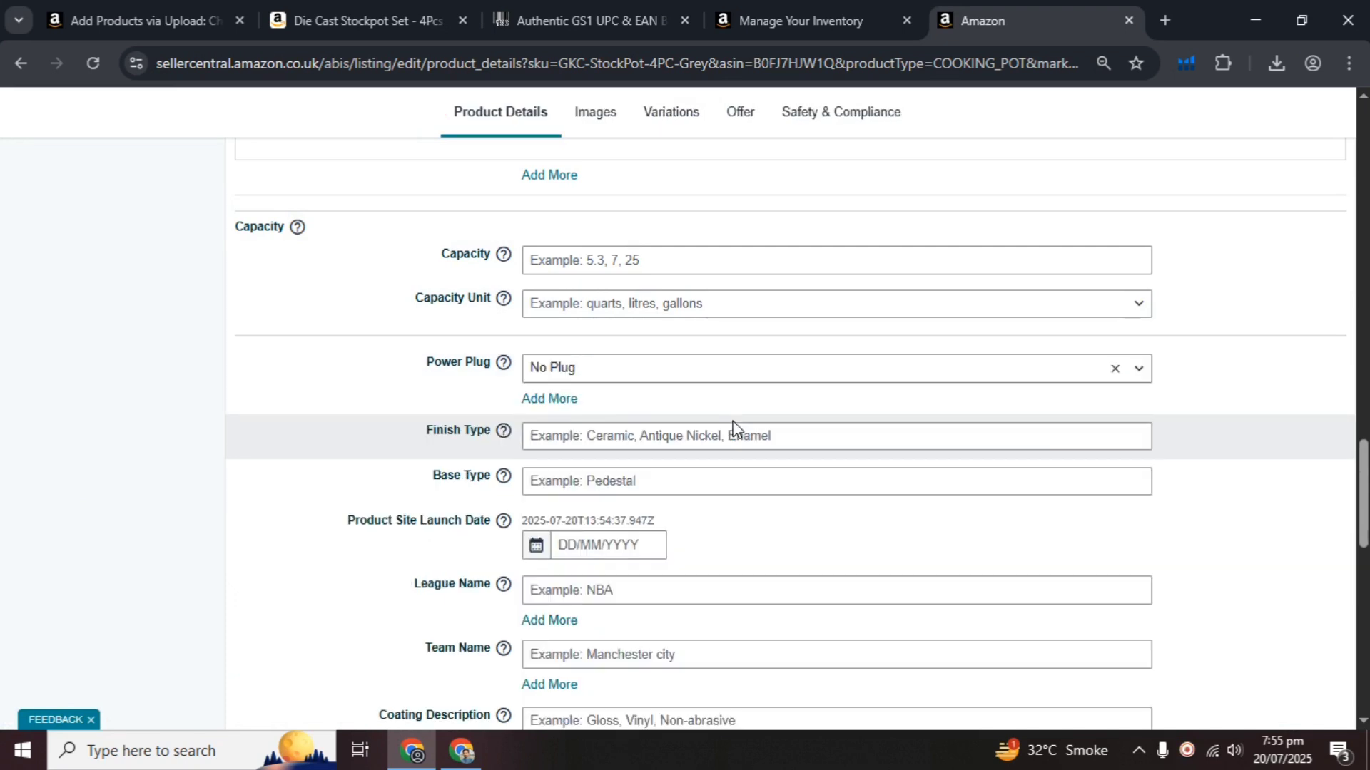
- Save and finish the product details, then dismiss the confirmation
{"action": "scroll", "coordinate": [1235, 483], "scroll_direction": "down", "scroll_amount": 15}
{"action": "left_click", "coordinate": [1255, 452]}
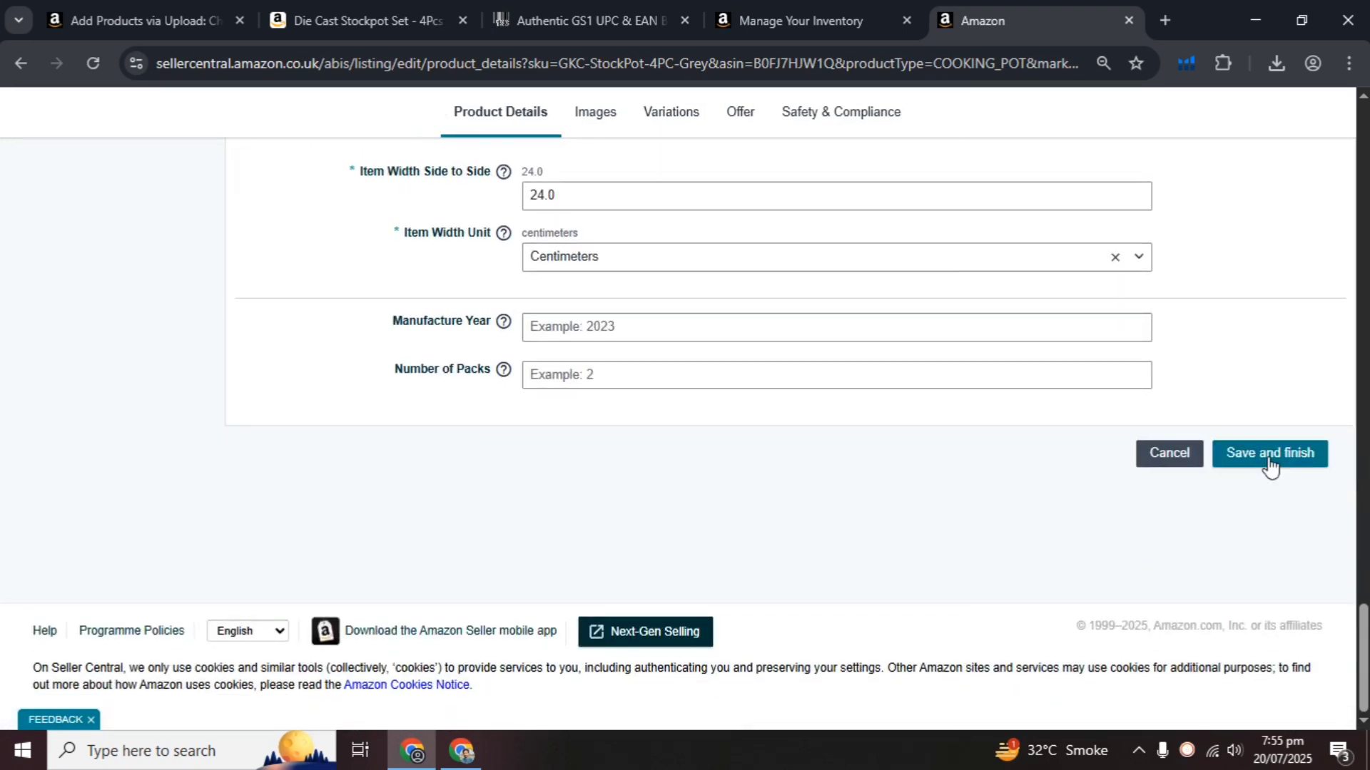
{"action": "left_click", "coordinate": [1268, 458]}
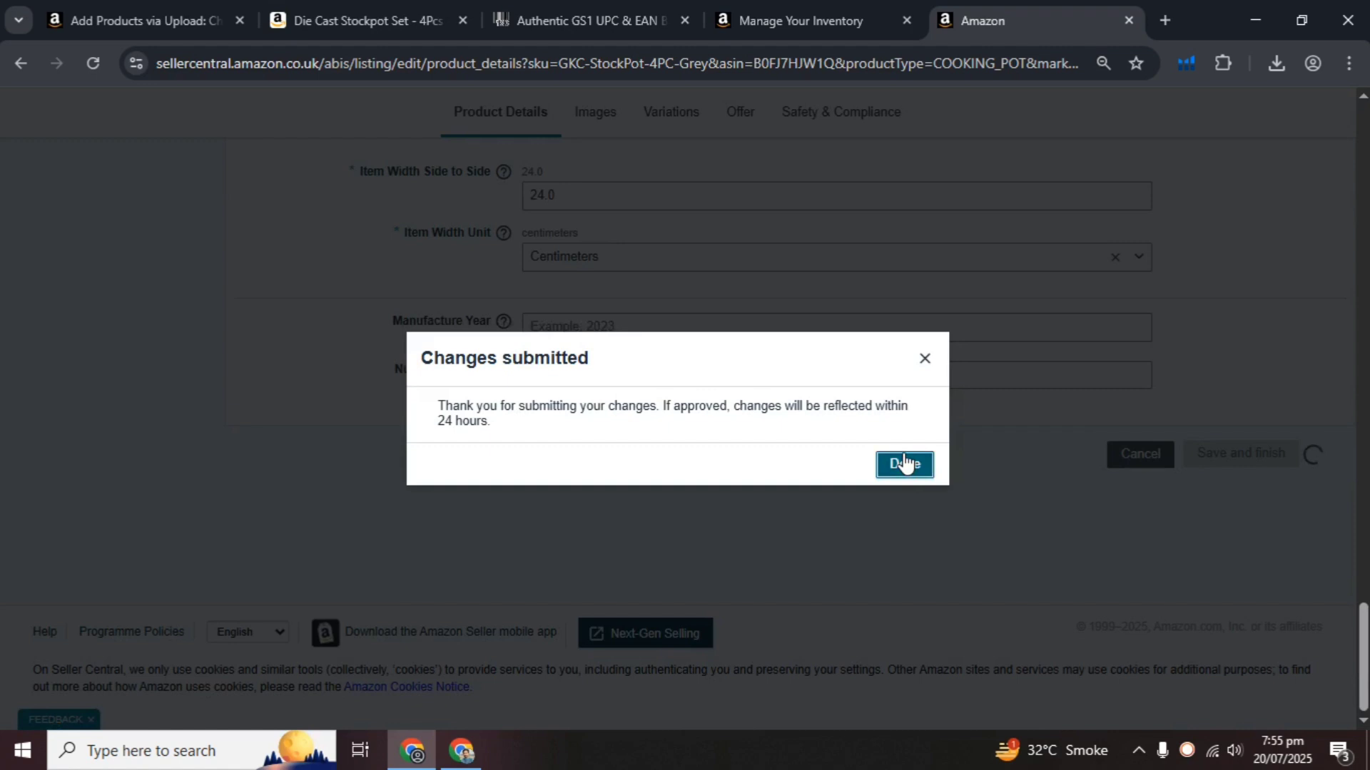
{"action": "left_click", "coordinate": [905, 464]}
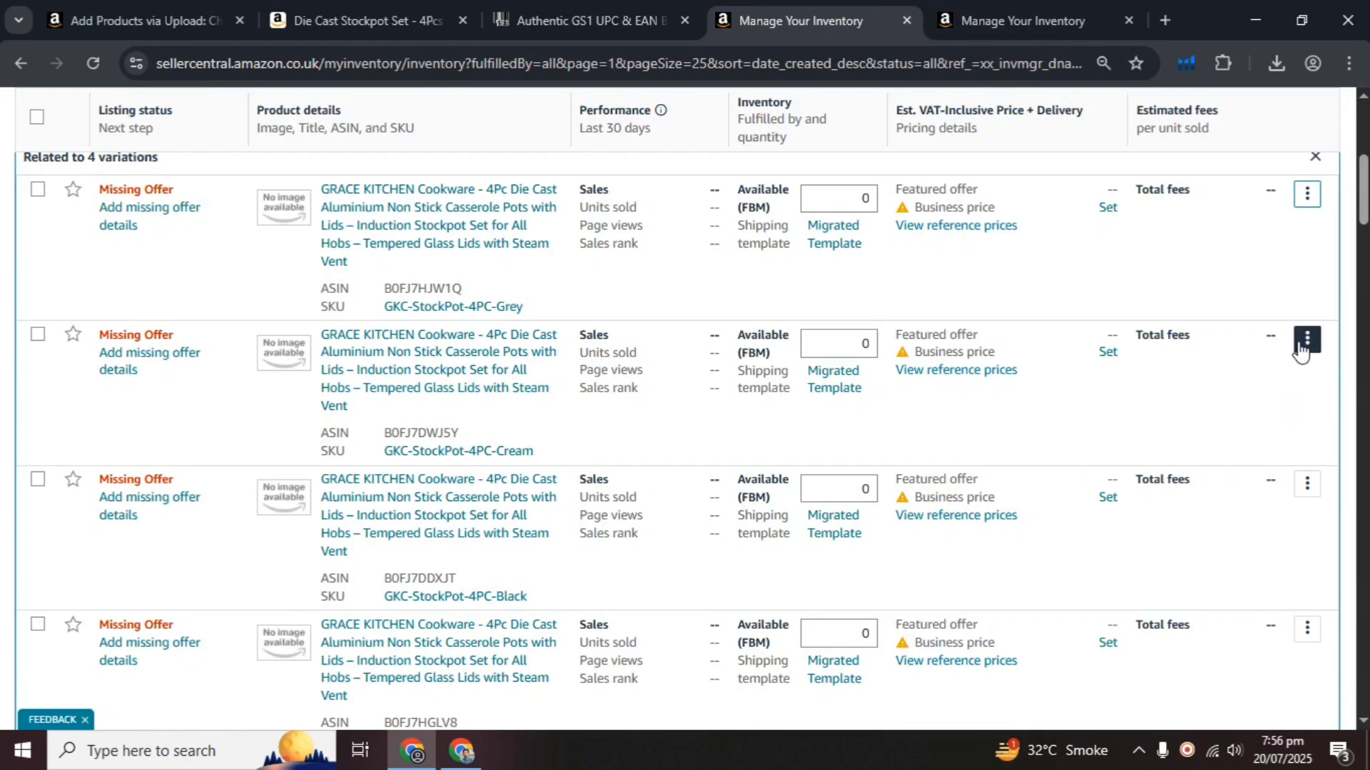
{"action": "left_click", "coordinate": [1307, 339]}
{"action": "left_click", "coordinate": [1172, 424]}
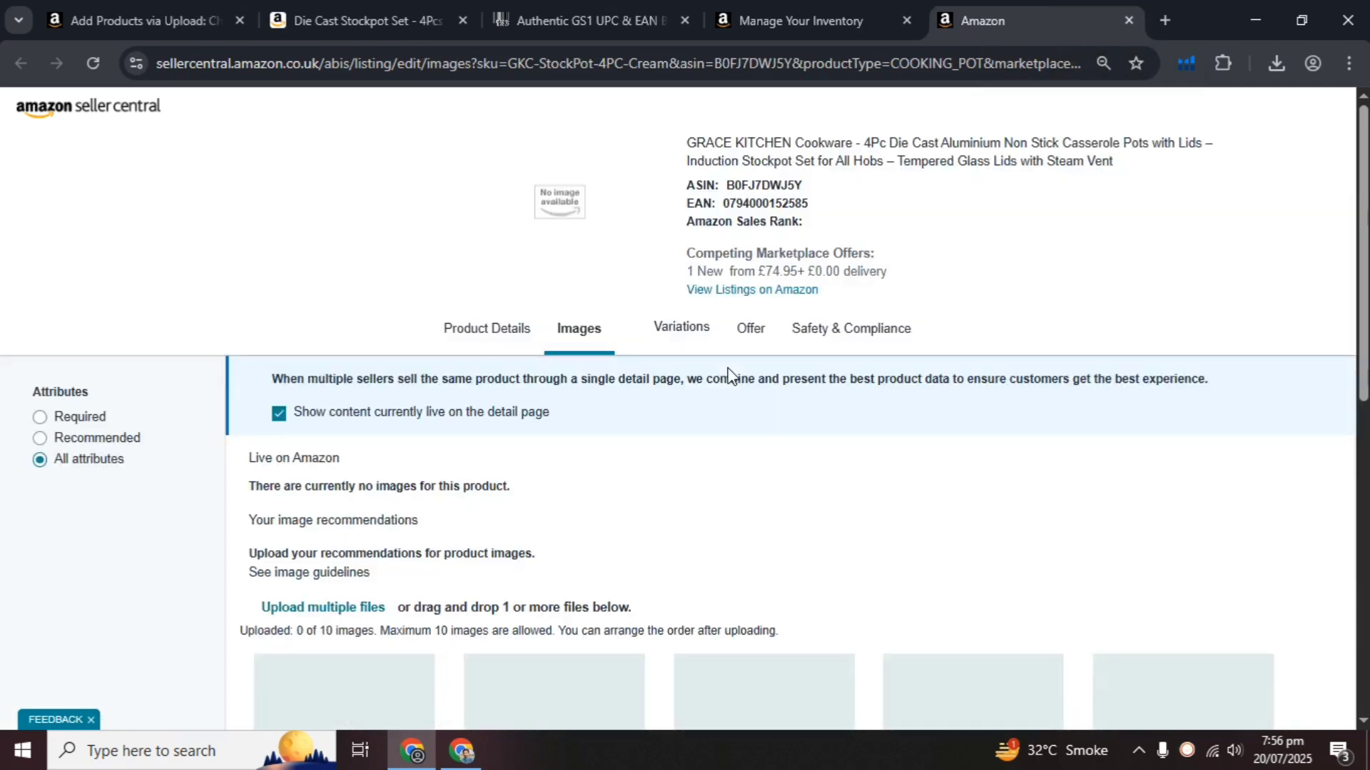
{"action": "scroll", "coordinate": [729, 375], "scroll_direction": "down", "scroll_amount": 5}
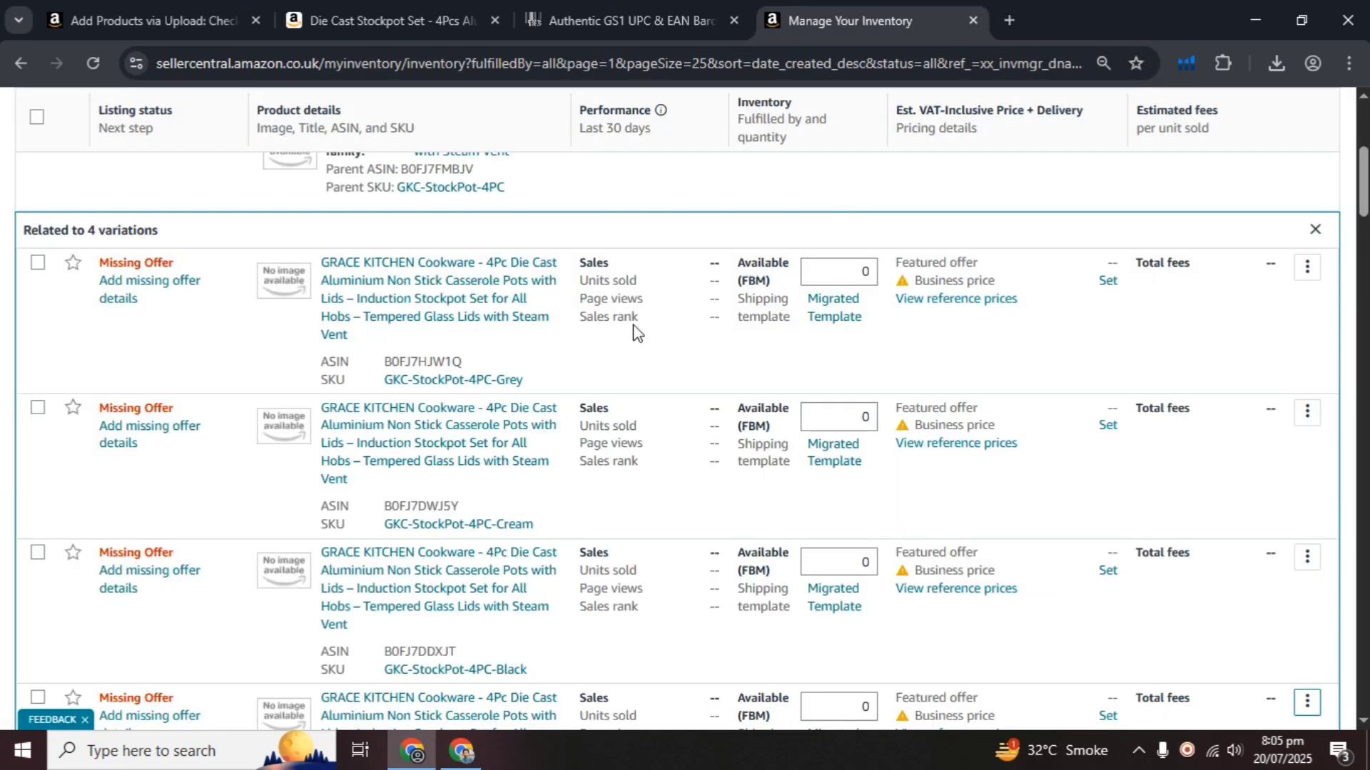
{"action": "scroll", "coordinate": [642, 331], "scroll_direction": "up", "scroll_amount": 3}
{"action": "scroll", "coordinate": [637, 345], "scroll_direction": "down", "scroll_amount": 2}
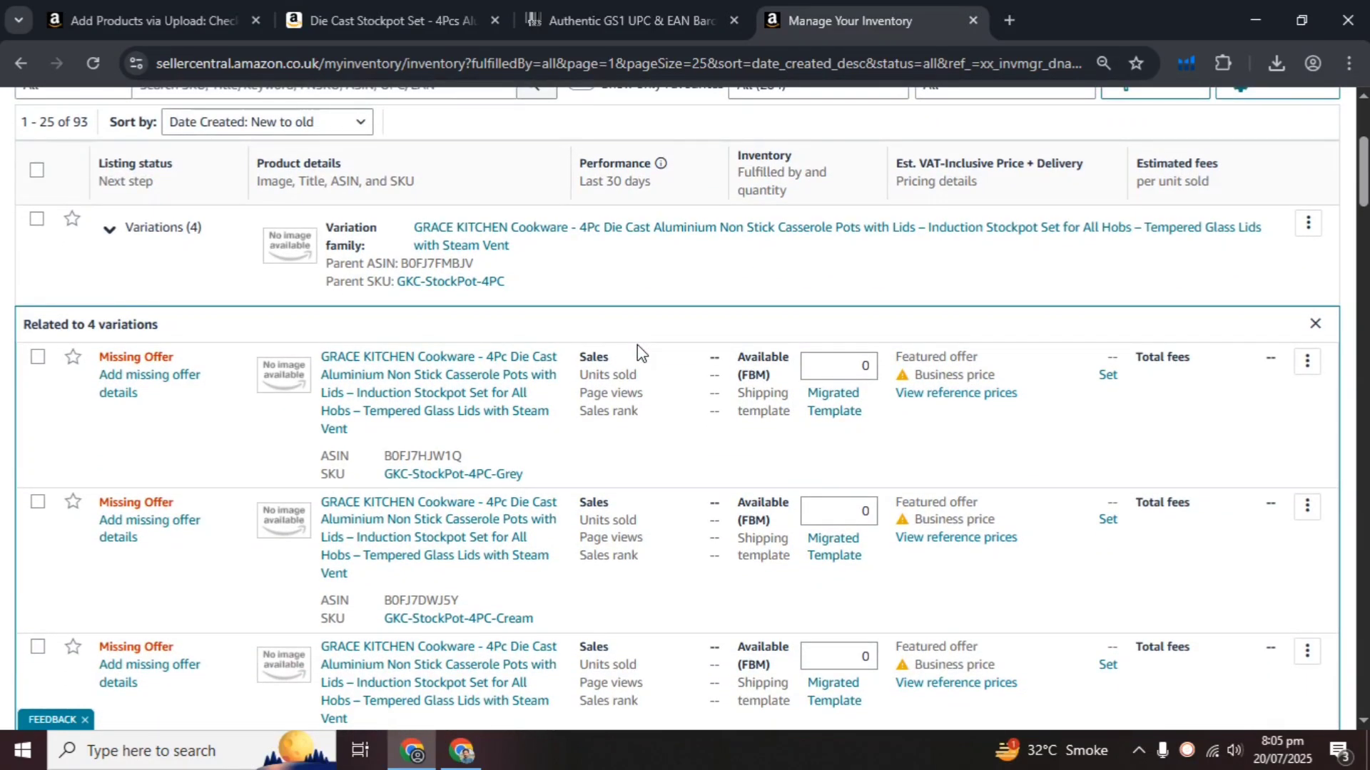
{"action": "scroll", "coordinate": [636, 345], "scroll_direction": "up", "scroll_amount": 1}
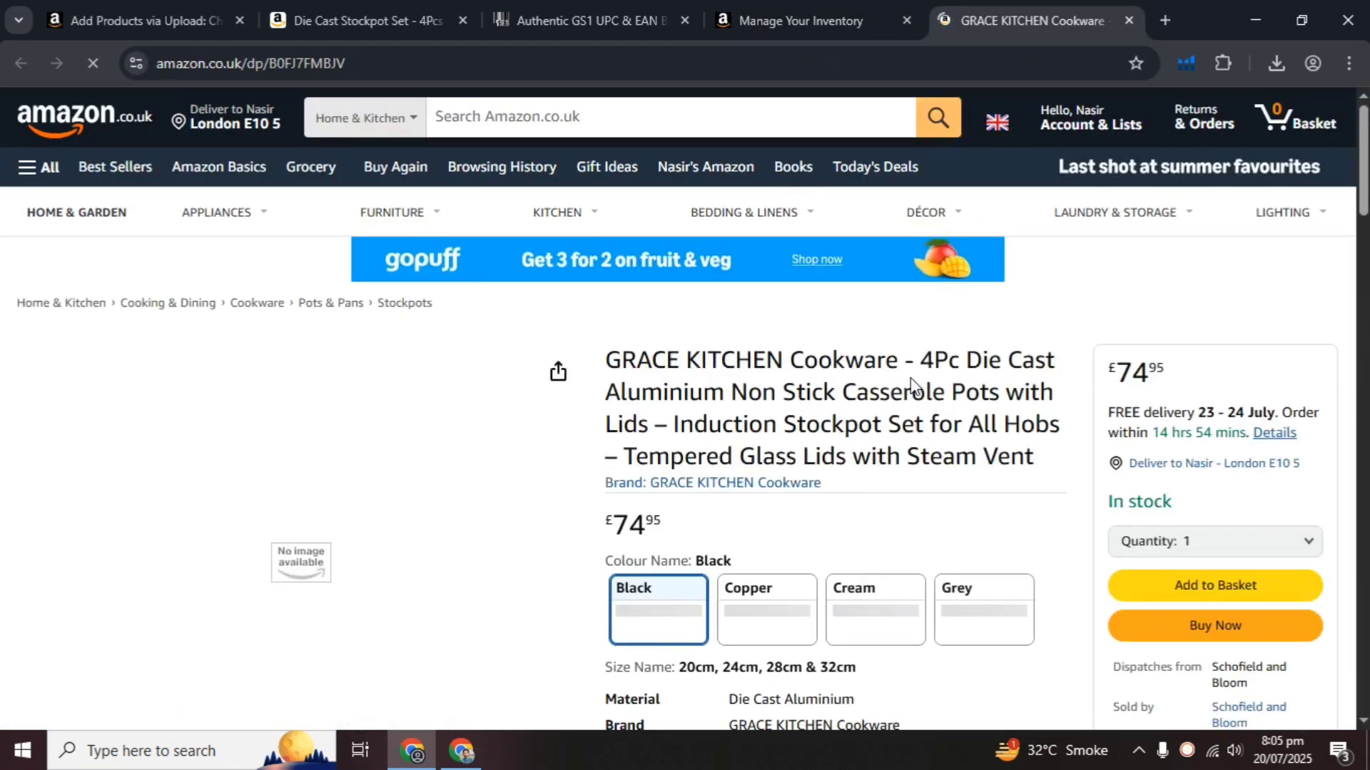
- Reload the live stockpot set product page on Amazon.co.uk
{"action": "scroll", "coordinate": [913, 385], "scroll_direction": "down", "scroll_amount": 2}
{"action": "scroll", "coordinate": [912, 385], "scroll_direction": "down", "scroll_amount": 2}
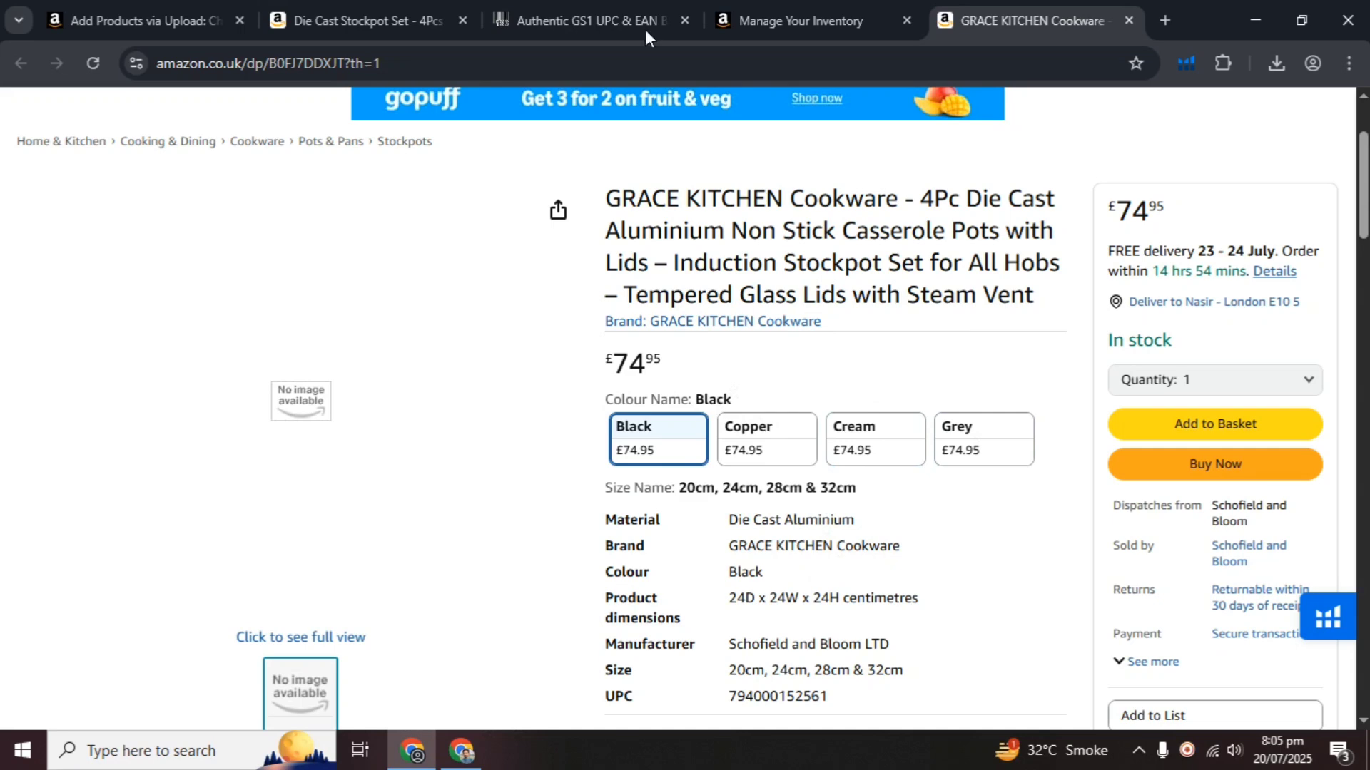
{"action": "left_click", "coordinate": [645, 72]}
{"action": "key", "text": "Return"}
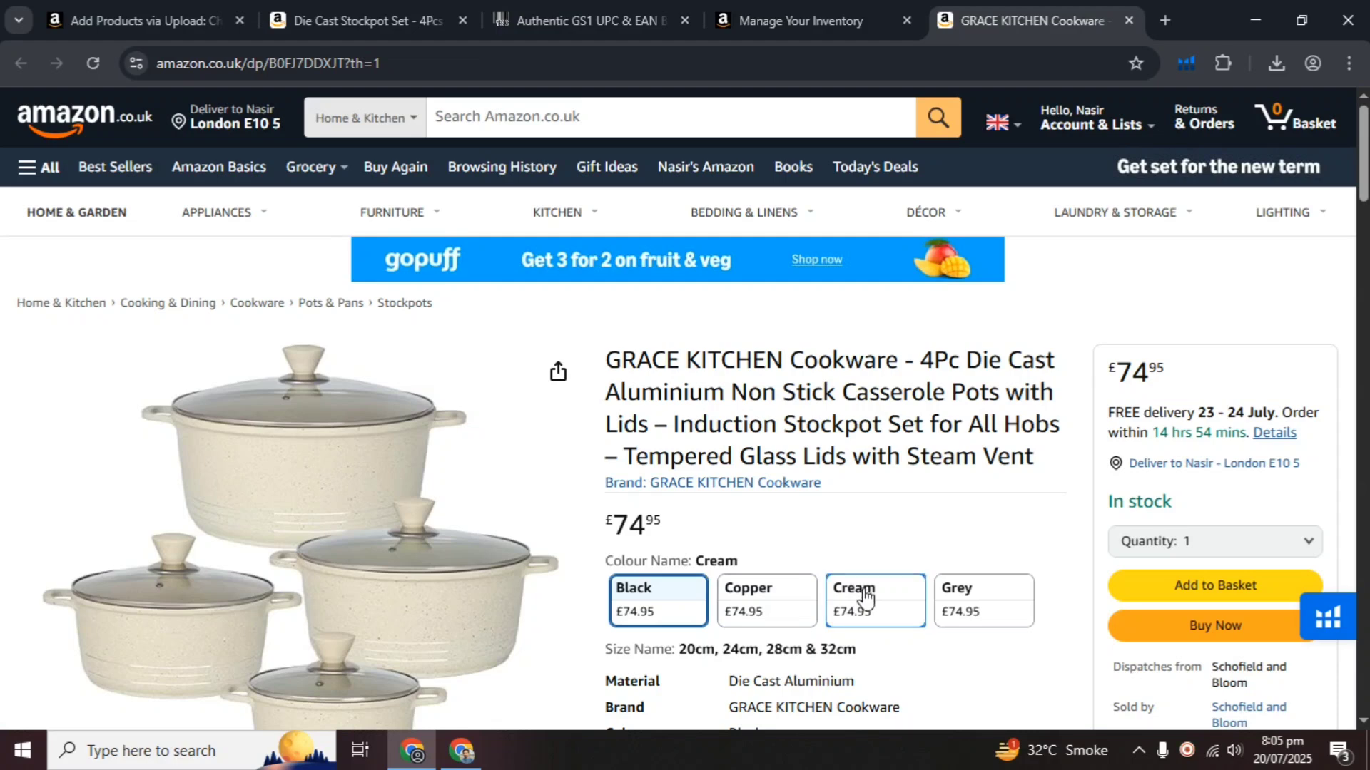
{"action": "scroll", "coordinate": [865, 598], "scroll_direction": "down", "scroll_amount": 2}
- Switch between the Cream, Grey and Black swatches, finishing on the Grey variation
{"action": "left_click", "coordinate": [866, 596]}
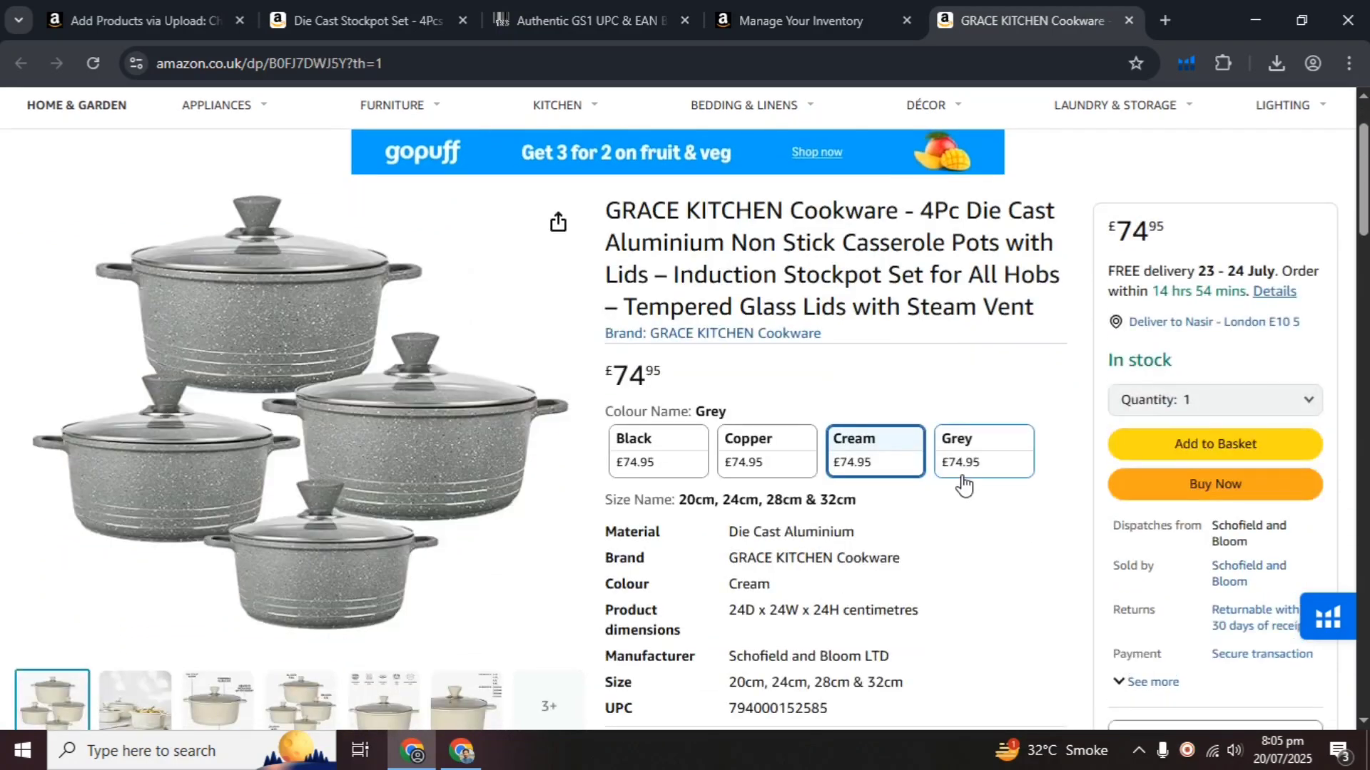
{"action": "left_click", "coordinate": [974, 470]}
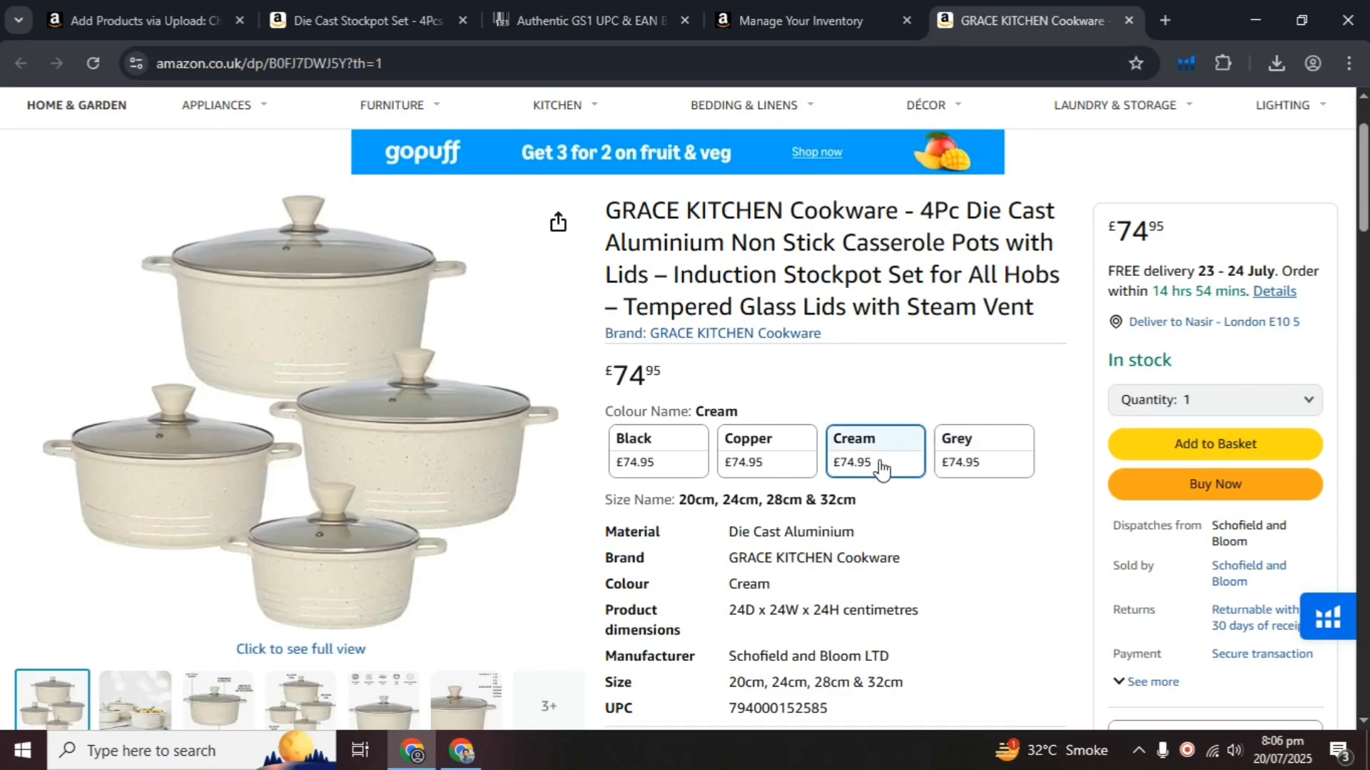
{"action": "left_click", "coordinate": [658, 457]}
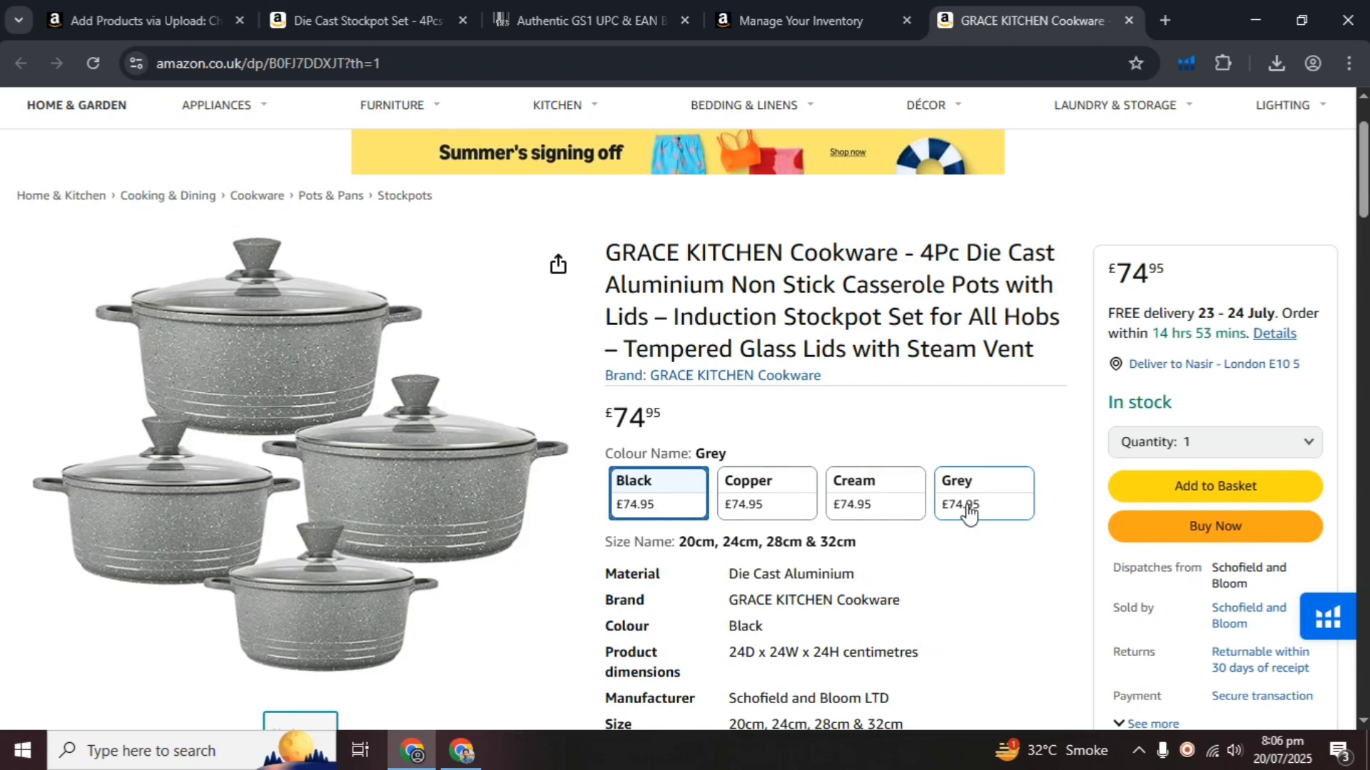
{"action": "left_click", "coordinate": [969, 511]}
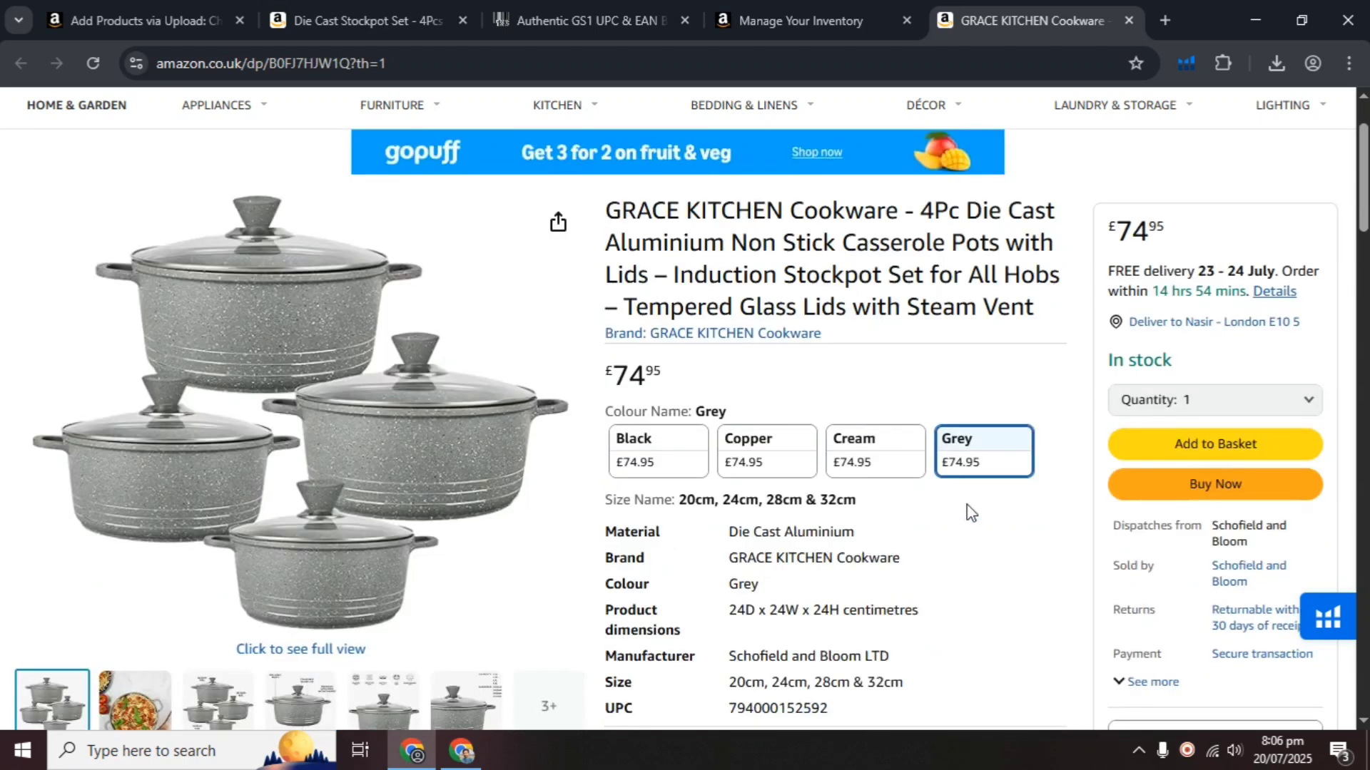
- Review the Grey set's uploaded stockpot photos and About this item bullets
{"action": "scroll", "coordinate": [968, 511], "scroll_direction": "up", "scroll_amount": 1}
{"action": "scroll", "coordinate": [968, 511], "scroll_direction": "up", "scroll_amount": 1}
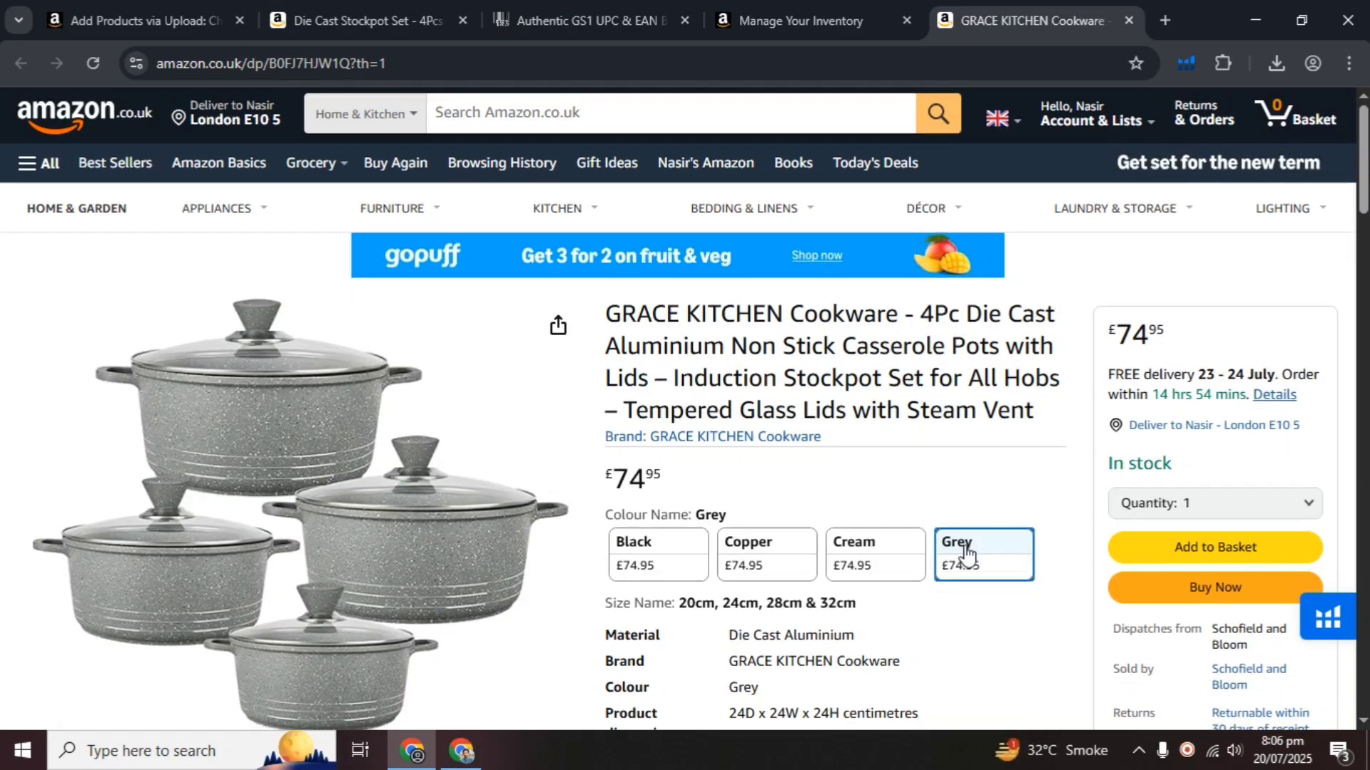
{"action": "scroll", "coordinate": [966, 553], "scroll_direction": "down", "scroll_amount": 2}
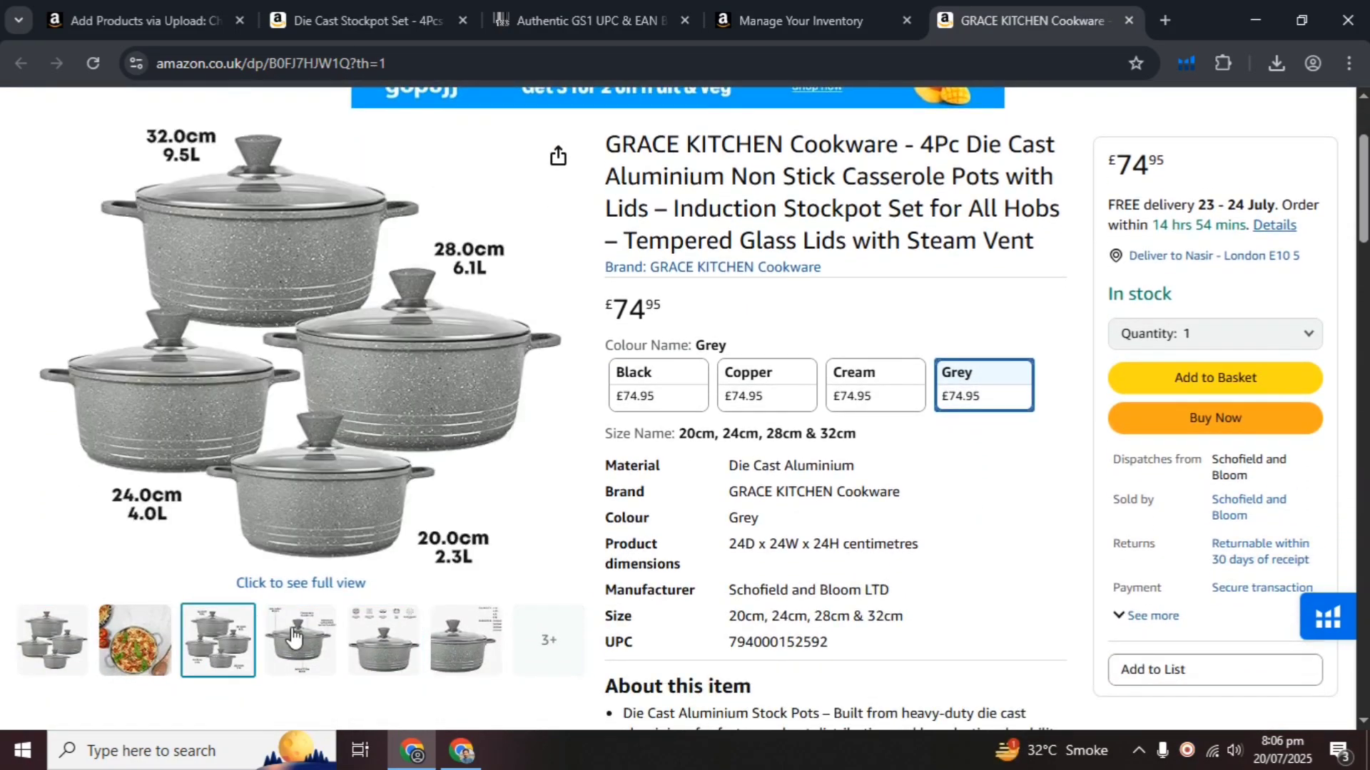
{"action": "scroll", "coordinate": [895, 598], "scroll_direction": "up", "scroll_amount": 1}
{"action": "scroll", "coordinate": [894, 593], "scroll_direction": "down", "scroll_amount": 6}
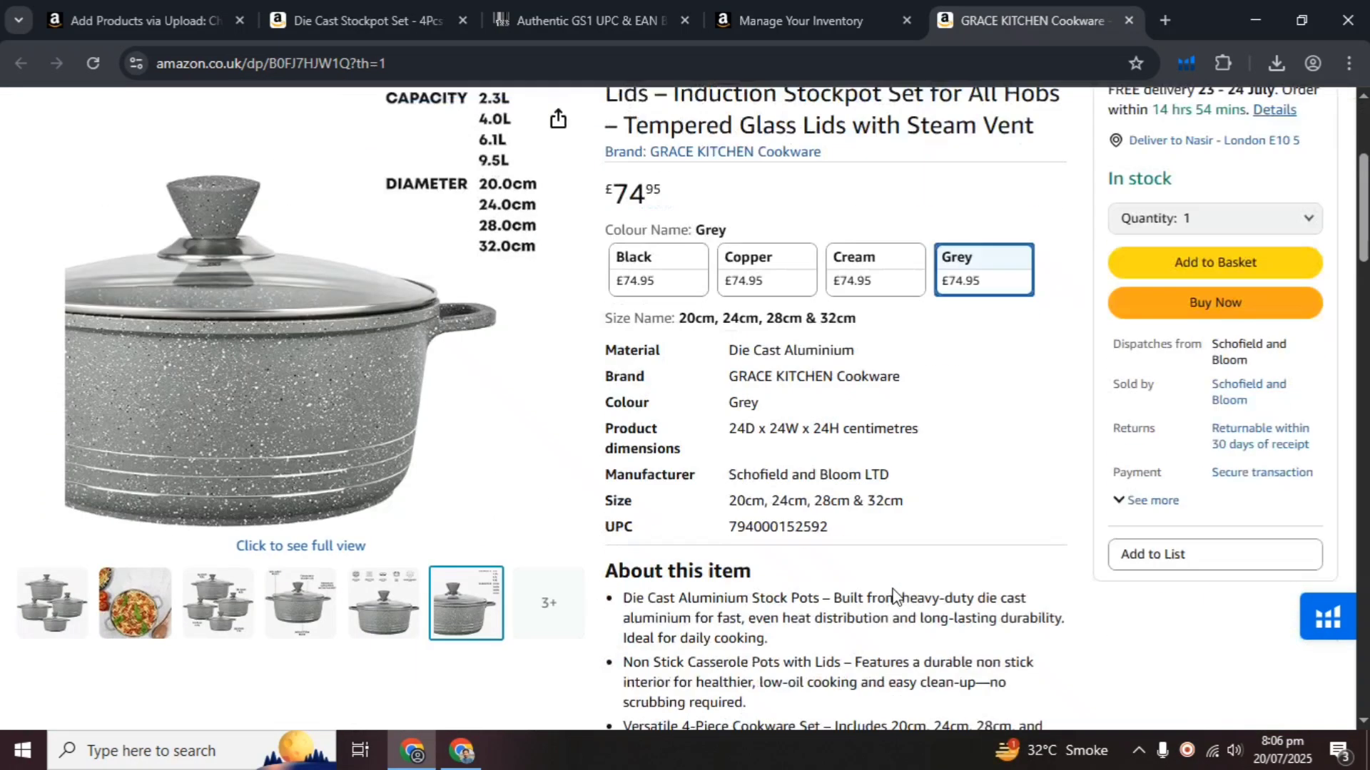
{"action": "scroll", "coordinate": [894, 589], "scroll_direction": "up", "scroll_amount": 7}
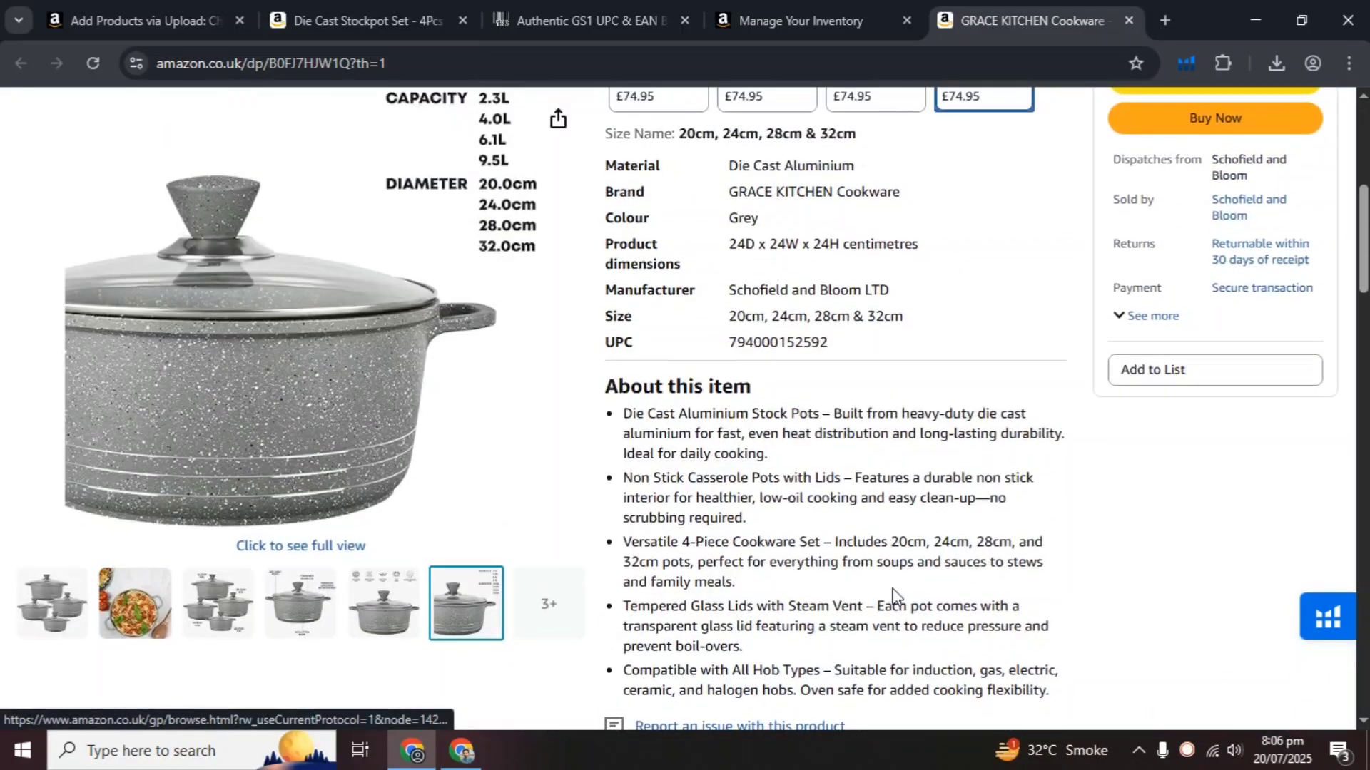